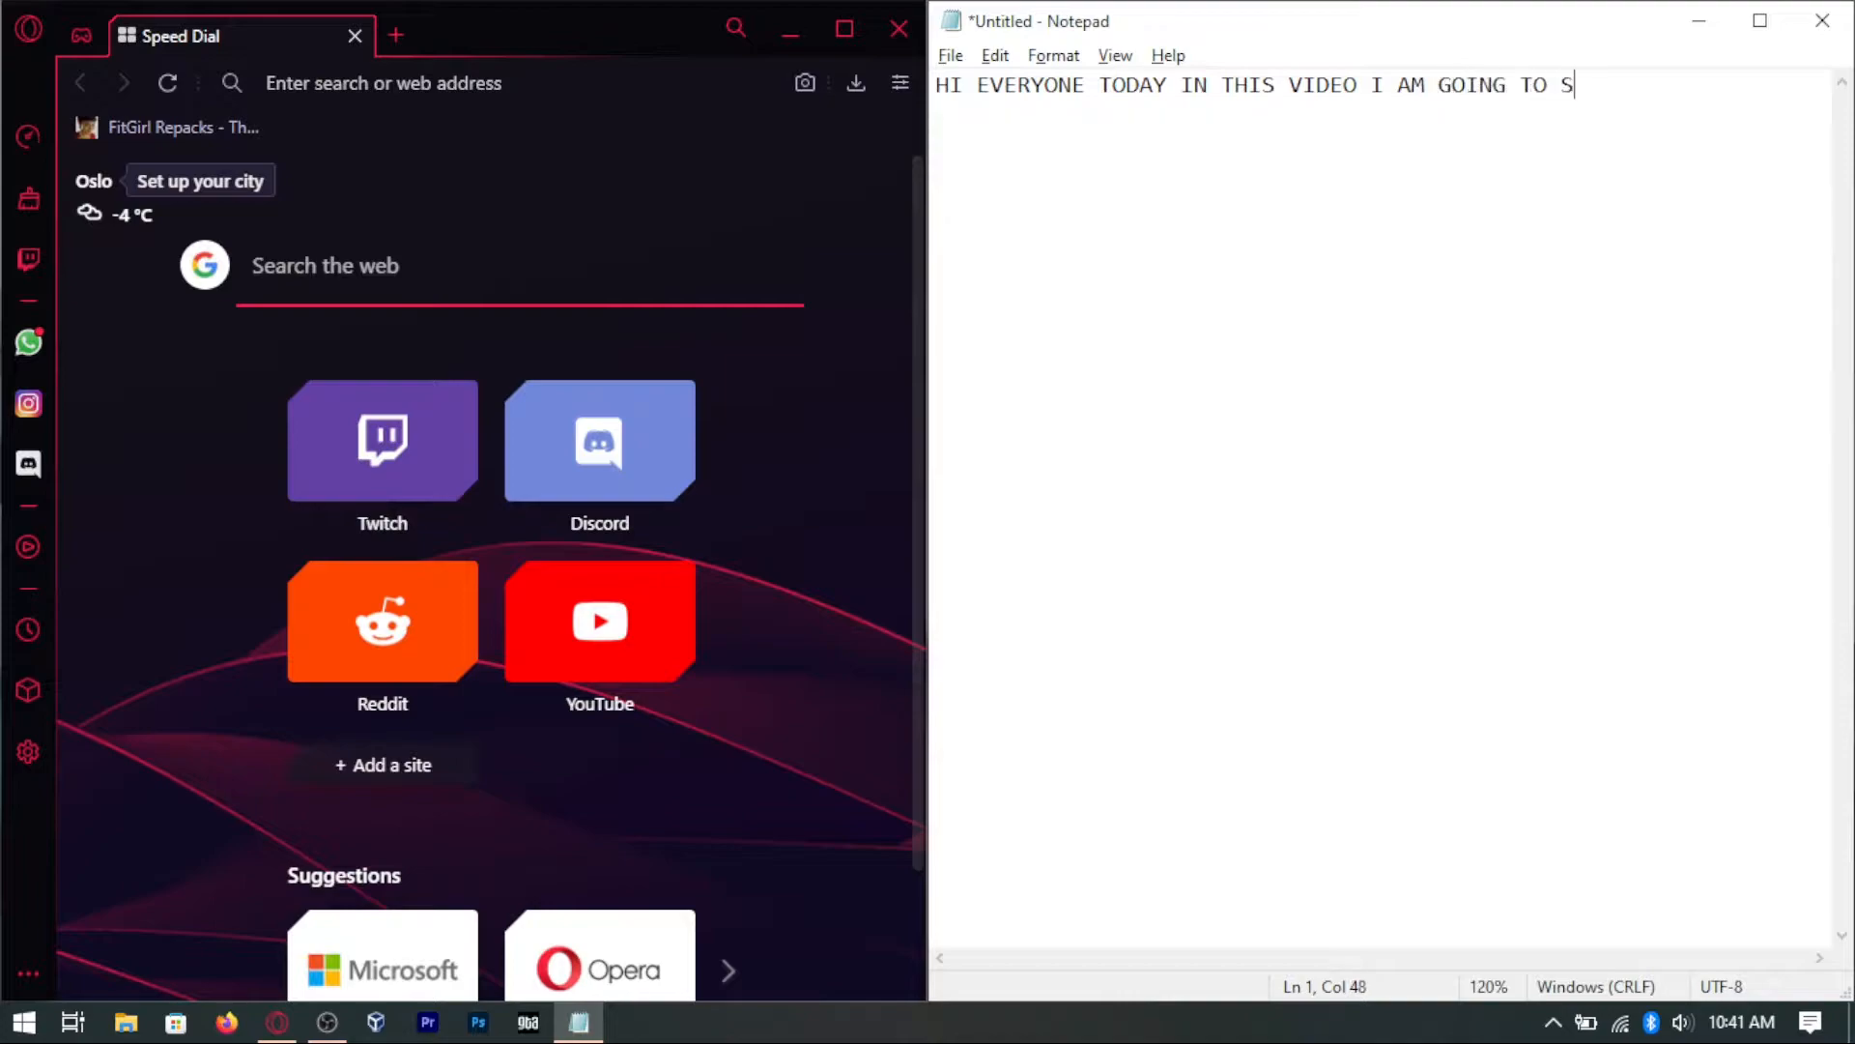
Step: Complete the introduction as 'SHOW YOU HOW TO INSTALL MINGW AND VSCODE ON YOUR WINDOWS LAPTOP'
text(TALL )
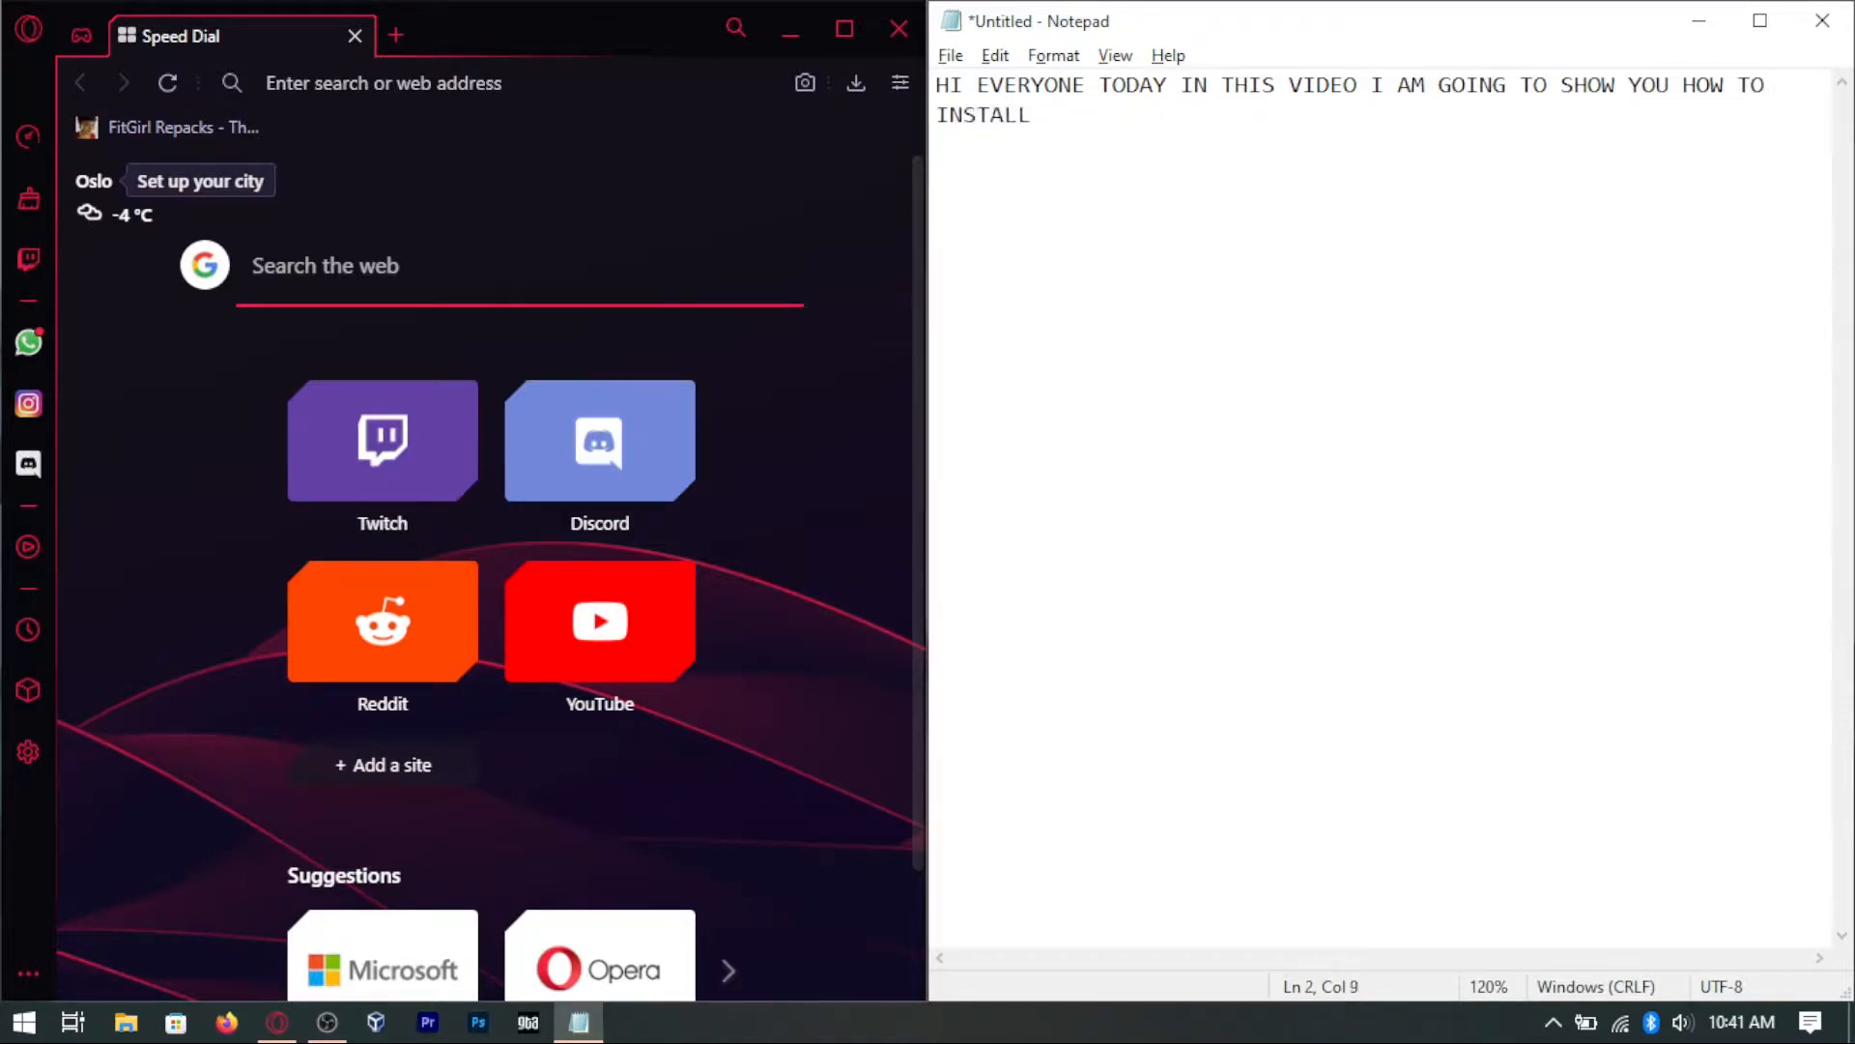
text(MINGW AND VSCODE)
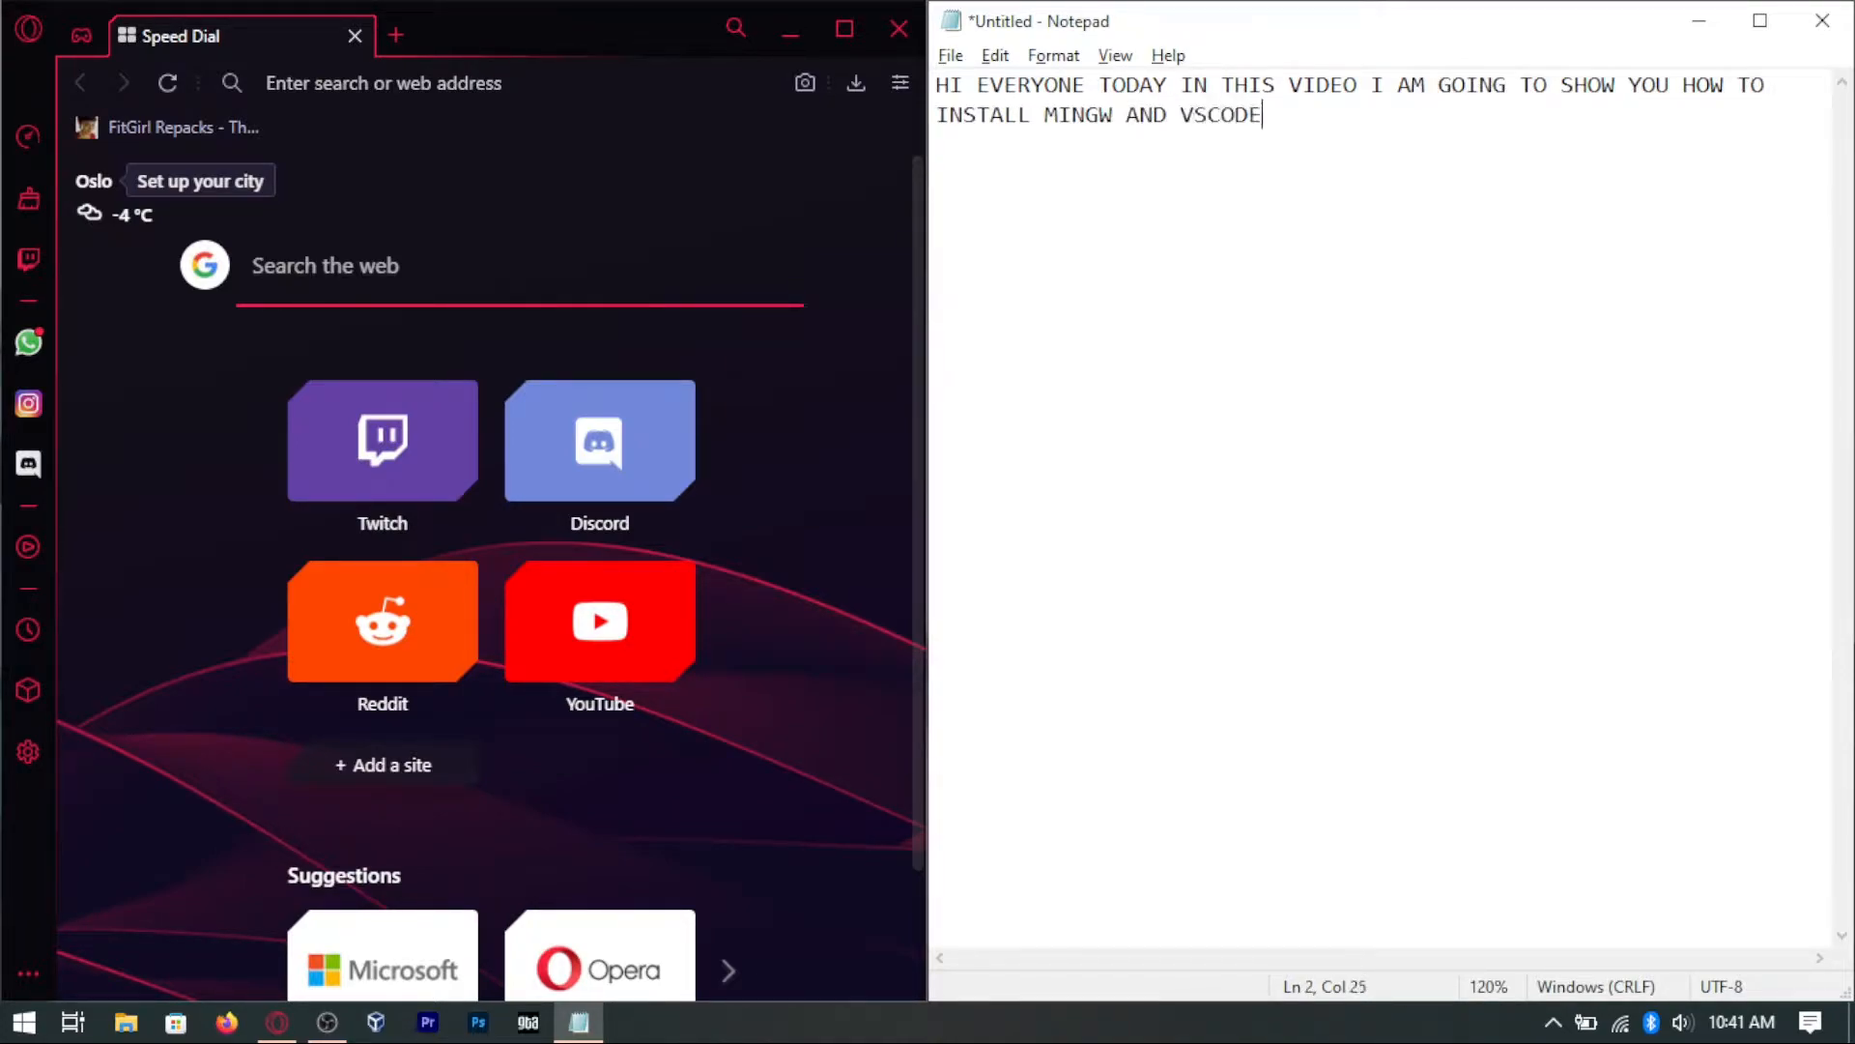
text( ON YOUR WINDOWS LAPTOP)
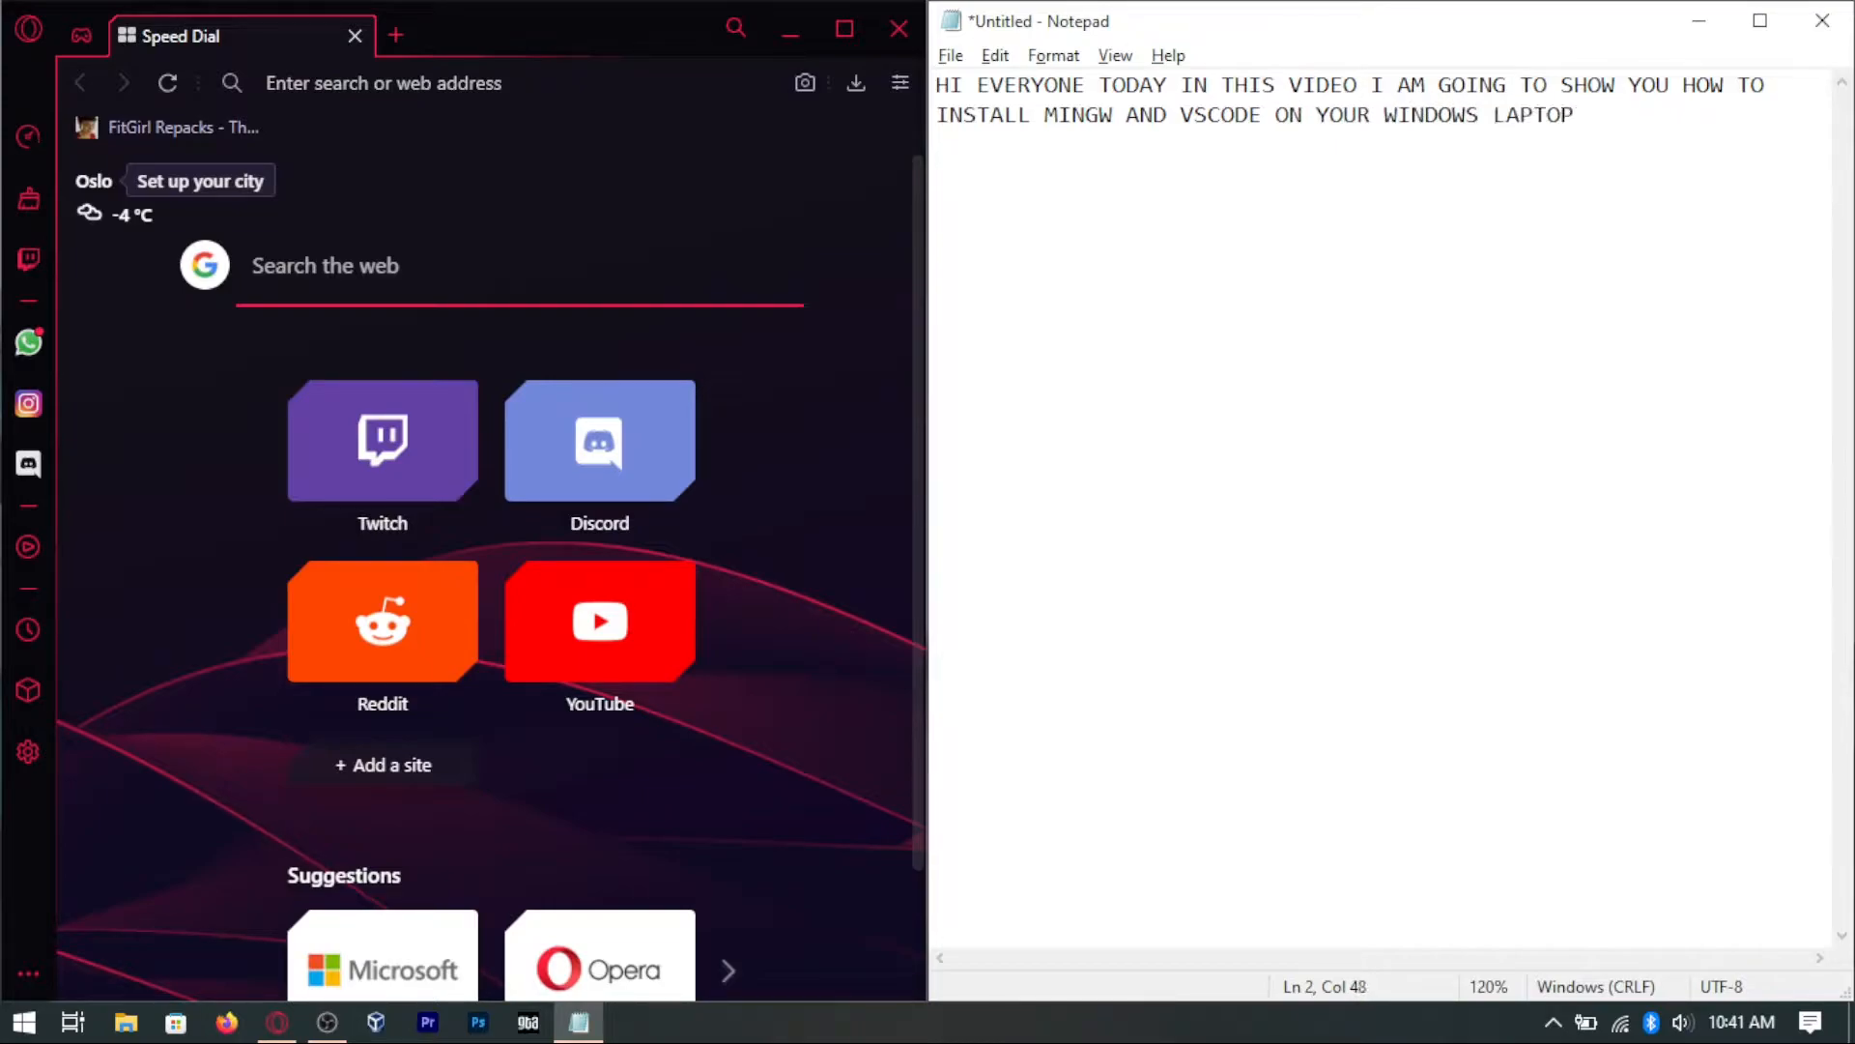
Step: Add the lines 'FIRST THING WE NEED IS THE SETUP'S FOR MINGW AND VSCODE' and 'FOR MINGW SETUP GO TO mingw-w64.org'
text(FIRST THING WE NEED )
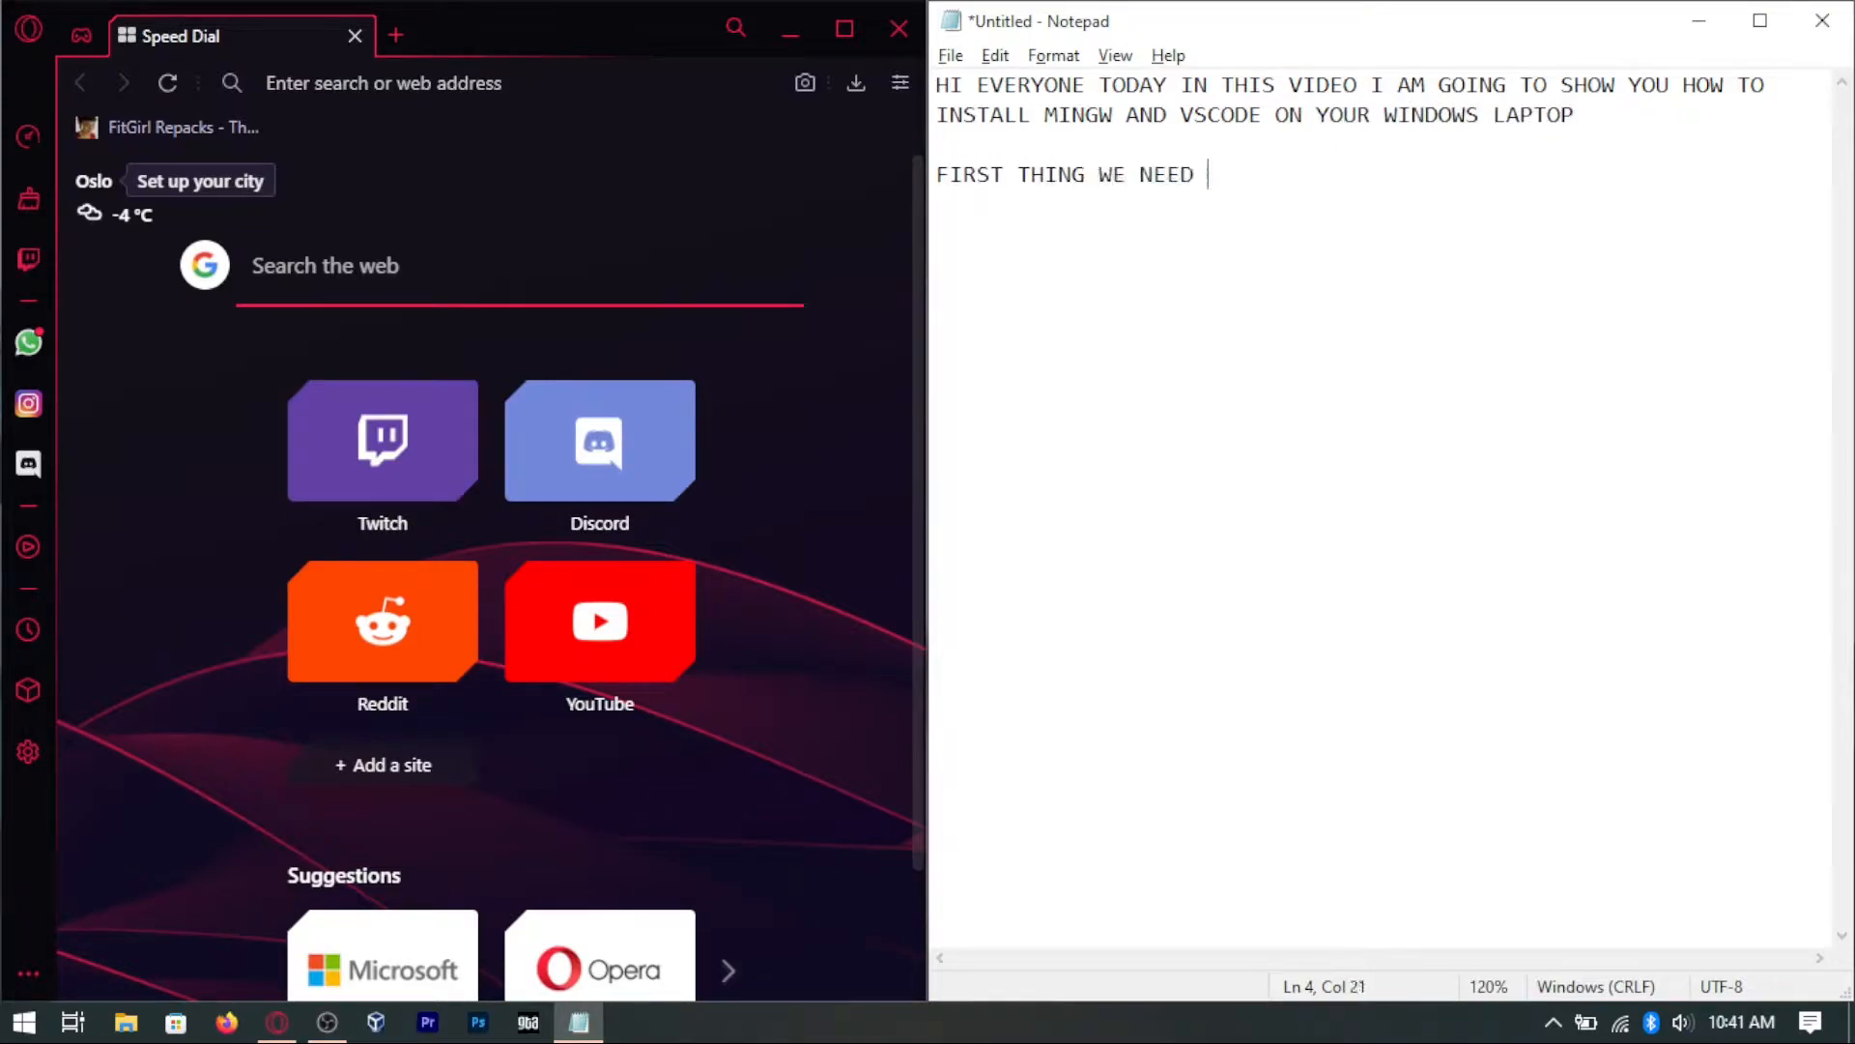
text(IS THE SETUP'S FO)
text(R MINGW AND VSCODE )
text(FOR MINGW SETUP GO TO)
text( mingw-w64.org)
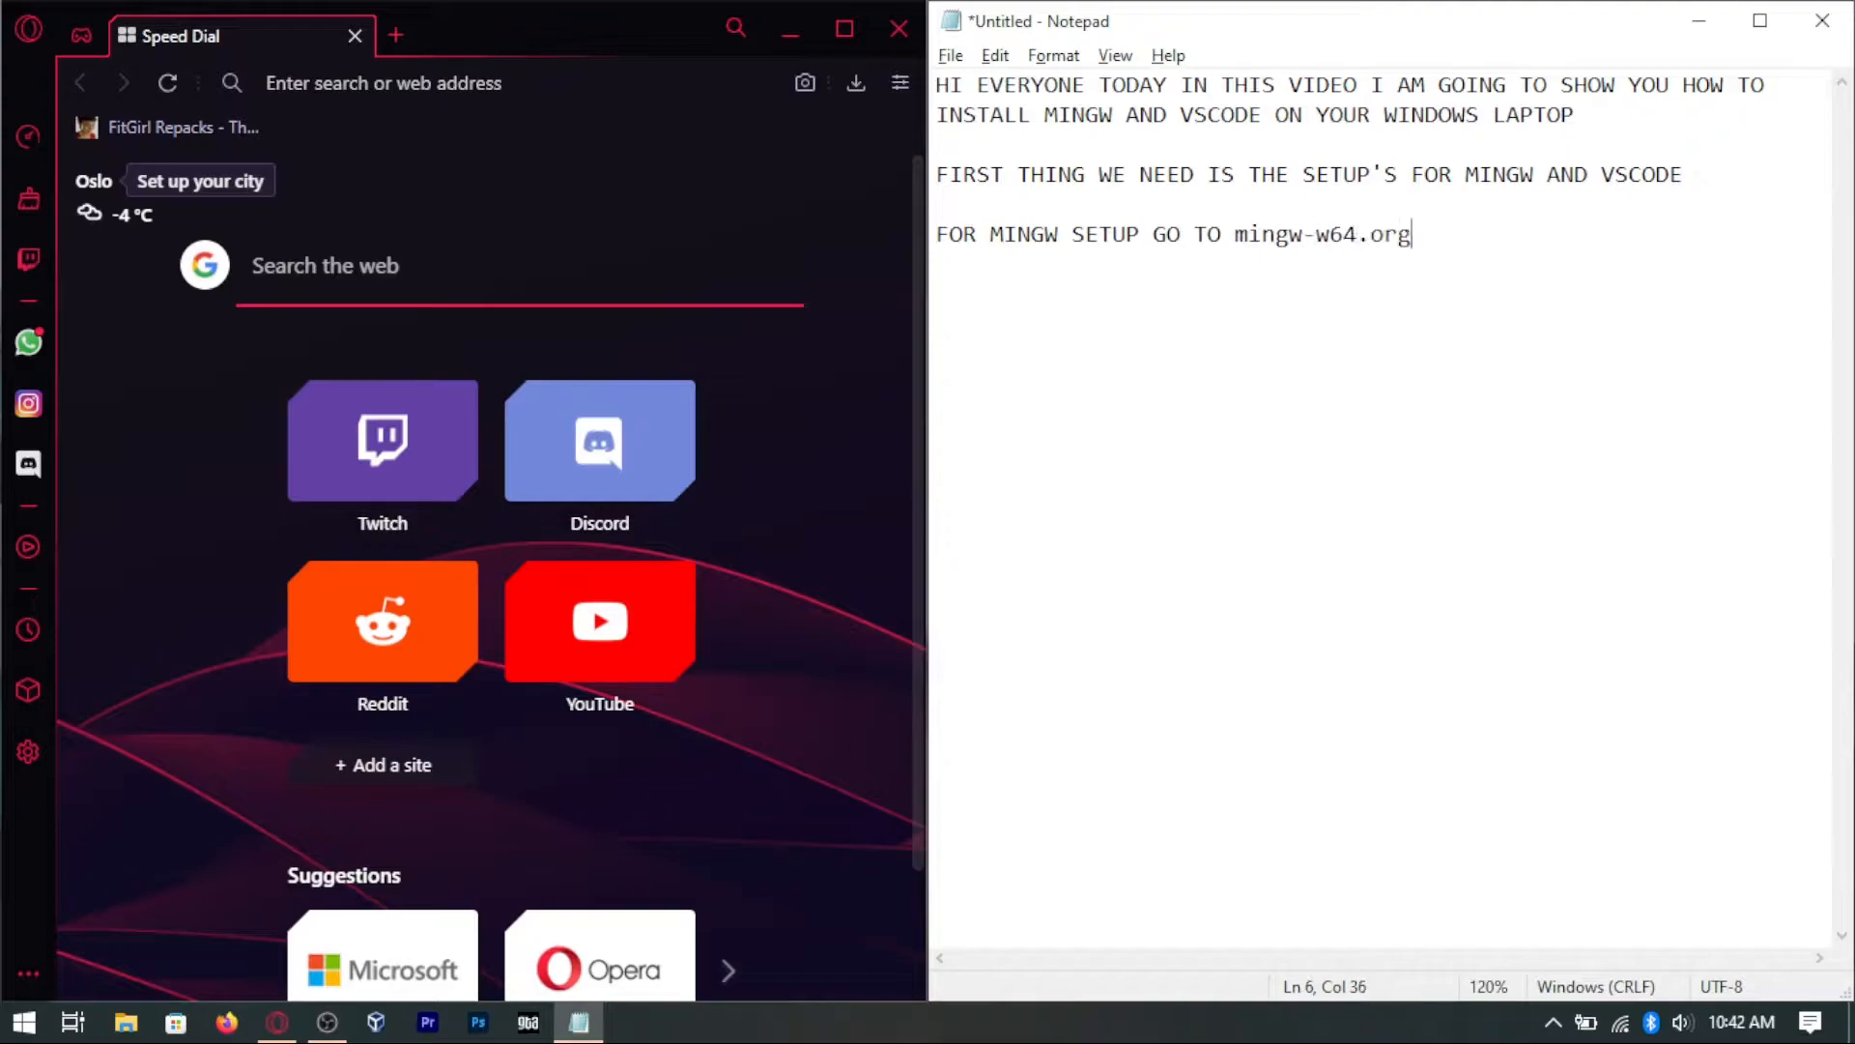
click(357, 81)
text(minGW)
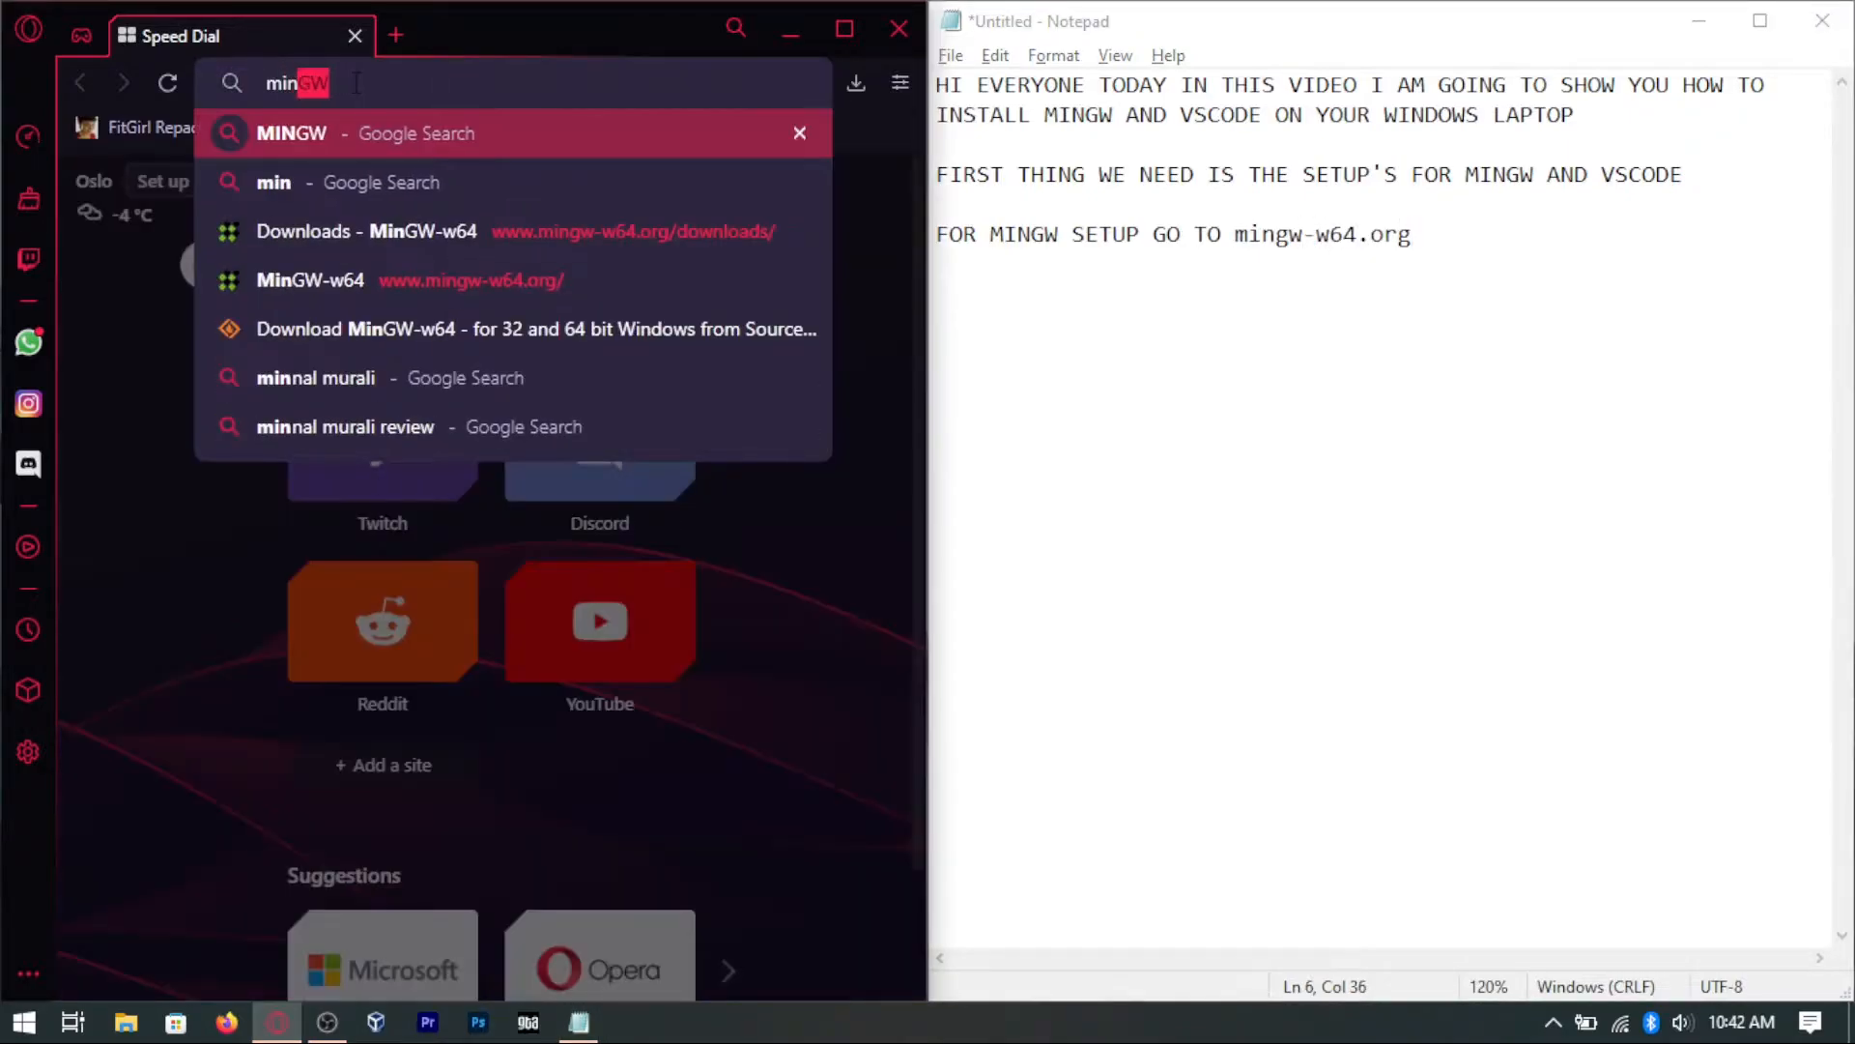
key(Down)
key(Down)
key(Down)
key(Return)
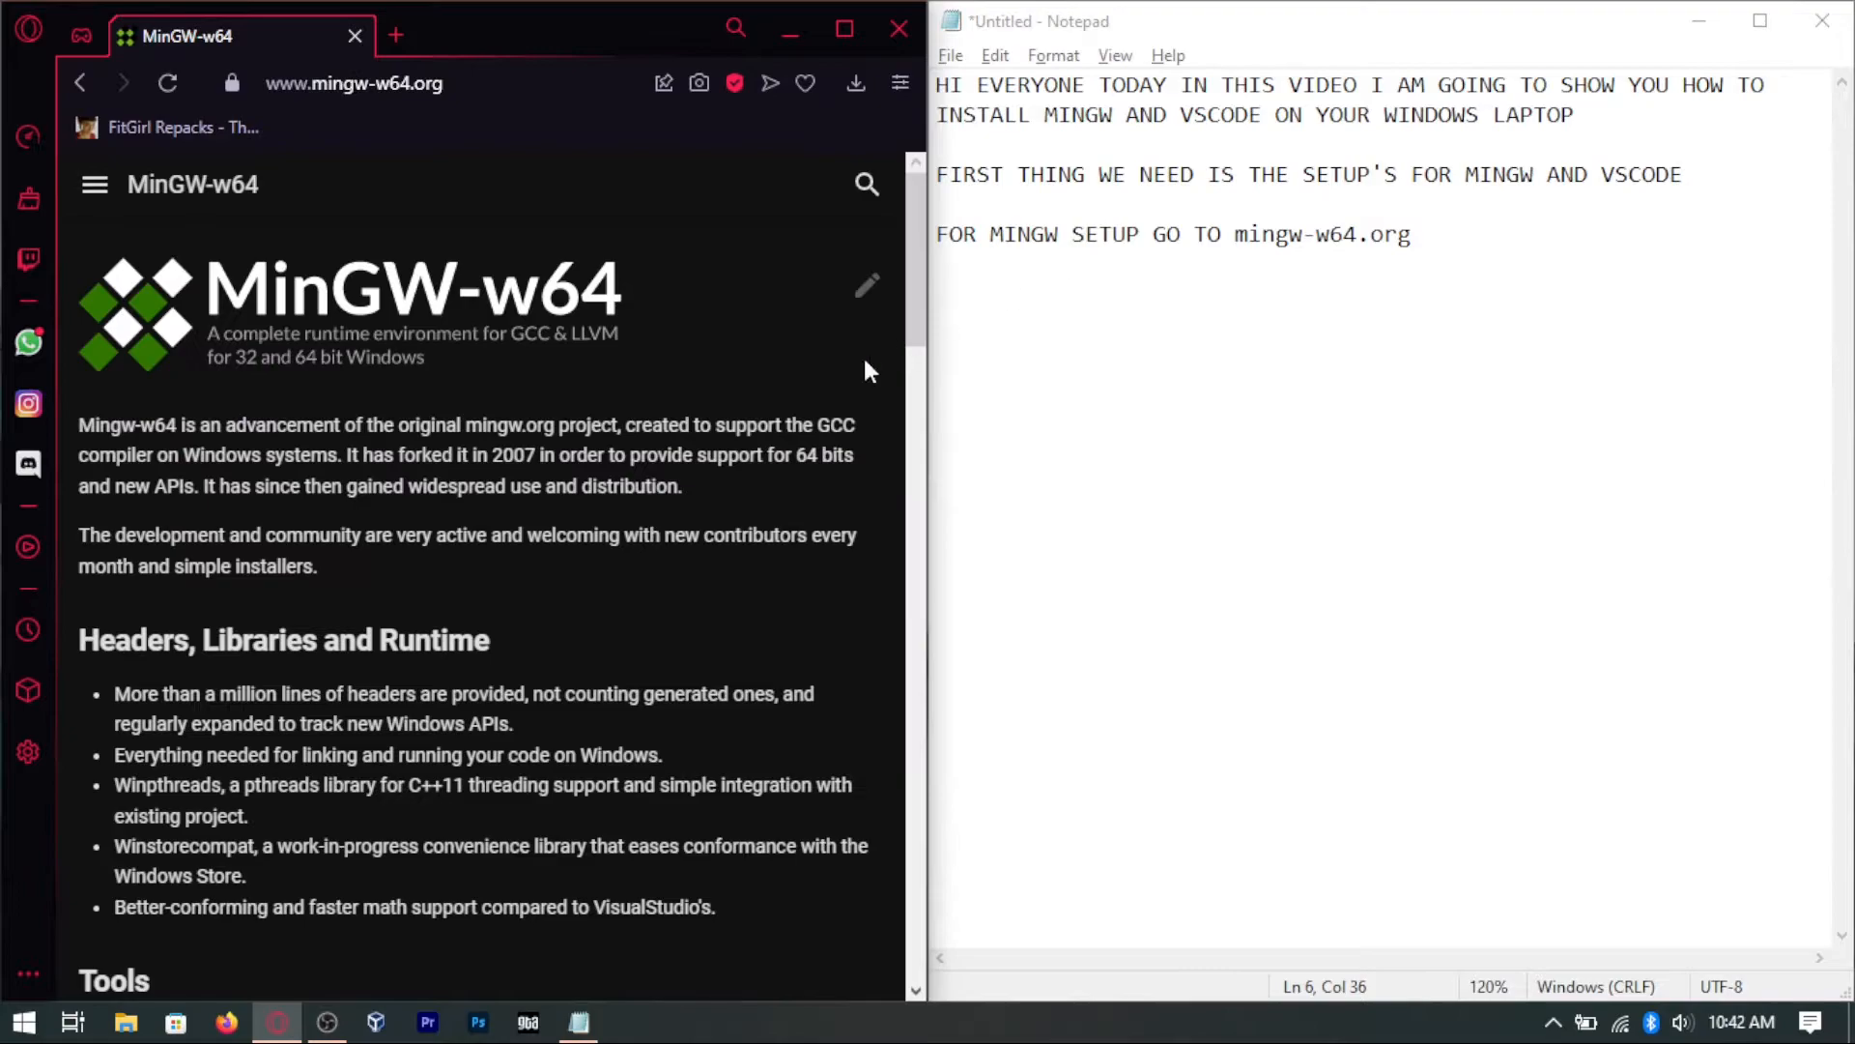
click(845, 28)
Step: In Notepad, add the line 'ON THE LEFT SIDE PANEL YOU WILL SEE DOWNLOADS BUTTON CLICK THAT'
key(alt+Tab)
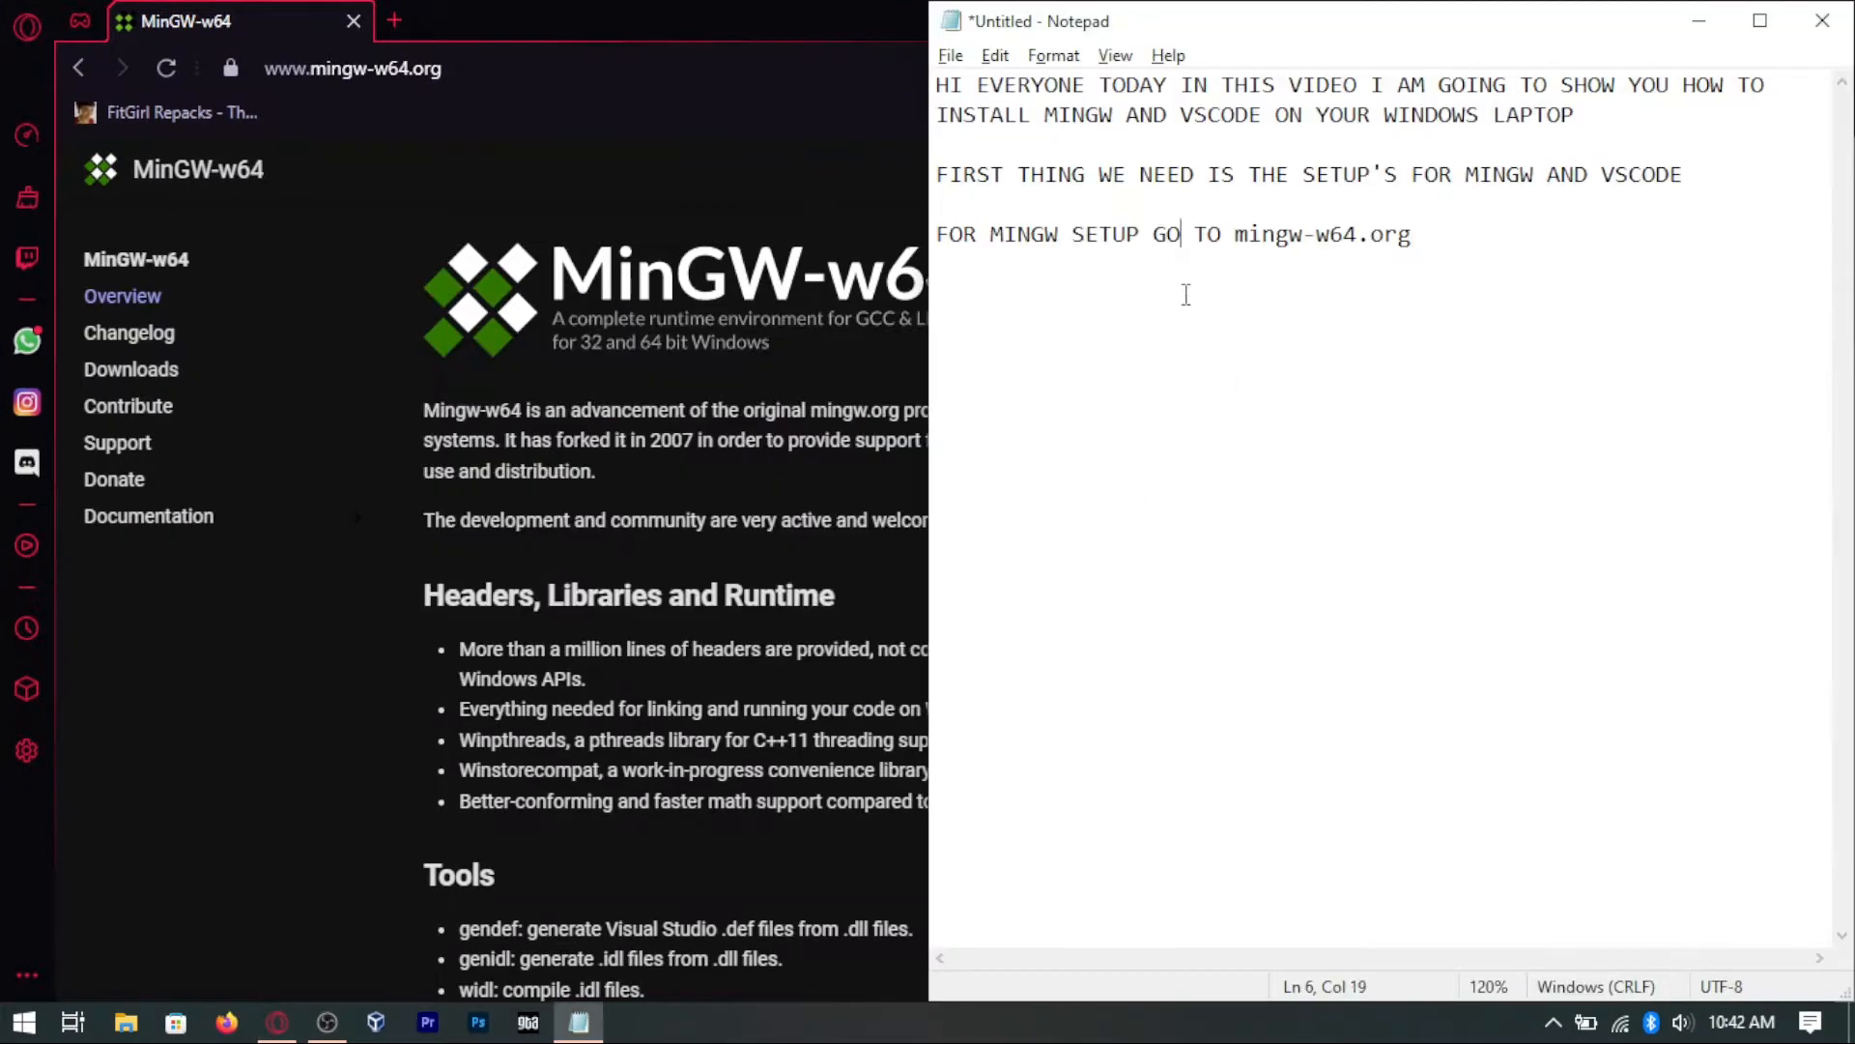
key(Return)
key(Return)
text(ON THE LEFT SIDE )
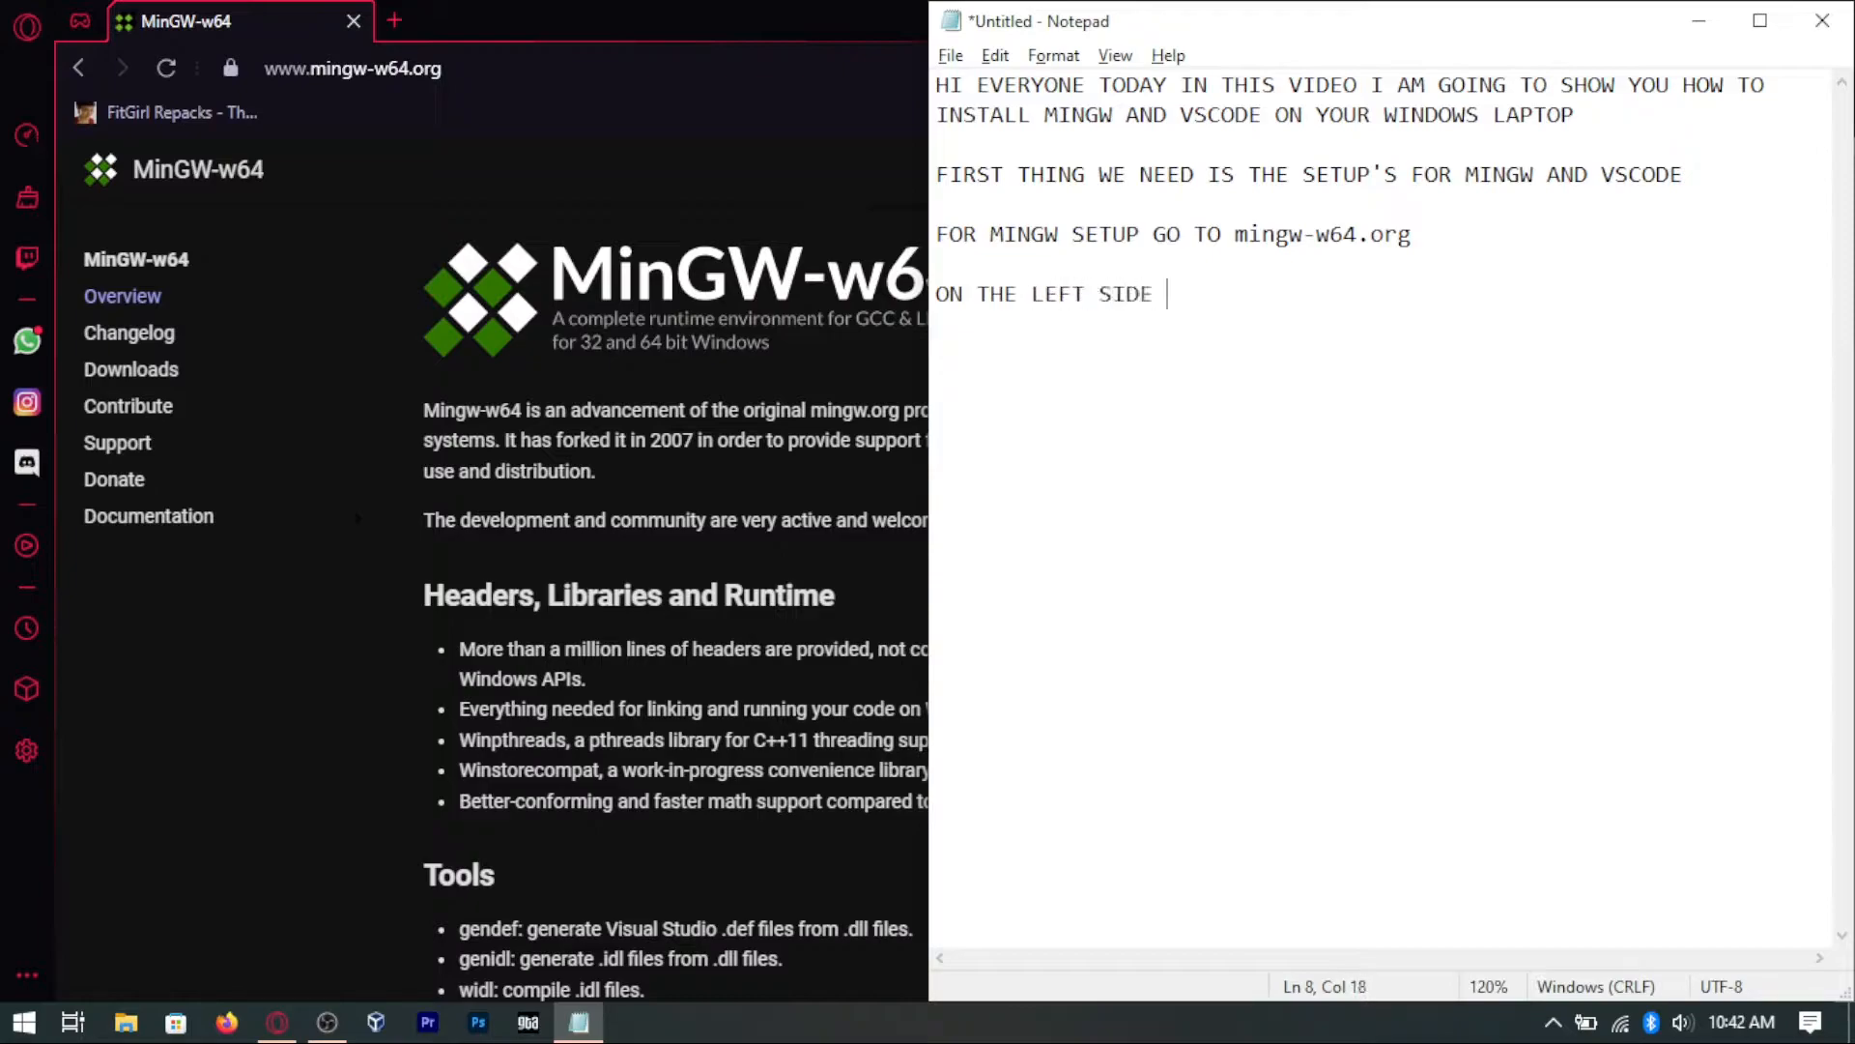
text(PANEL YOU WILL SEE D)
key(BackSpace)
text(SEE DOWNLOADS BUTTON CLICK THAT)
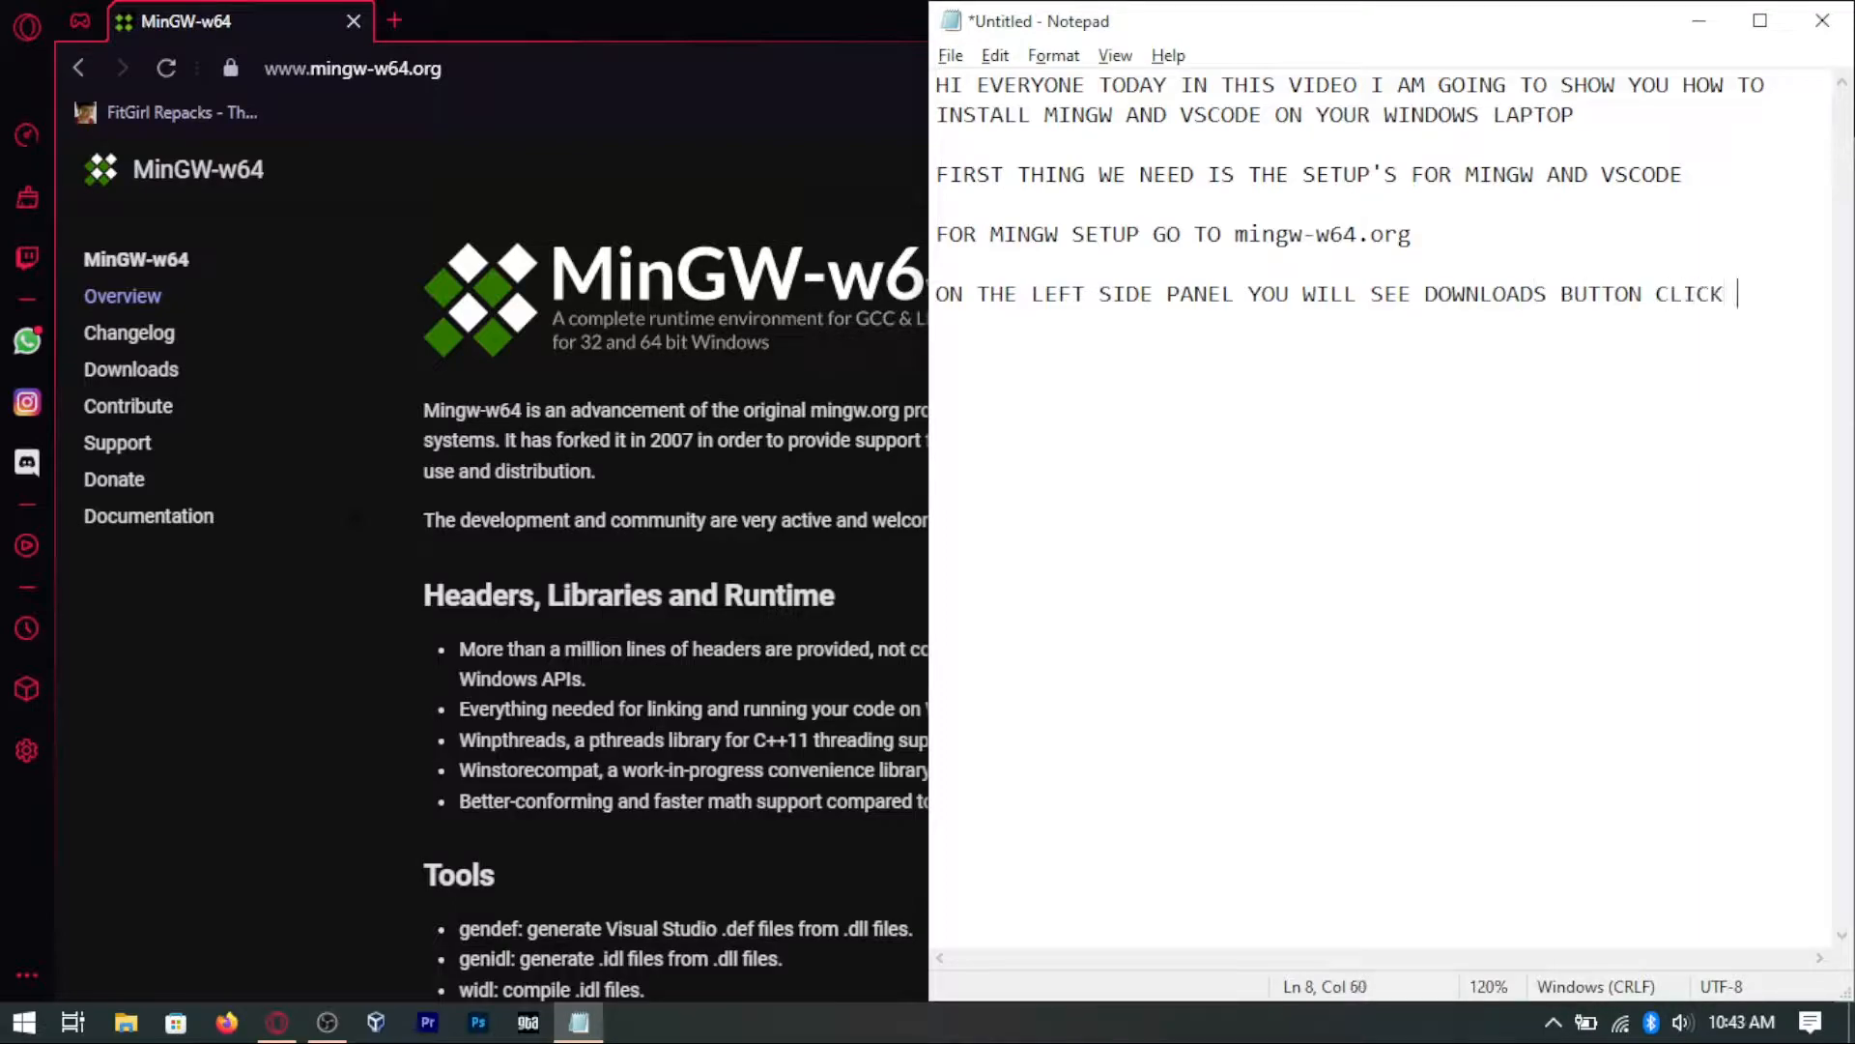
Step: Open the MinGW-w64 site's Downloads page and note 'SCROLL DOWN AND LOOK FOR MINGW64-BUILDS' in Notepad
click(140, 377)
key(alt+Tab)
key(Return)
text(SCROLL DOWN AN)
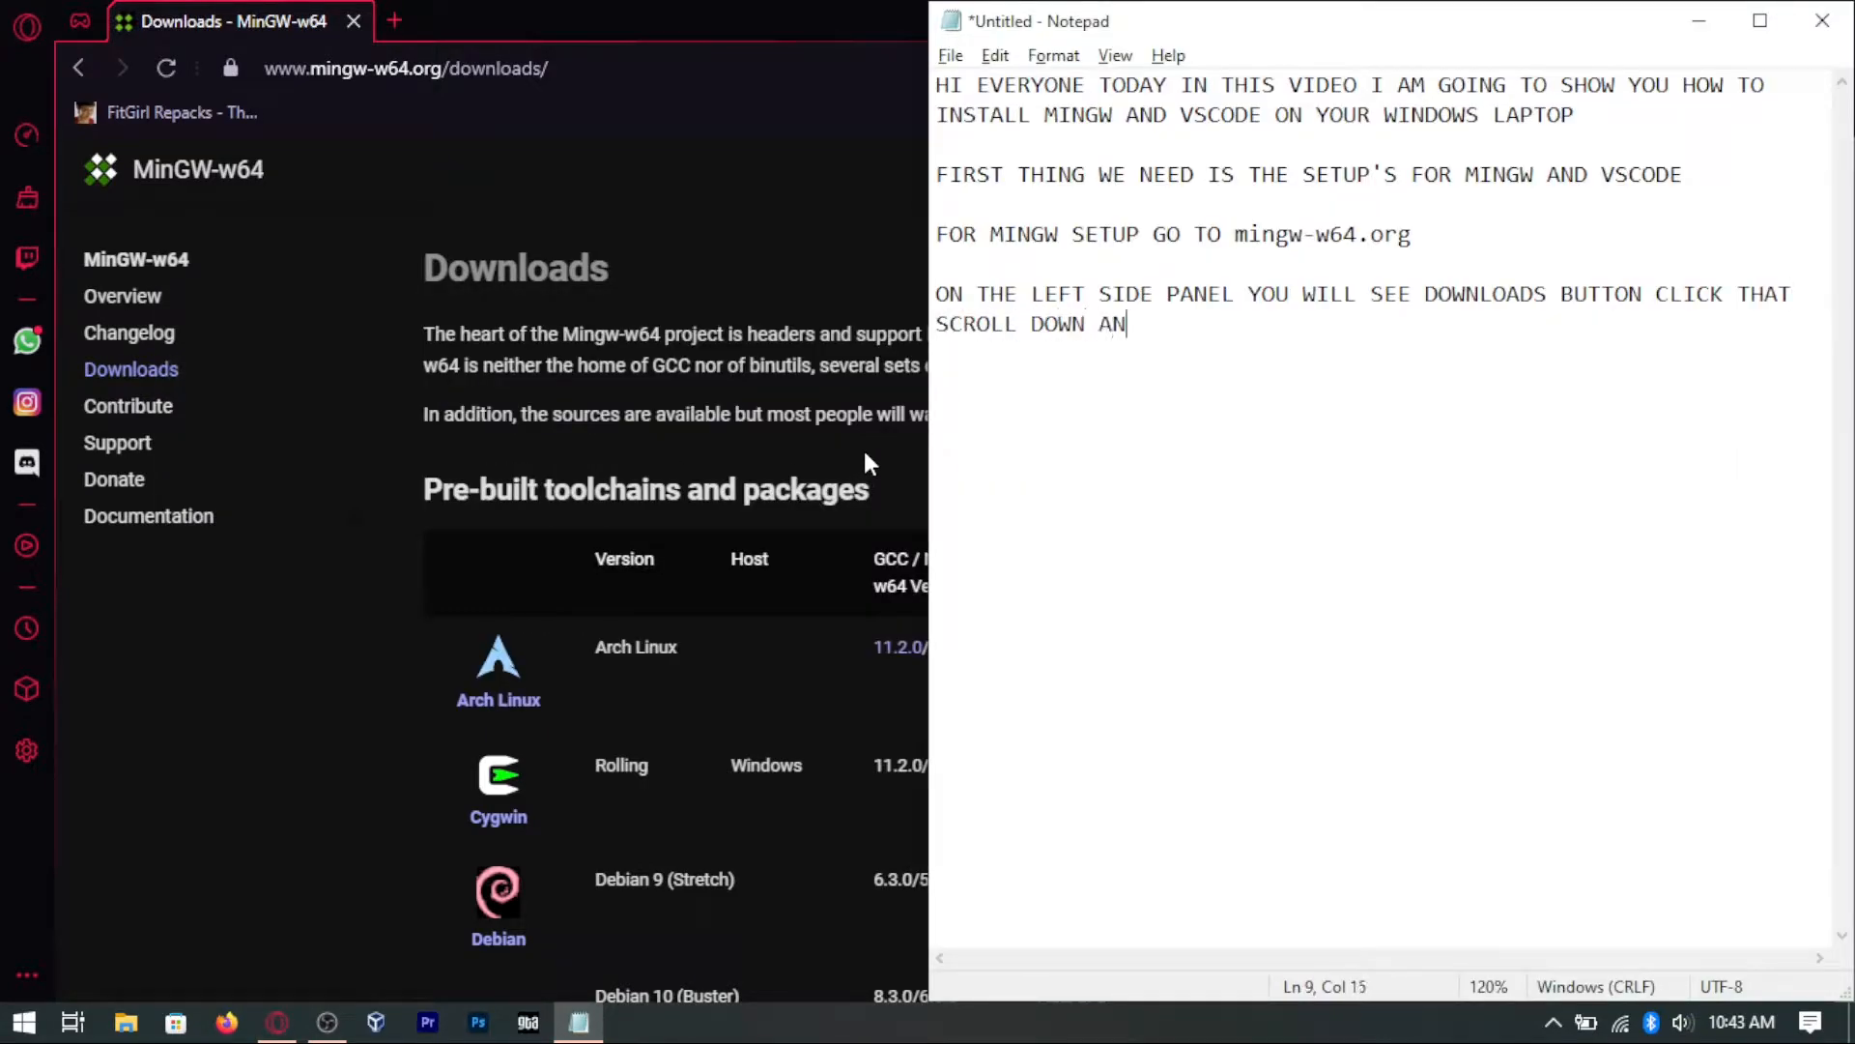
text(D LOOK FOR MINGW64-BUILDS)
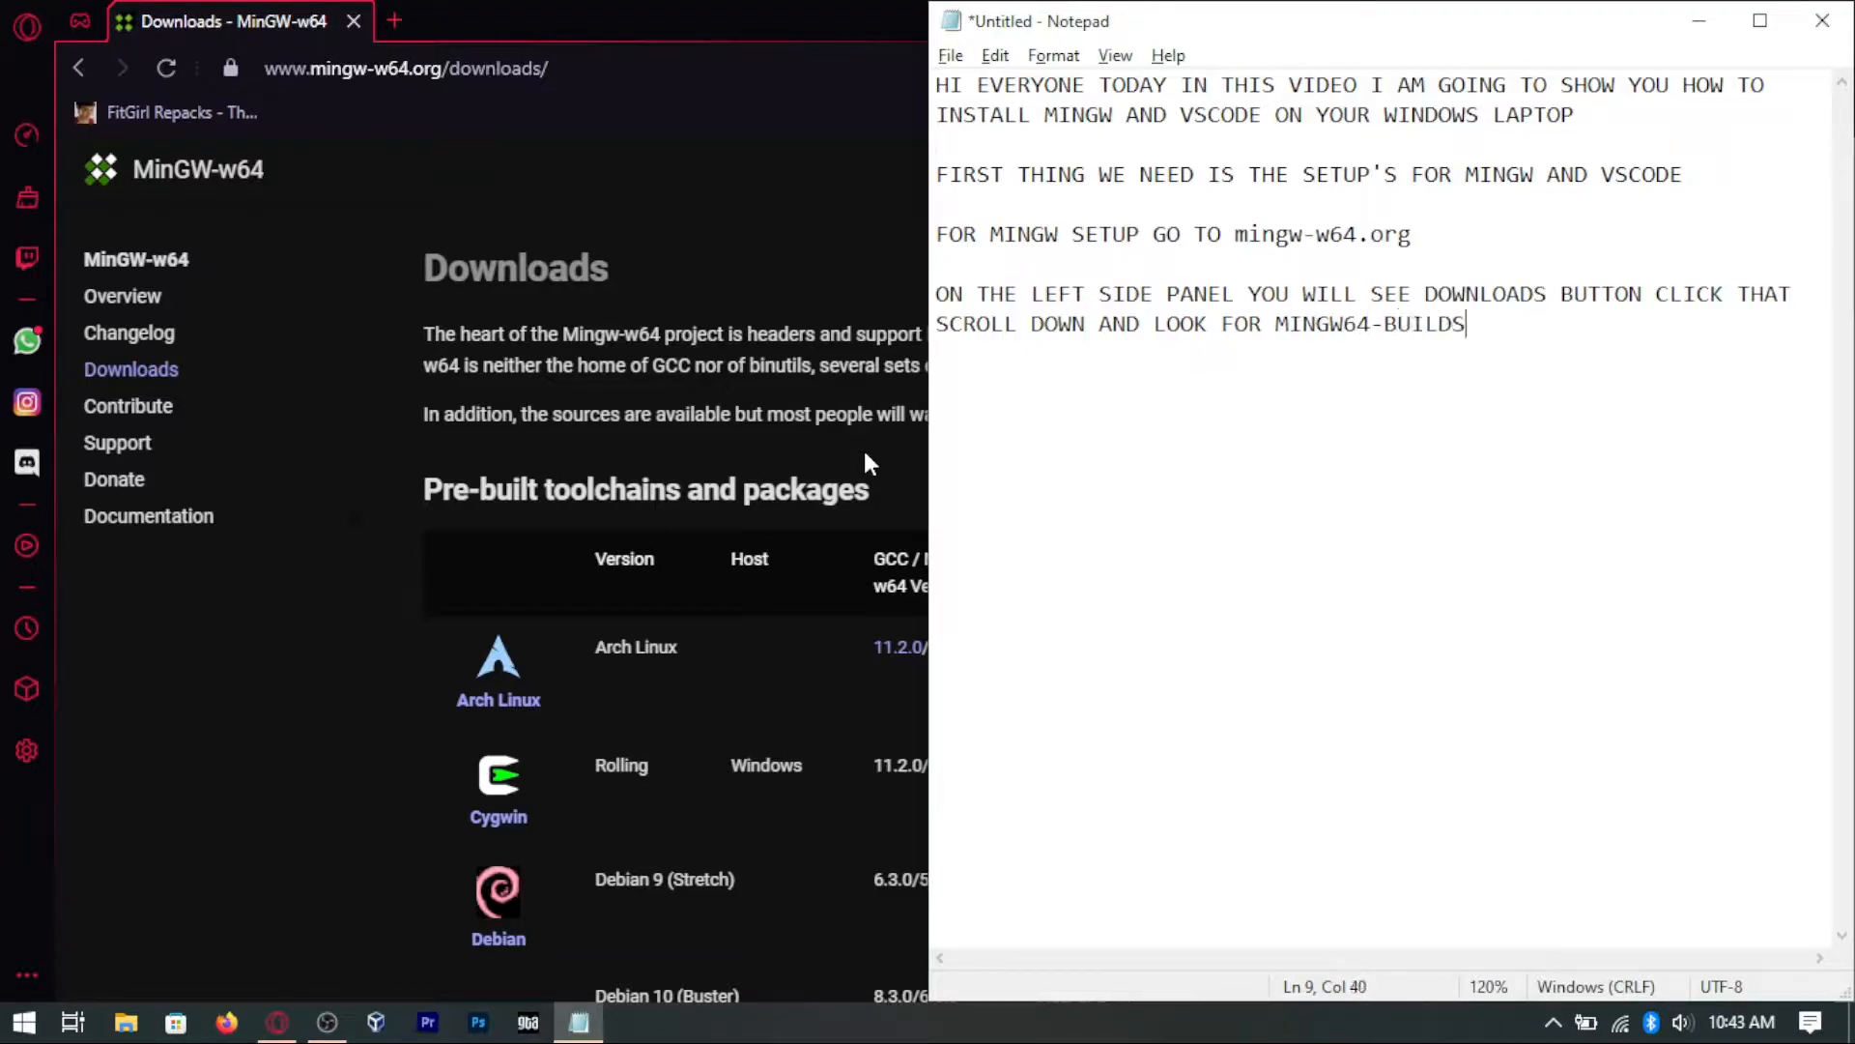
Step: In the browser, go to the MingW-W64-builds section from the list of pre-built toolchains
click(551, 14)
scroll(641, 646, down, 10)
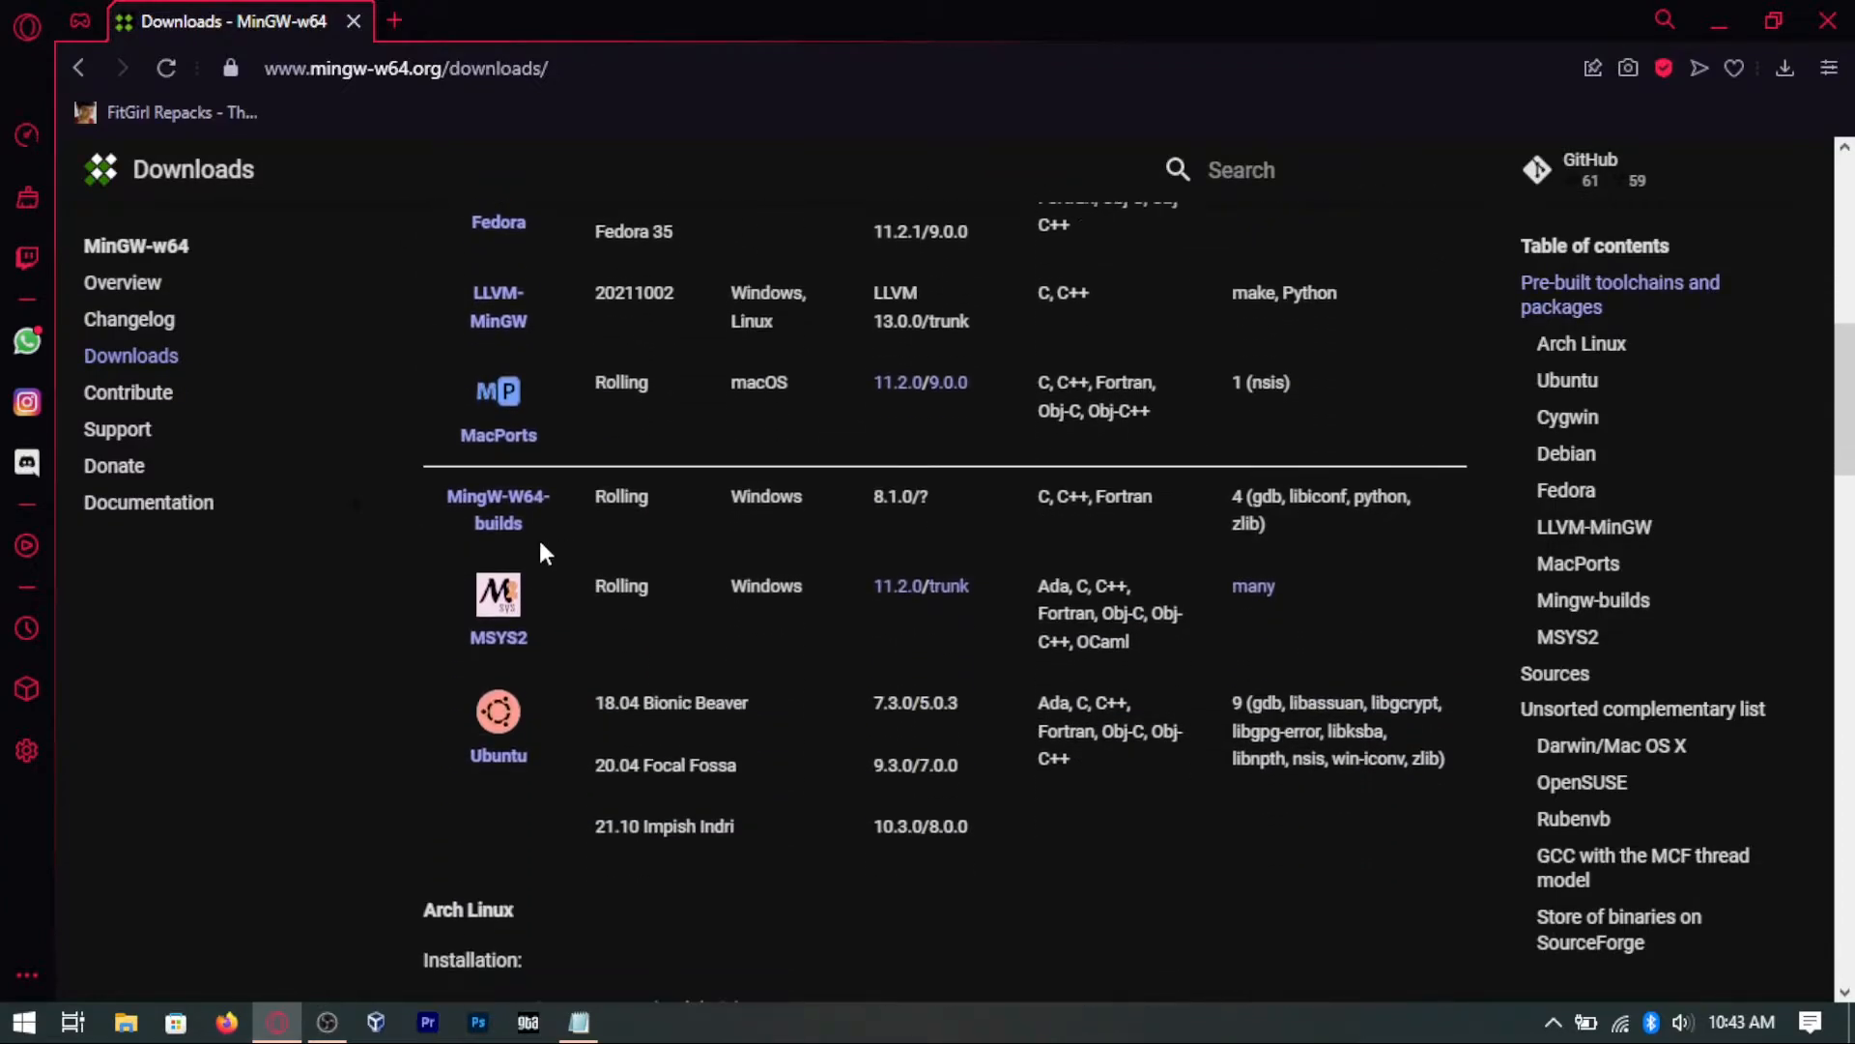
click(498, 507)
Step: In Notepad, add 'UNDER MINGW-BUILDS CLICK THE "Sourceforge" BUTTON AND THE DOWNLOAD WILL START AUTOMATICALLY' over two lines
key(alt+Tab)
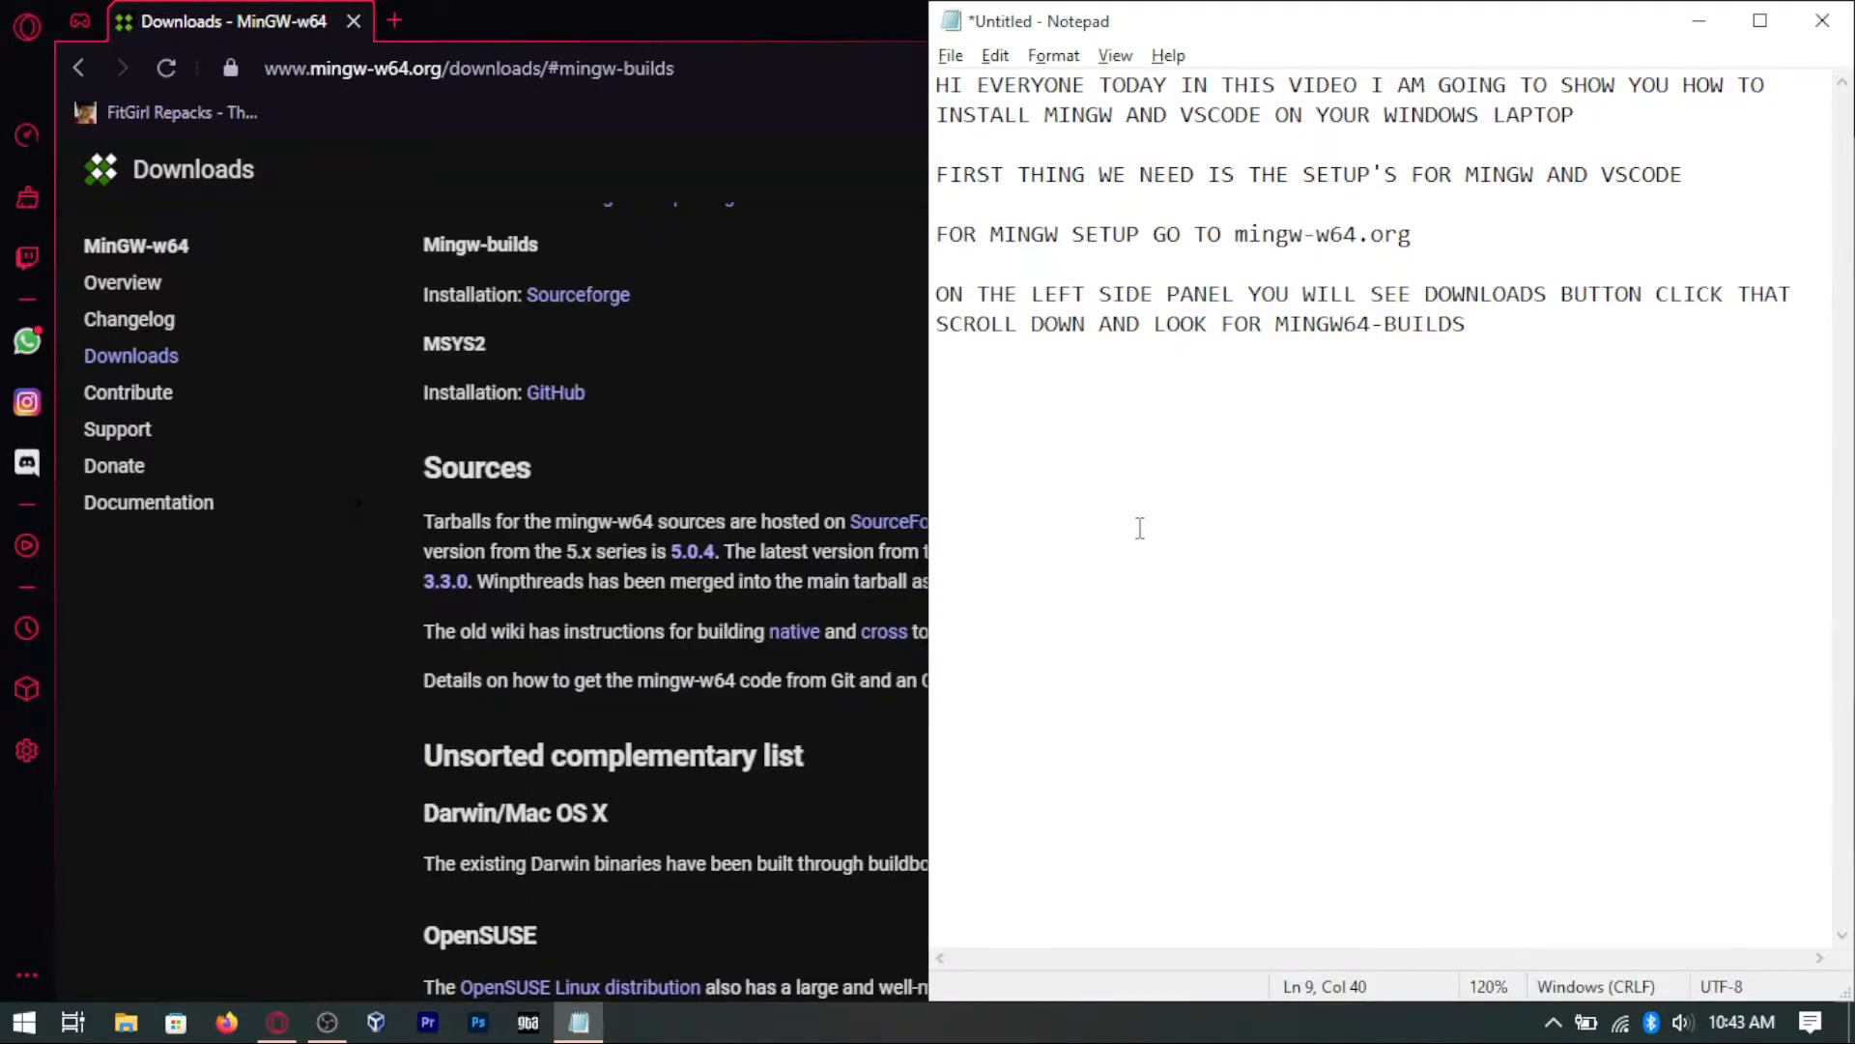
key(Return)
key(Return)
text(UNDER MINGW)
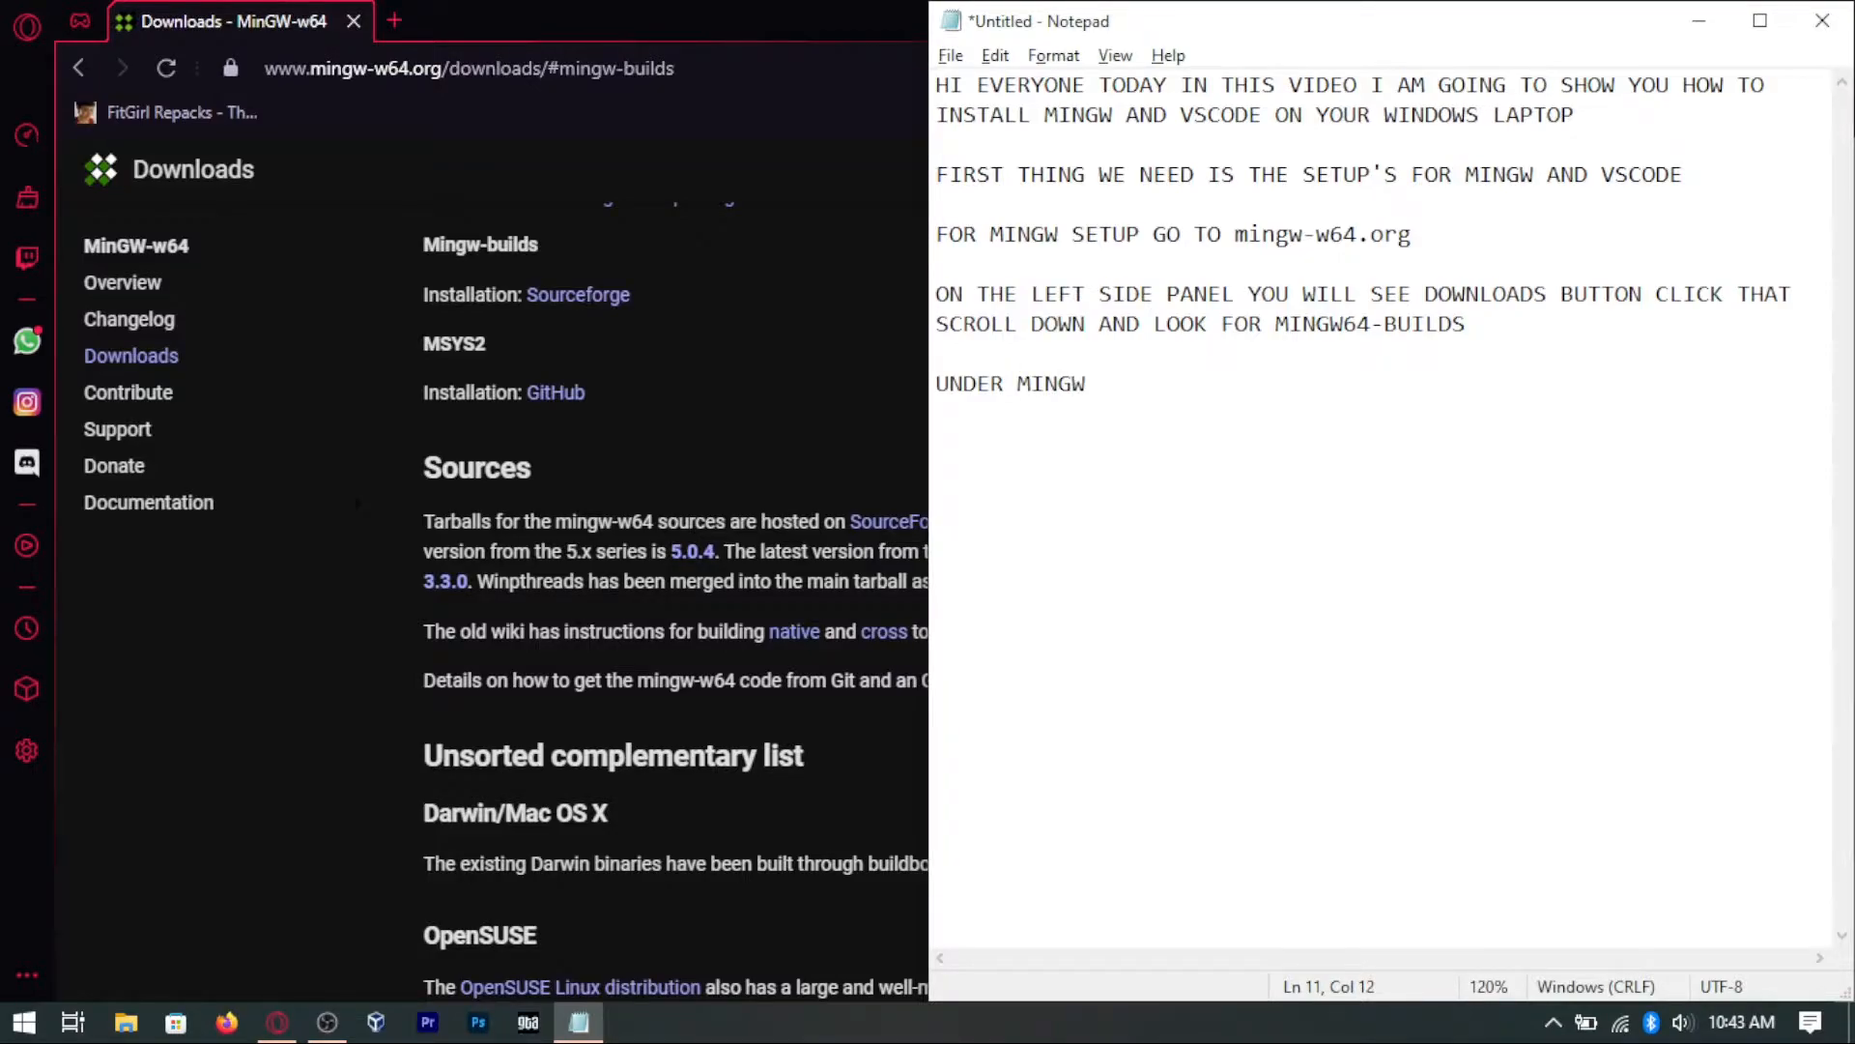
text(-BUILDS CLICK )
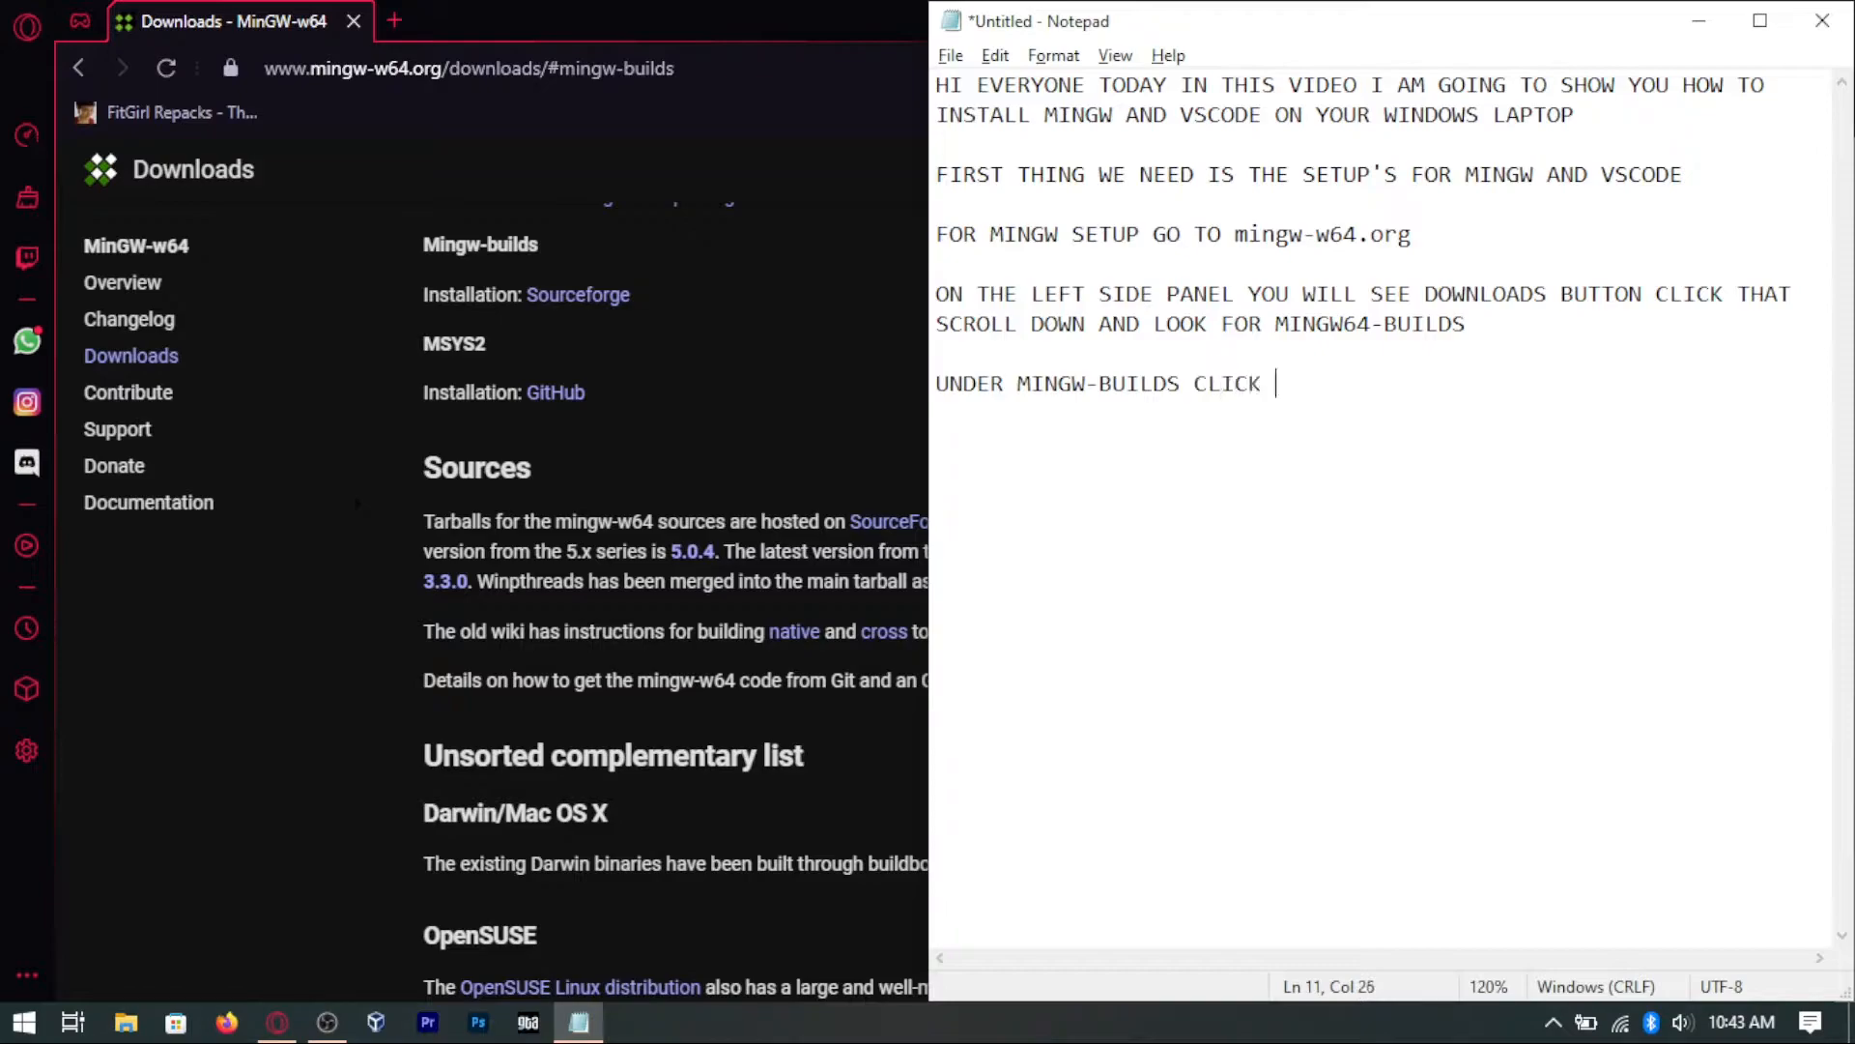
text(THE "Sourceforge)
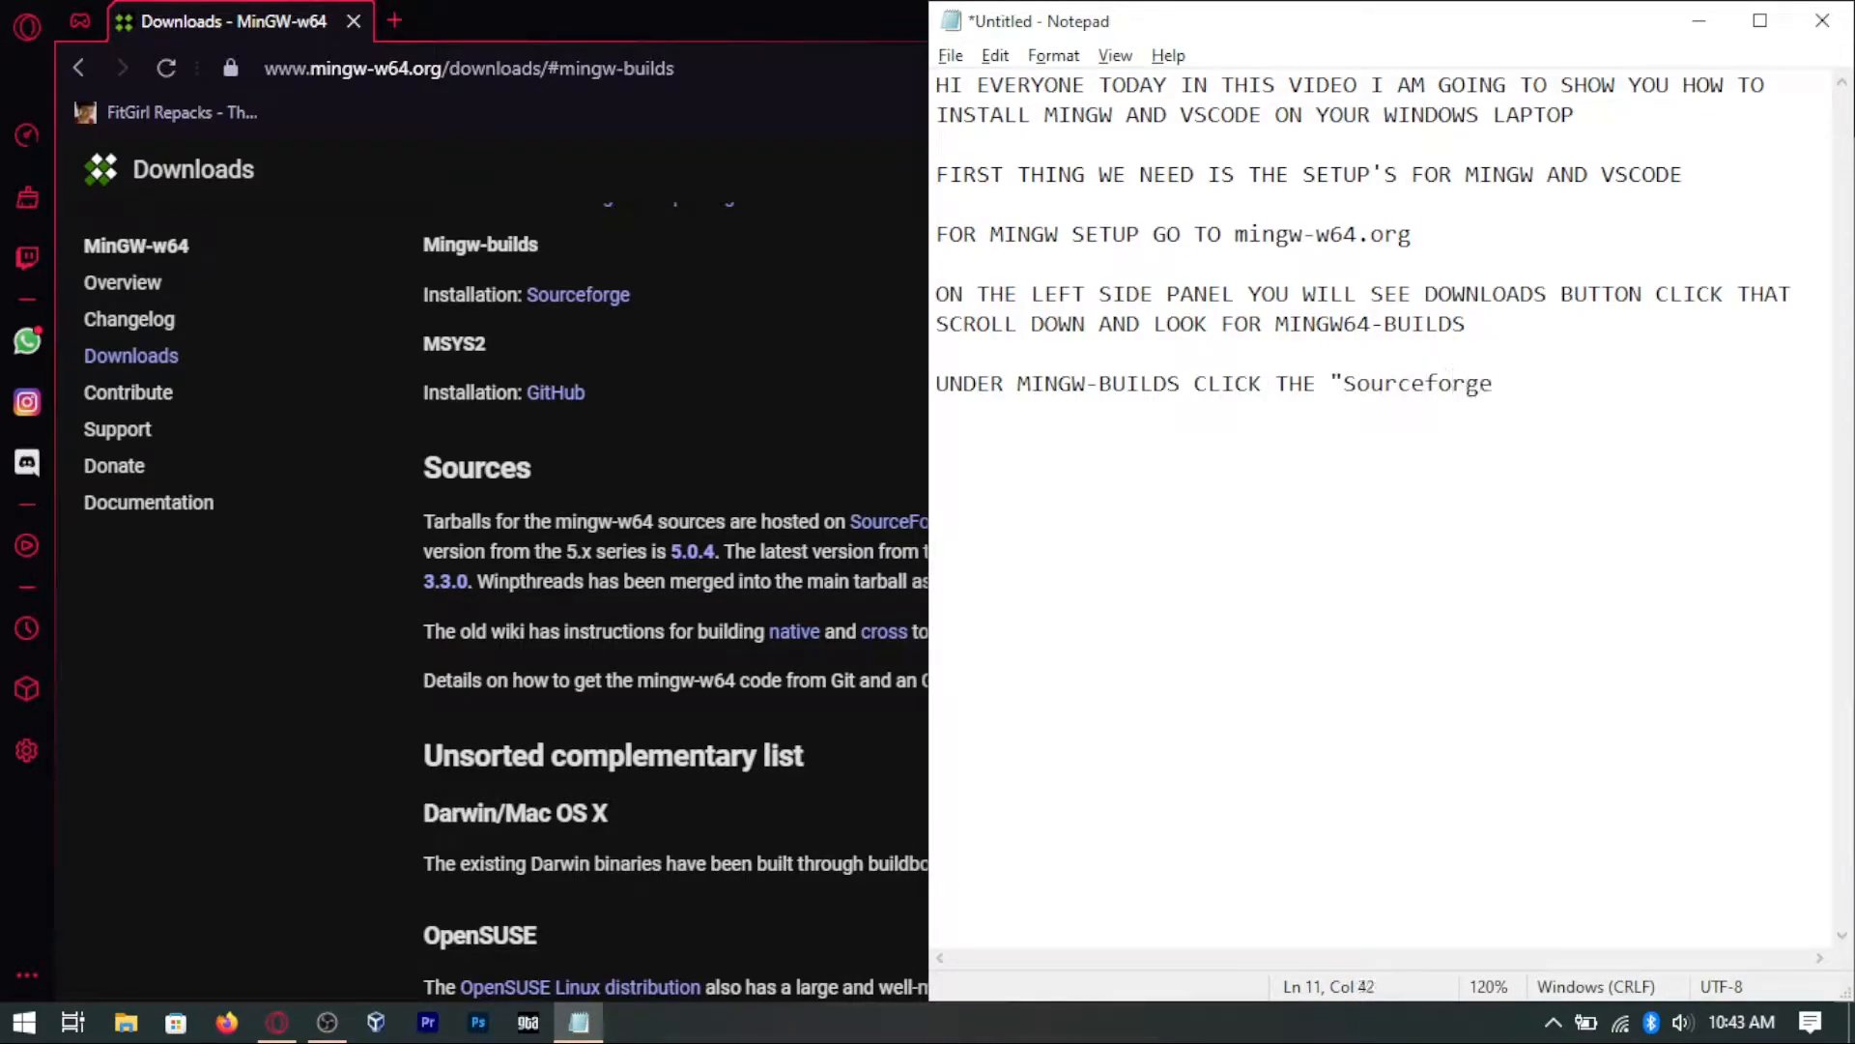
text(" BUTTON AND )
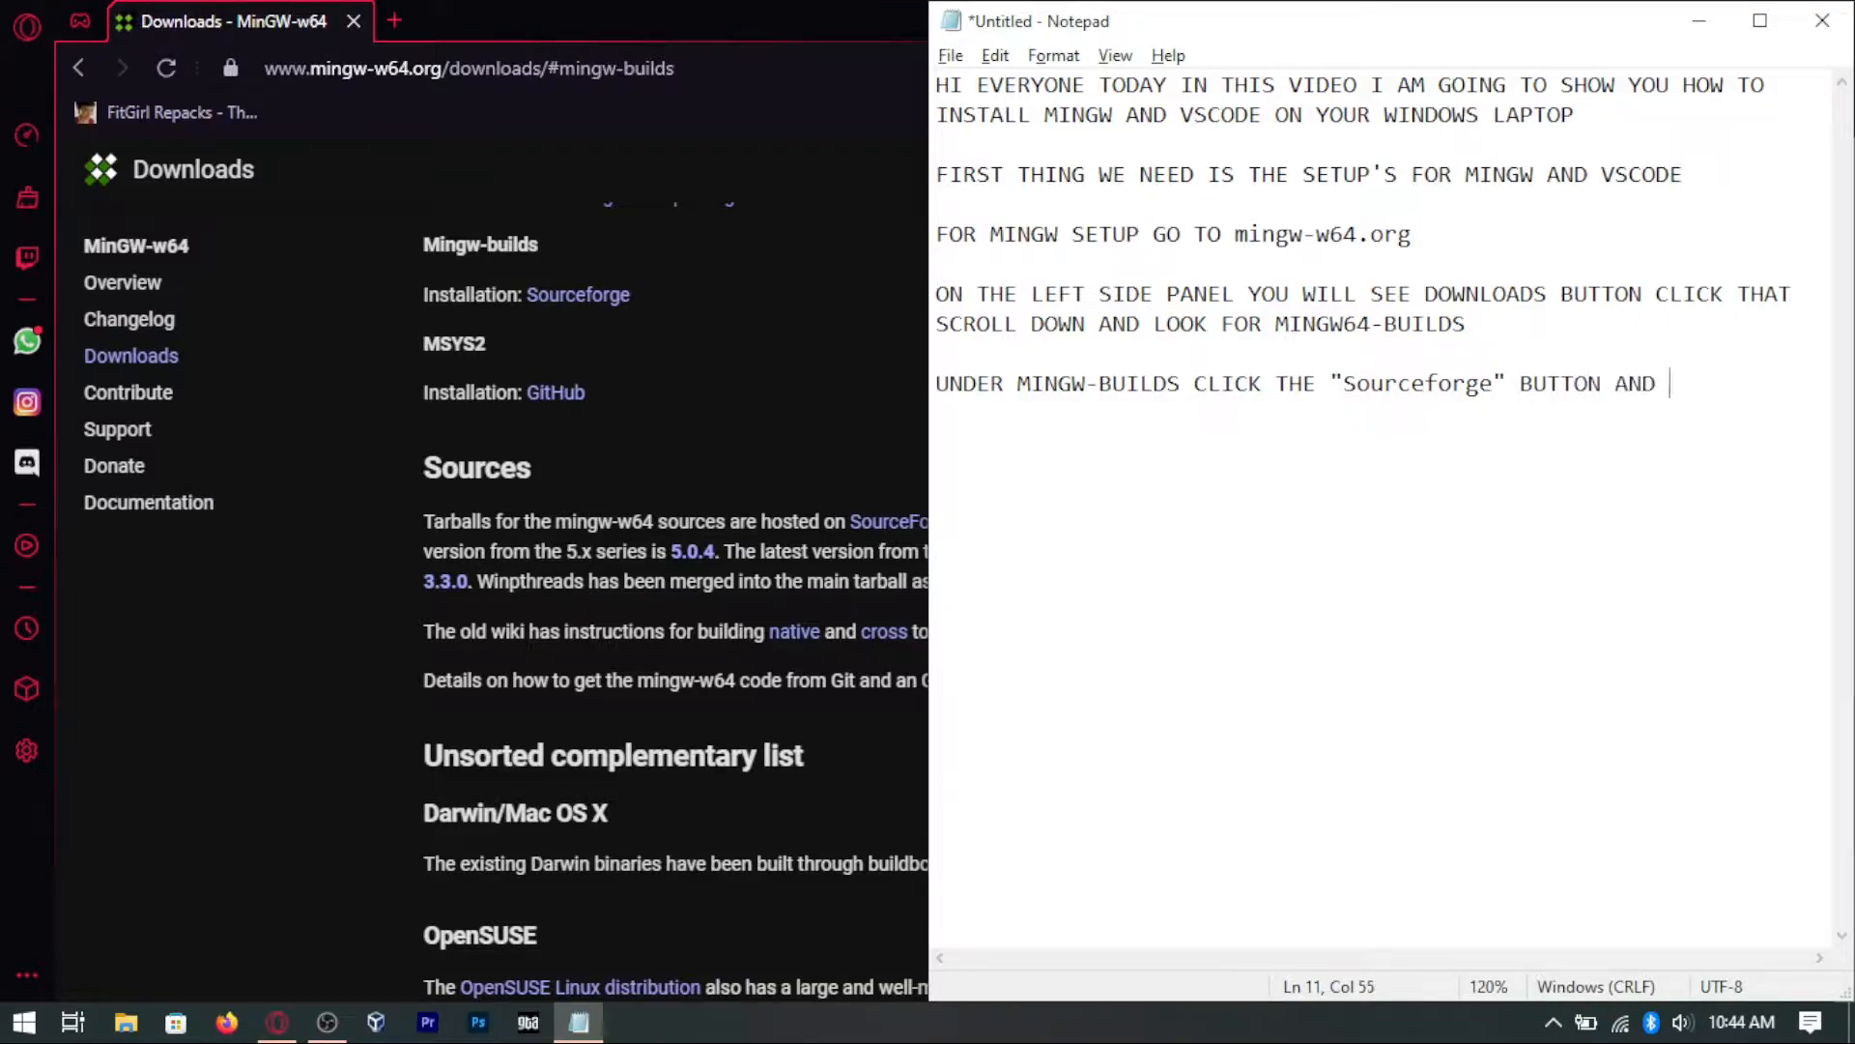
text(THE DOWNLOAD WILL)
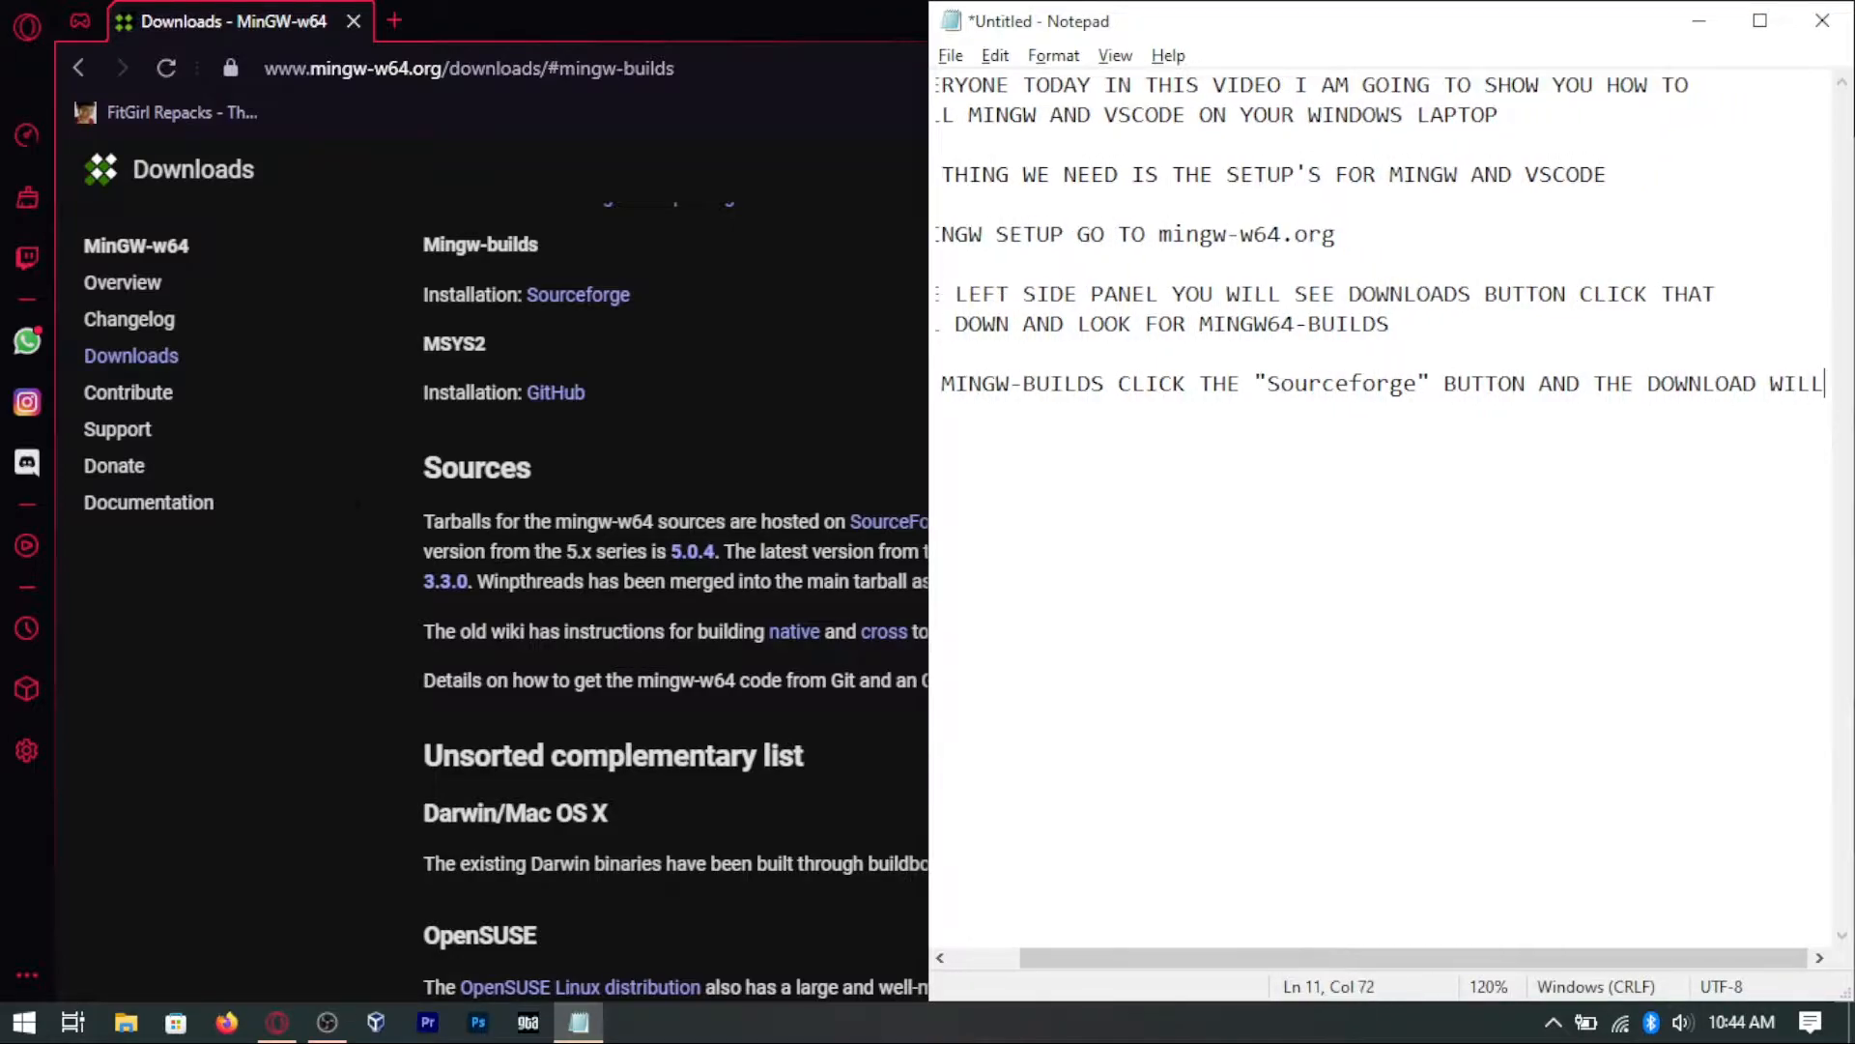
key(Return)
text(START AUTOMATICALLY)
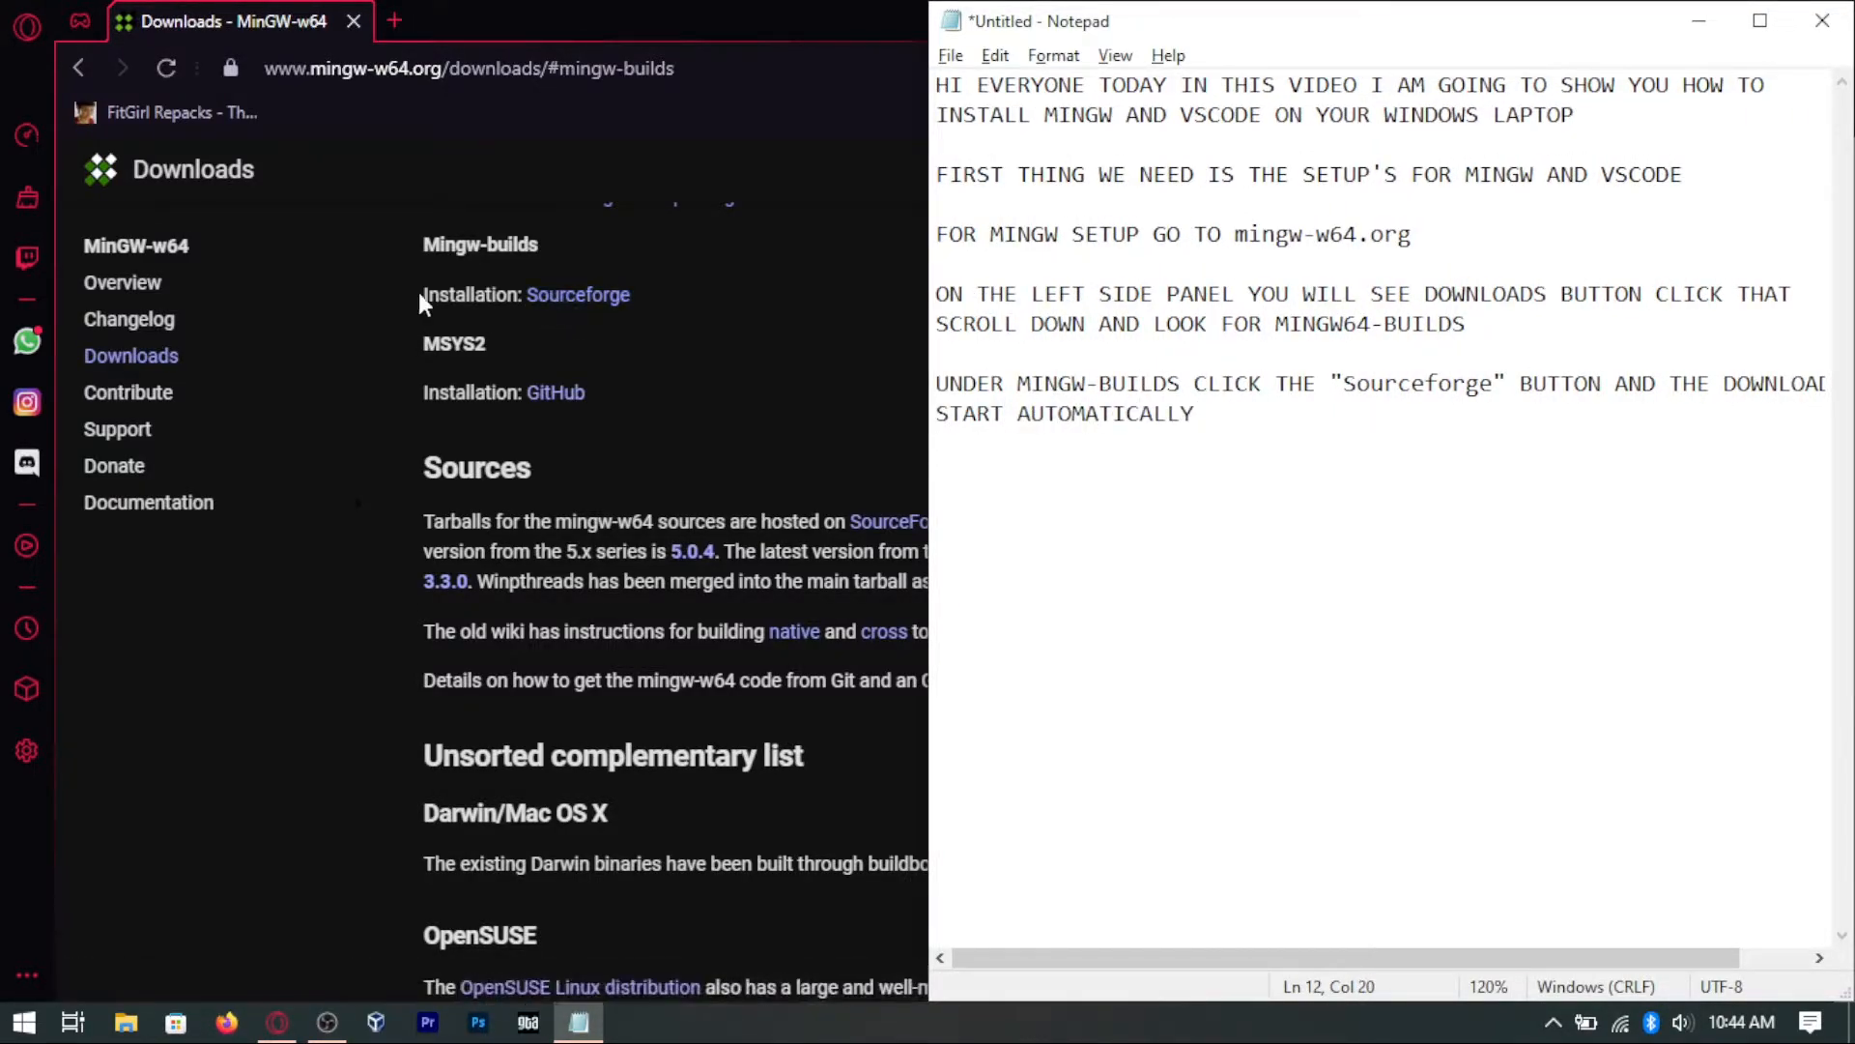
Step: Download the Mingw-builds installer mingw-w64-install.exe from Sourceforge
drag(415, 294, 632, 294)
click(580, 295)
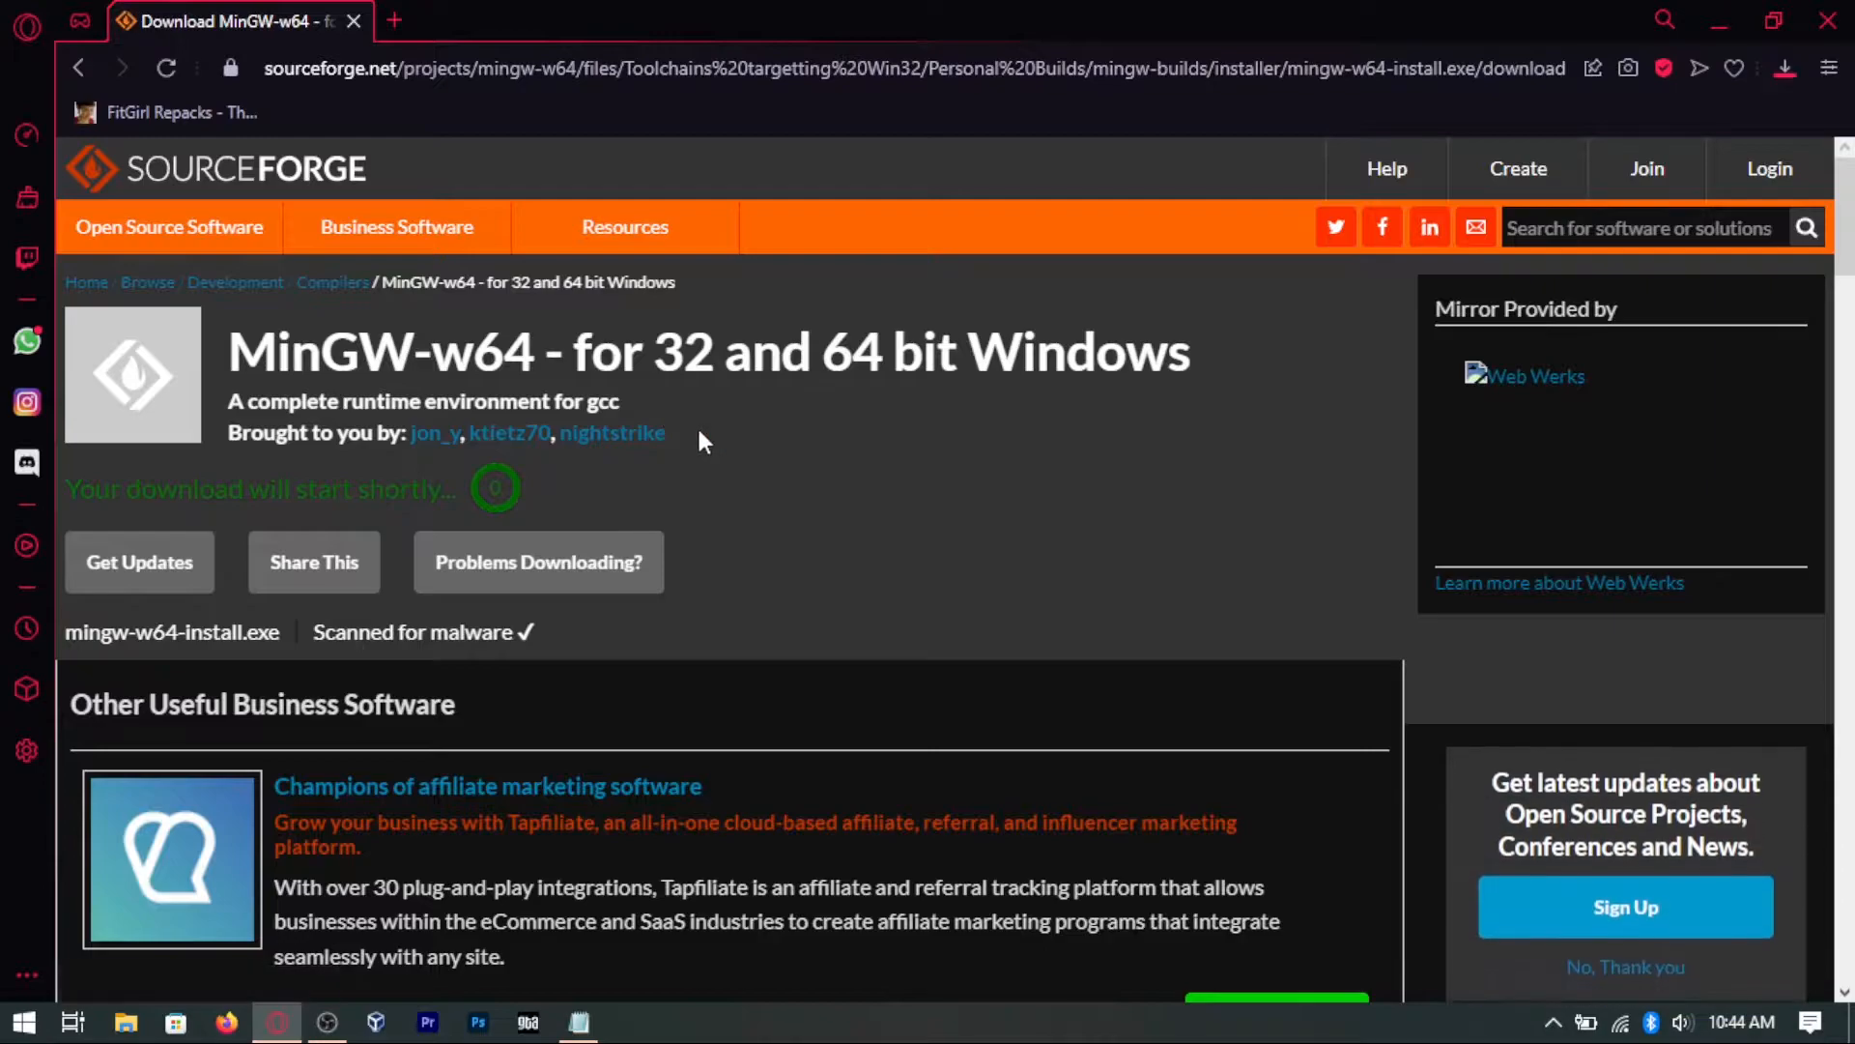
click(659, 616)
Step: In Notepad, add the line 'NEXT THING WE NEED IS VSCODE SETUP'
key(alt+Tab)
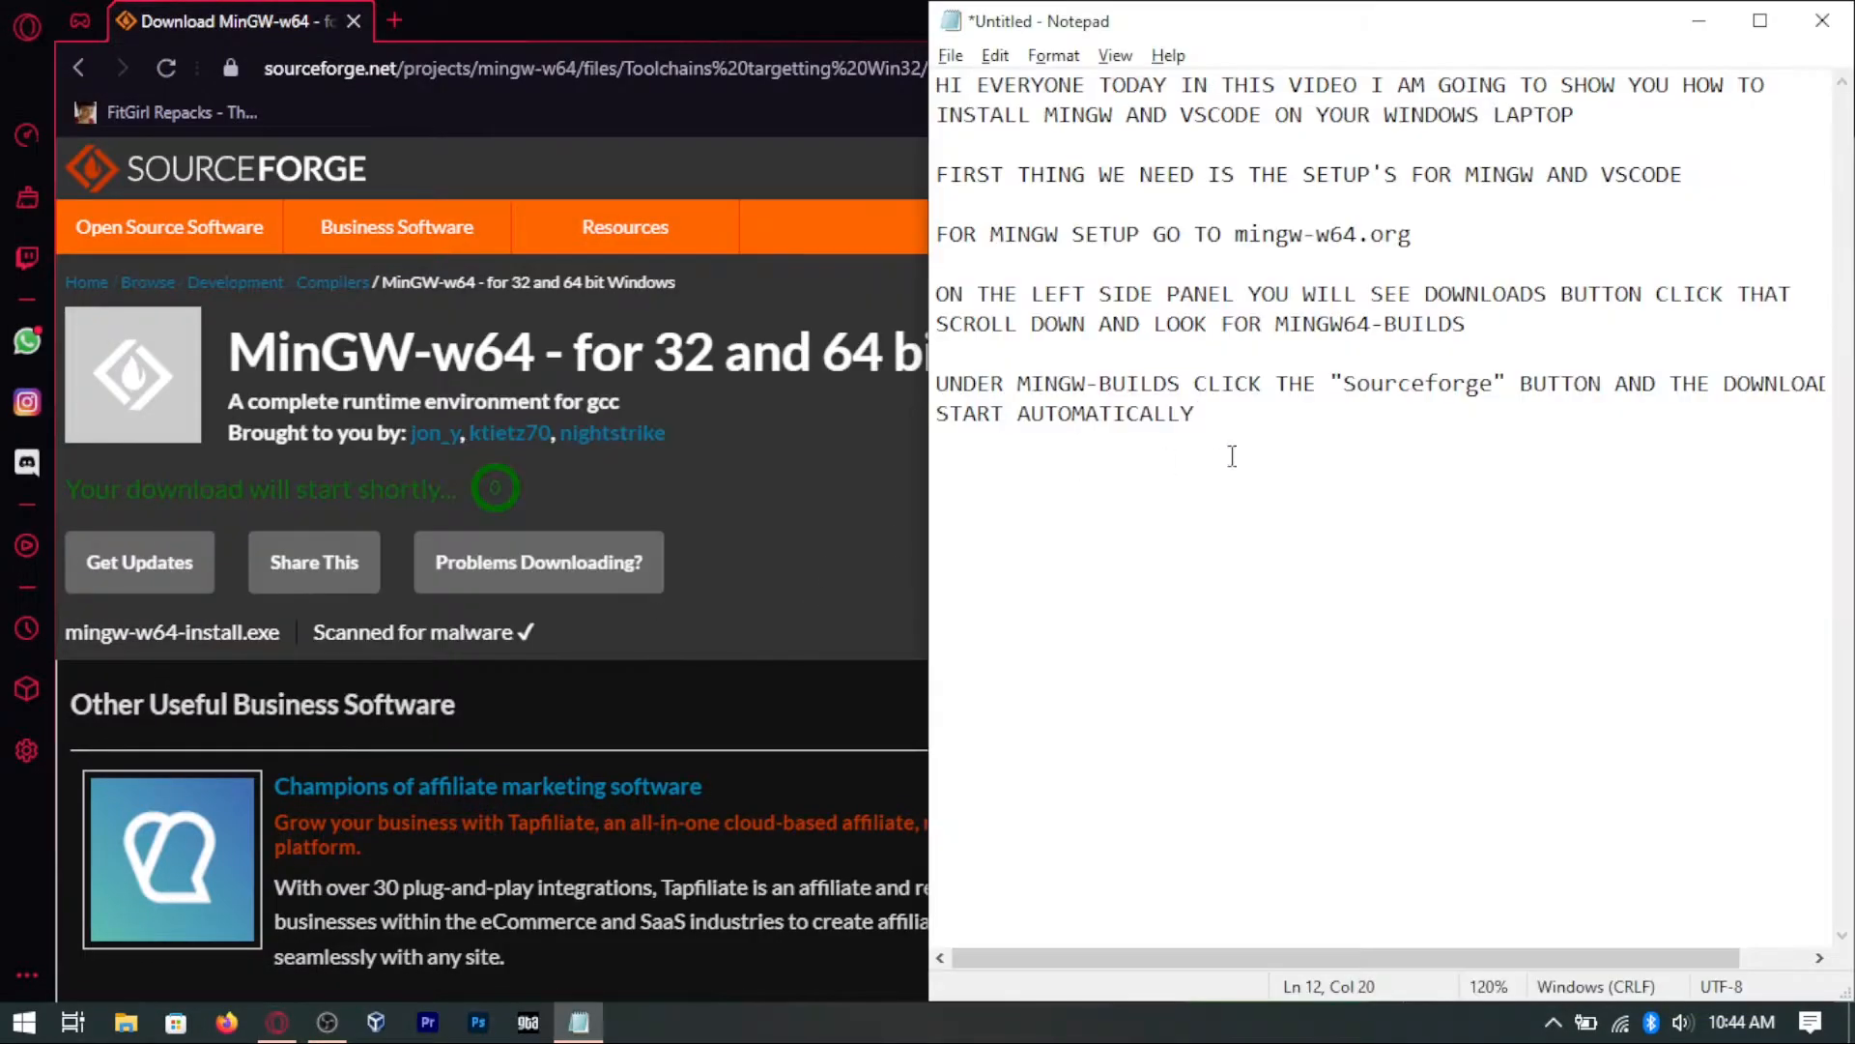
text(NEXT THING WE NEED IS VSC)
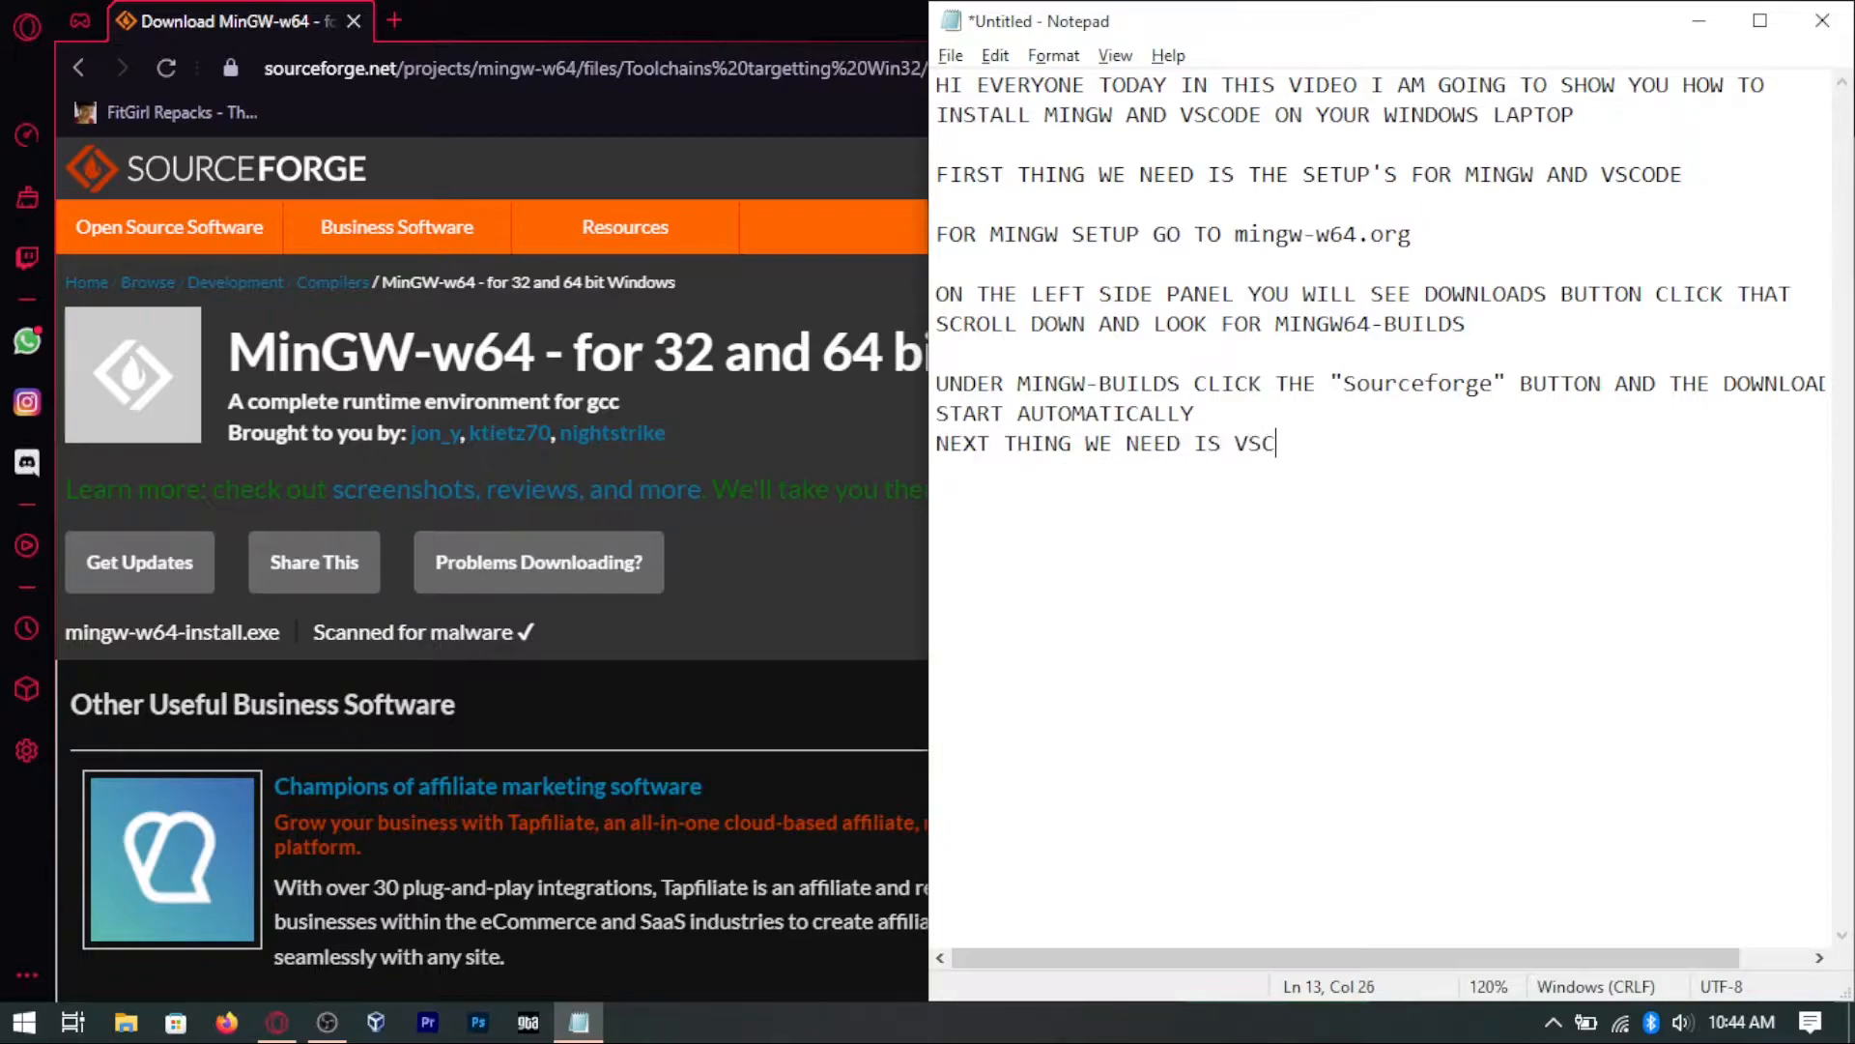
text(ODE SETUP)
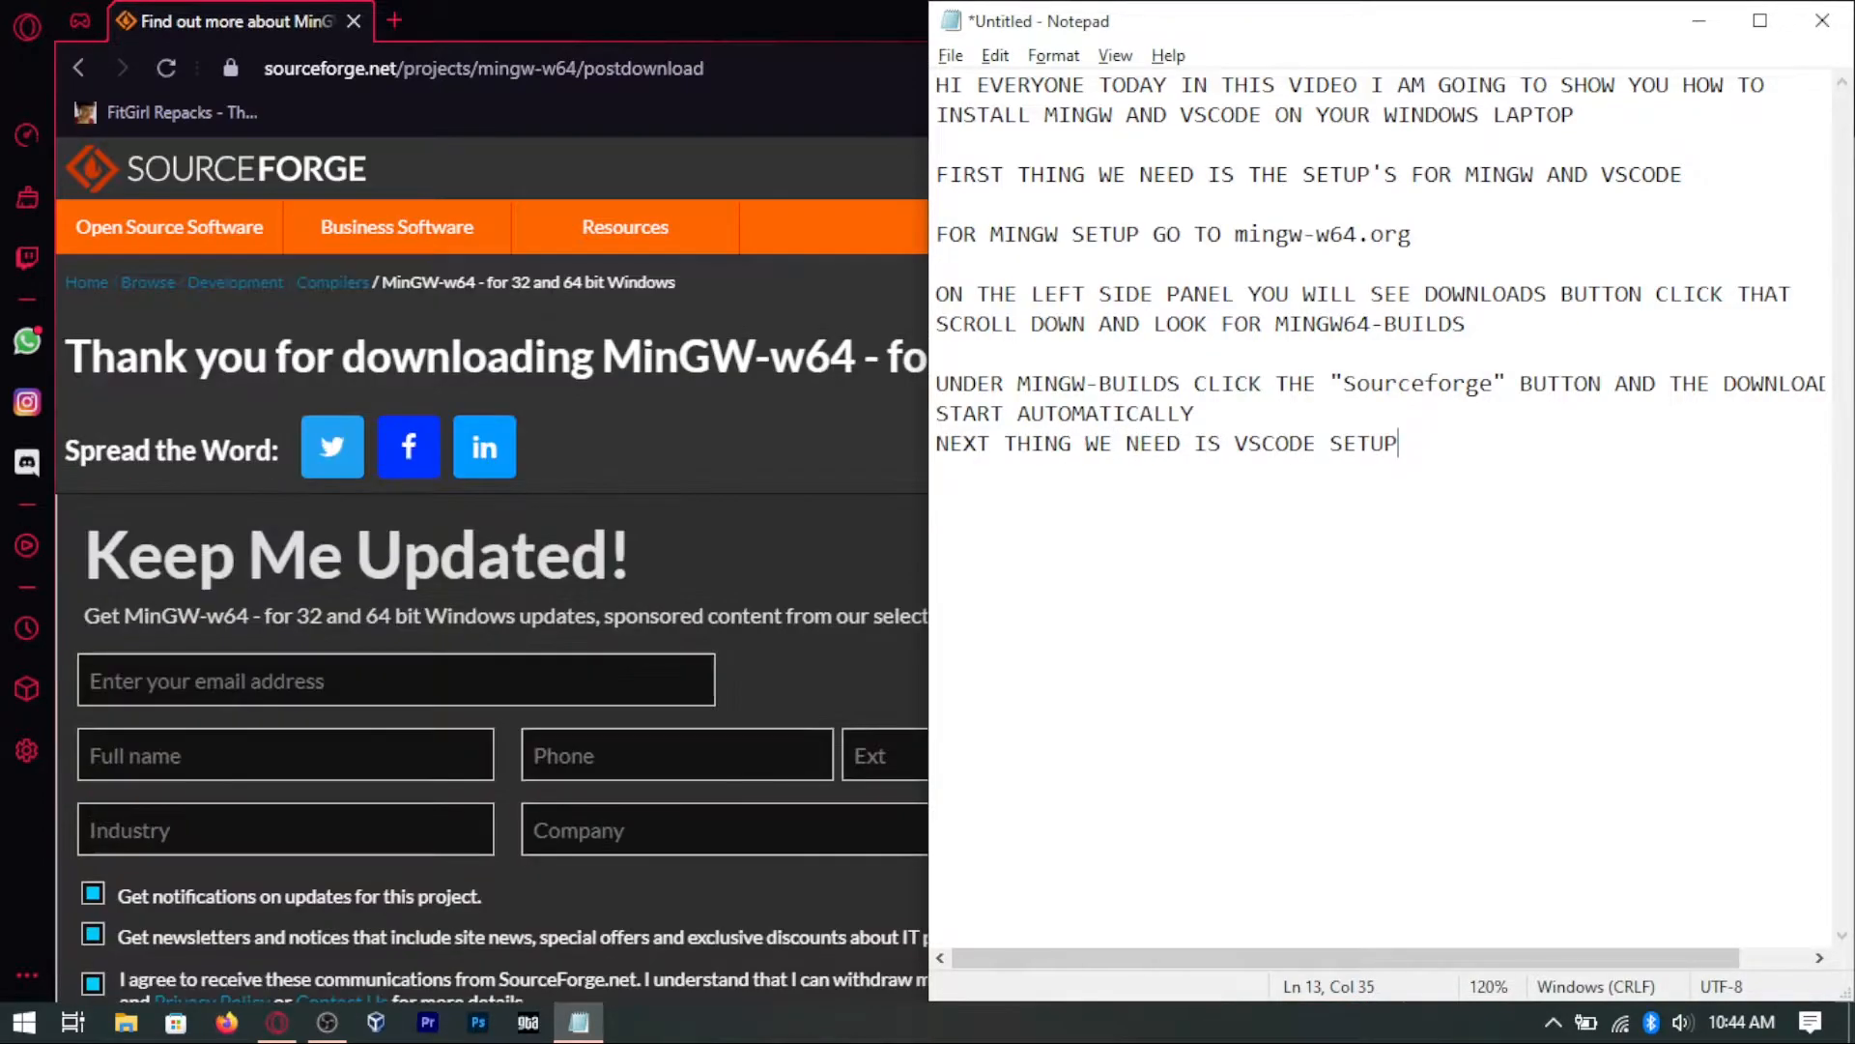
Step: Search the web for VSCODE in a new browser tab and open the Visual Studio Code website
click(570, 12)
key(ctrl+t)
text(VSCODE)
key(Return)
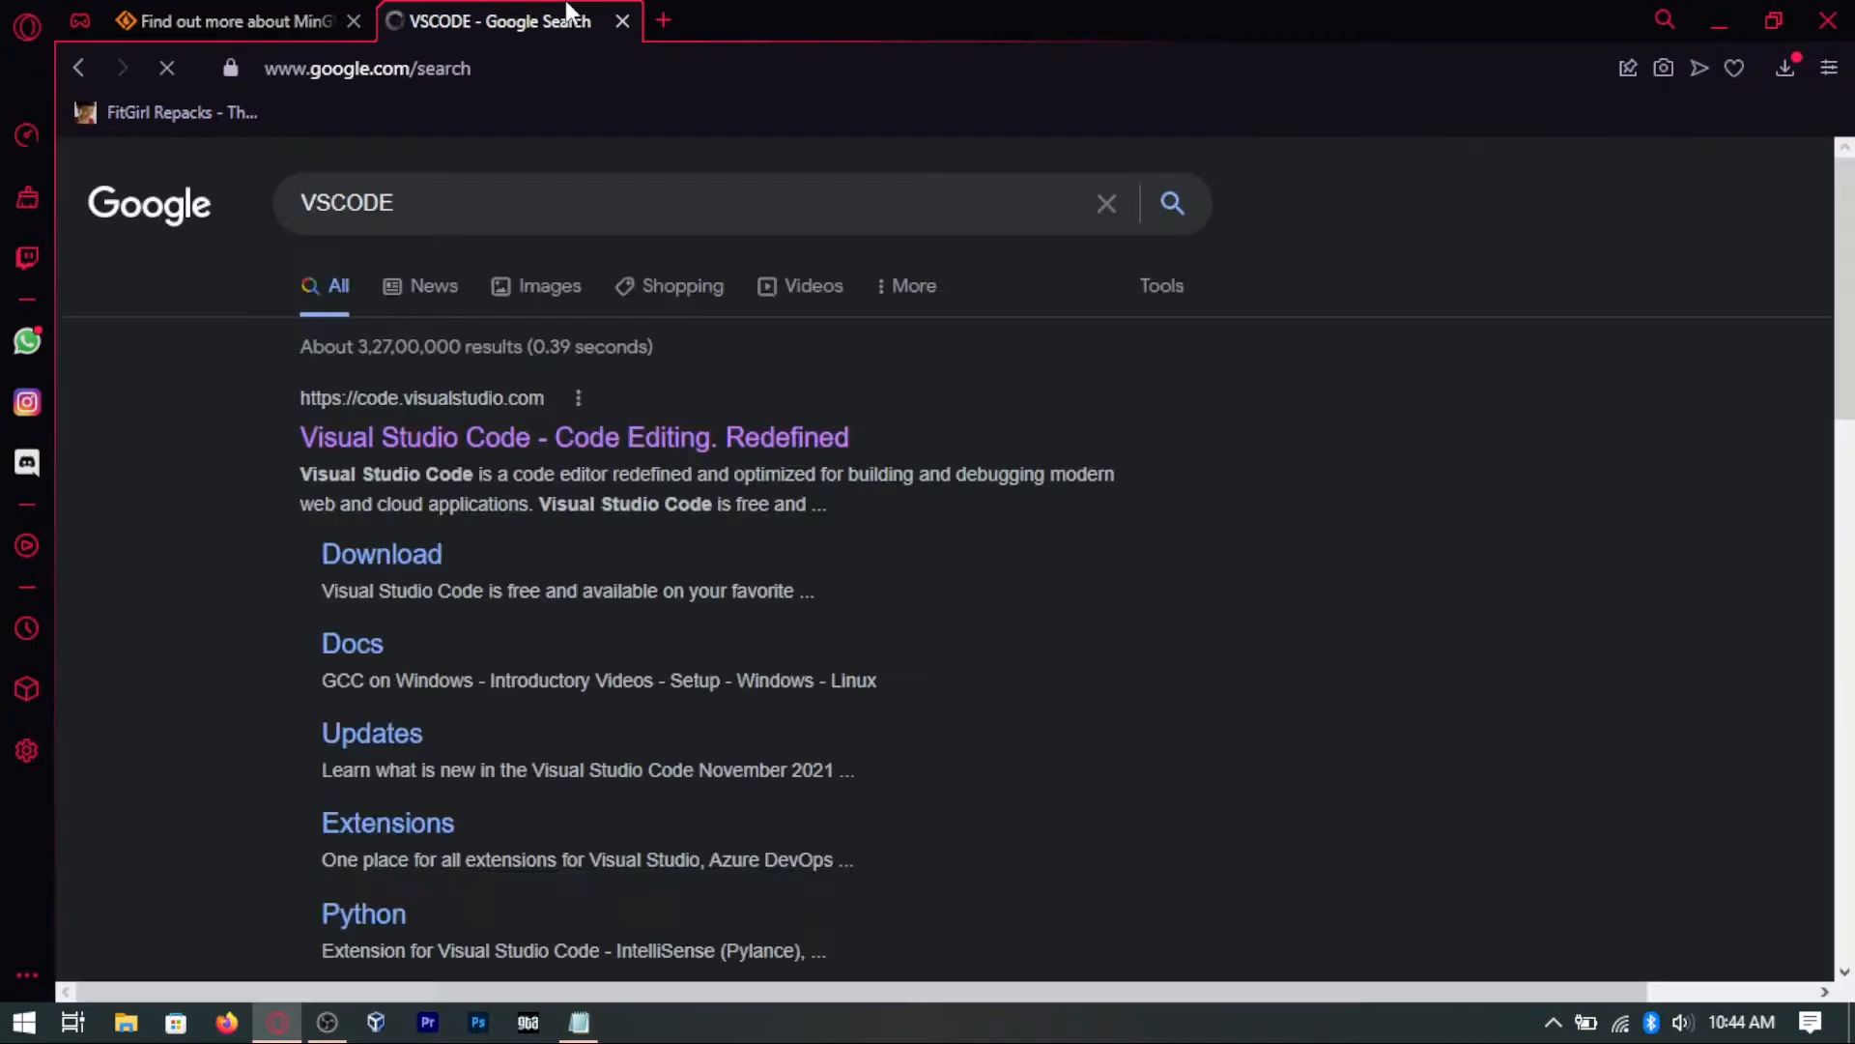
click(381, 437)
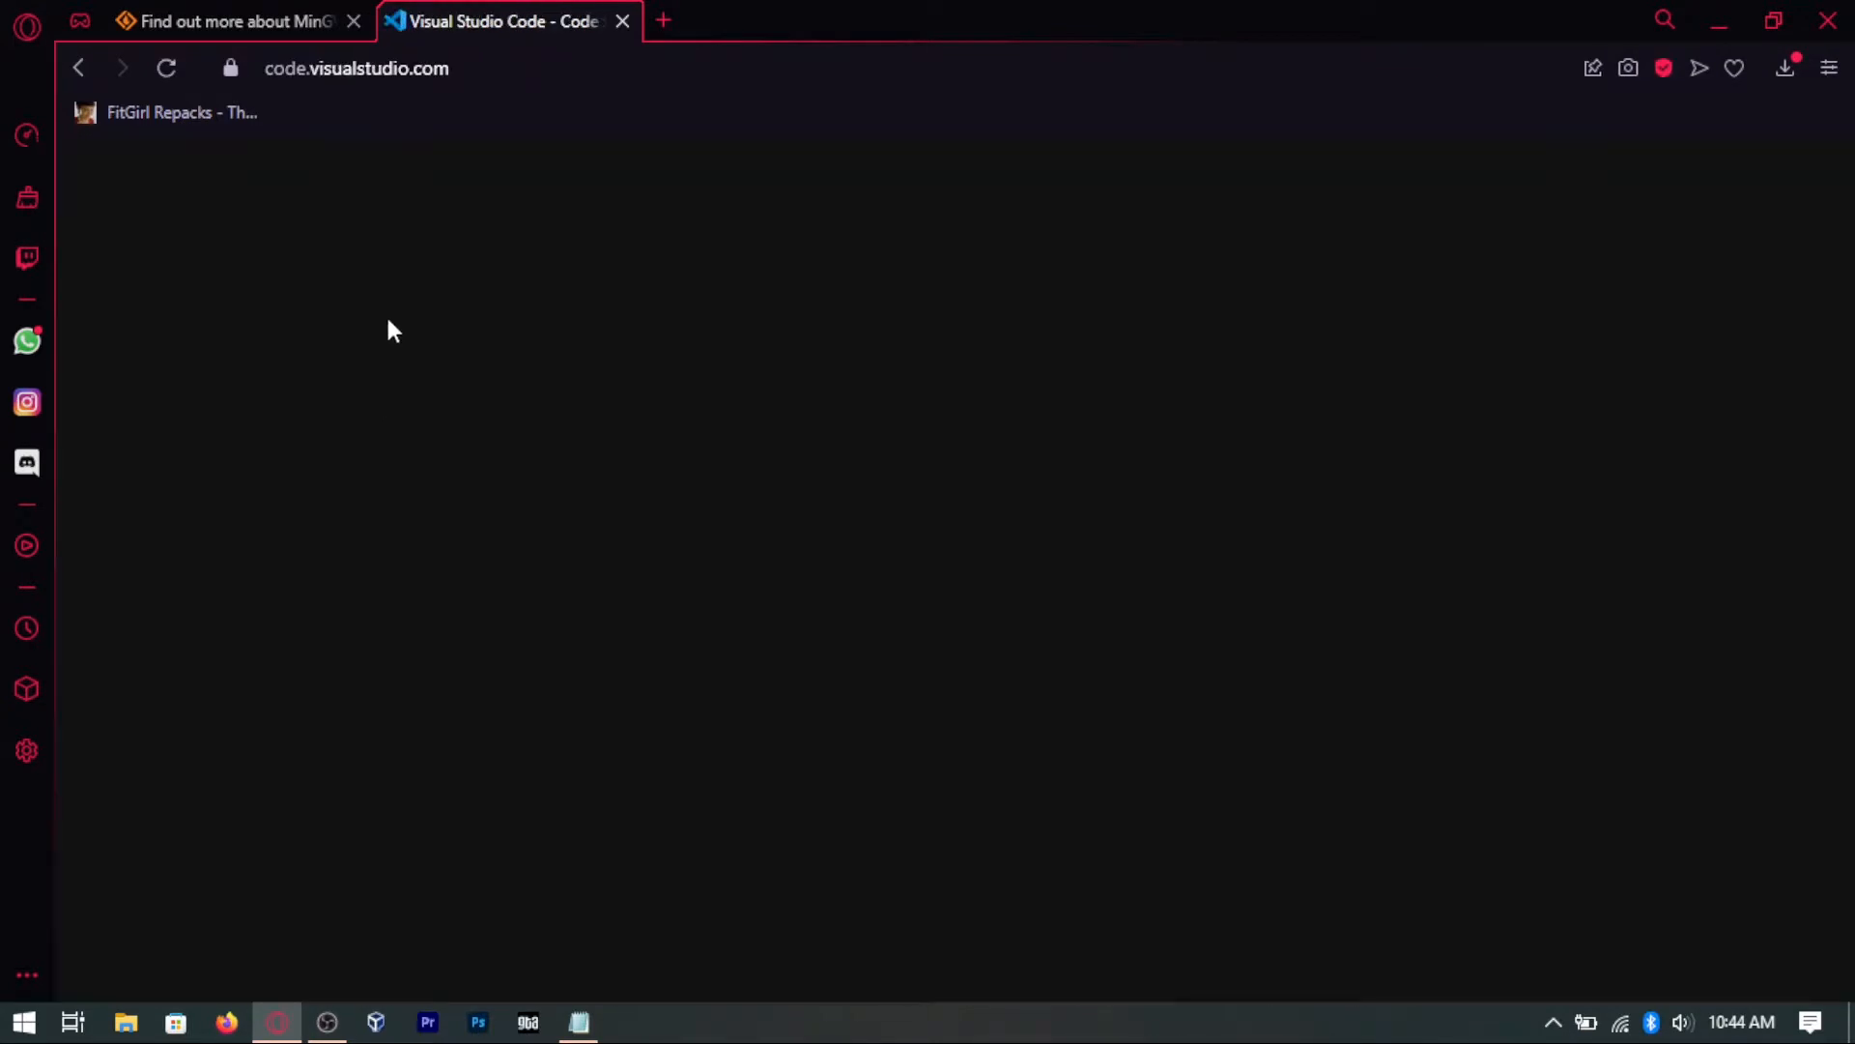
Step: Note 'HERE CLICK THE DOWNLOAD FOR WINDOWS BUTTON' in Notepad, and save the Windows installer VSCodeUserSetup-x64-1.63.2 to Downloads
key(alt+Tab)
text(HERE CLICK THE DOWNLOAD FOR WINDOWS BUTTON)
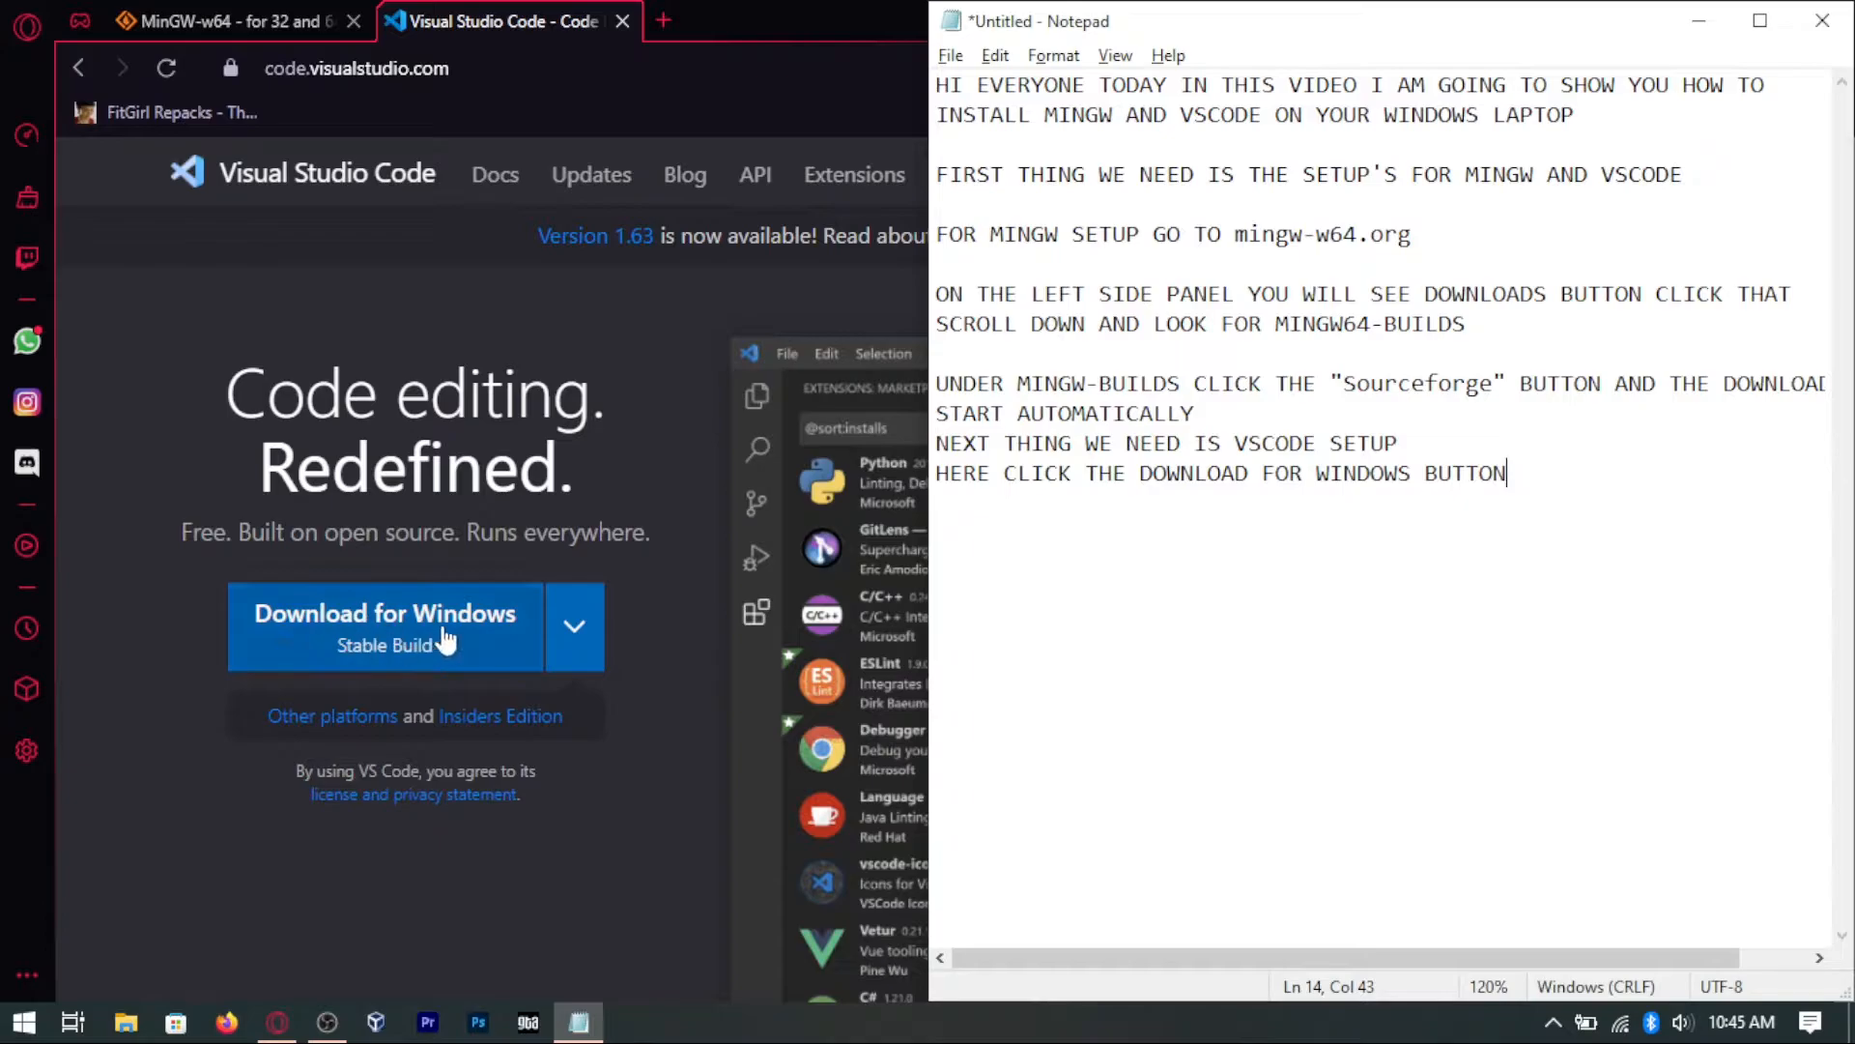
click(401, 623)
key(alt+Tab)
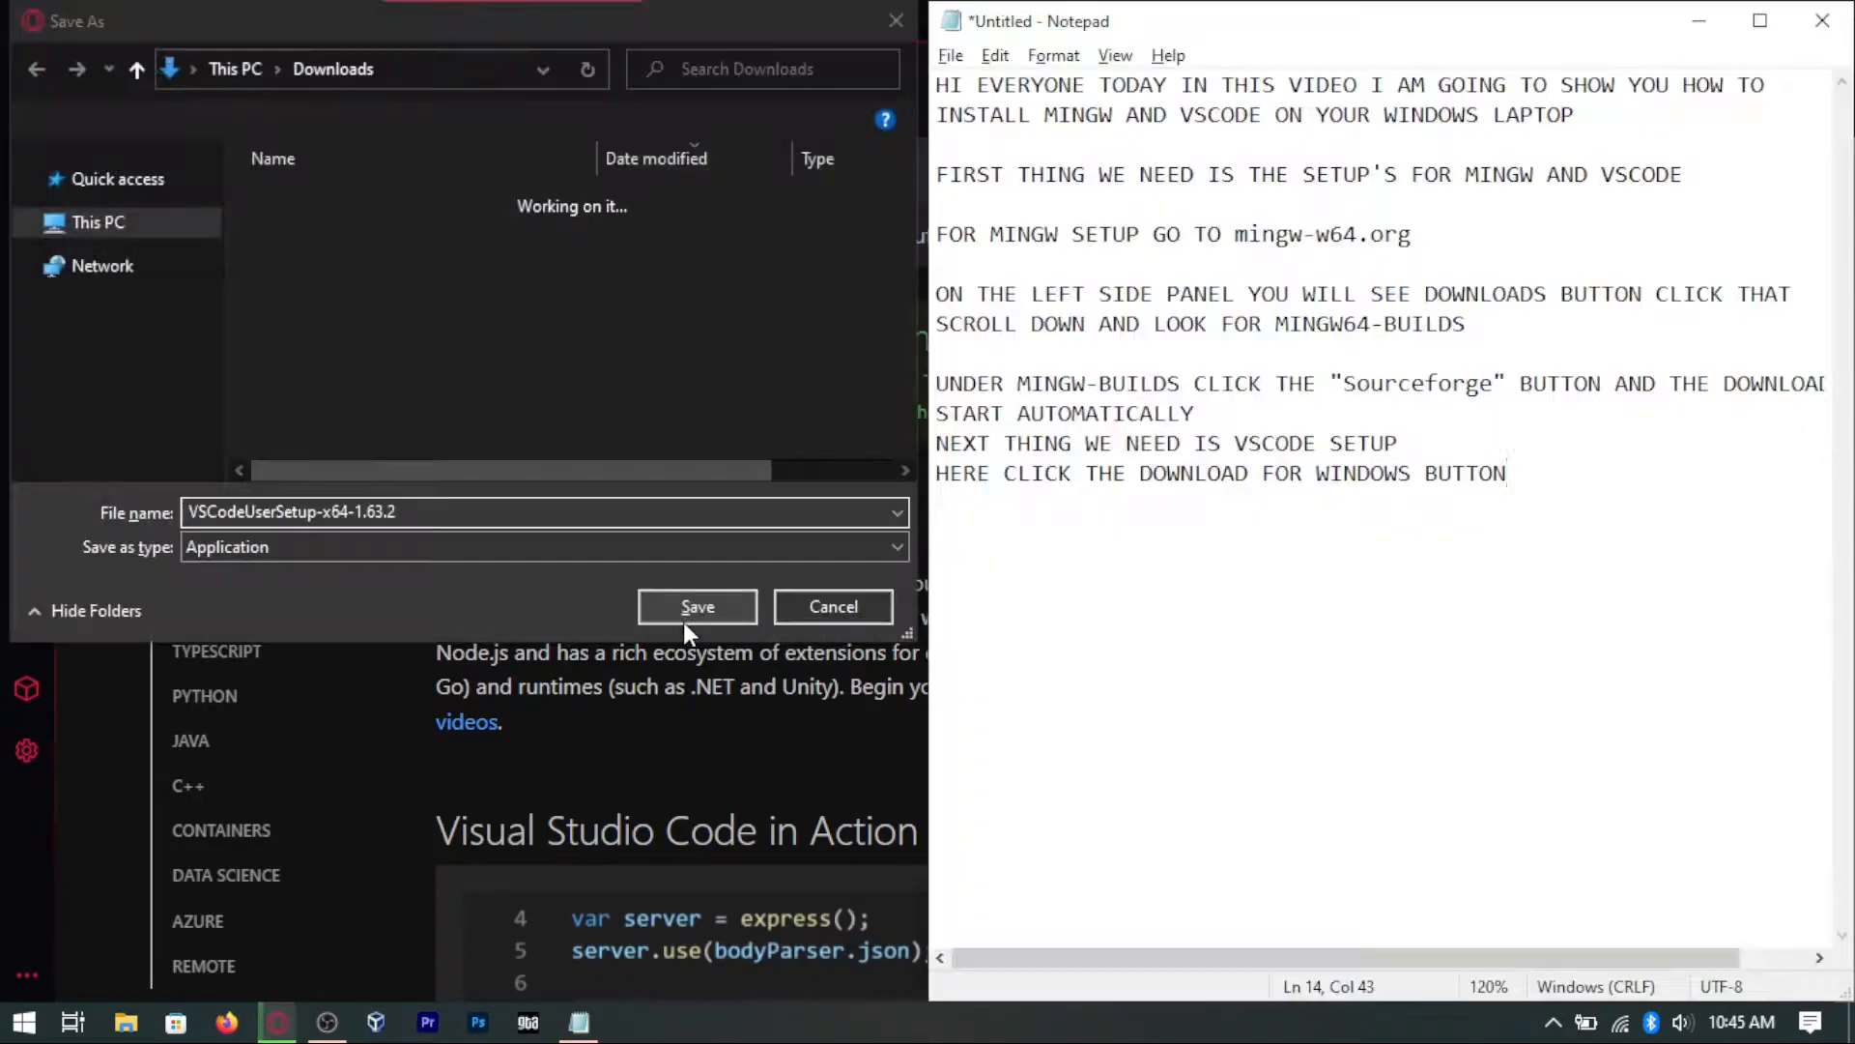
click(683, 619)
Step: In Notepad, extend the Windows download line with 'AND THE DOWNLOAD WILL START'
key(alt+Tab)
text(AND T)
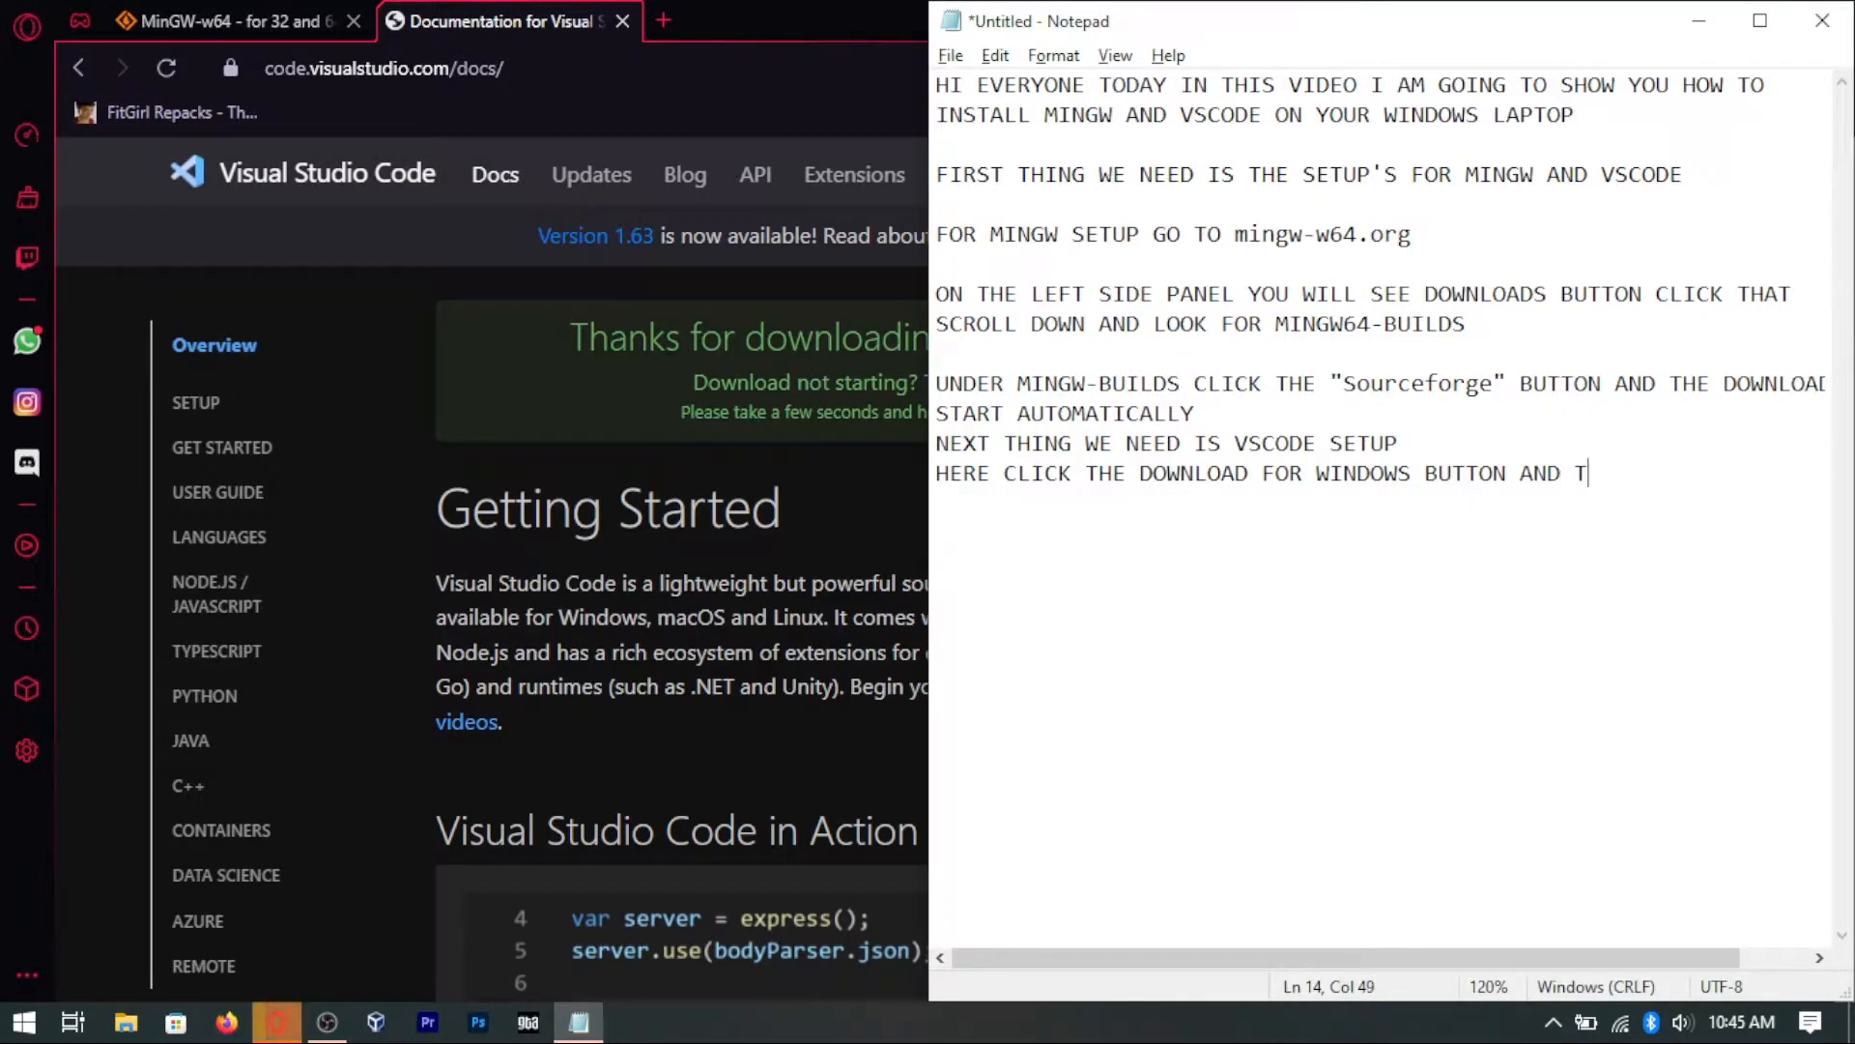
text(HE DOWNLOAD WILL START)
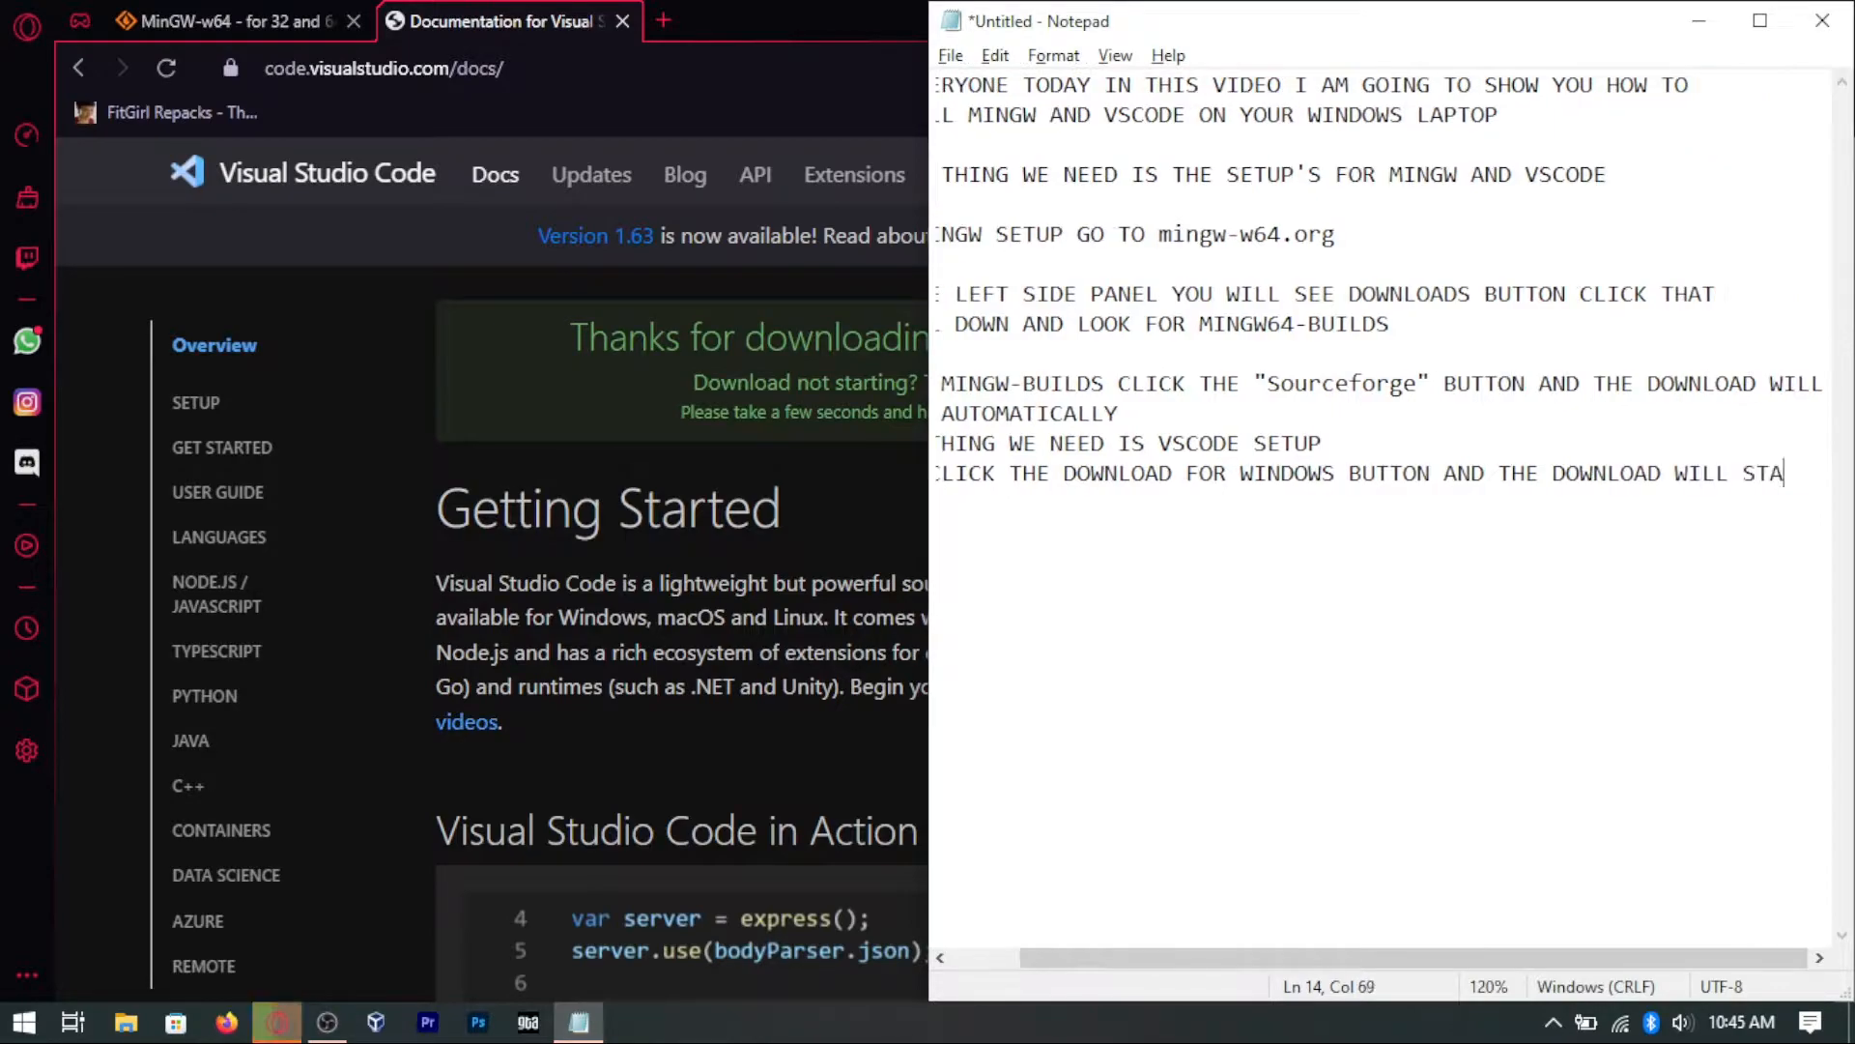
Step: Add 'AFTER THAT RUNTHE MINGW SETUP AS ADMINISTRATOR' as a new paragraph below the download notes
key(Return)
key(Return)
text(AFTER )
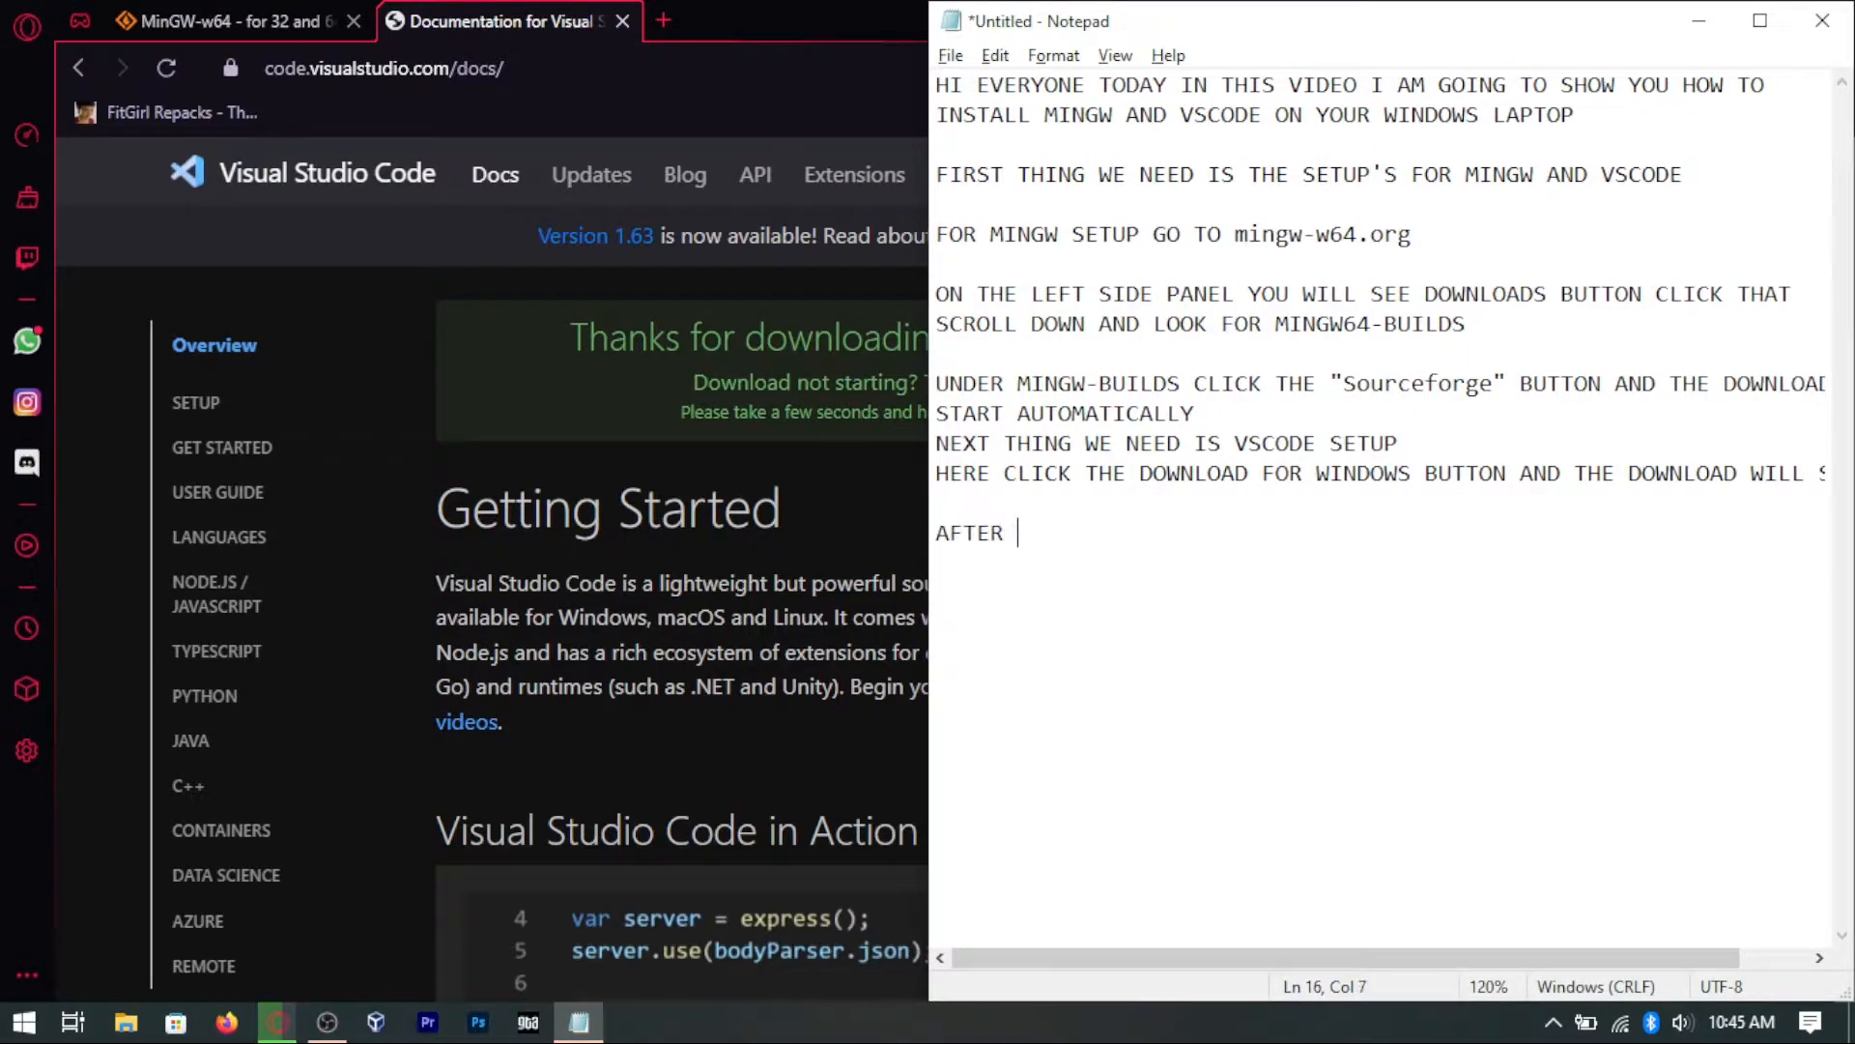
text(THAT RUNTHE MINGW SETUP AS )
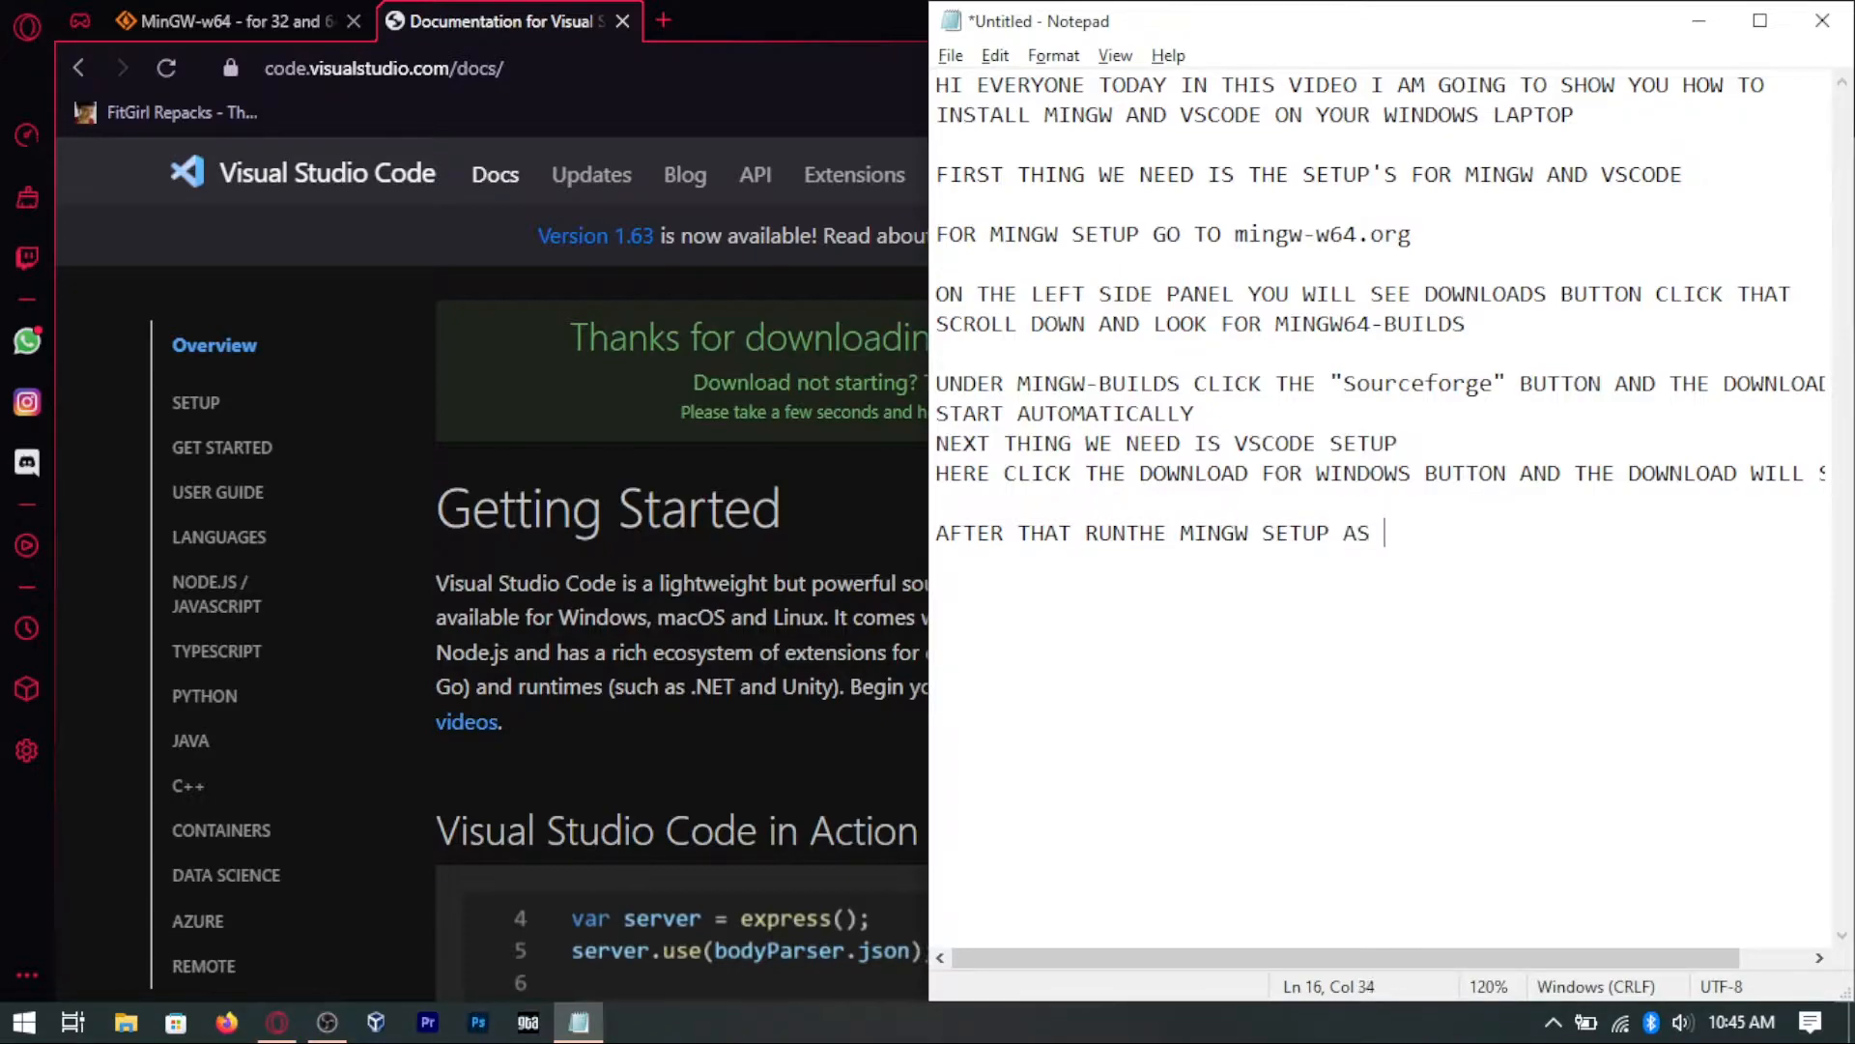
text(ADMINISTRATOR)
Step: Run mingw-w64-install from the Downloads folder as administrator and allow it to make changes
click(126, 1023)
double_click(1338, 196)
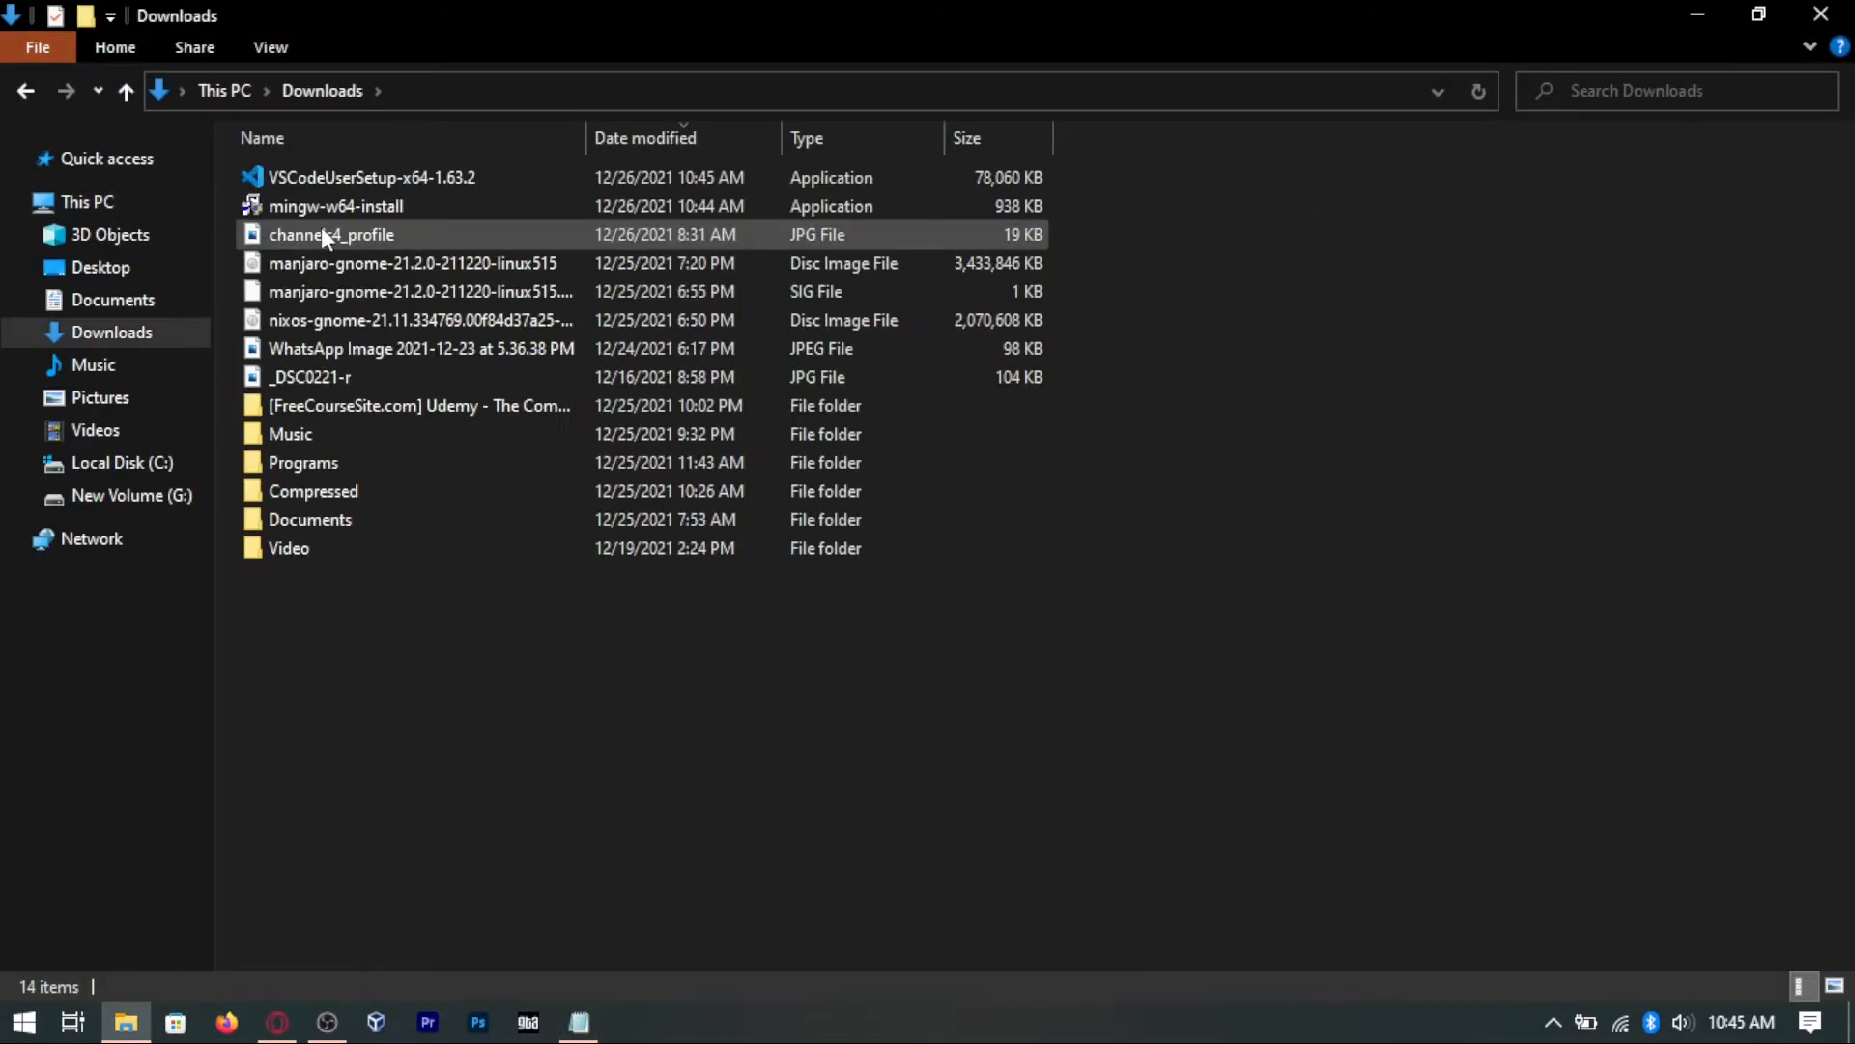
click(319, 203)
right_click(319, 202)
click(388, 240)
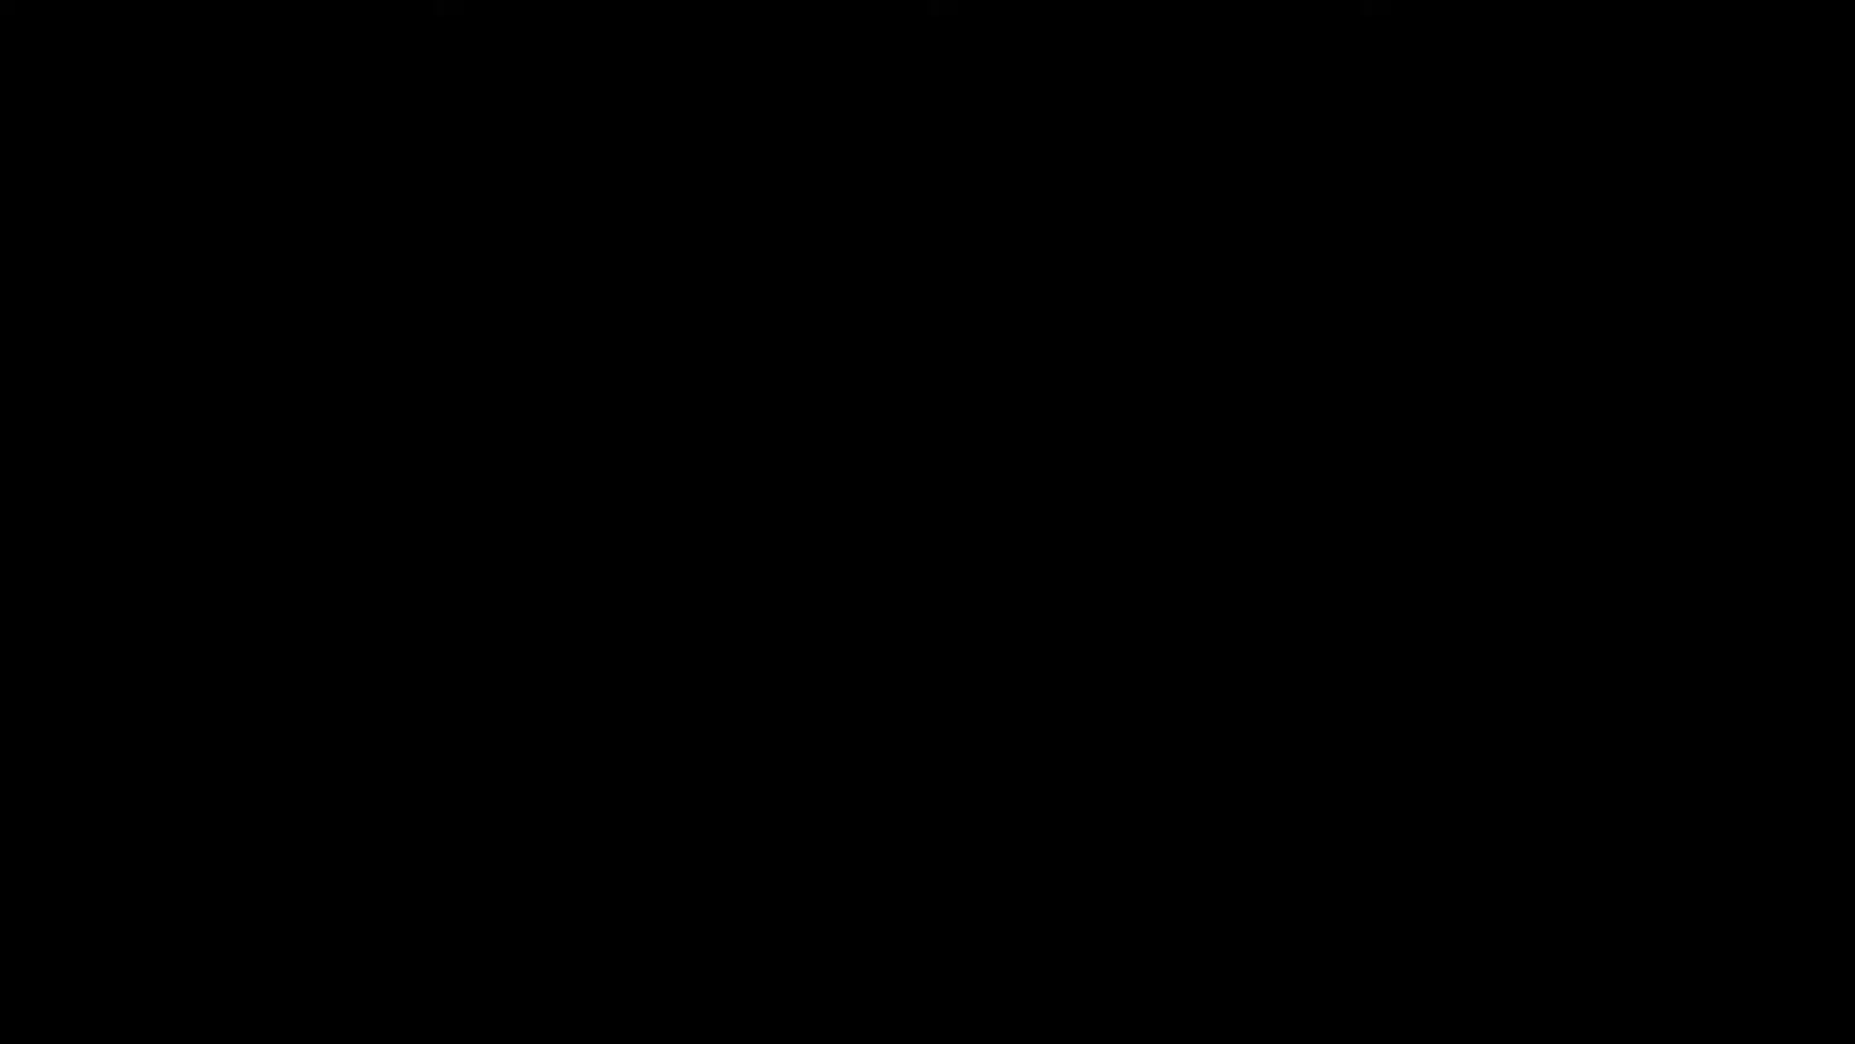
click(819, 794)
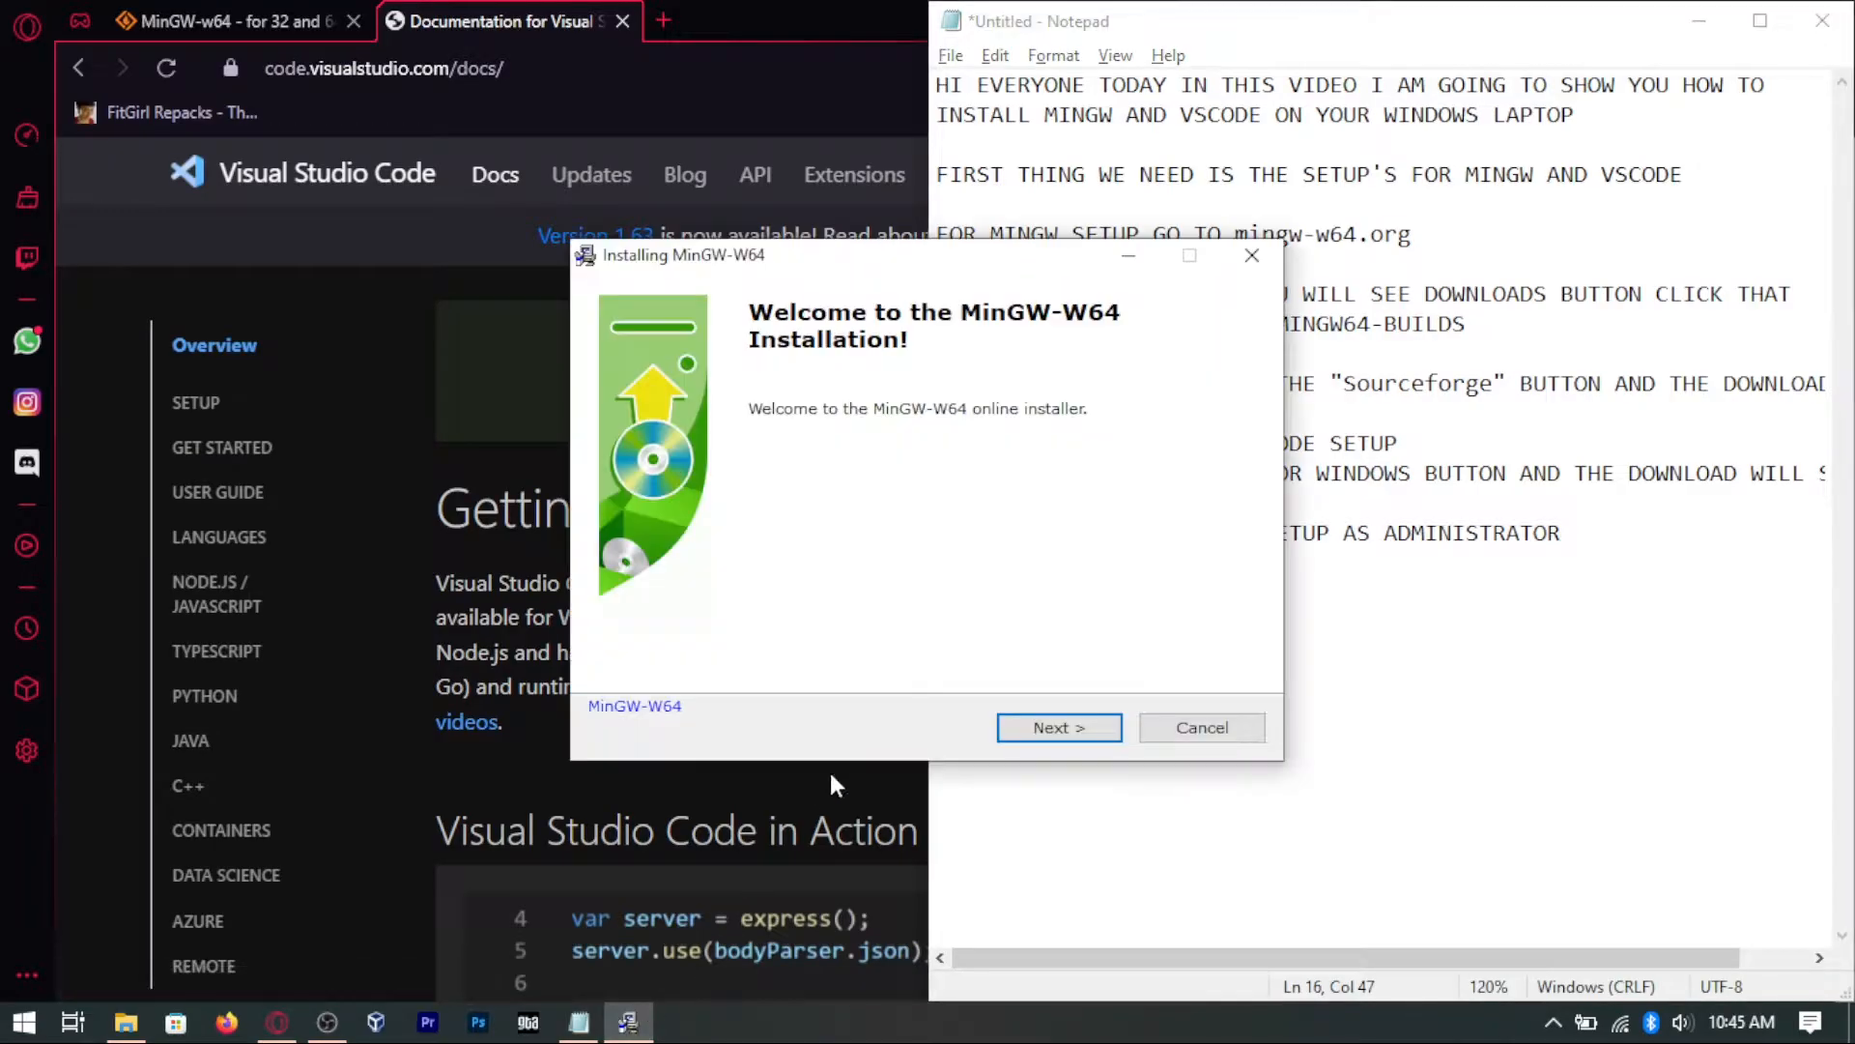
Step: Add the line 'CLICK NEXT' to the Notepad instructions, and advance the MinGW-W64 installer past its welcome page
drag(887, 268, 441, 276)
click(1643, 547)
key(Return)
text(CLICK NEXT)
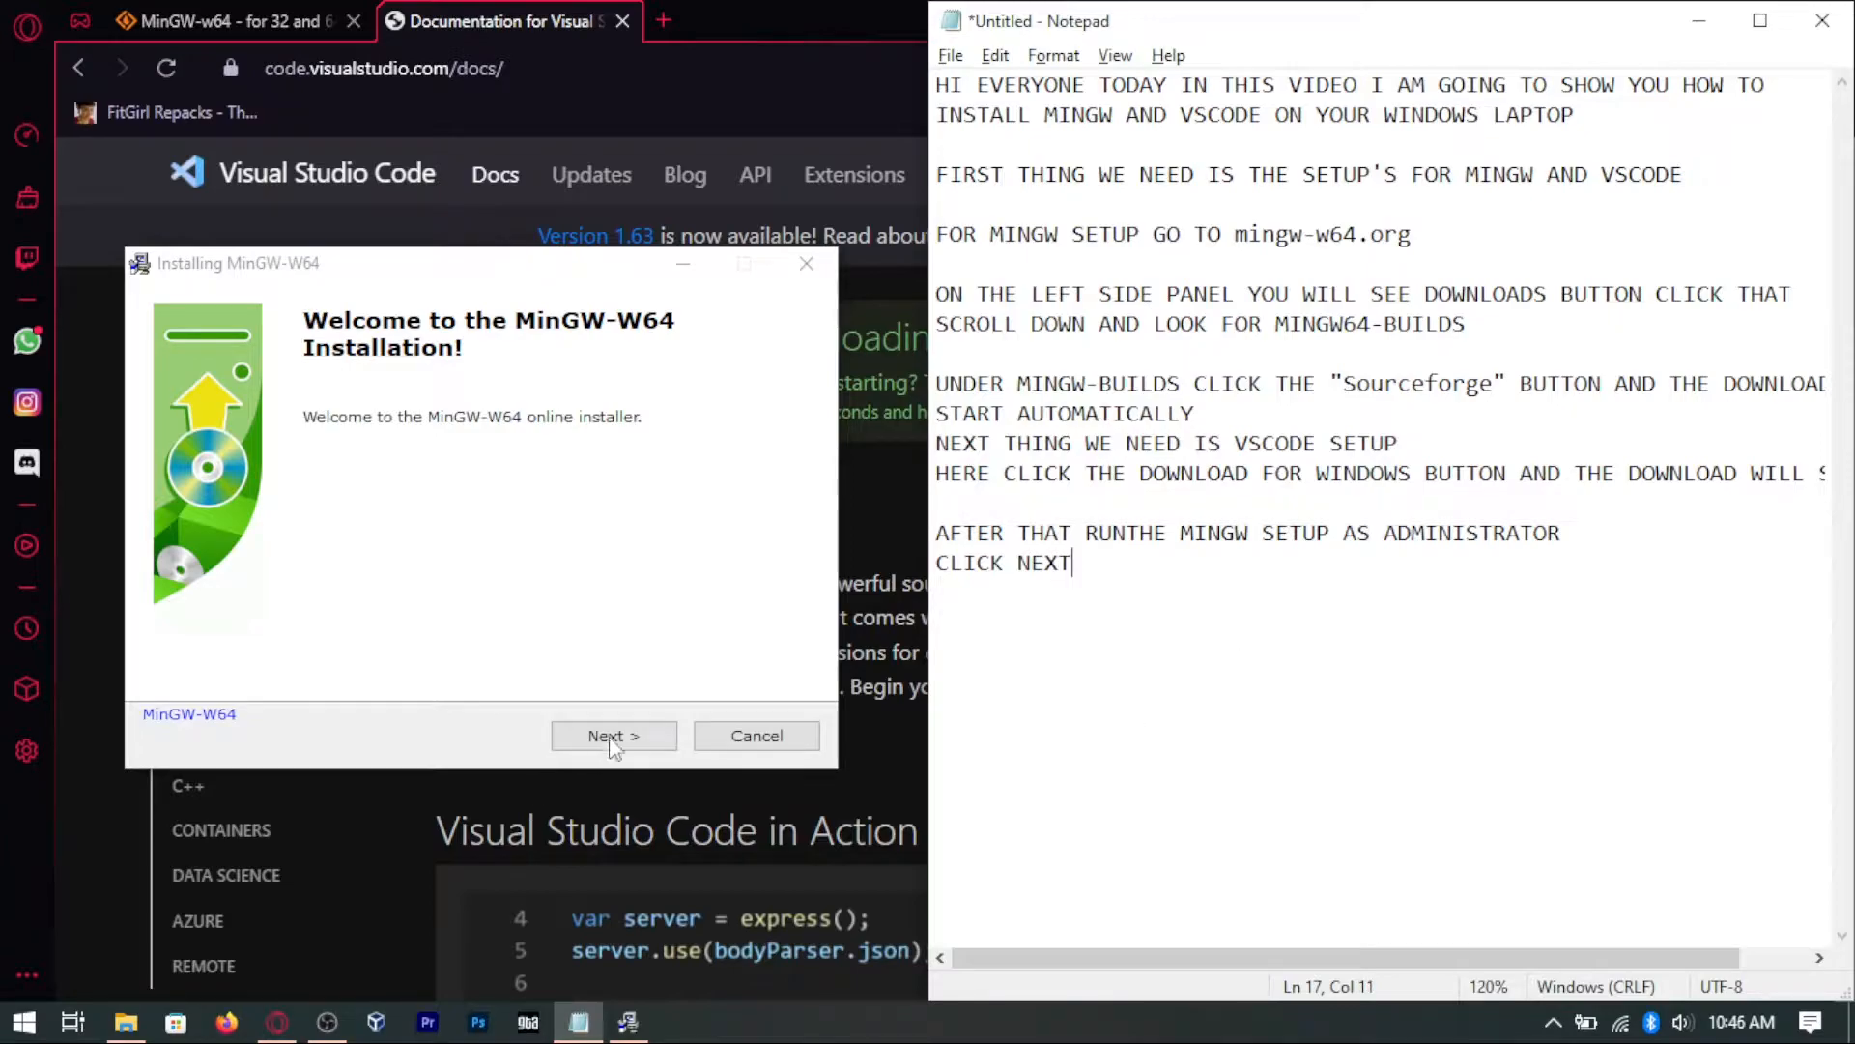
click(609, 736)
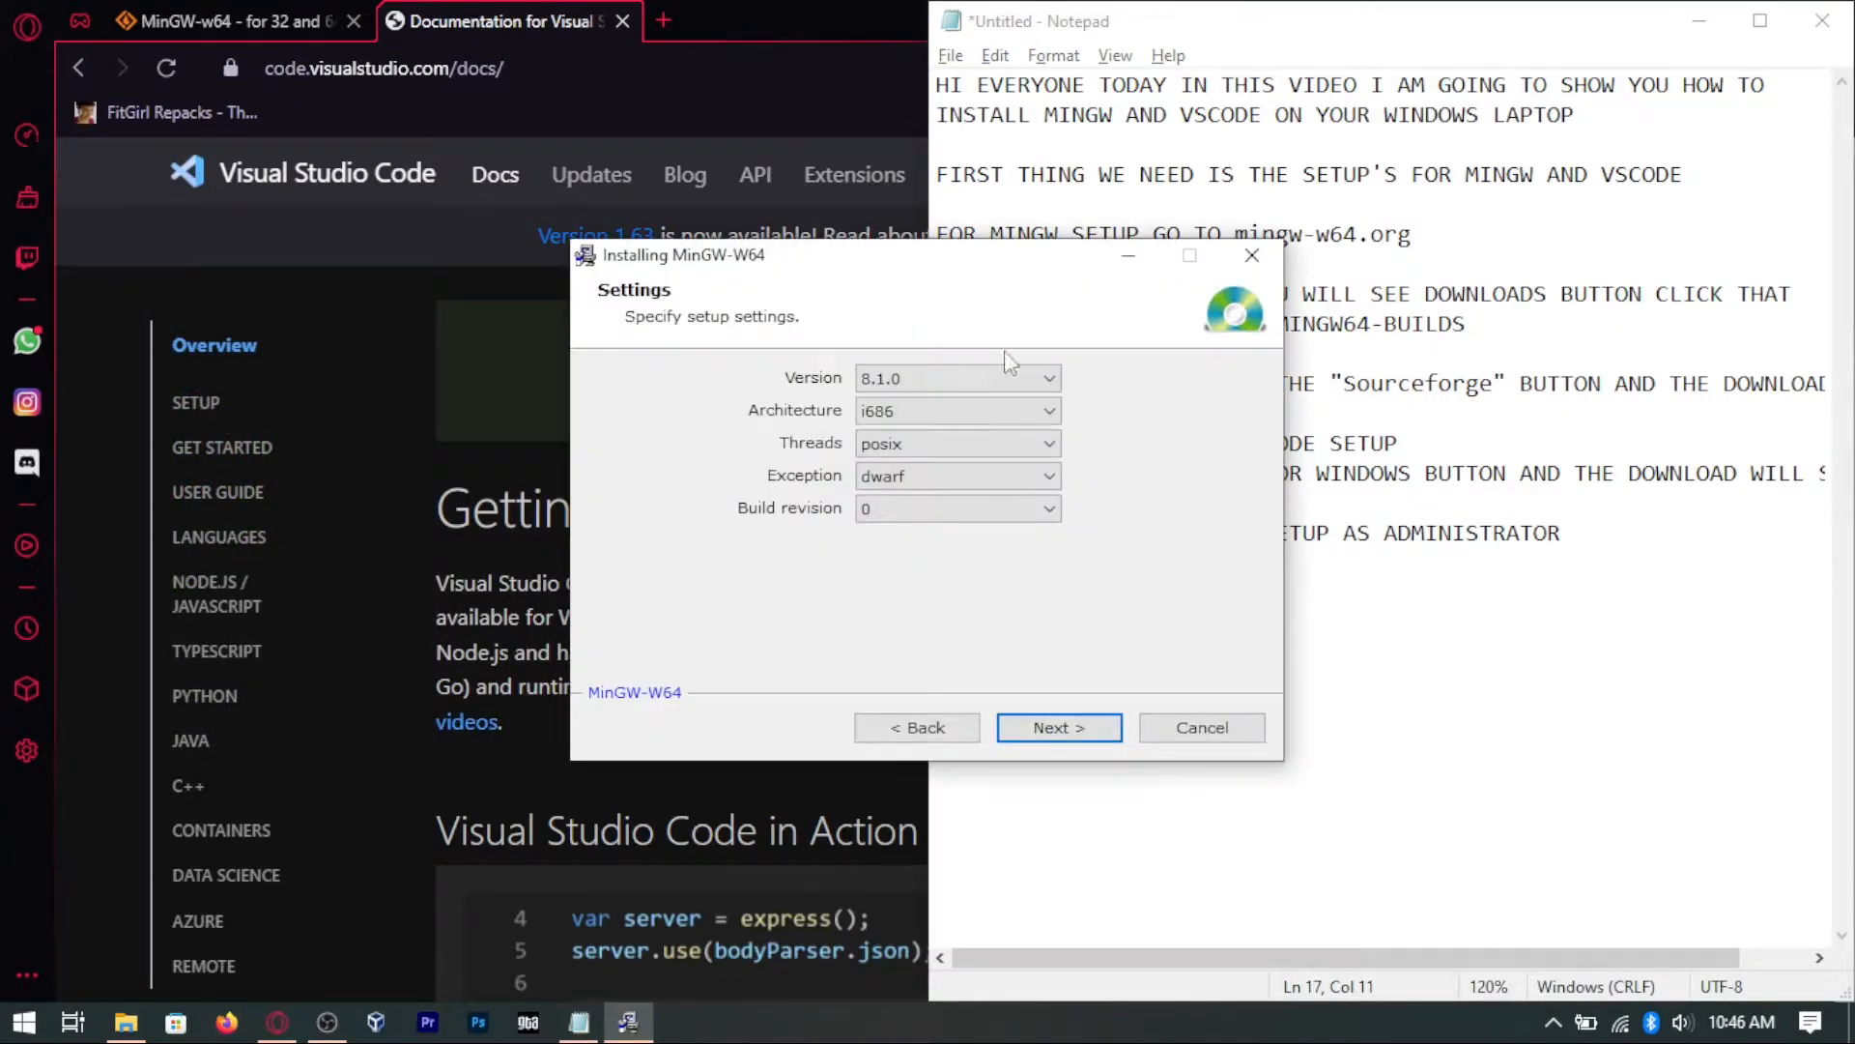
Step: Extend the note with 'AGAI CLICK NEXT', and start installing MinGW-W64 8.1.0 with the default settings and destination folder
drag(899, 270, 401, 325)
click(1150, 570)
text(AGAI CLICK NEXT)
click(562, 783)
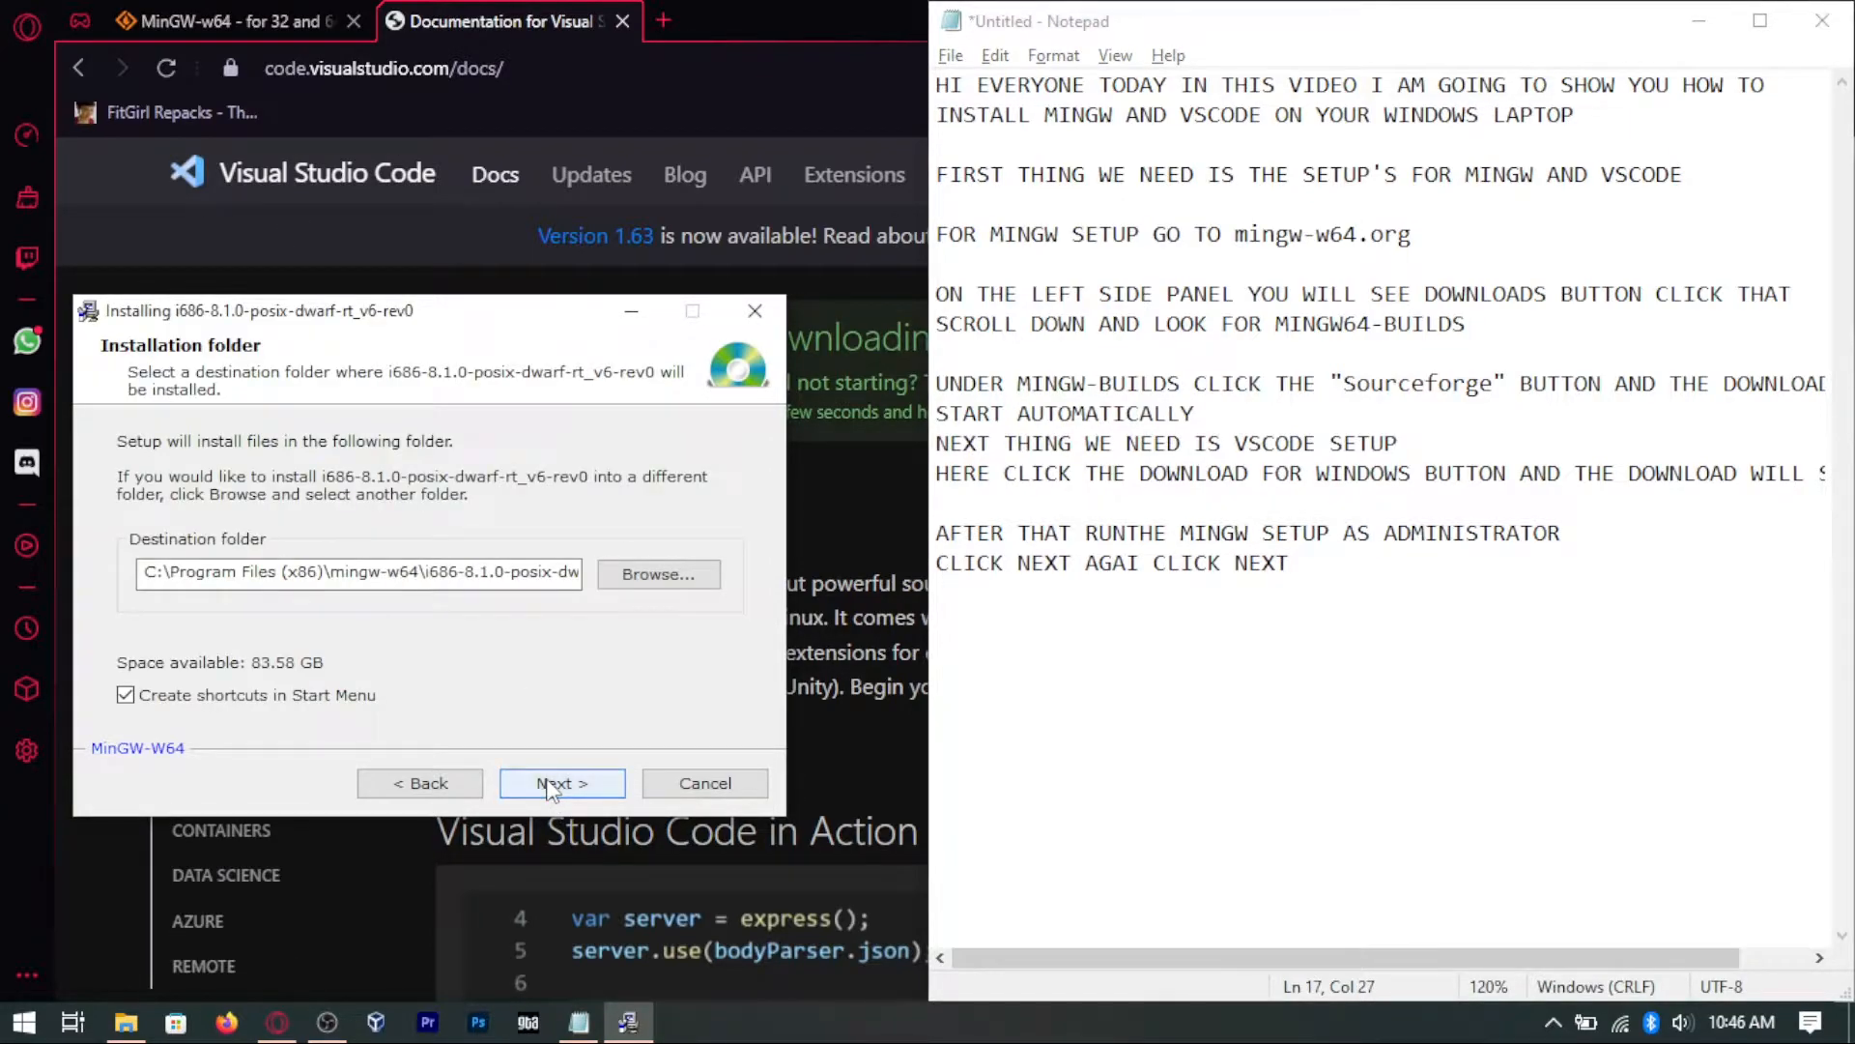
click(561, 783)
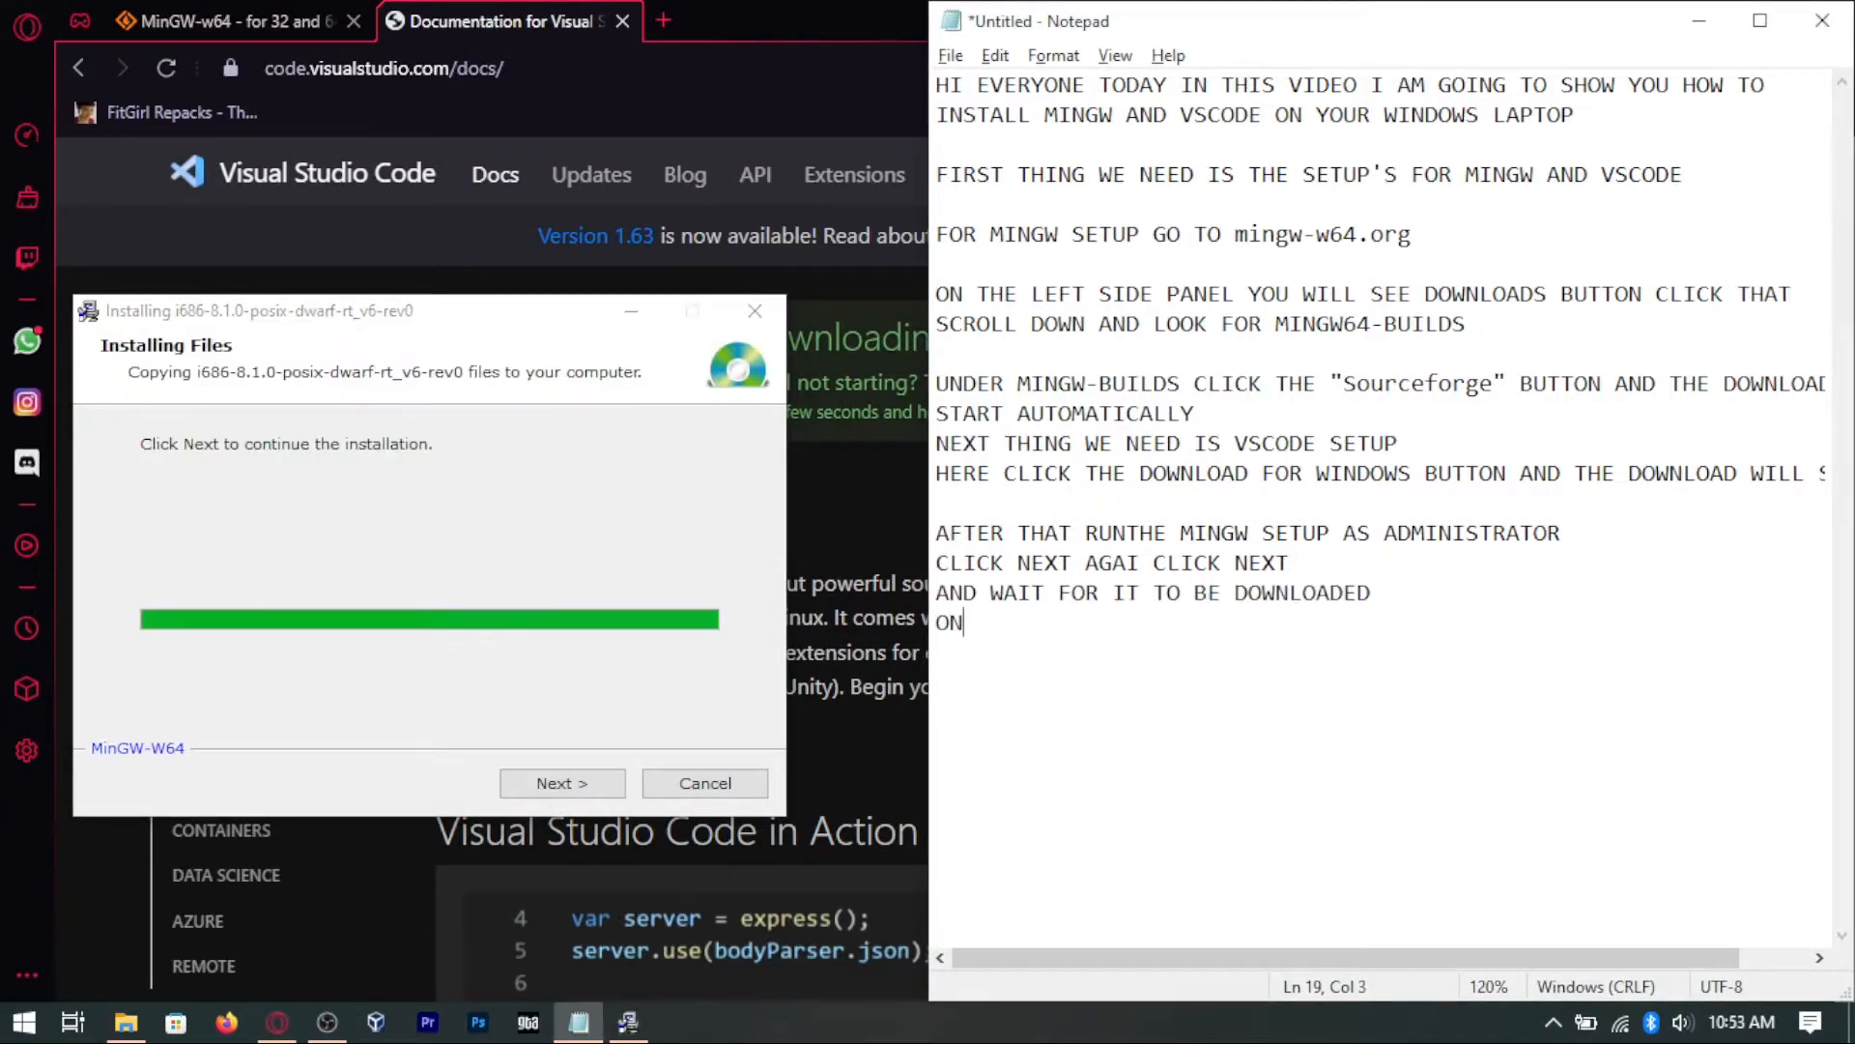
Step: Write 'ONCE ITS DOWNLOADED CLICK NEXT AND CLICK FINISH' in Notepad, and complete and close the MinGW-W64 installer
text(CE ITS DOWNLOADED CLICK NEXT)
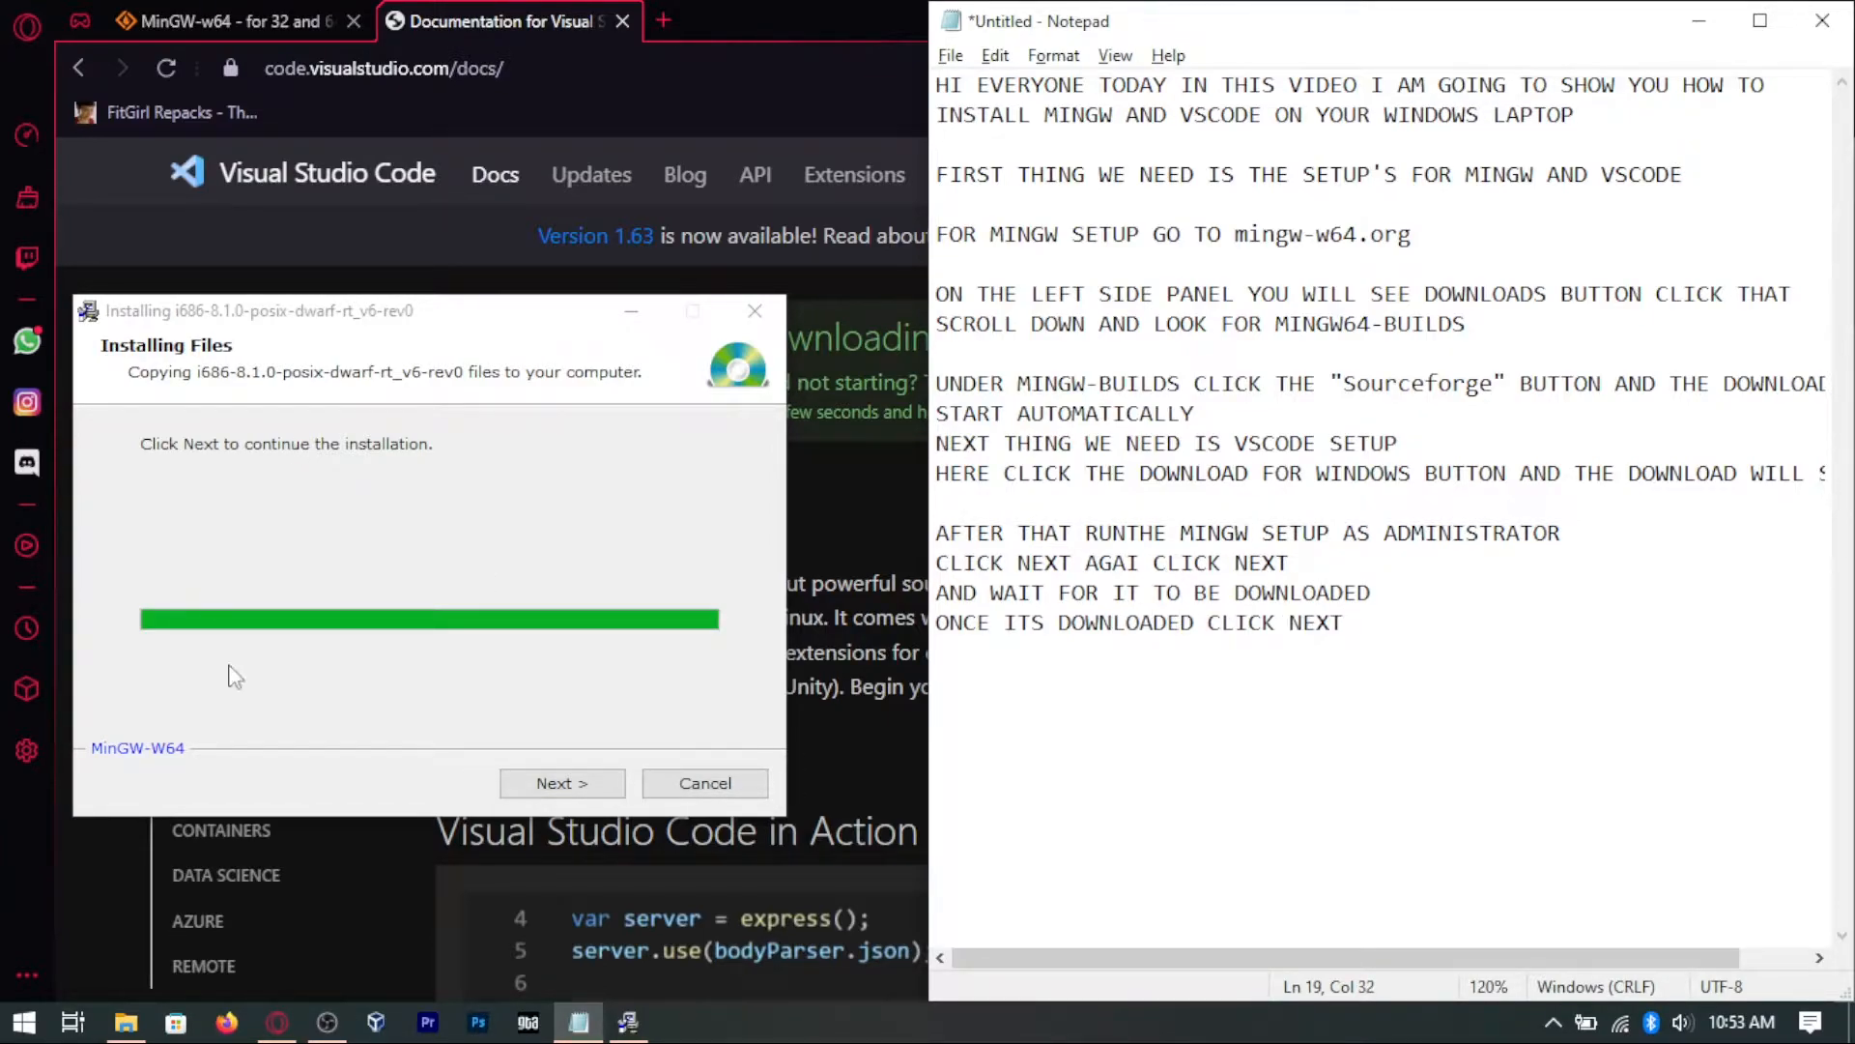
click(561, 782)
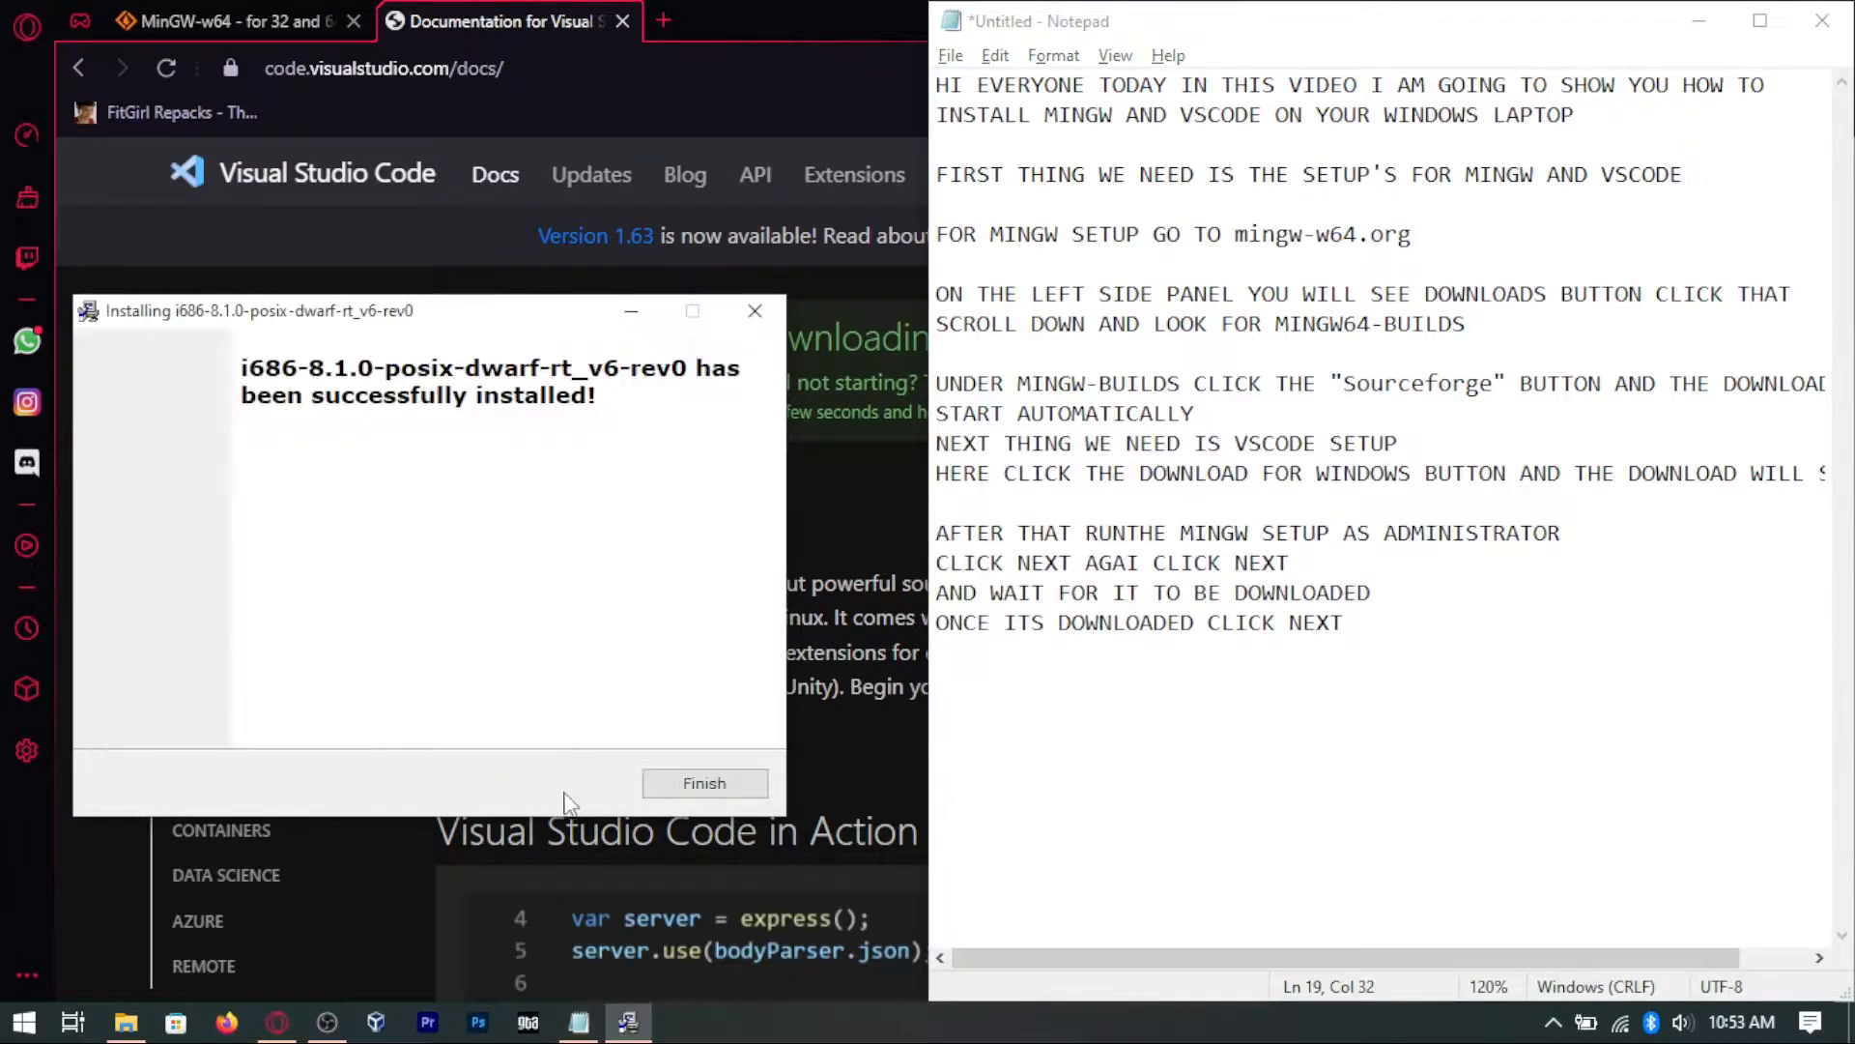
text(XT)
click(1362, 623)
text(AN)
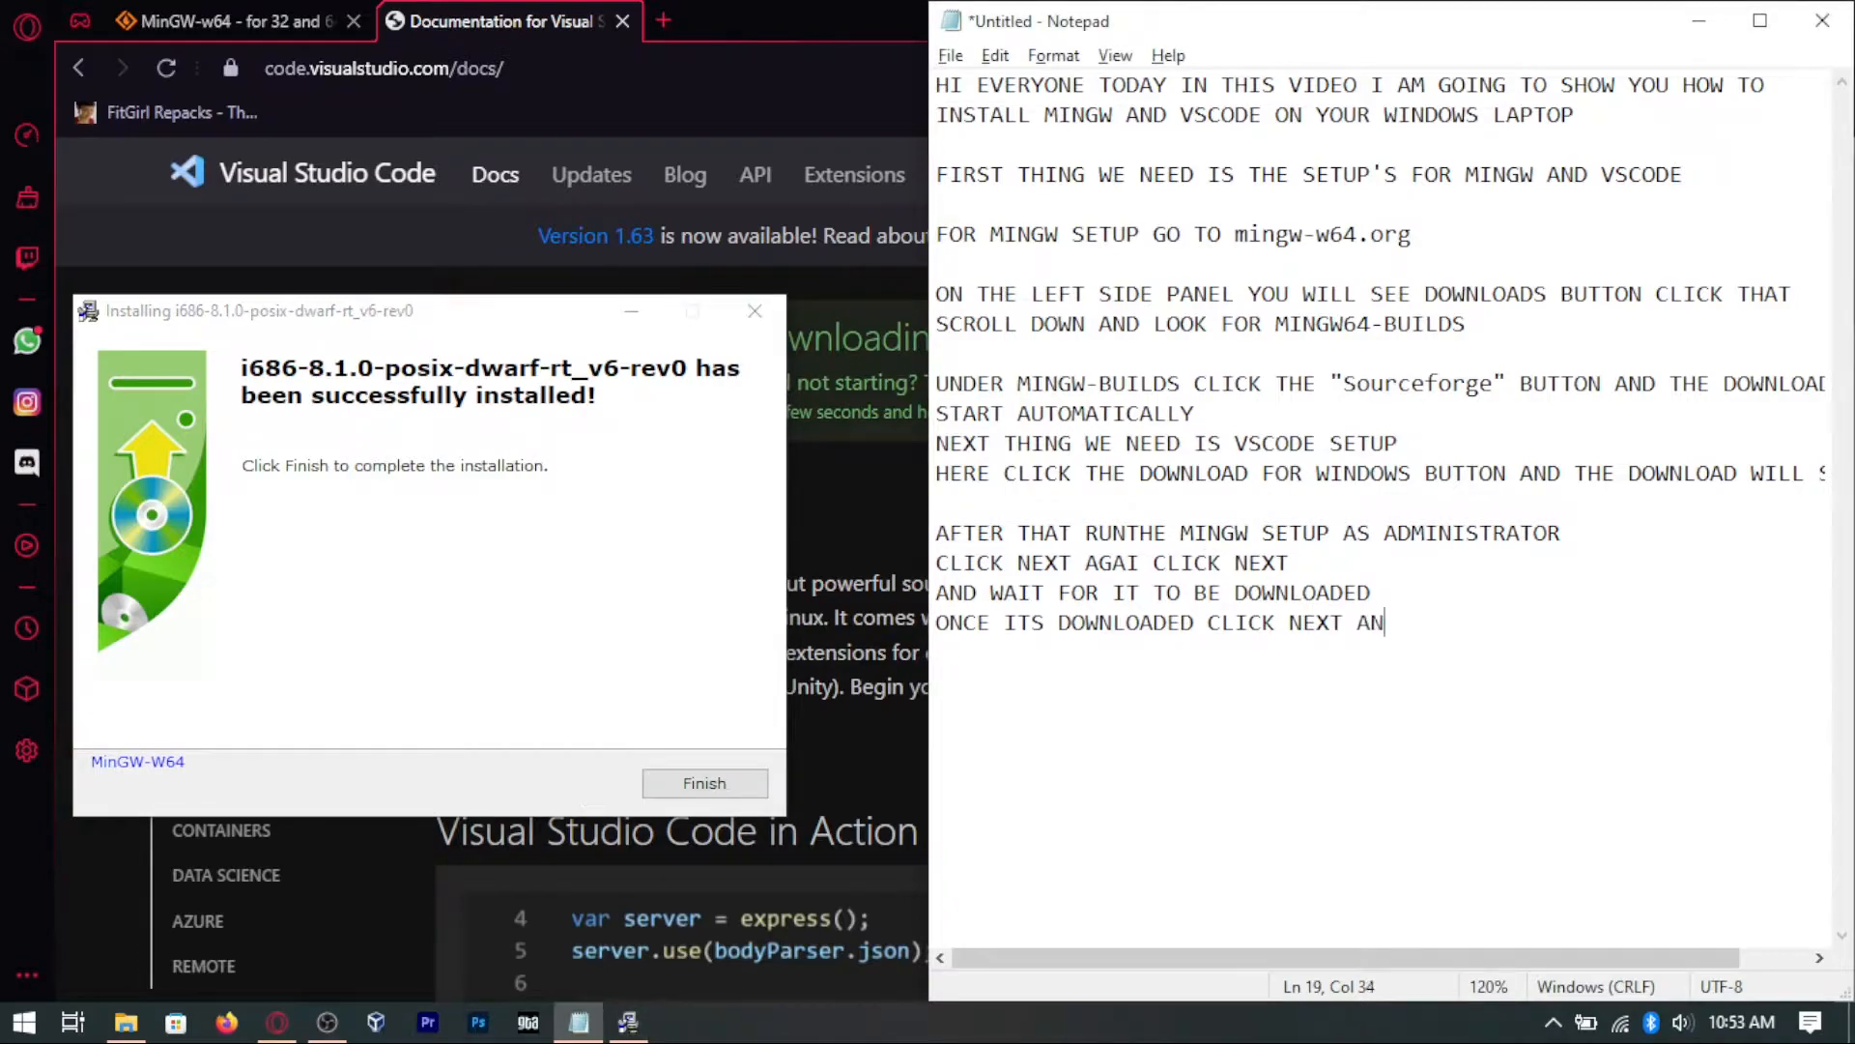
text(D CLICK FINISH)
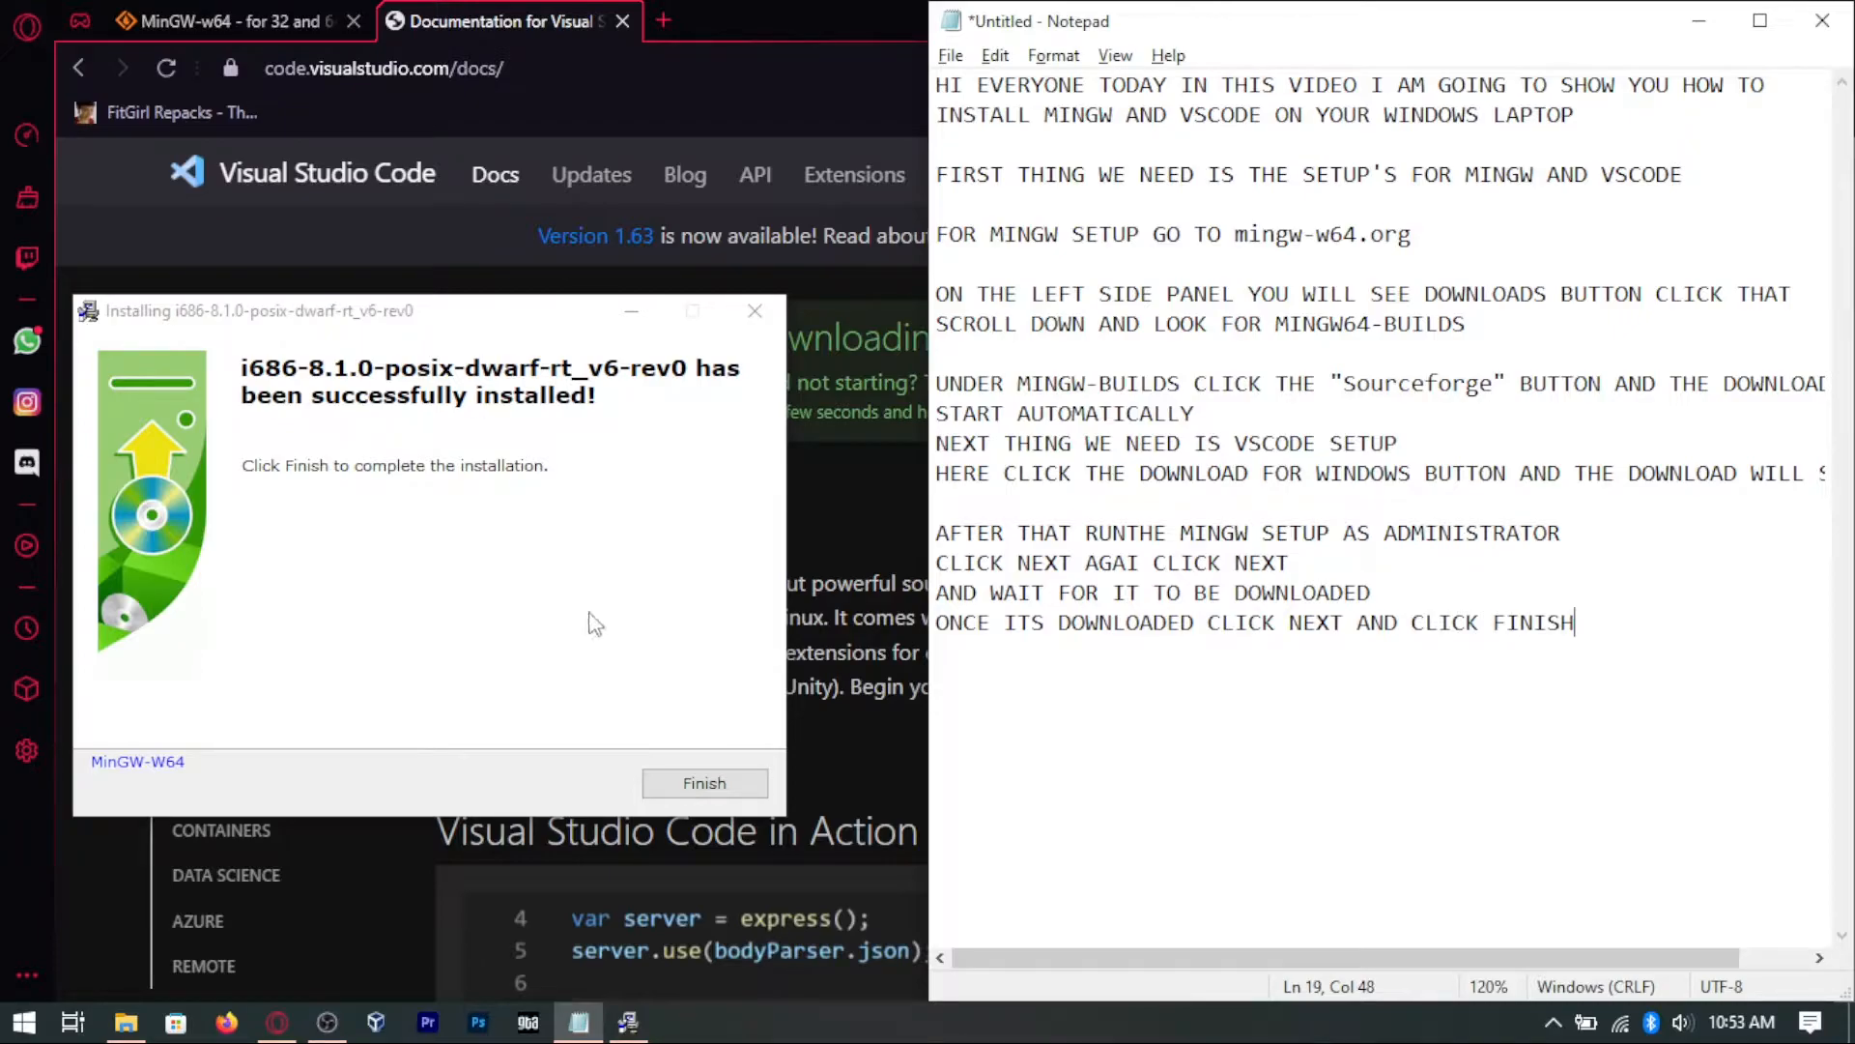
click(704, 783)
Step: Close the browser, and add the line 'NOW OPEN FILE EXPLOREER' to the Notepad instructions
click(1699, 20)
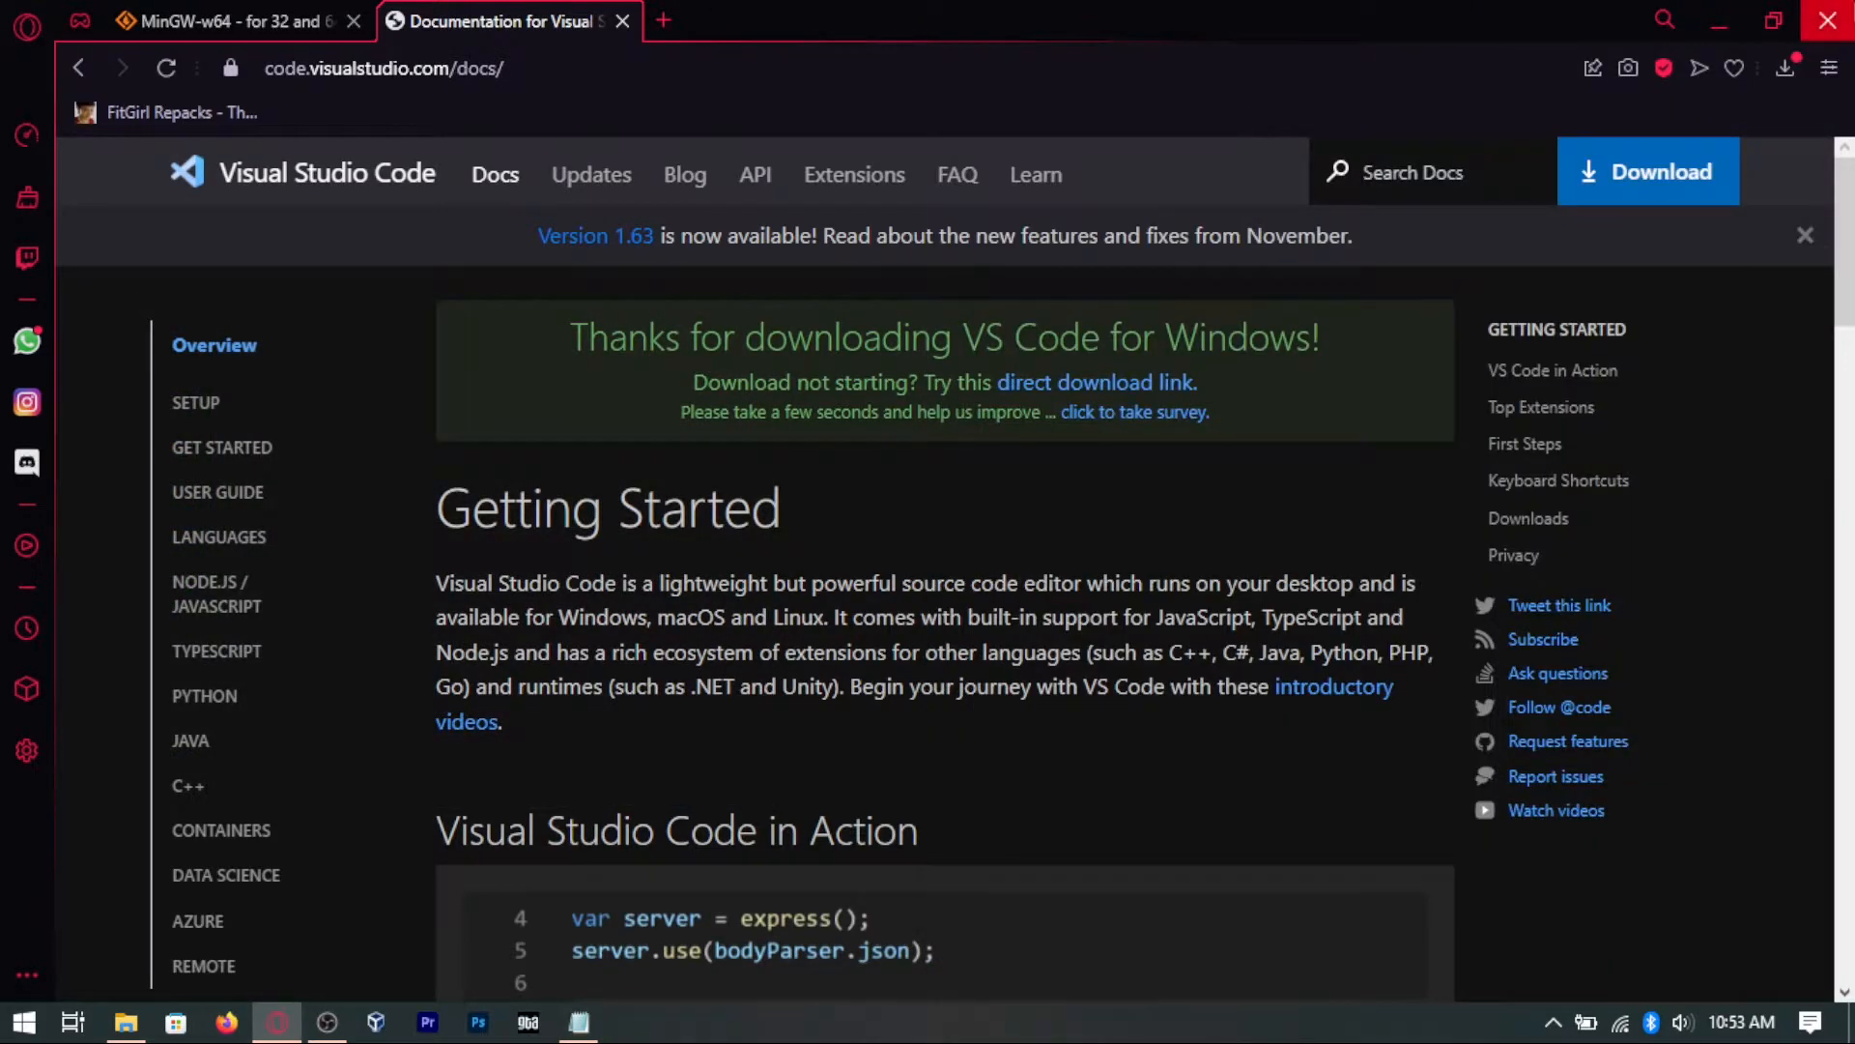
click(1827, 20)
text(H)
key(Return)
text(NOW OPEN FILE EXPLOREER)
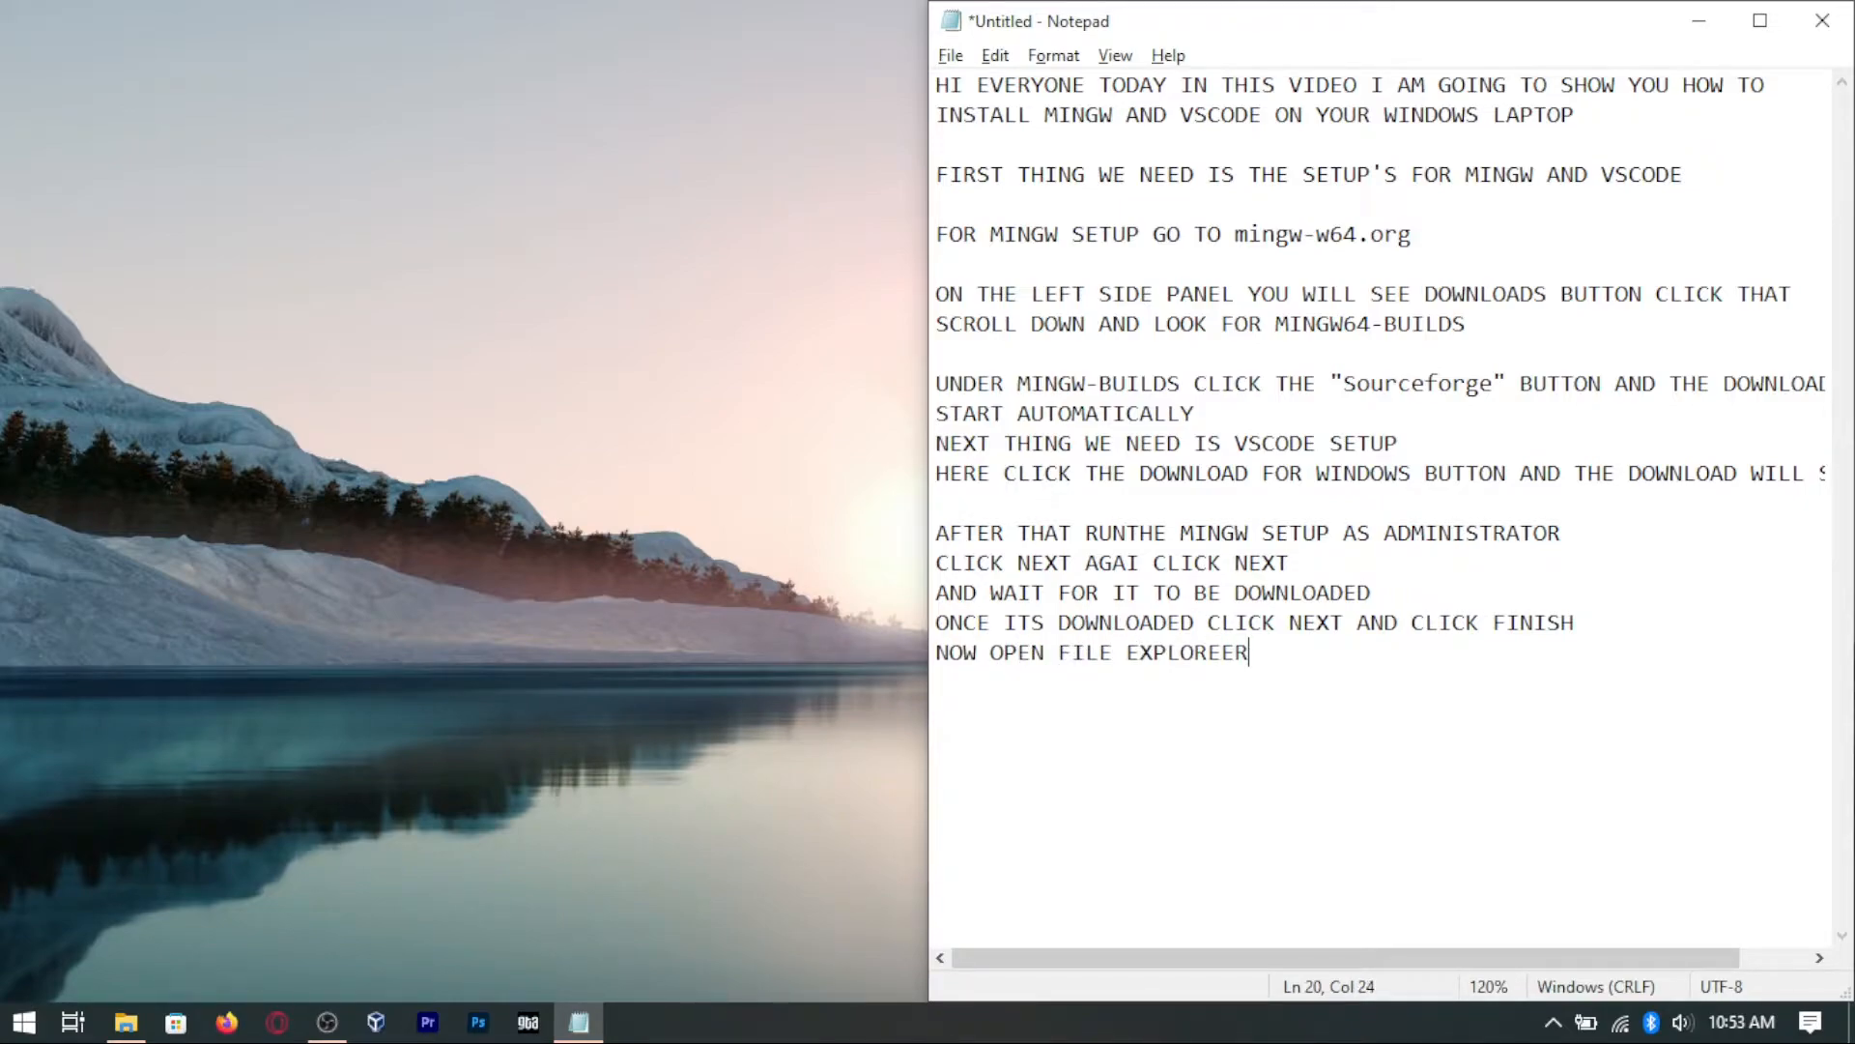
Step: Open Local Disk (C:) in File Explorer, and add 'GO TO LOCALDISK C PROGRAMFILES' as a new line in Notepad
click(125, 1022)
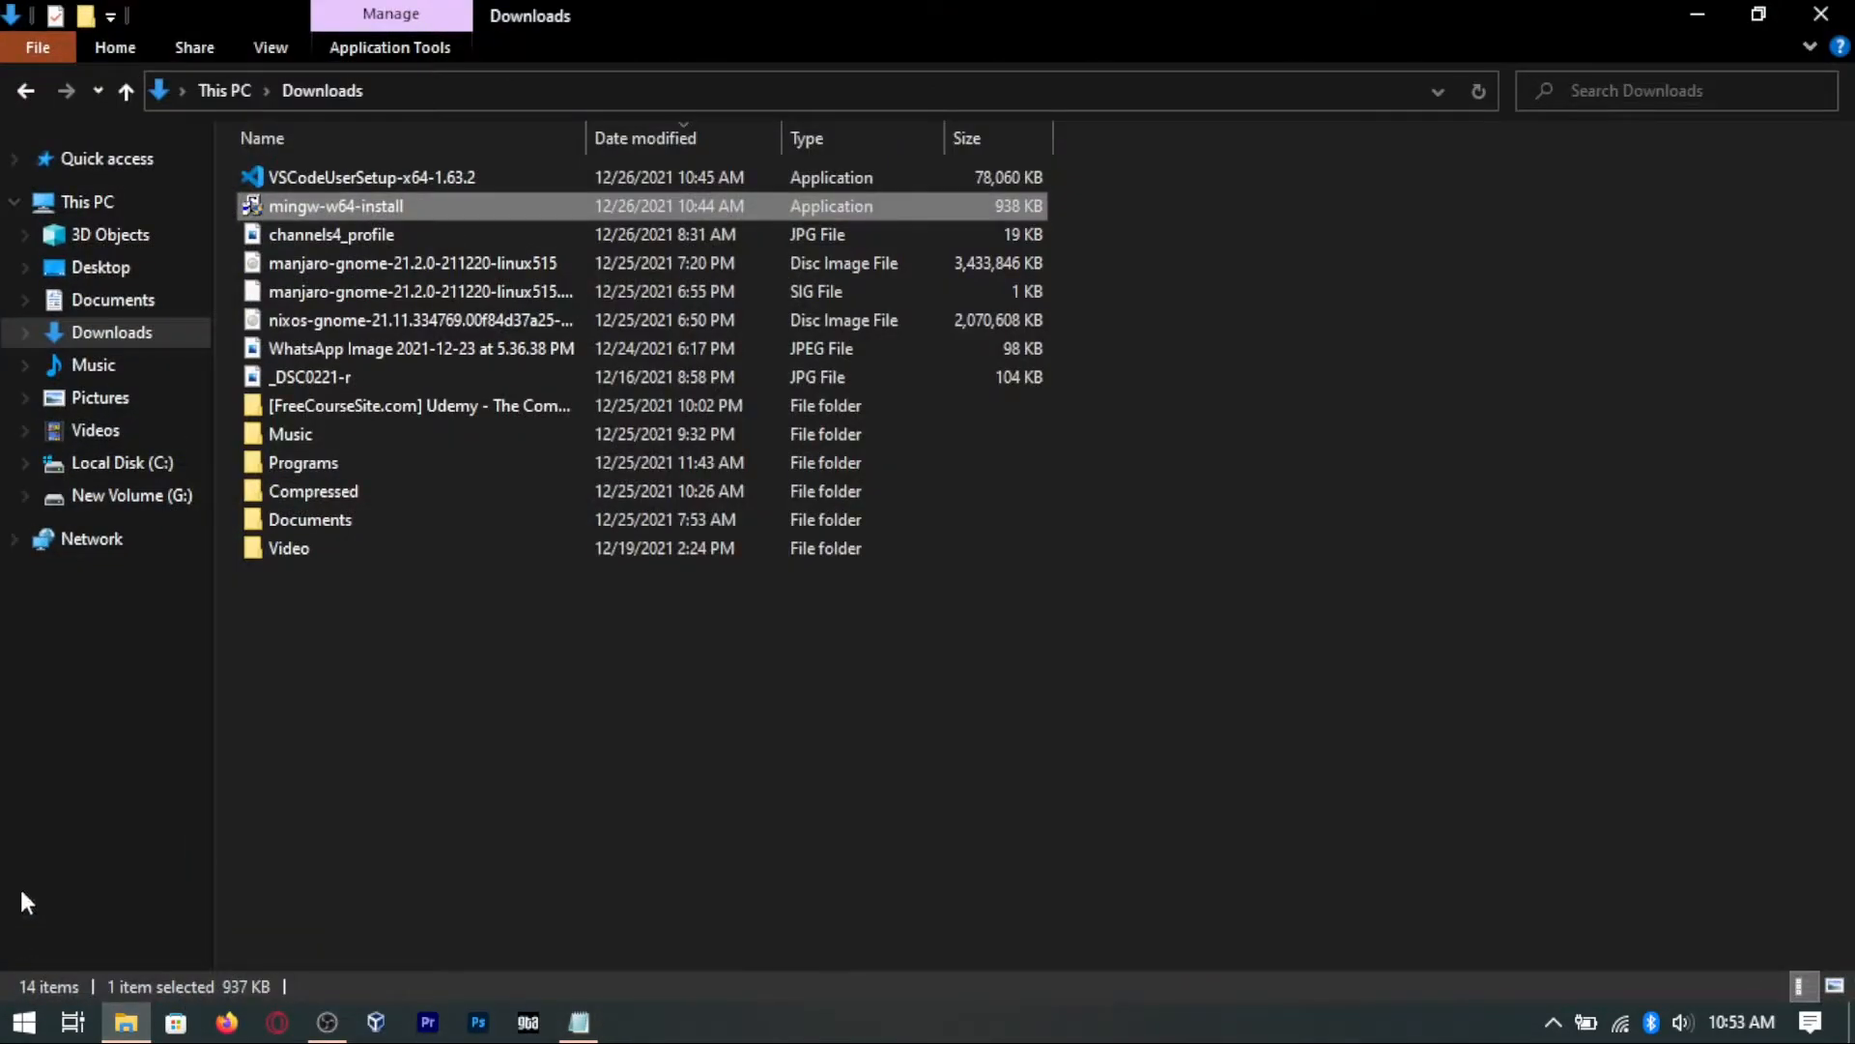
click(116, 462)
key(alt+Tab)
key(Return)
text(GO TO LOCAL)
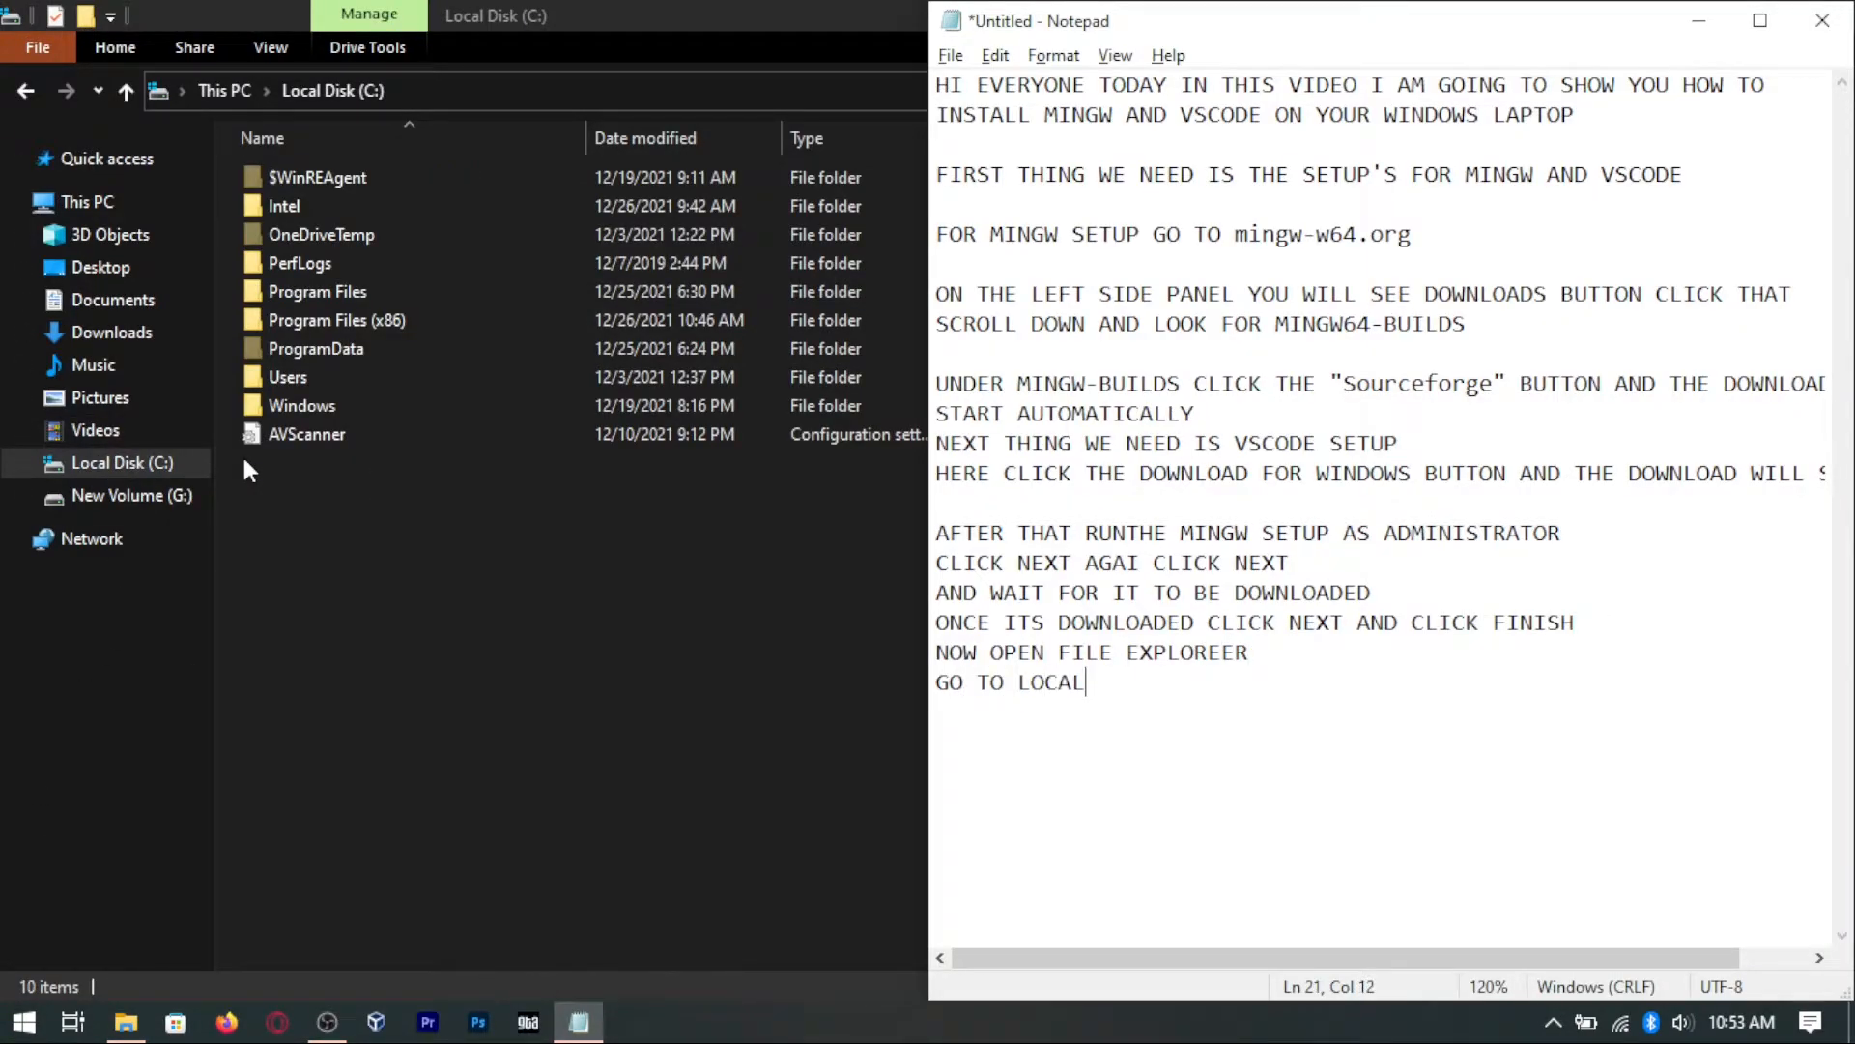
text(DISK C PROGRAMFILES)
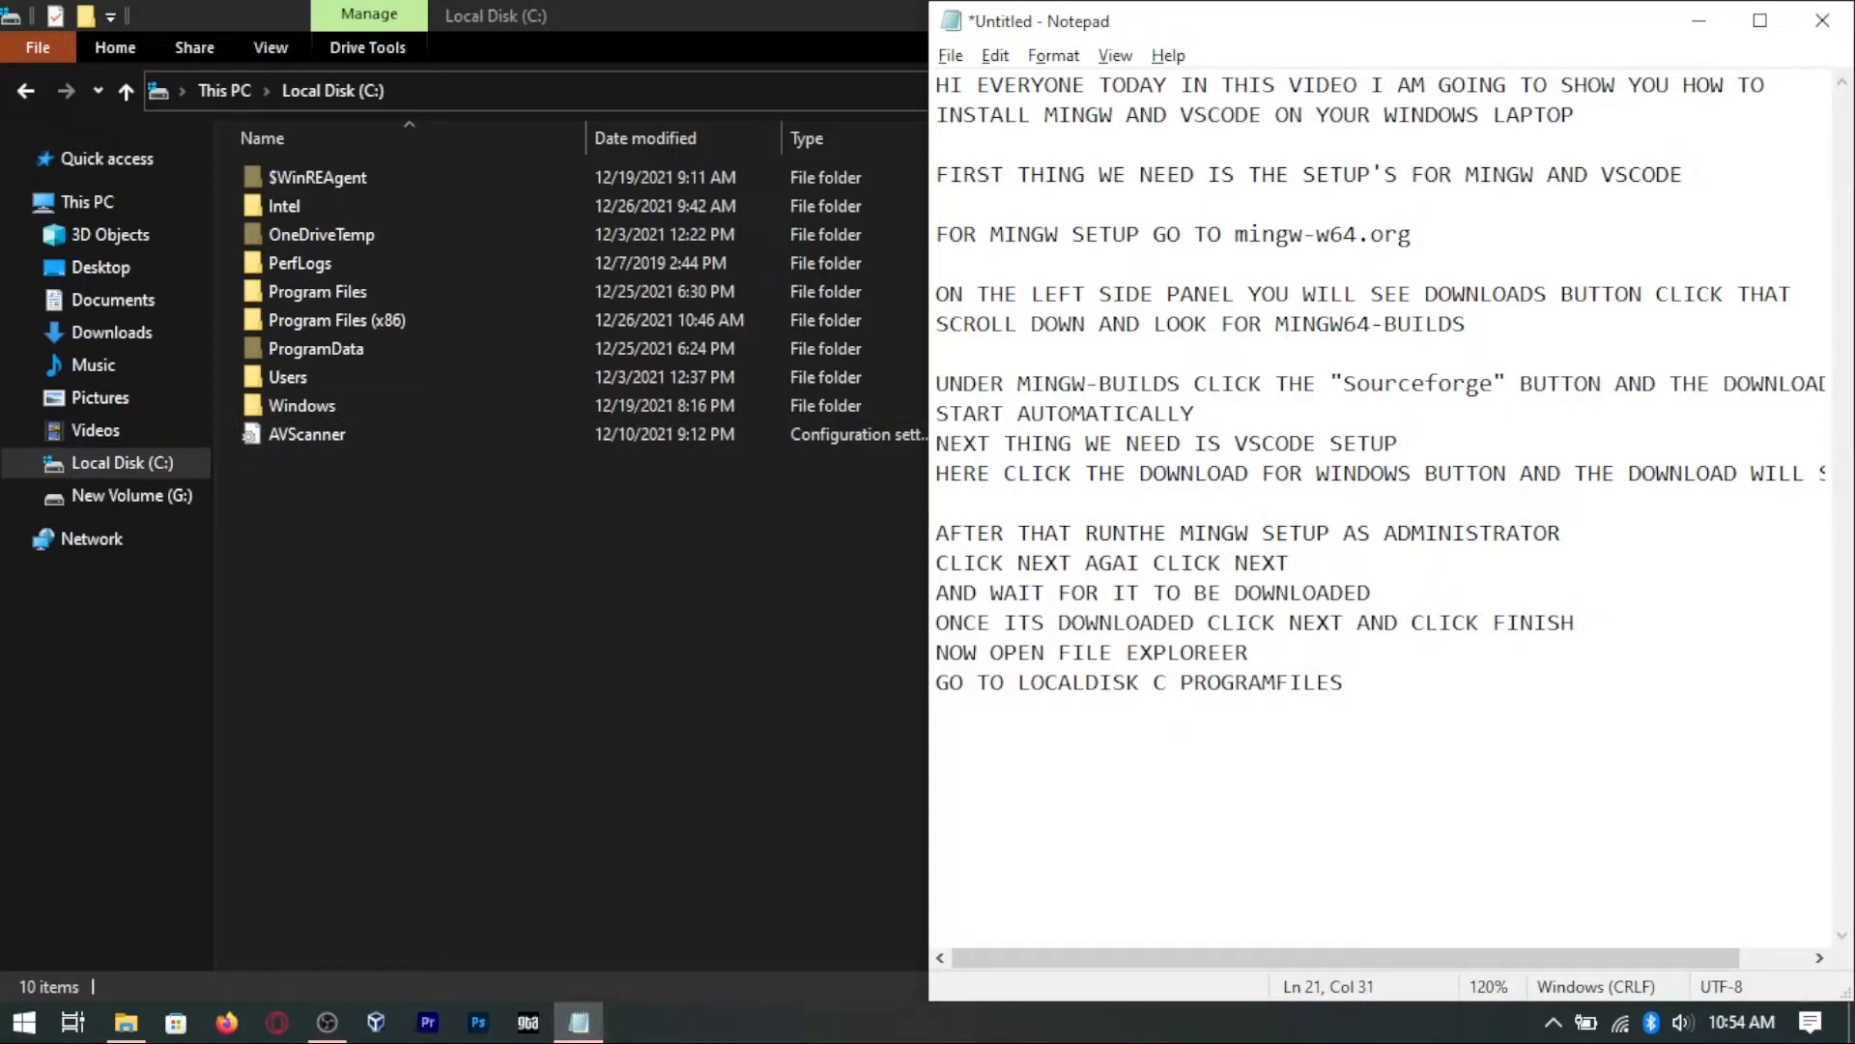
Step: Open the Program Files (x86) folder, and extend the last Notepad line with '(X86) HERE LOOK FOR MINGW-W64'
double_click(373, 291)
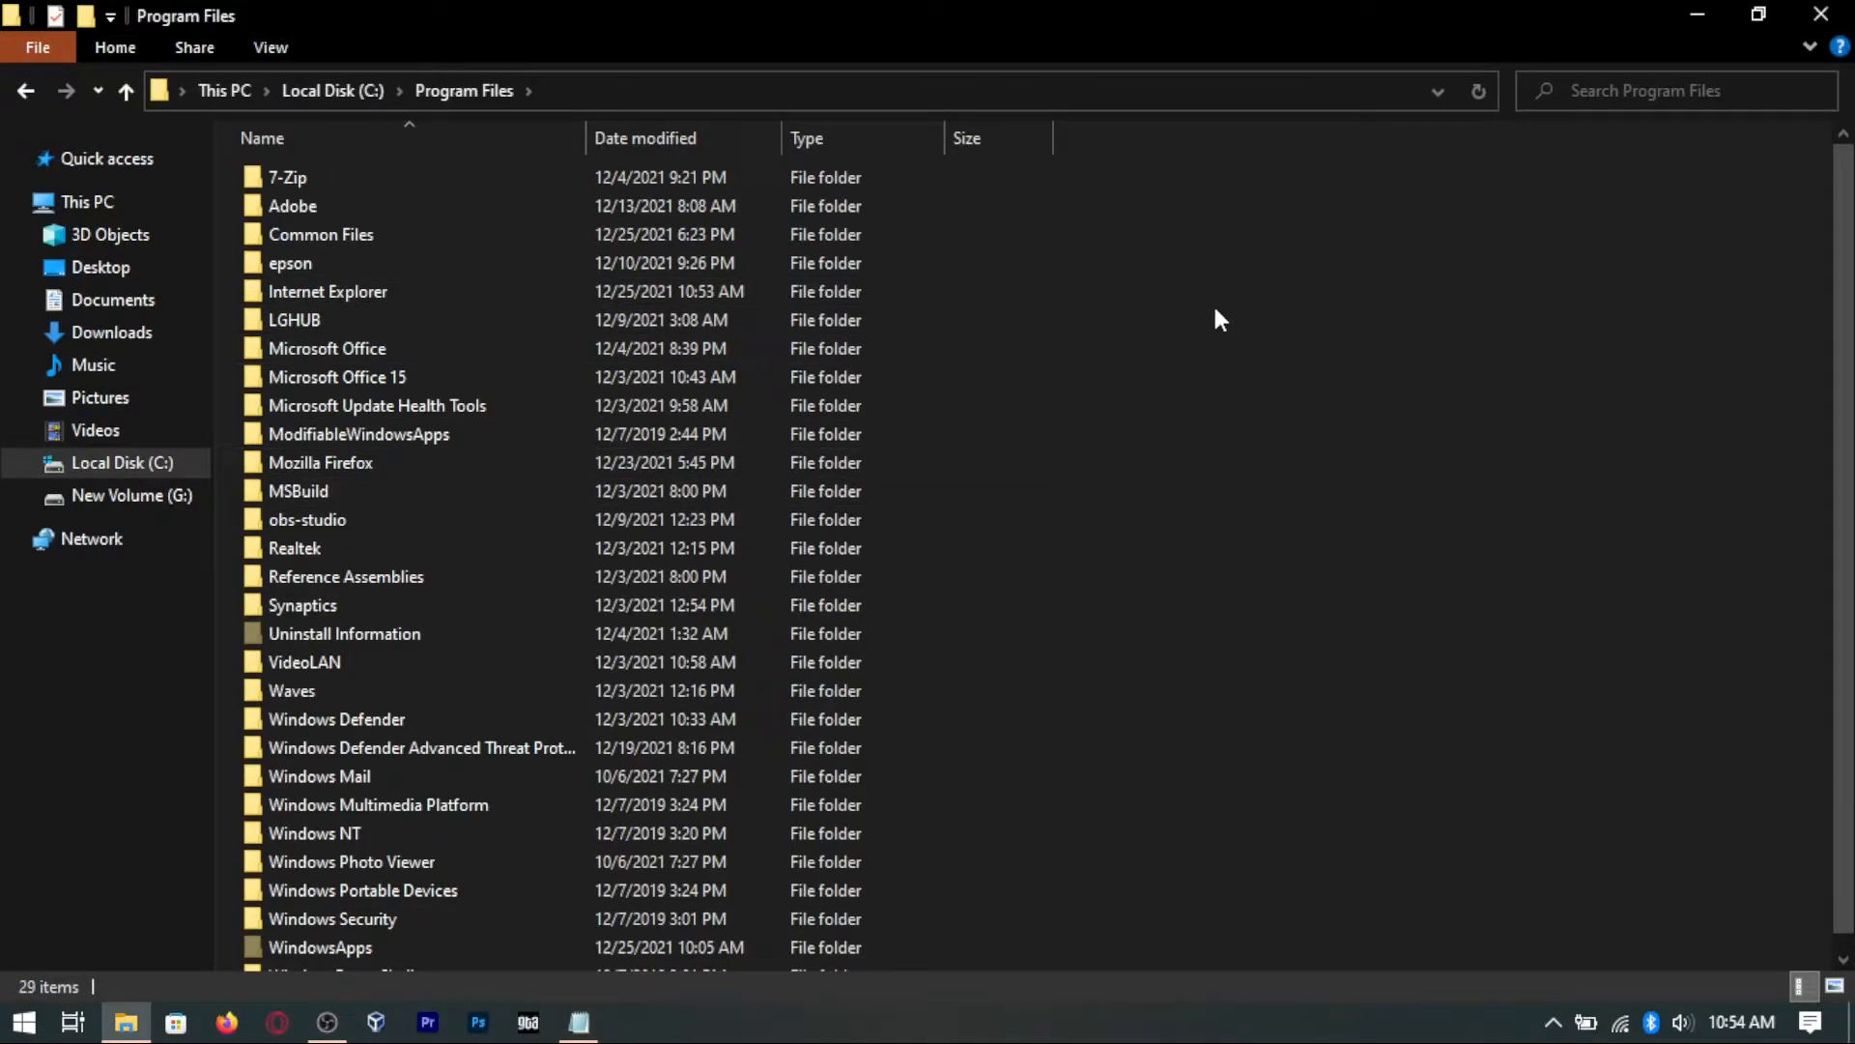
key(alt+Left)
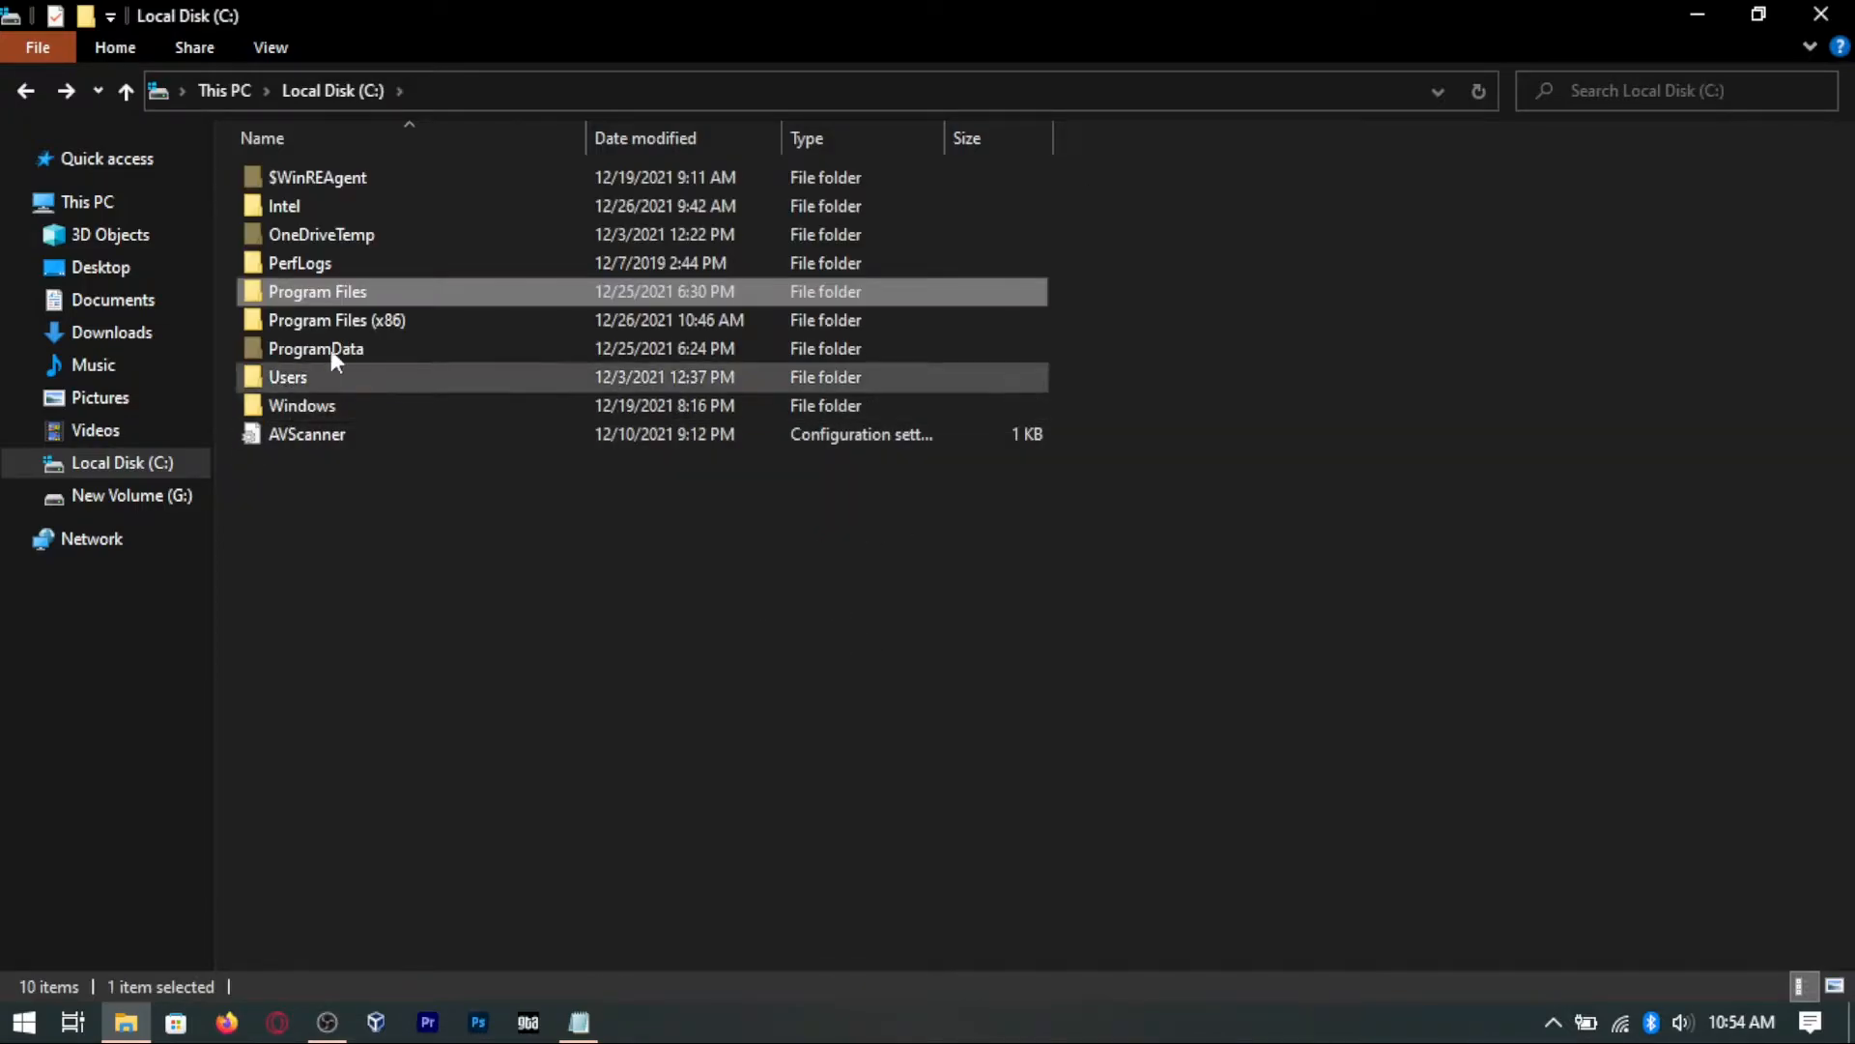
double_click(383, 319)
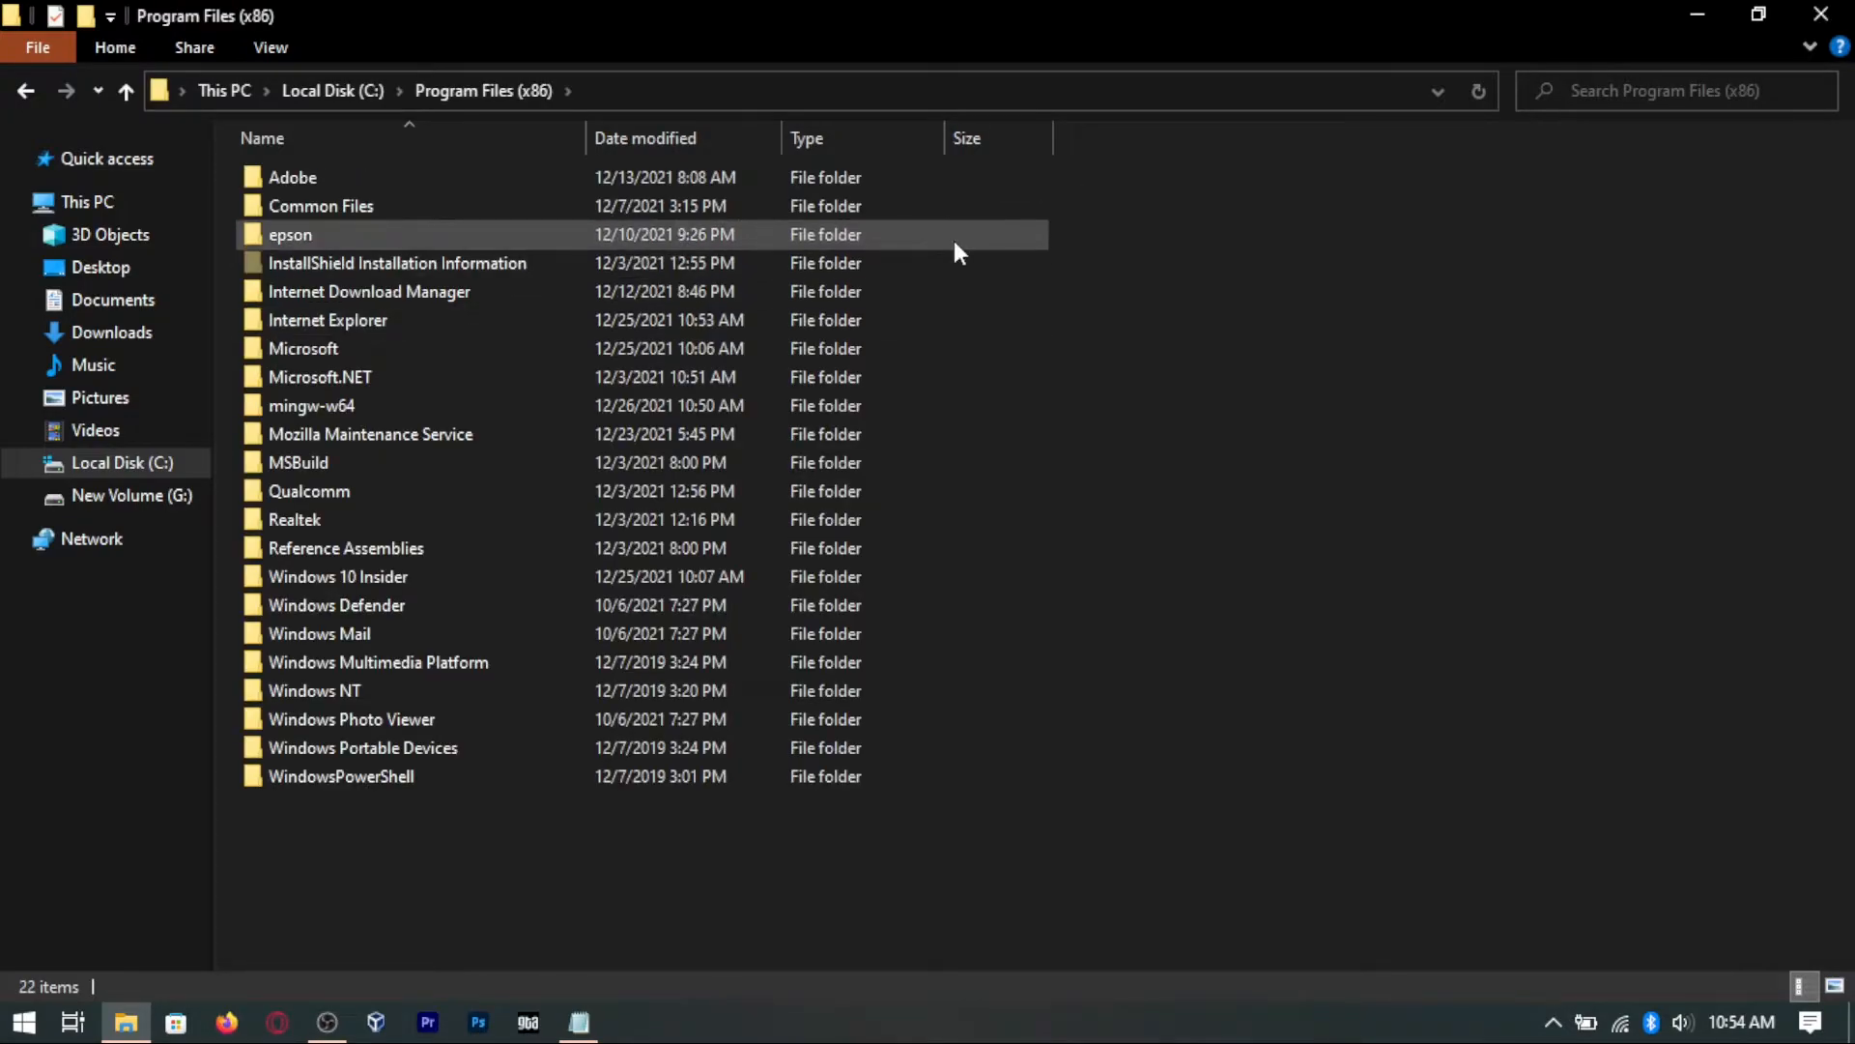
key(alt+Tab)
text(()
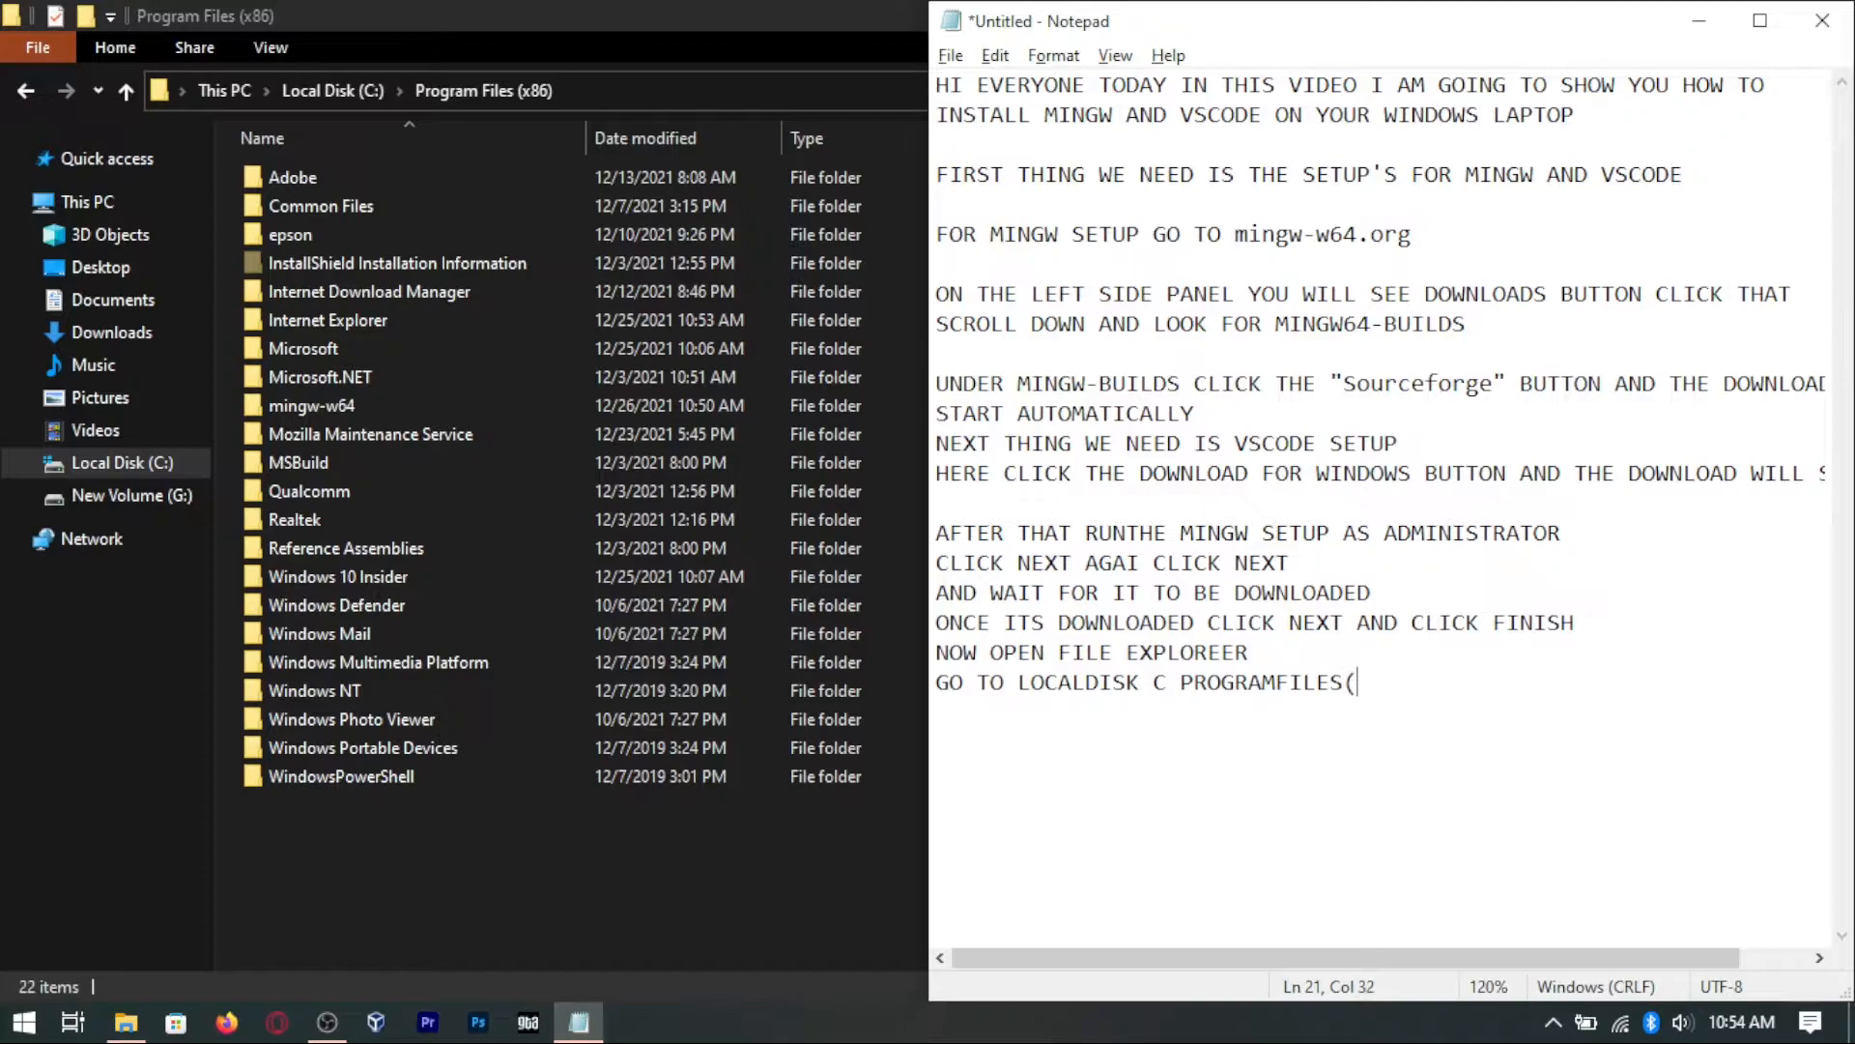
text(X86) HERE LOOK )
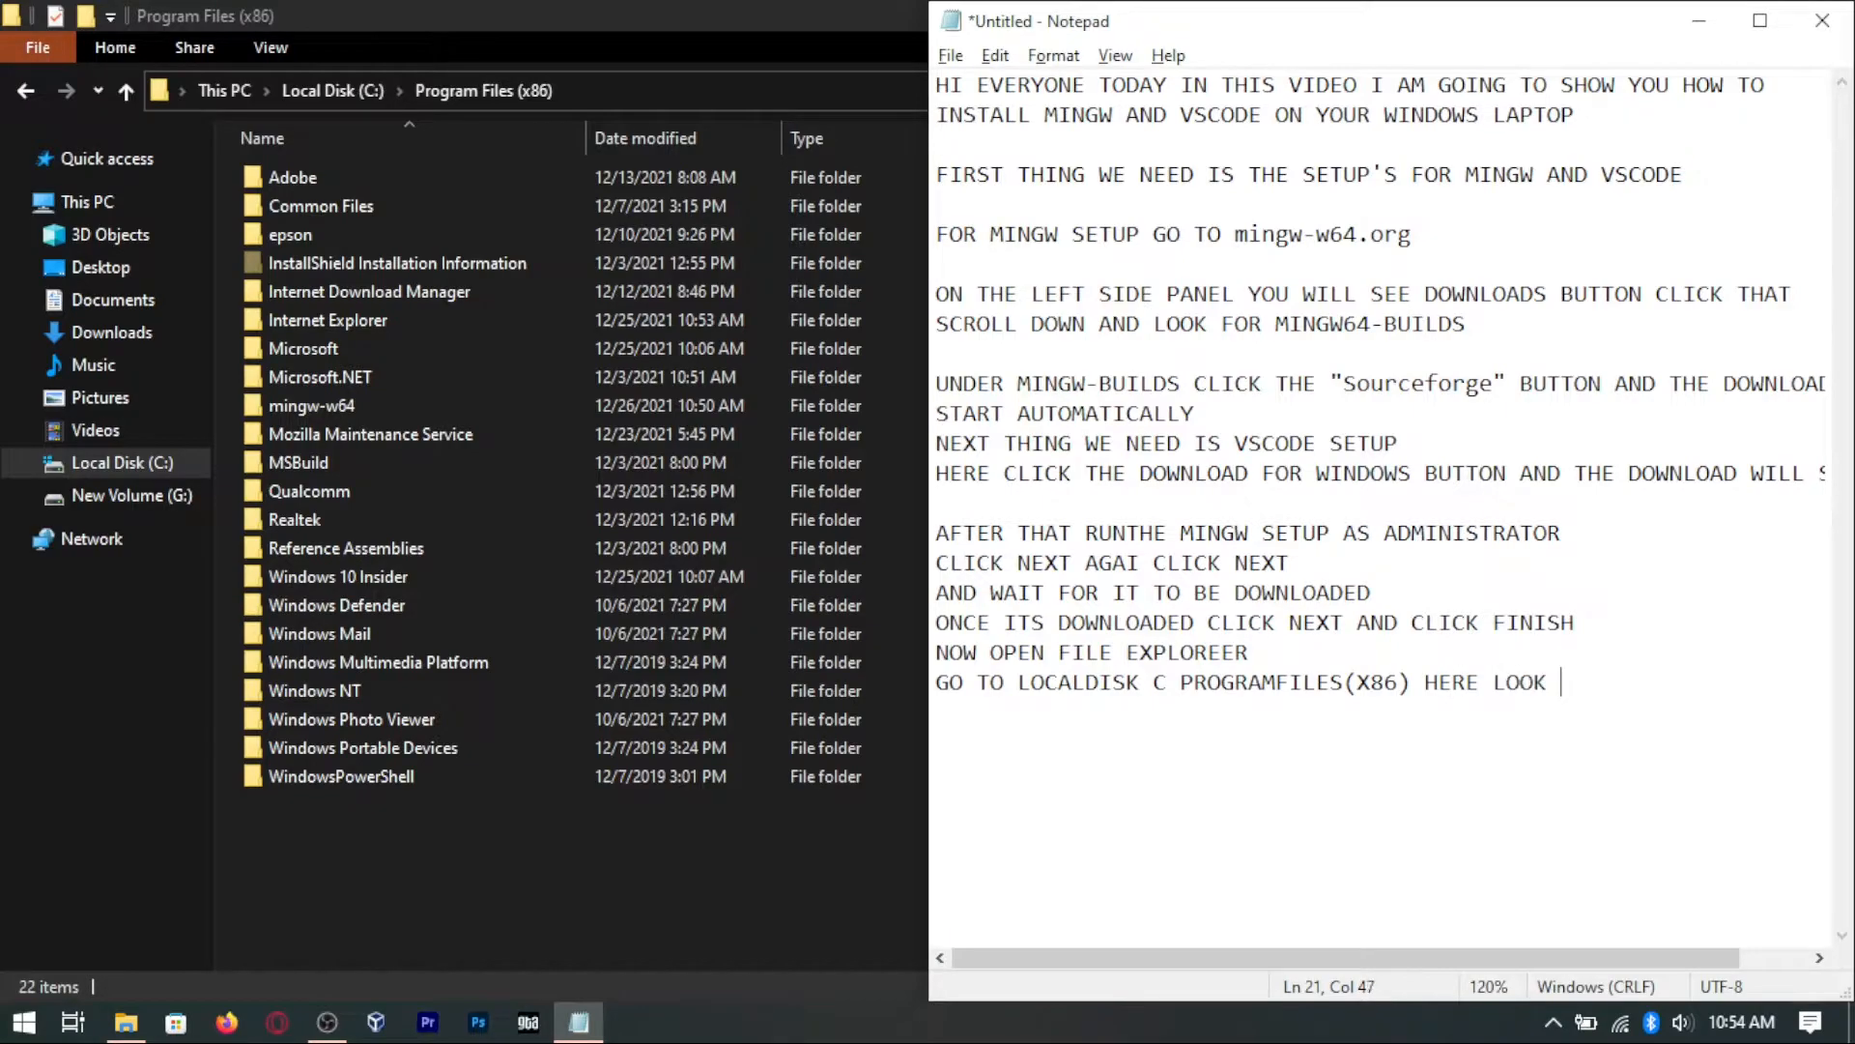
text(FOR MINGW-W64)
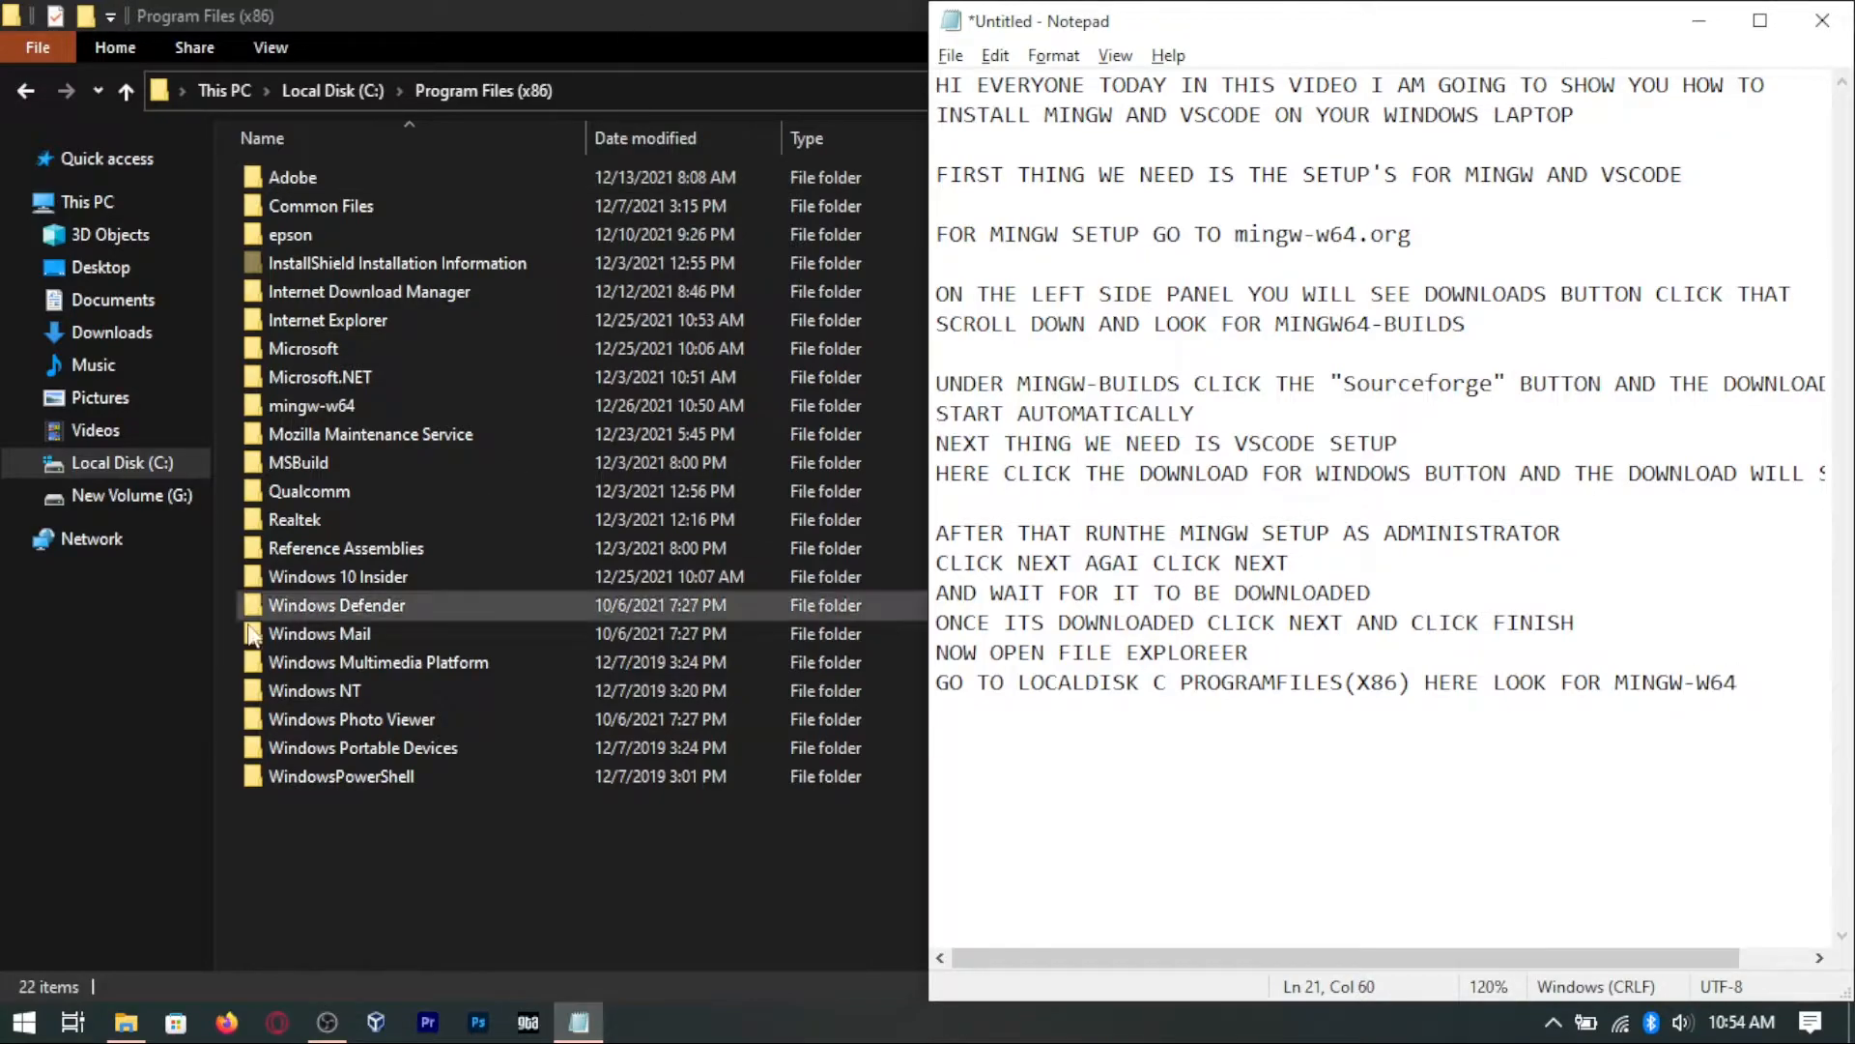
Step: Open mingw-w64 and its i686-8.1.0-posix-dwarf-rt_v6-rev0 subfolder, and add the Notepad line 'INSIDE THAT GO TO MINGW32'
double_click(333, 405)
double_click(353, 178)
key(alt+Tab)
key(Return)
text(INSIDE )
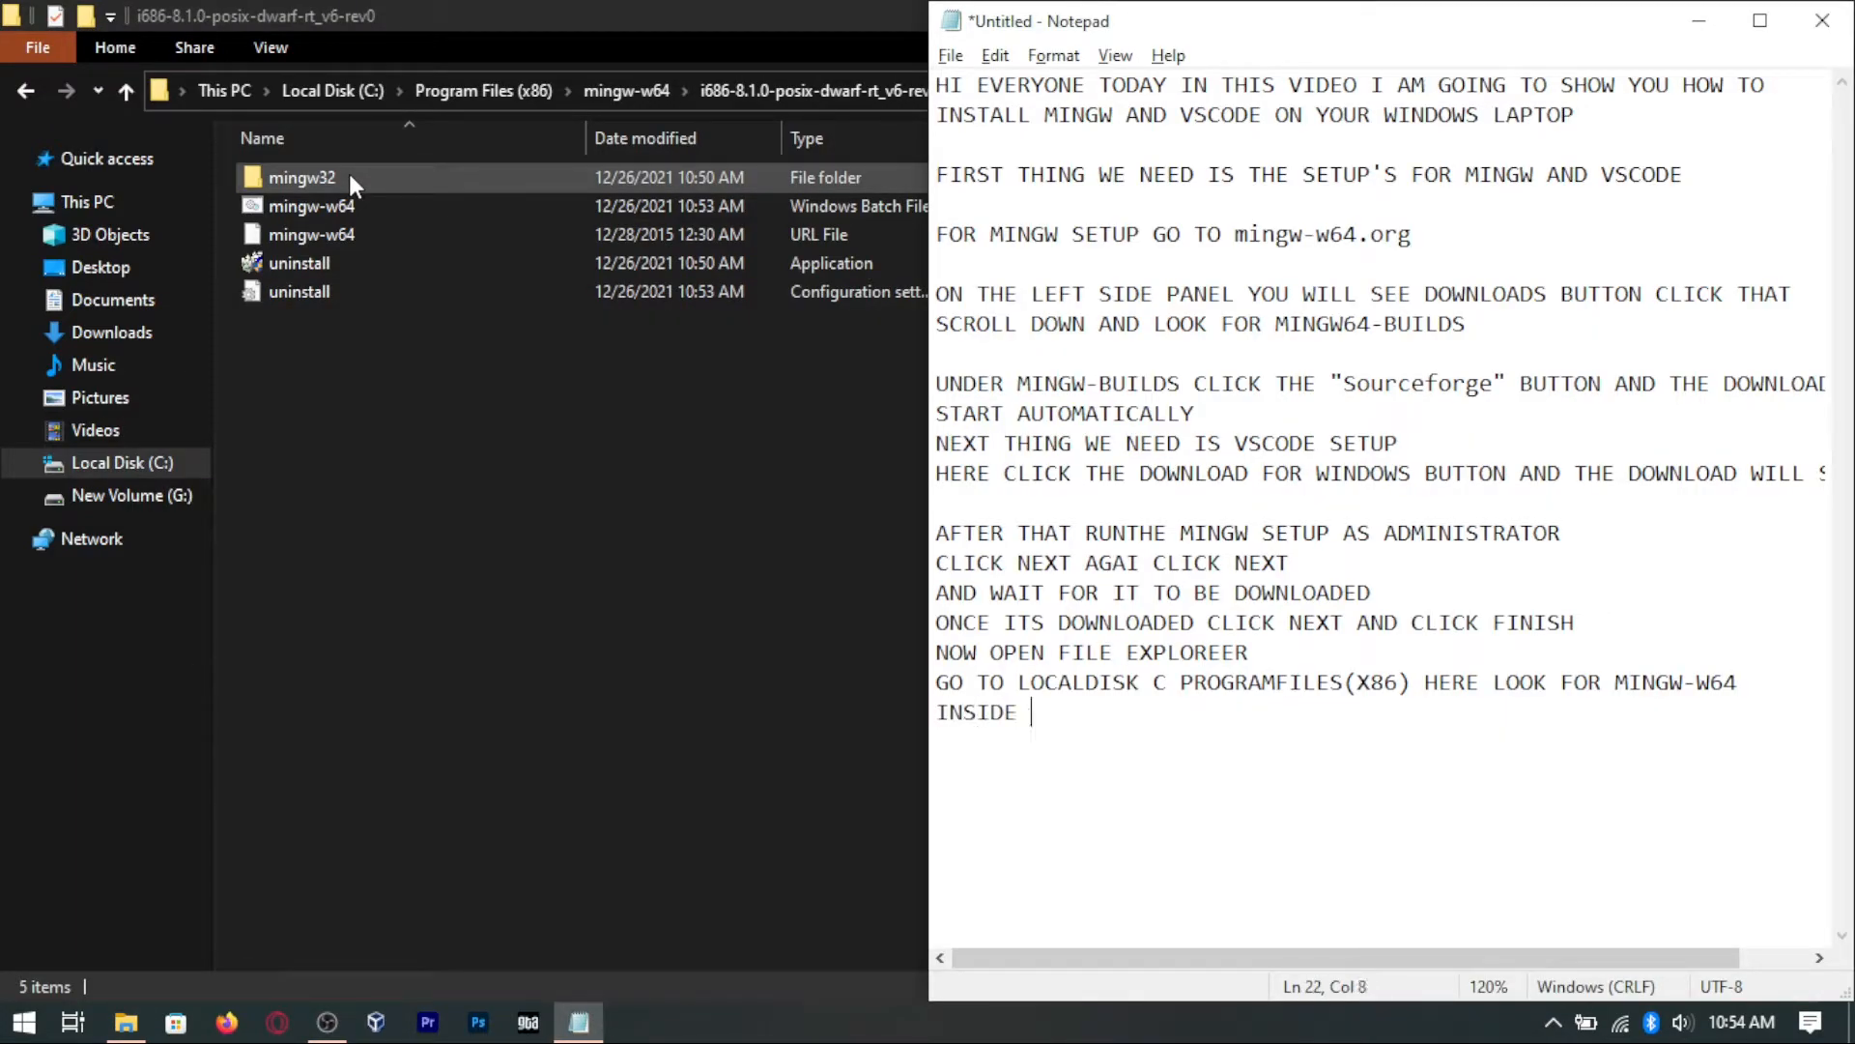
text(THAT GO TO MINGW32)
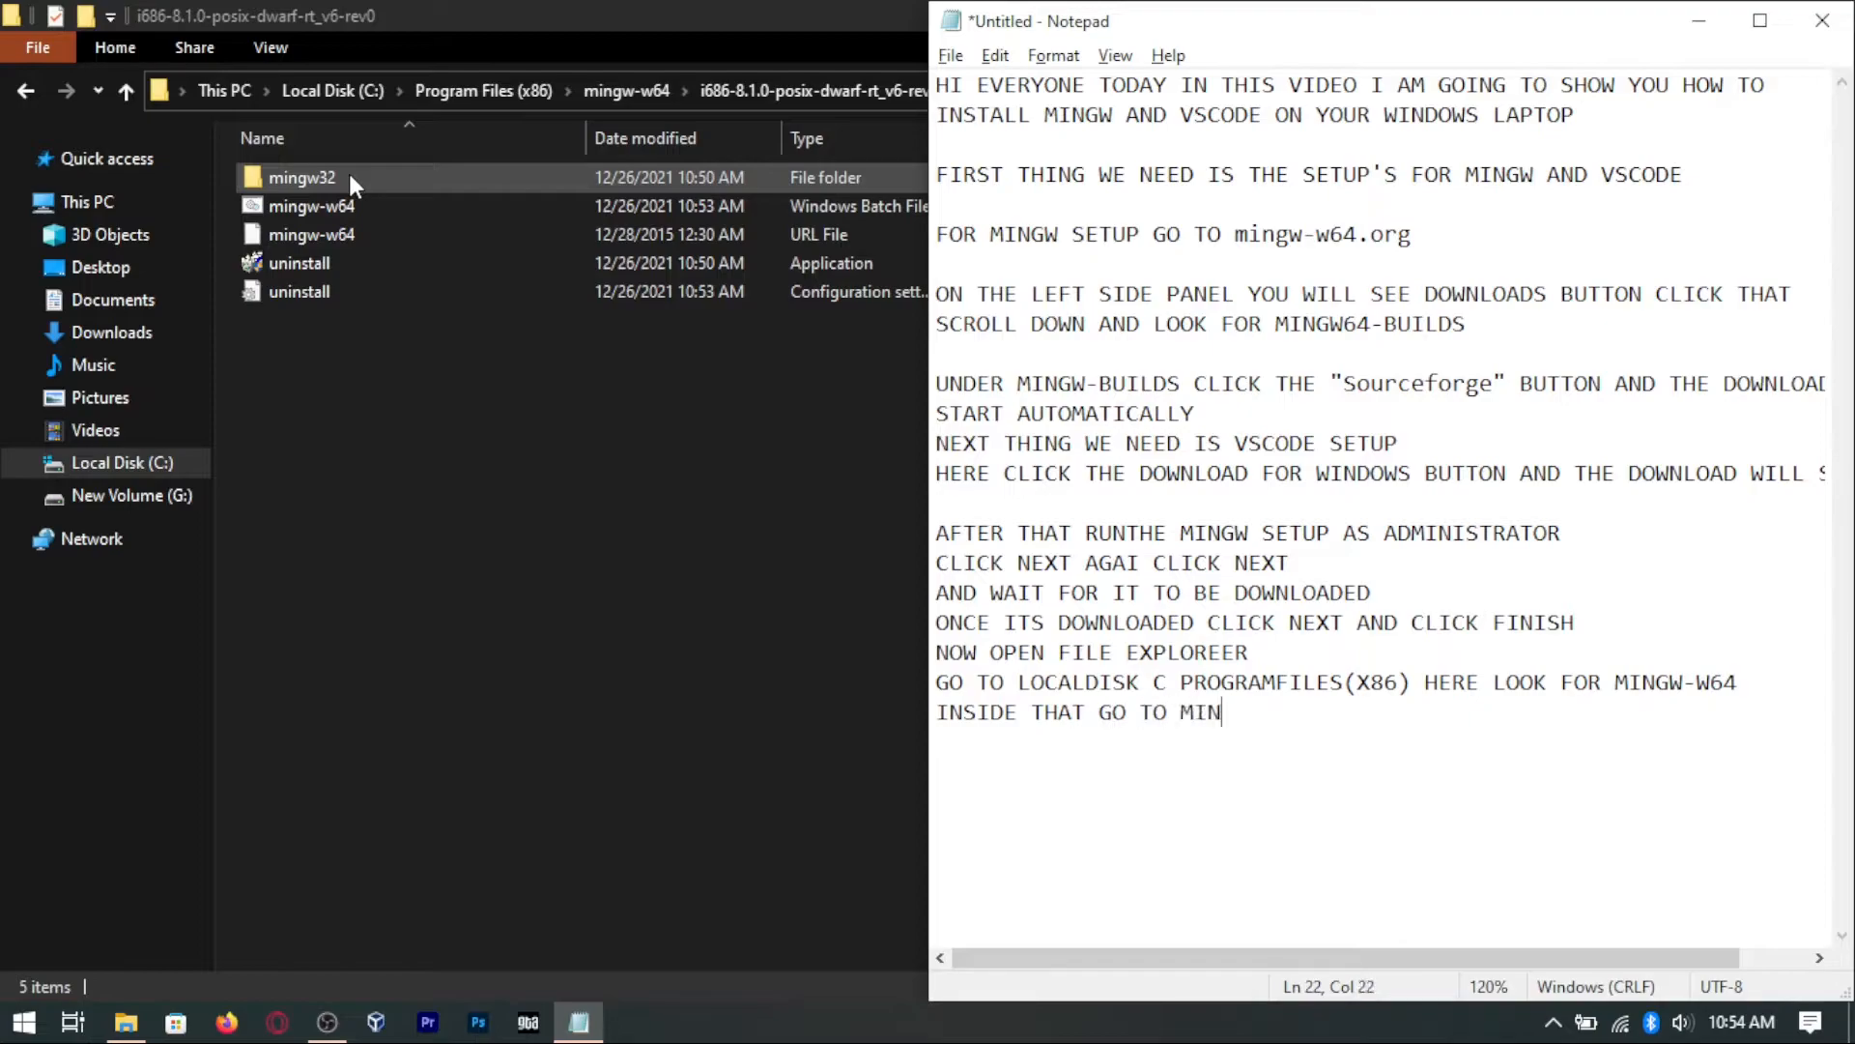
Step: Open the mingw32 folder, and continue the Notepad line with 'GO TO BIN AND COPY THELOCATION'
double_click(348, 177)
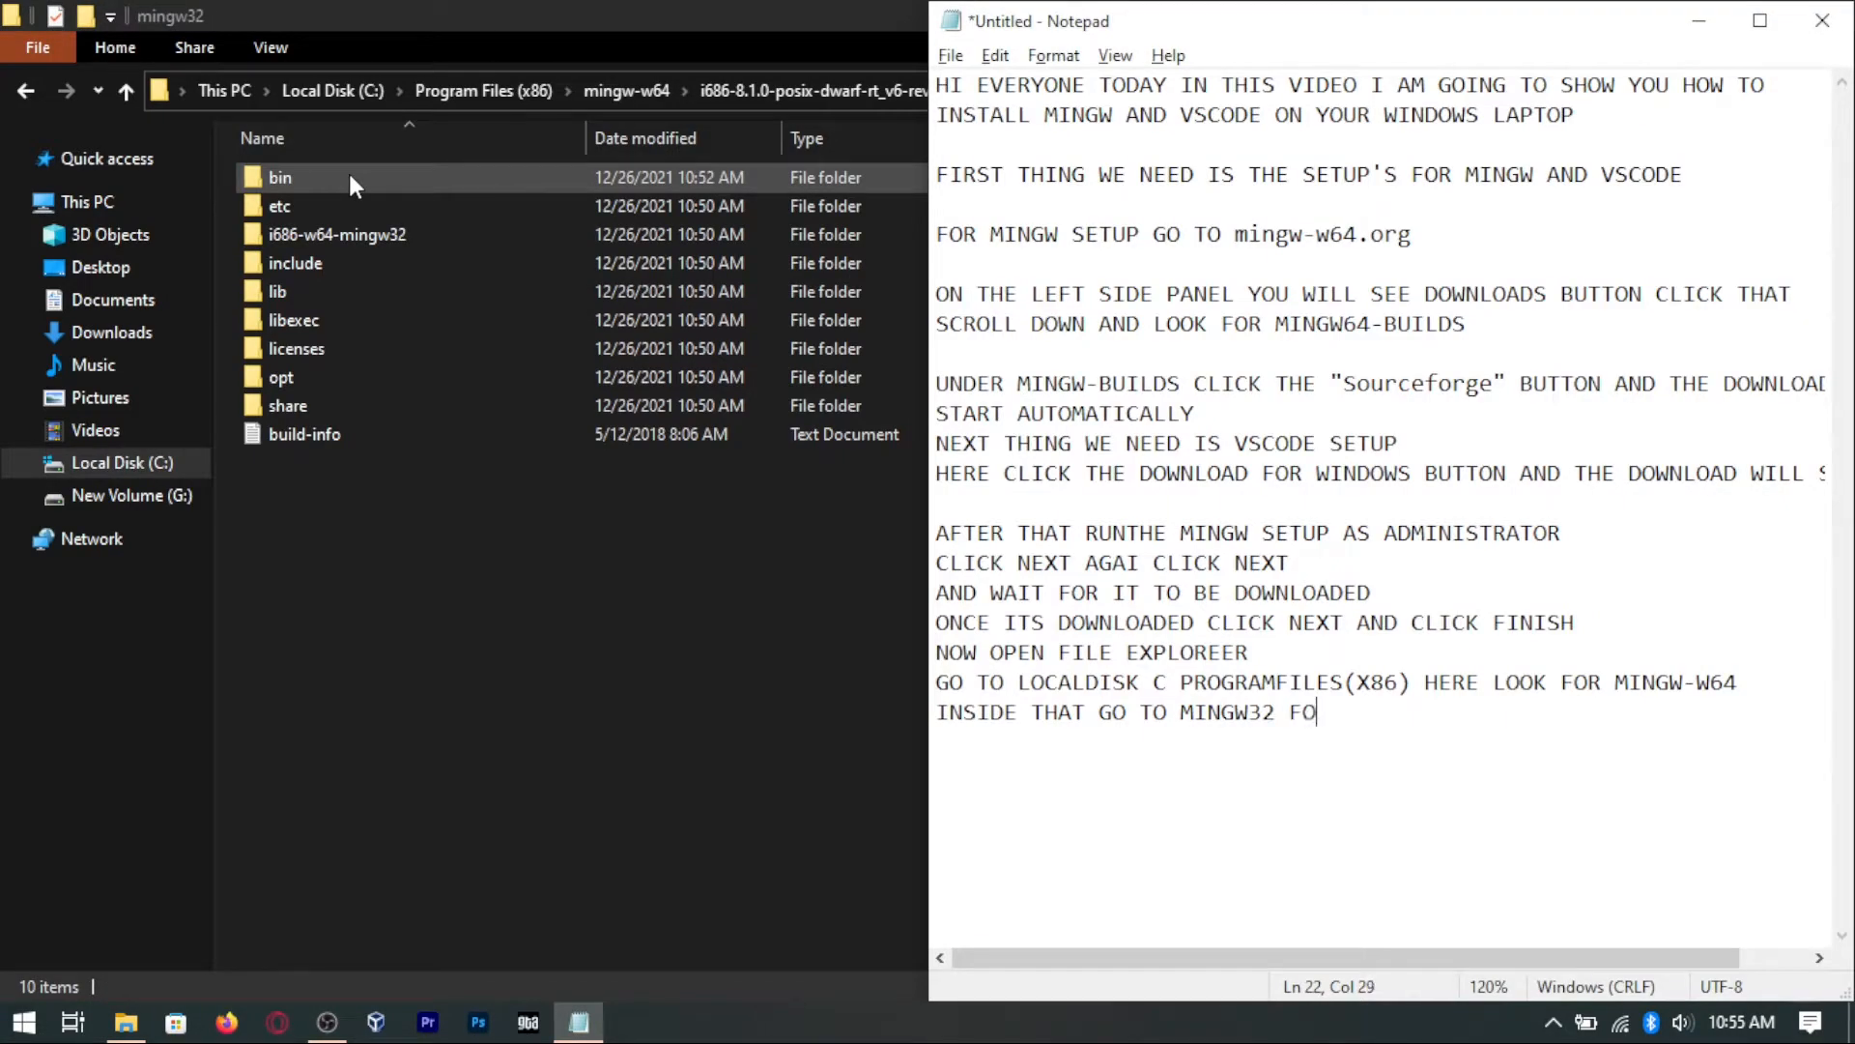
text(TO MINGW32 FO TO)
key(BackSpace)
key(BackSpace)
key(BackSpace)
key(BackSpace)
key(BackSpace)
key(BackSpace)
text(GO TO BIN AND COPY THE)
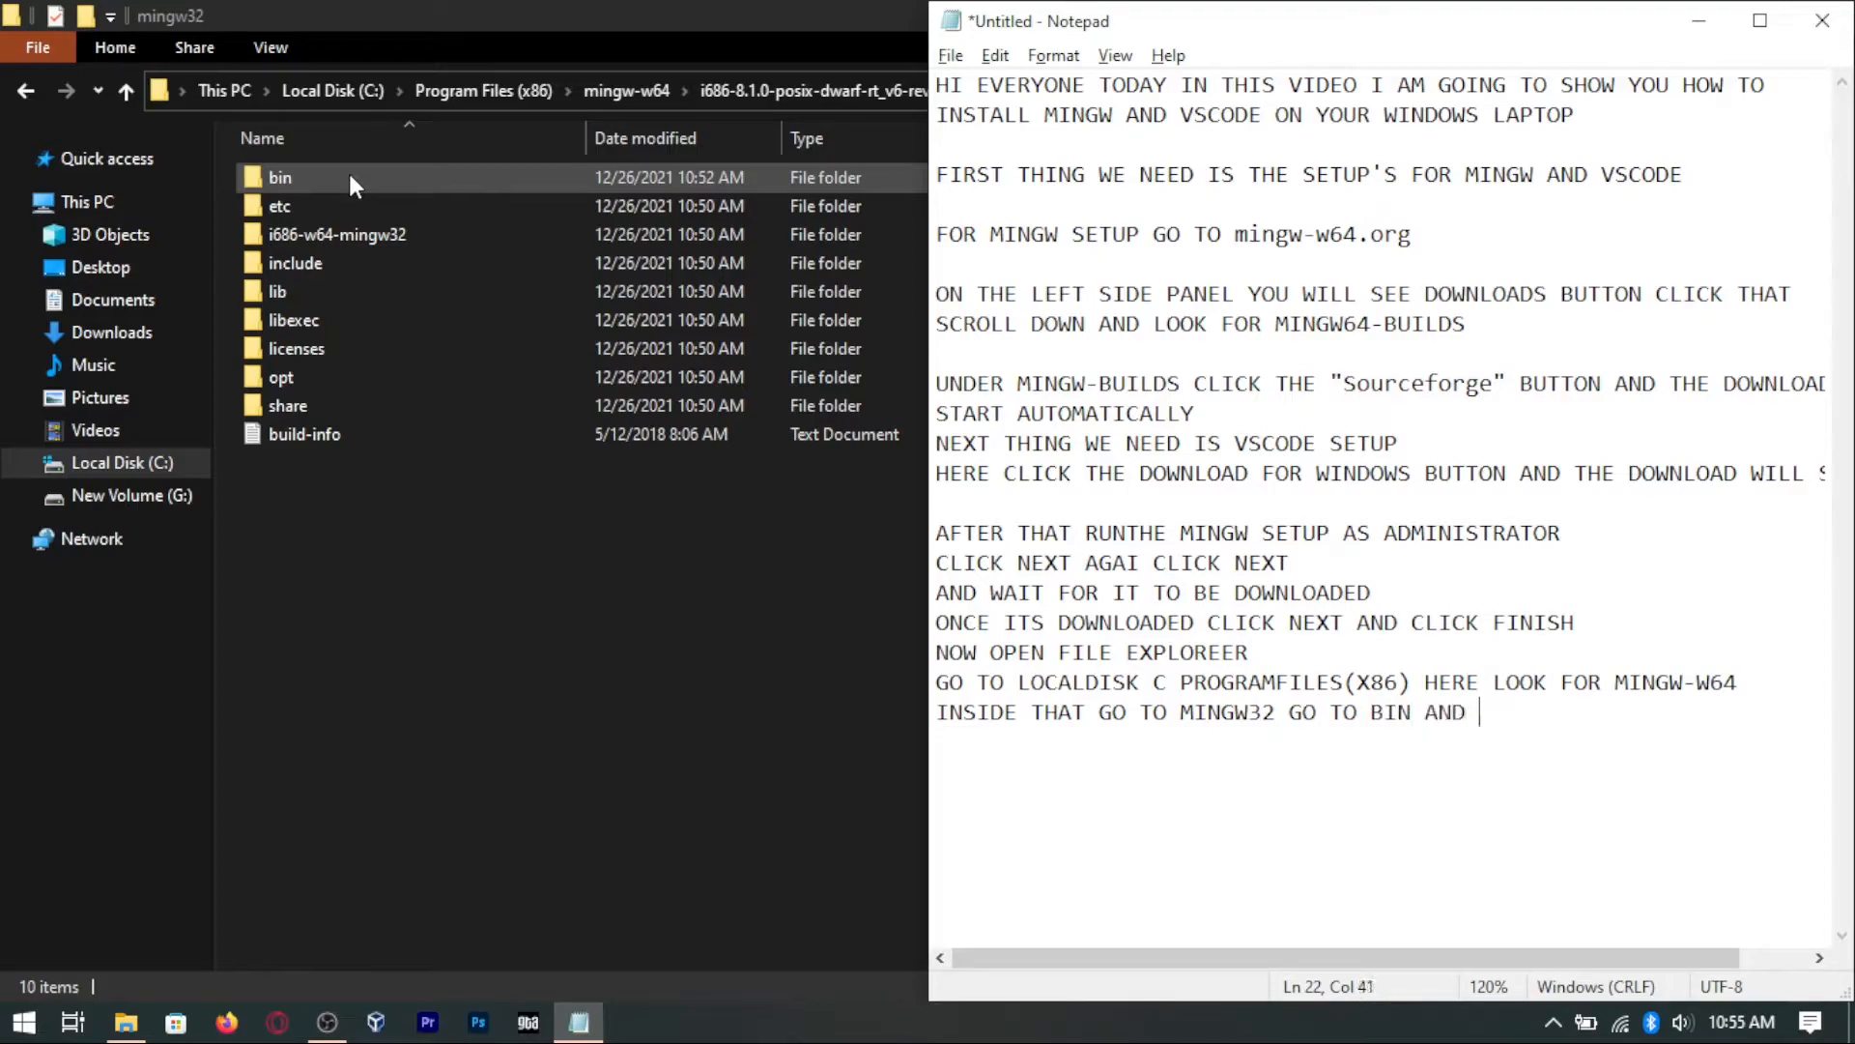
text(LOCATION)
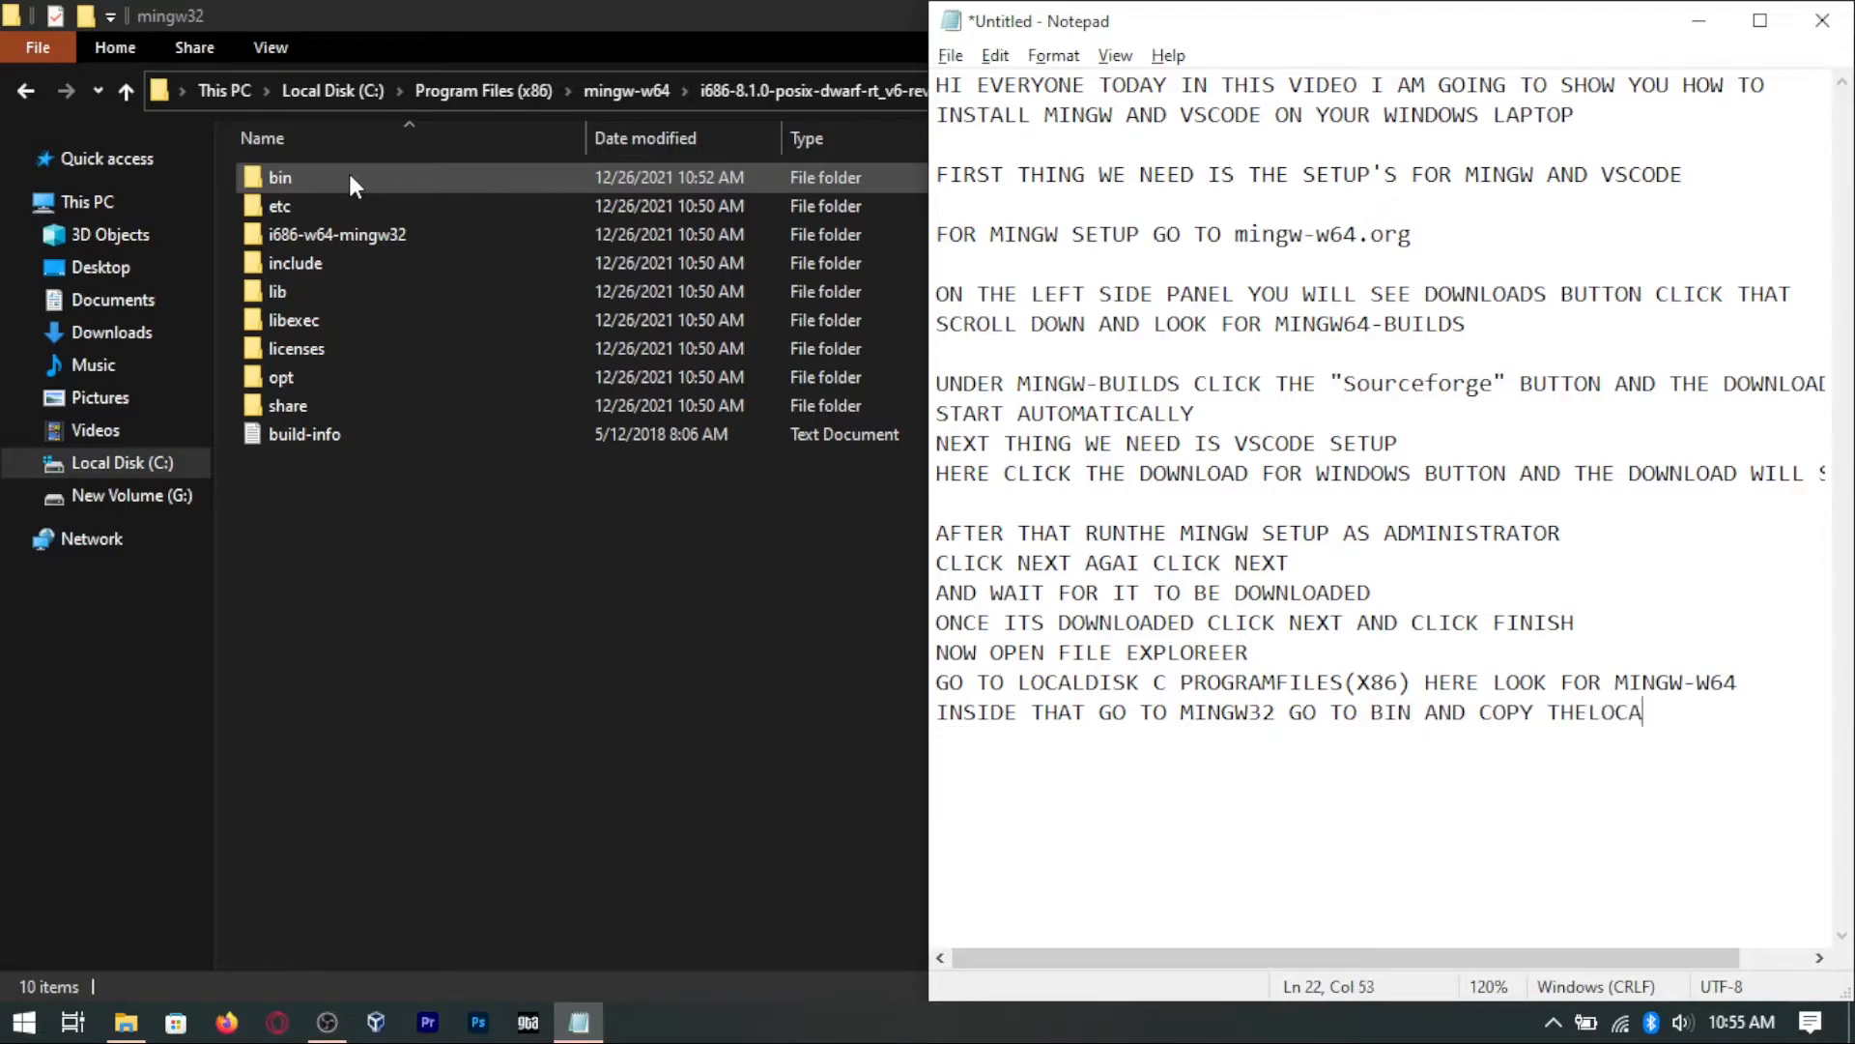
Step: Open the bin folder inside mingw32 and copy its full folder path
click(351, 182)
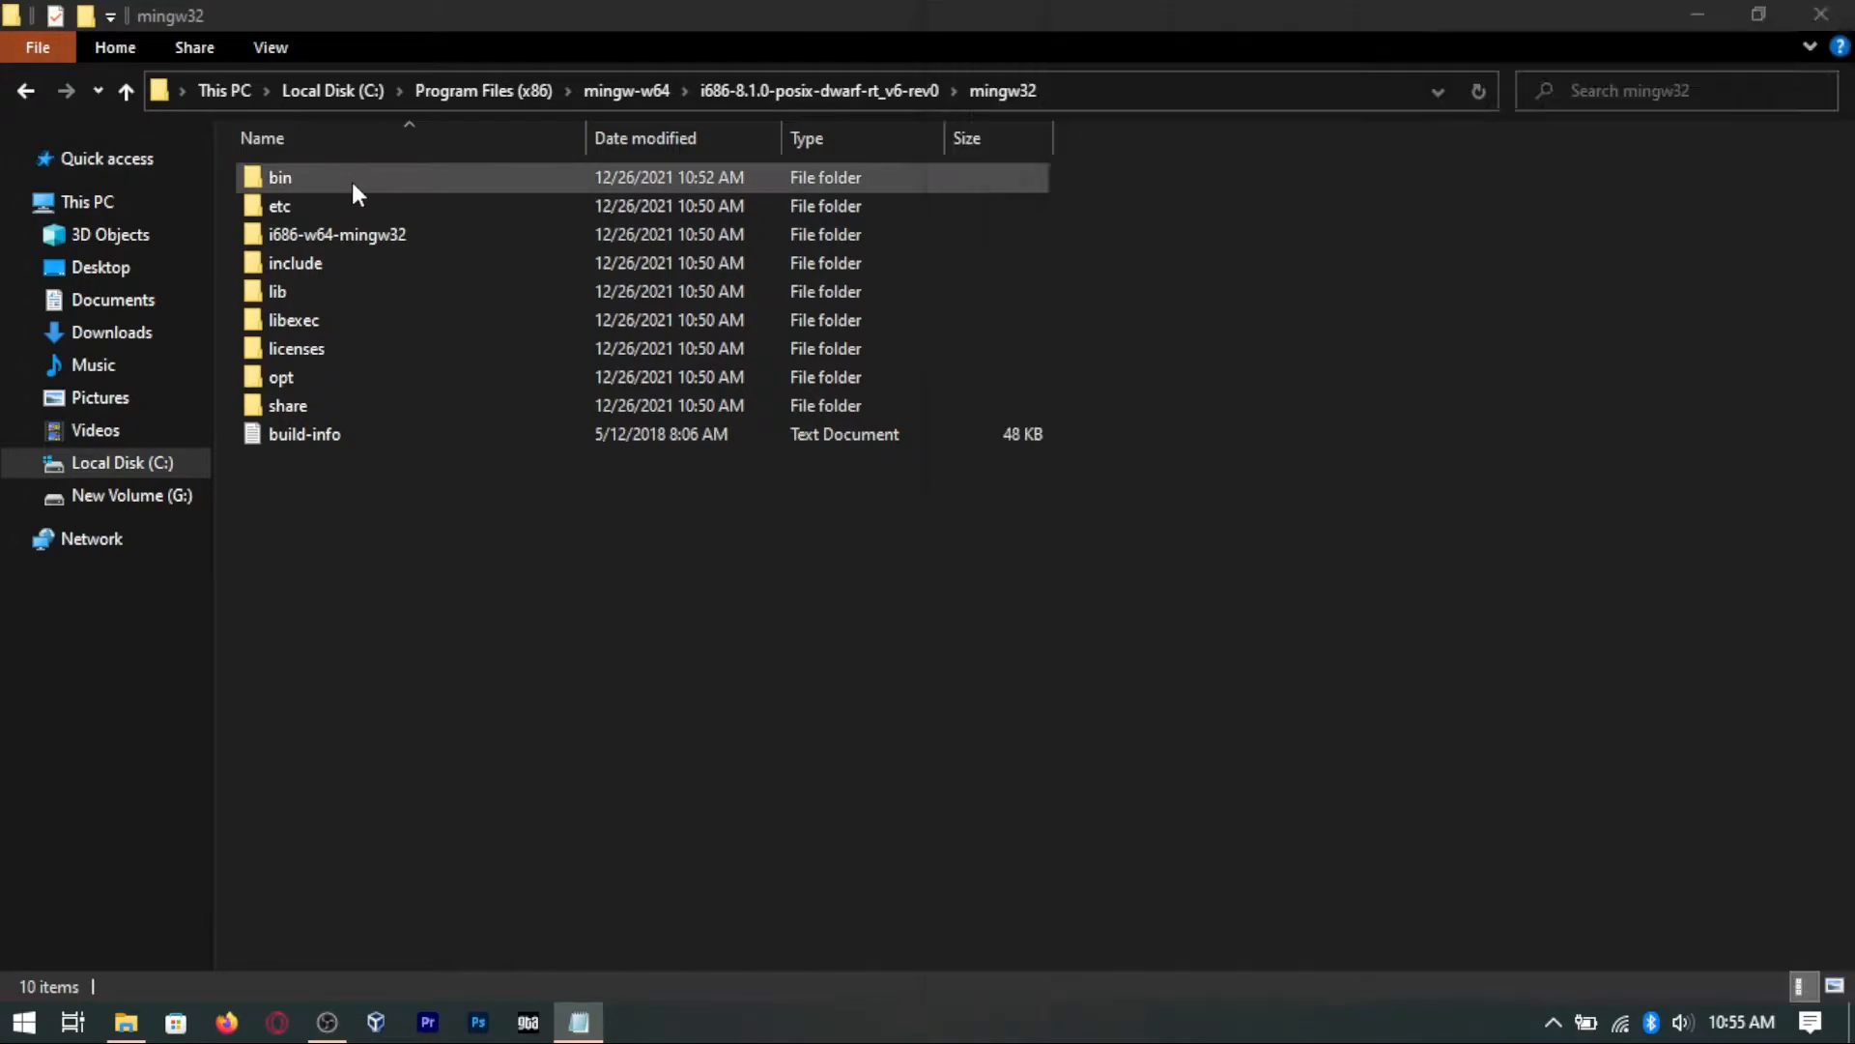
double_click(352, 181)
click(764, 92)
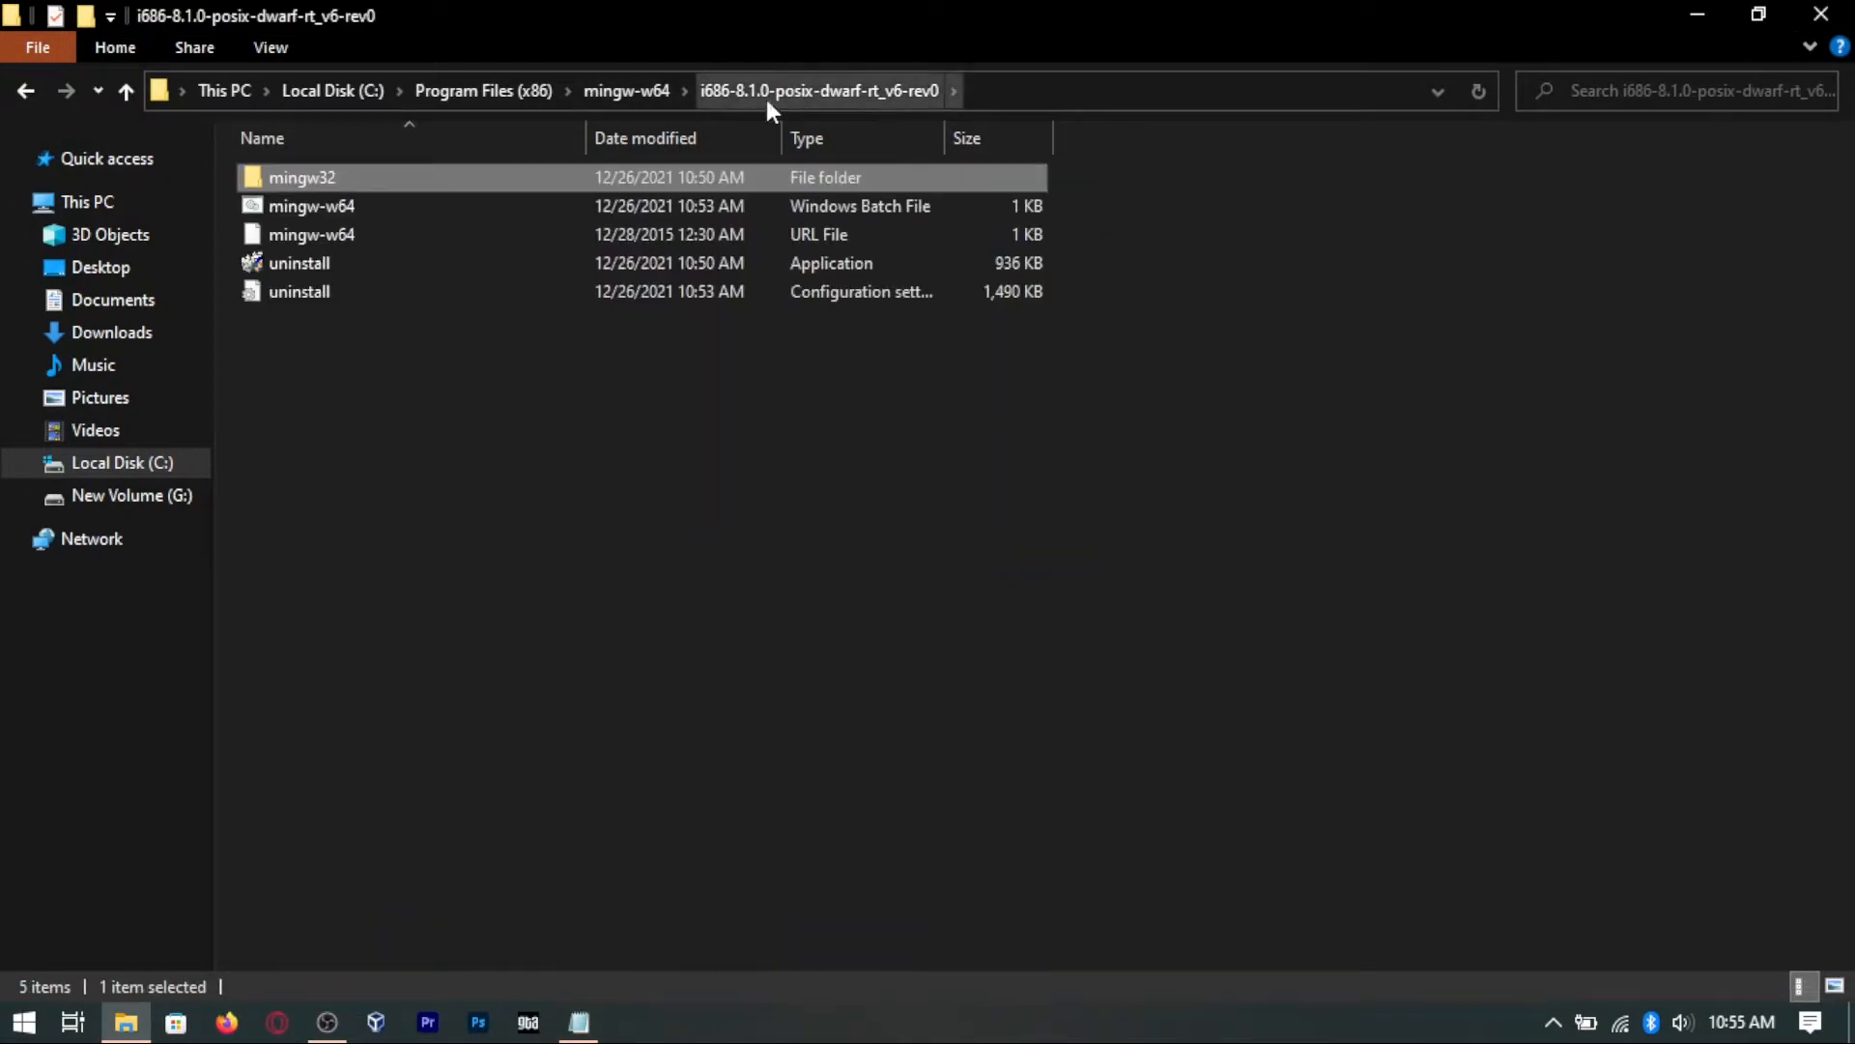
double_click(410, 182)
double_click(460, 184)
click(1172, 90)
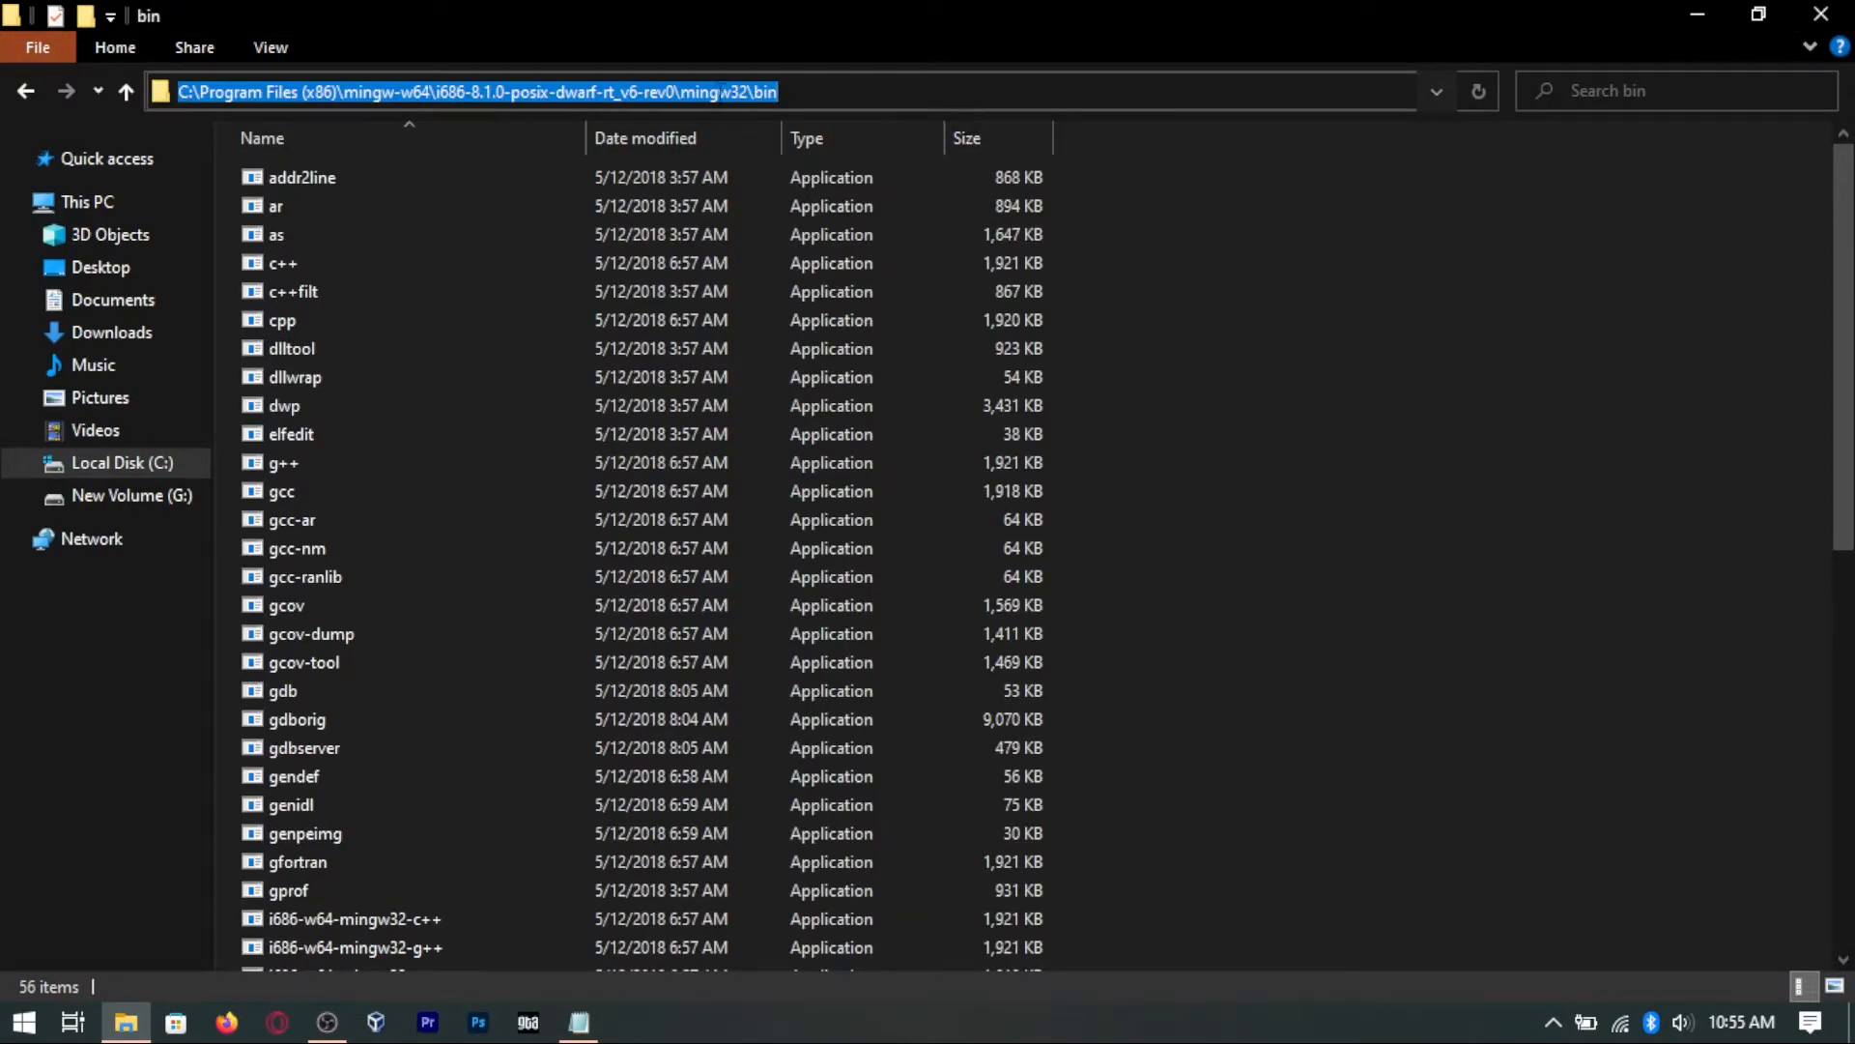
right_click(718, 92)
click(797, 177)
Step: Add the line 'NOW CLICK START BUTTON AND TYPE ENV' to the Notepad instructions
key(alt+Tab)
key(Return)
text(NOW CLICK)
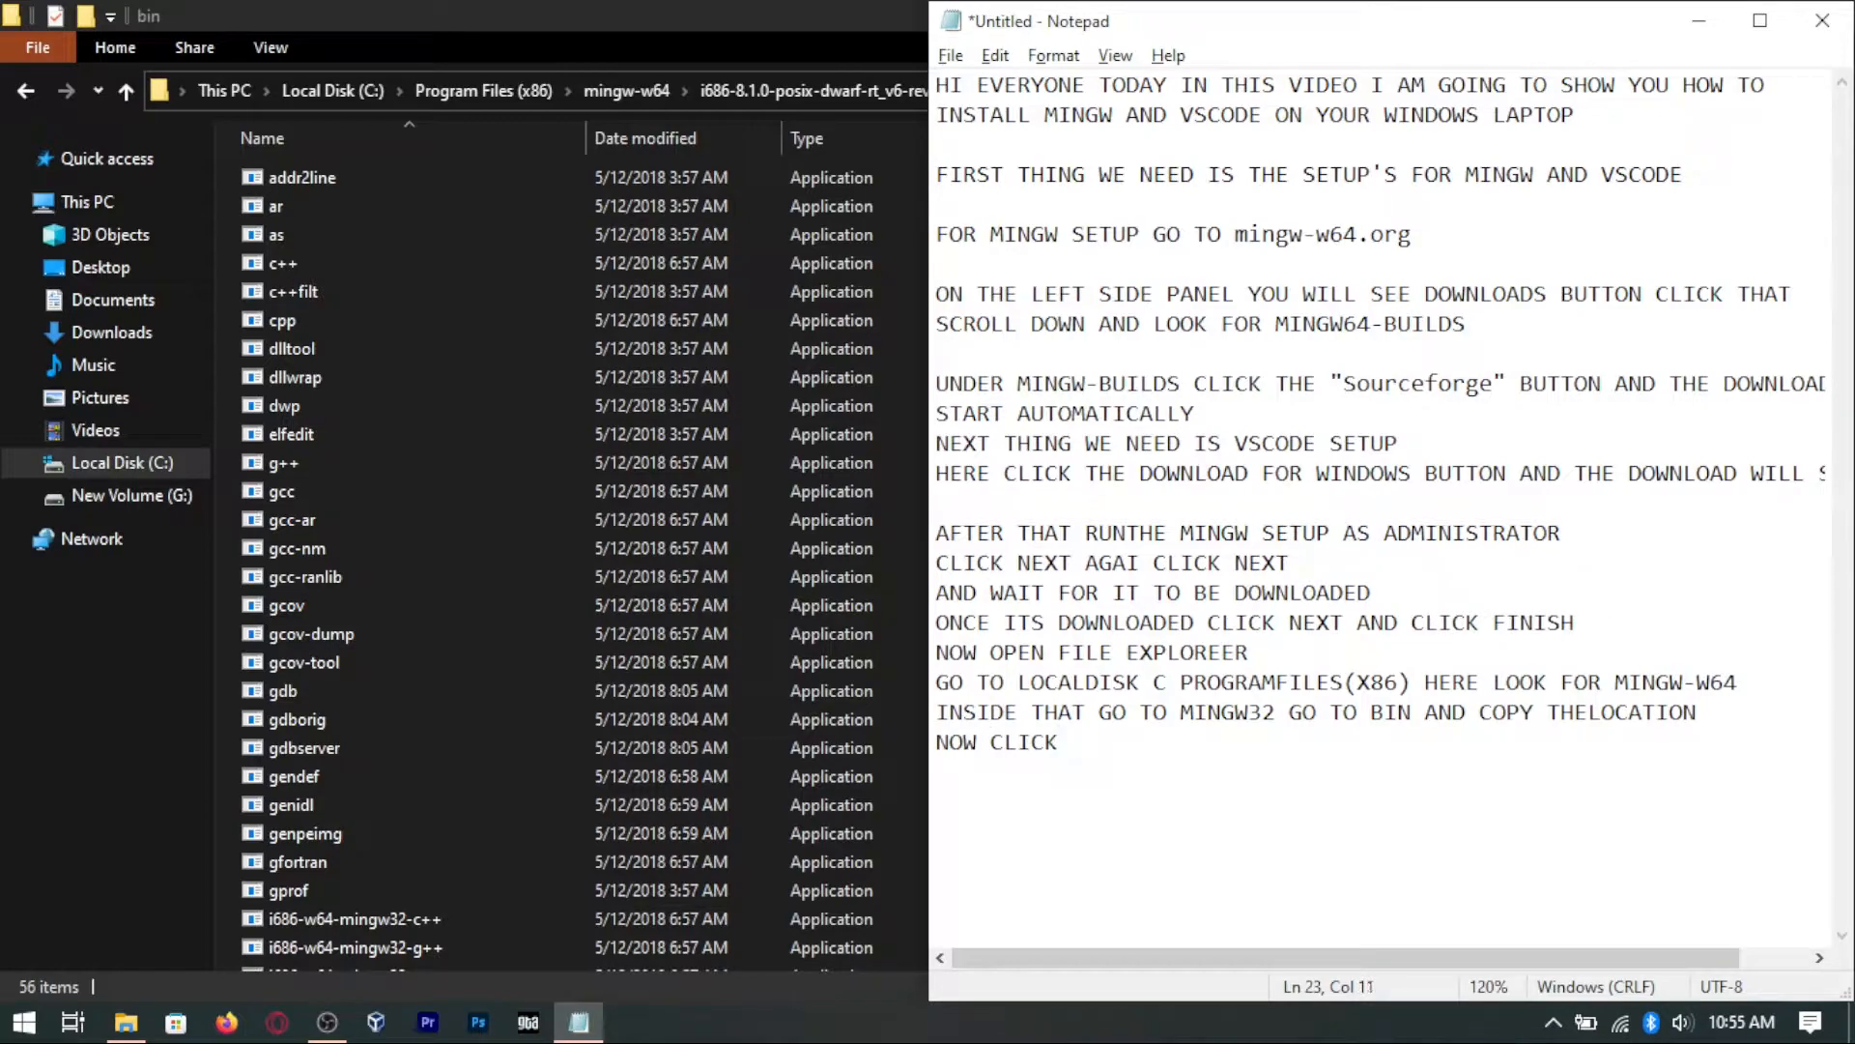
text( START BUTTON)
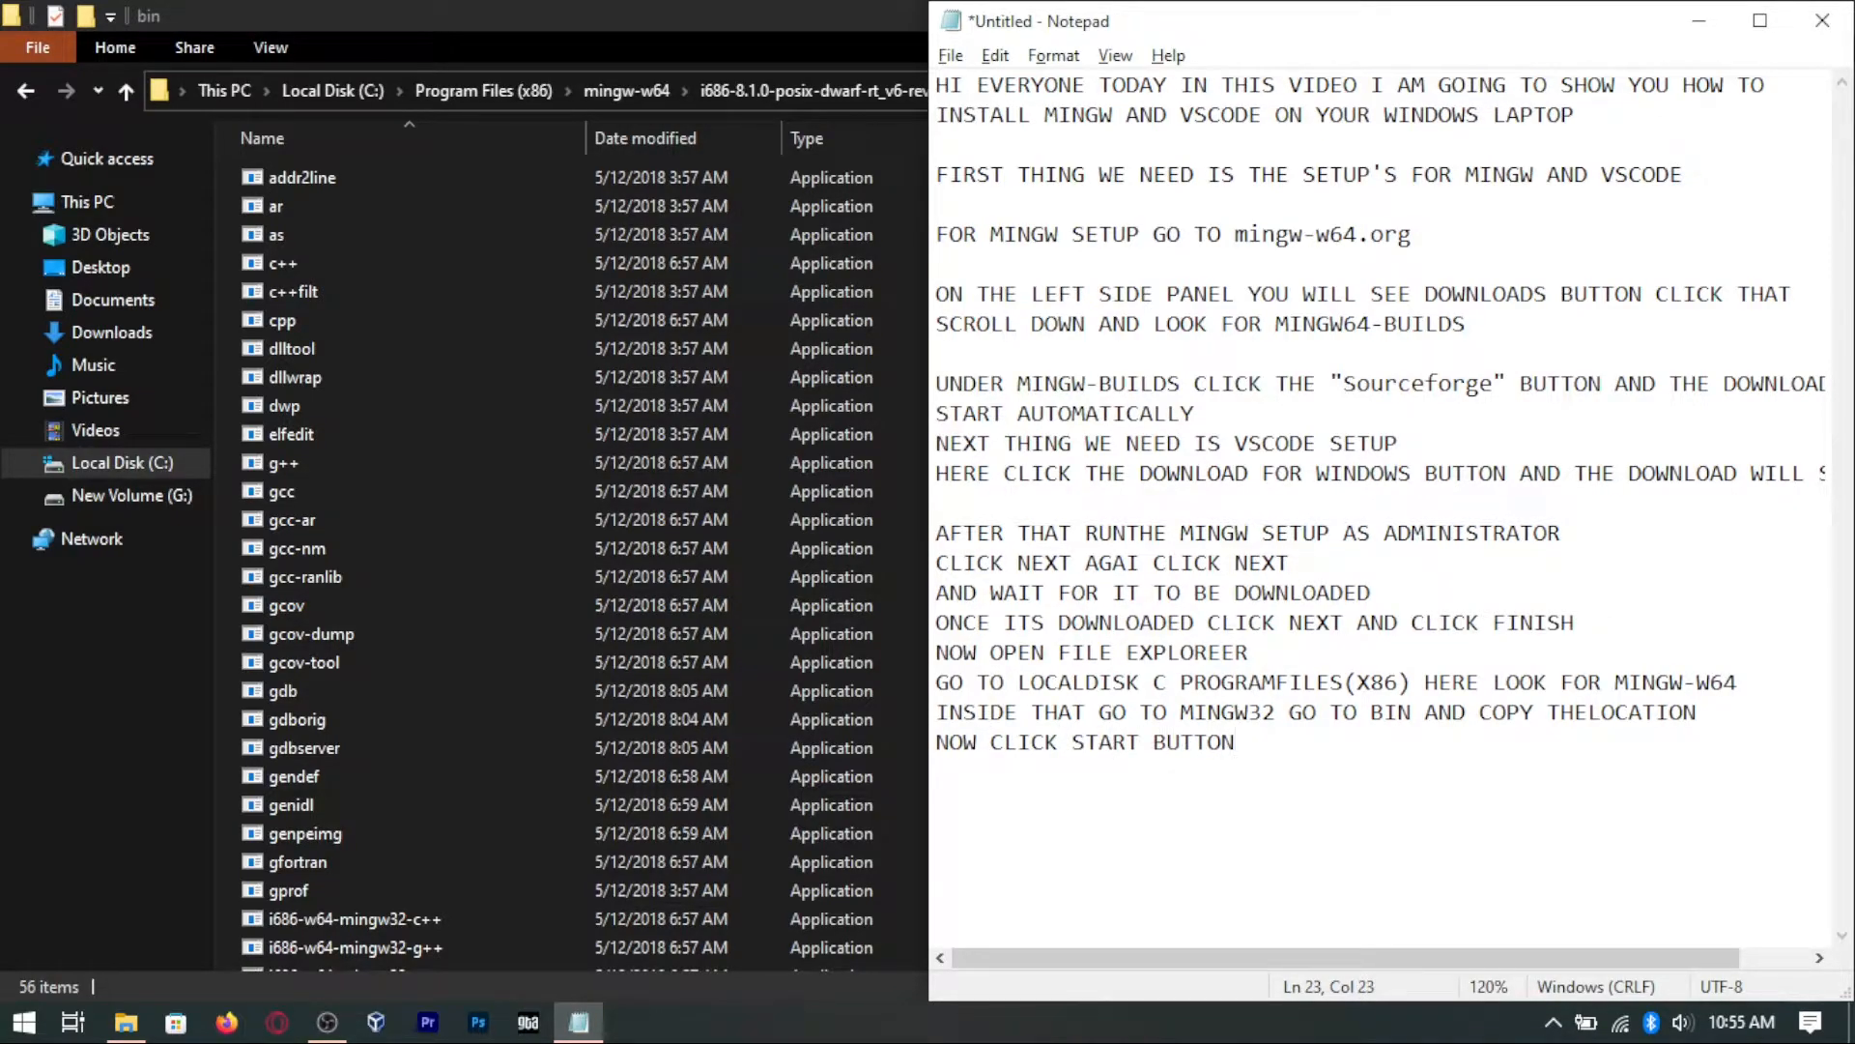
text( AND TYPE ENV)
Step: Search Windows for 'ENV' and open the system environment variables settings
key(super)
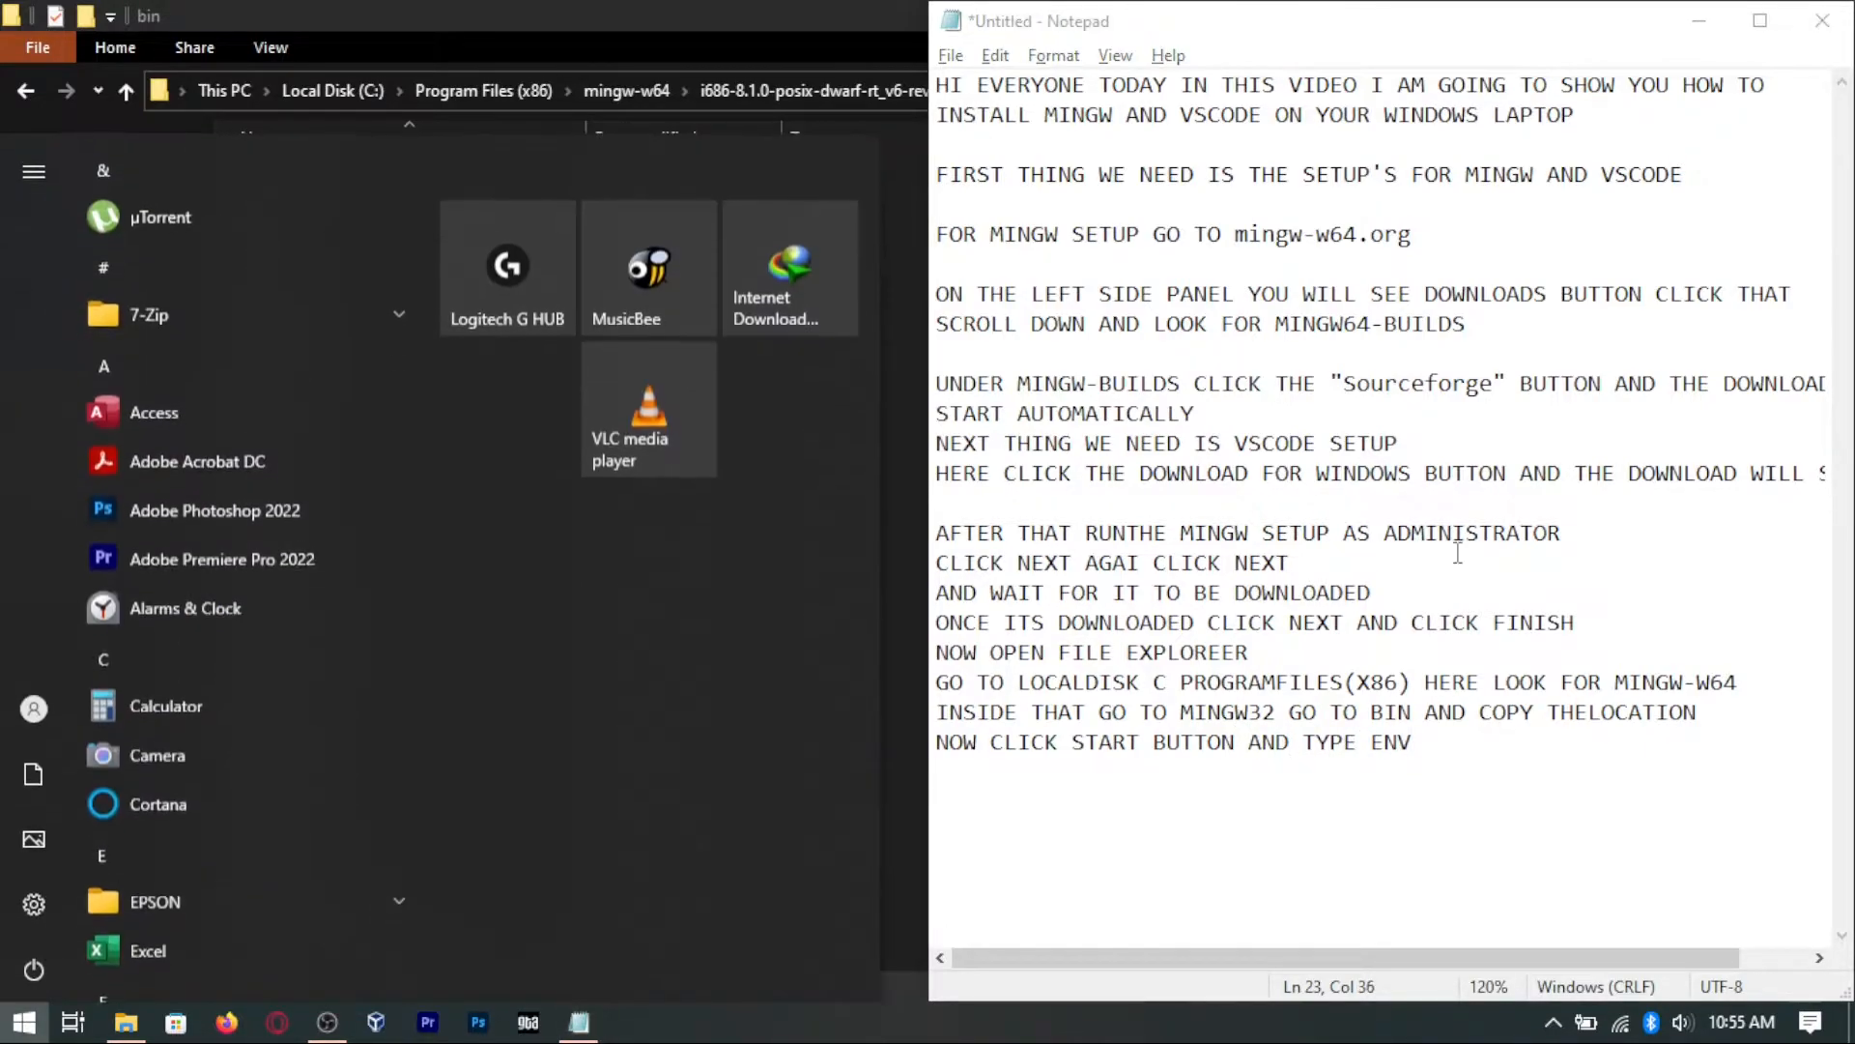
text(ENV)
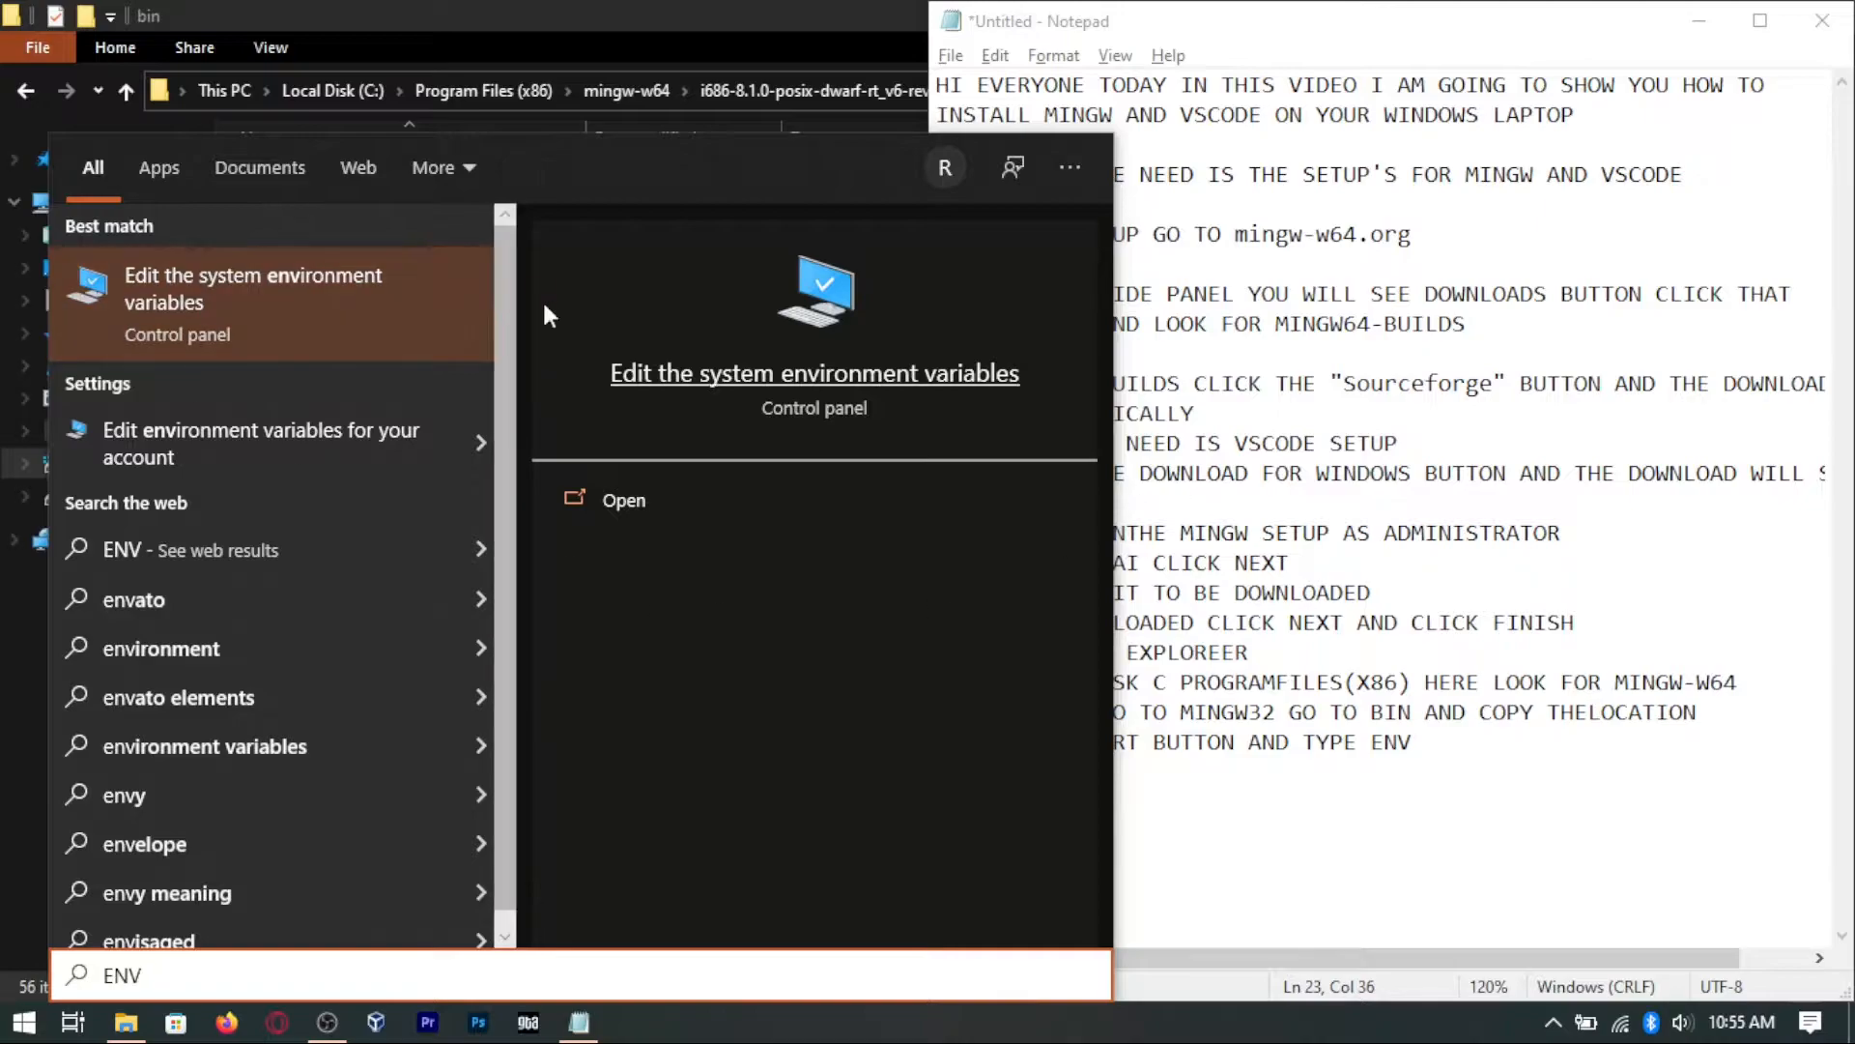
click(240, 292)
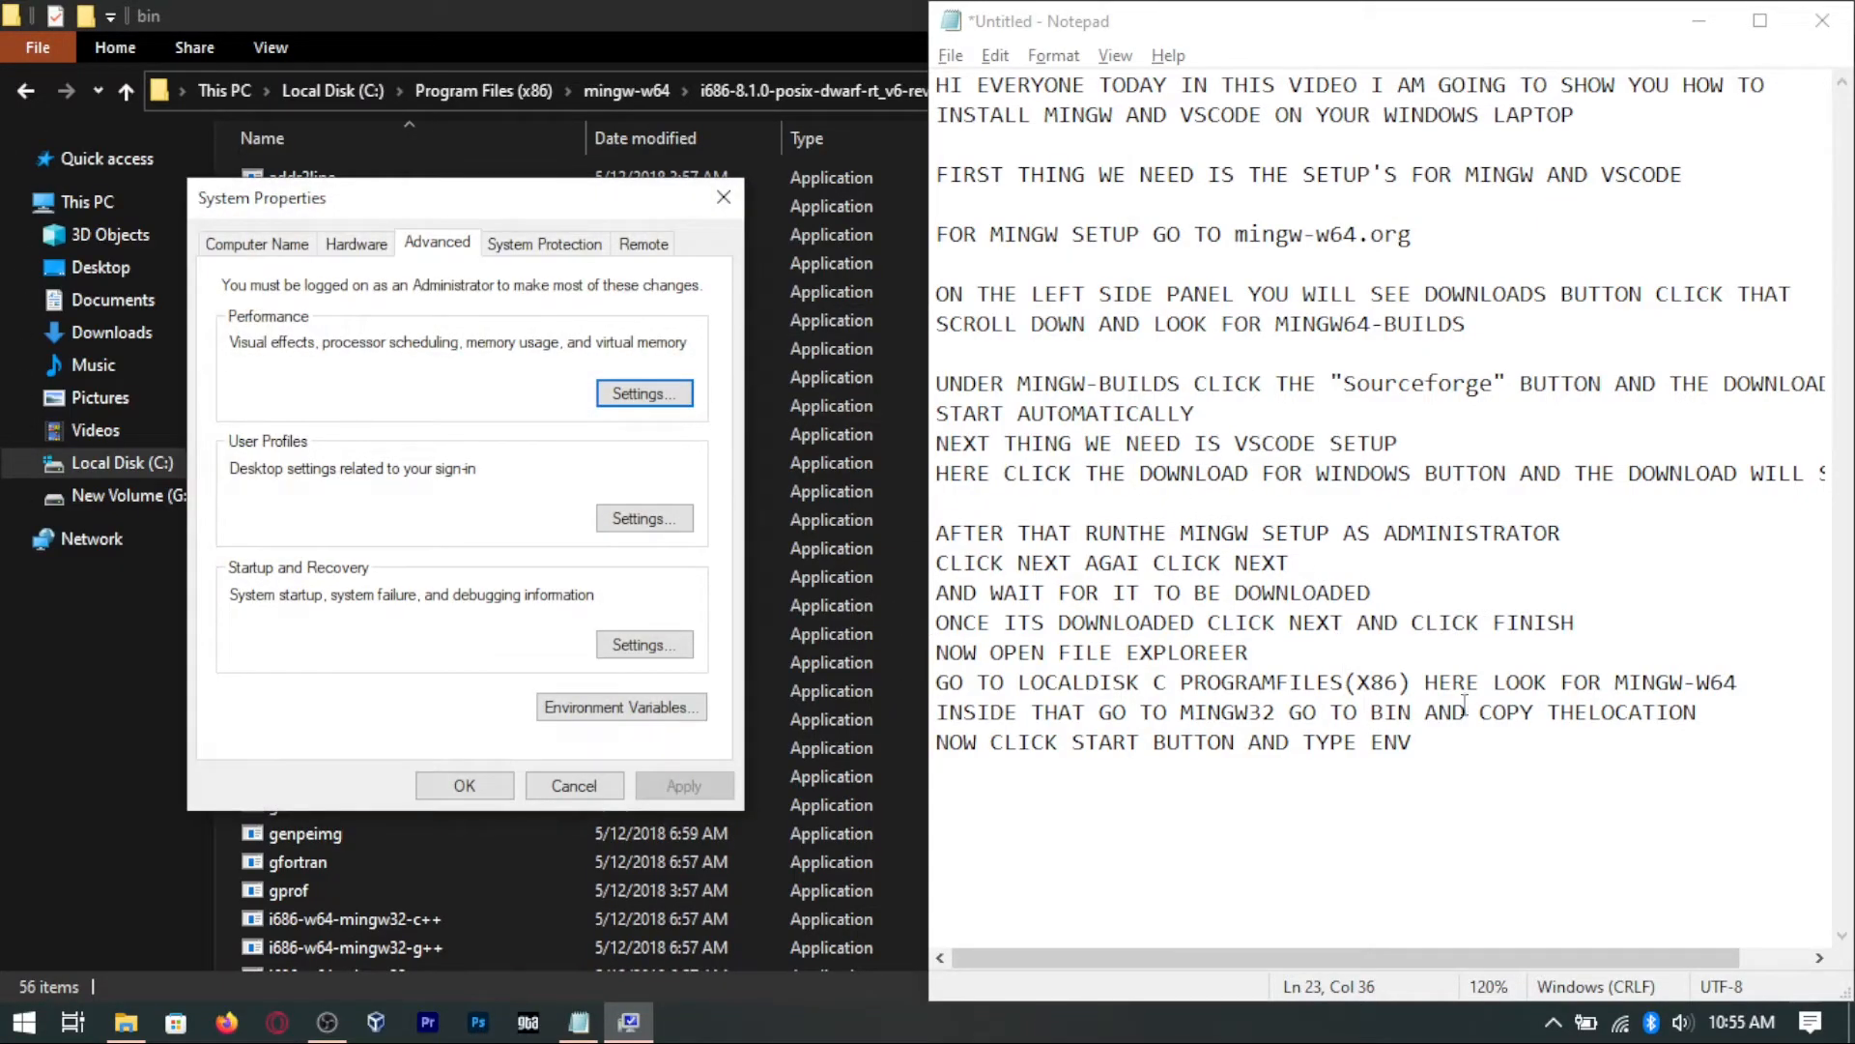
Step: Add the line 'HERE GO TO Environment Variables' below the existing instructions in Notepad
click(1432, 740)
key(Return)
text(HERE )
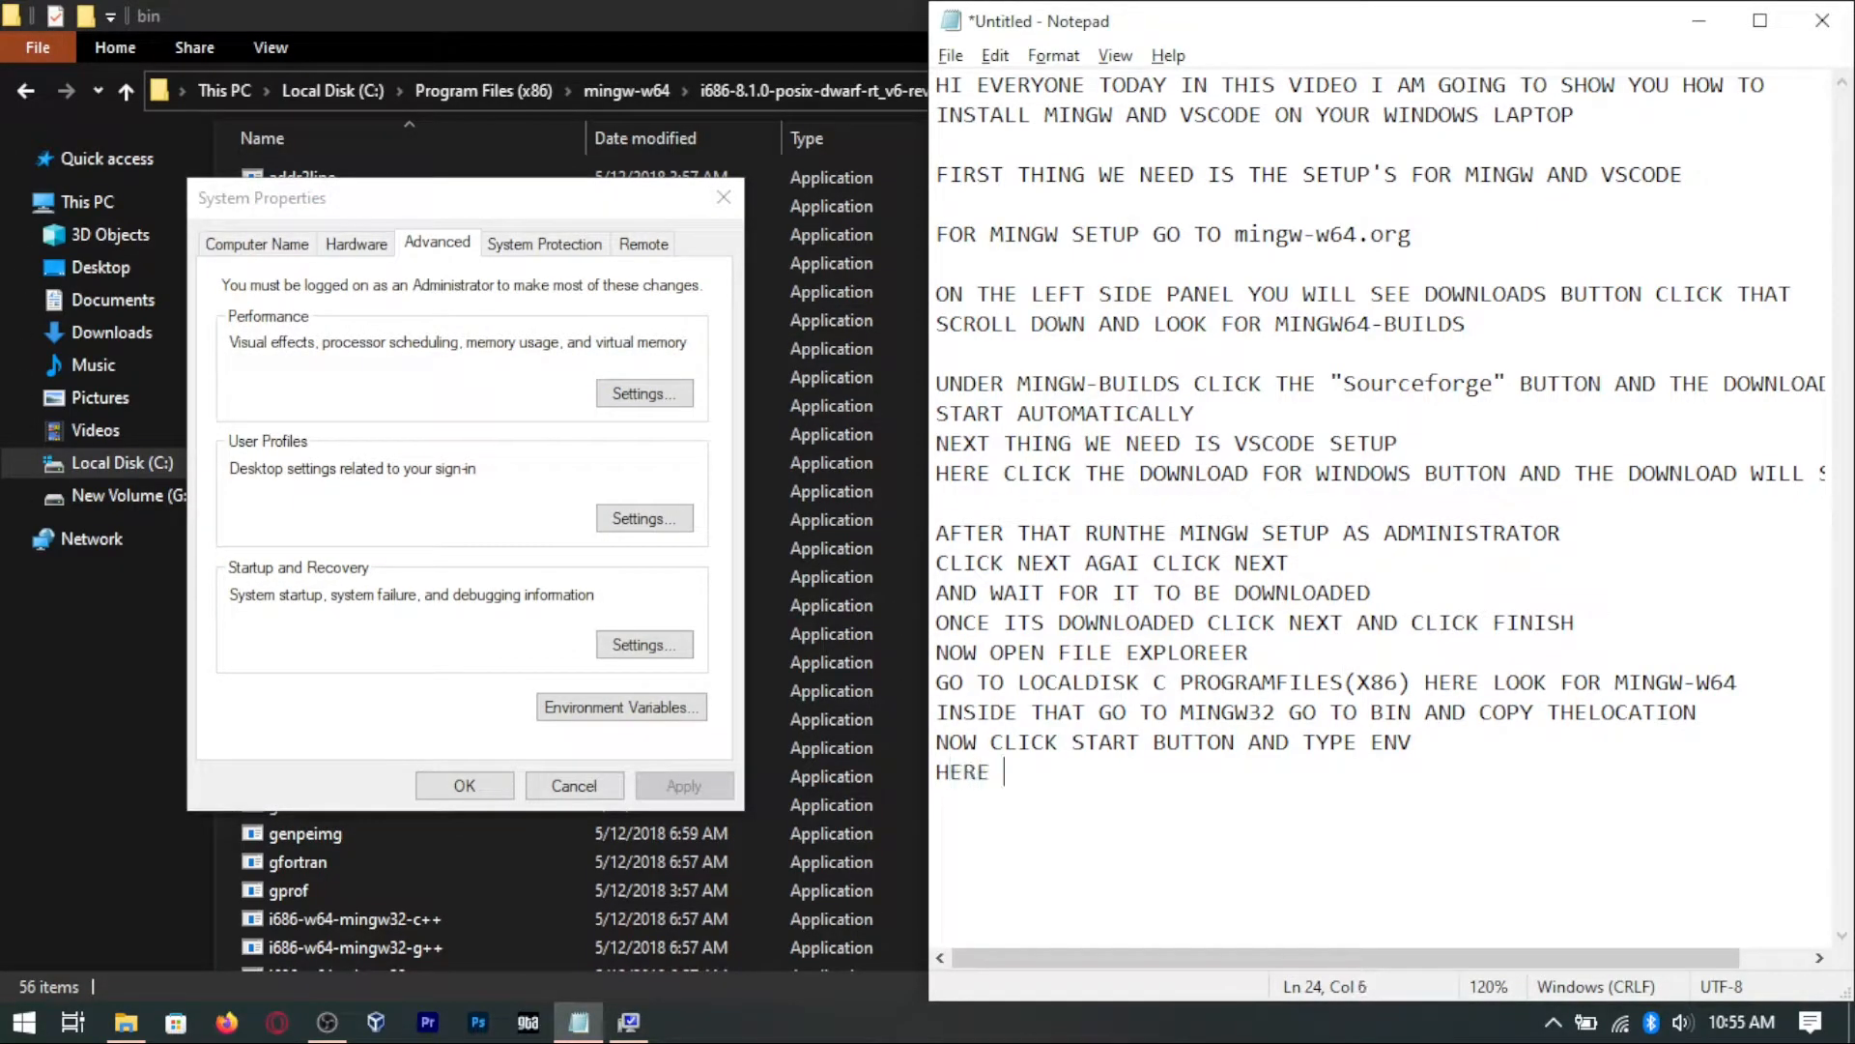
text(GO TO Environment )
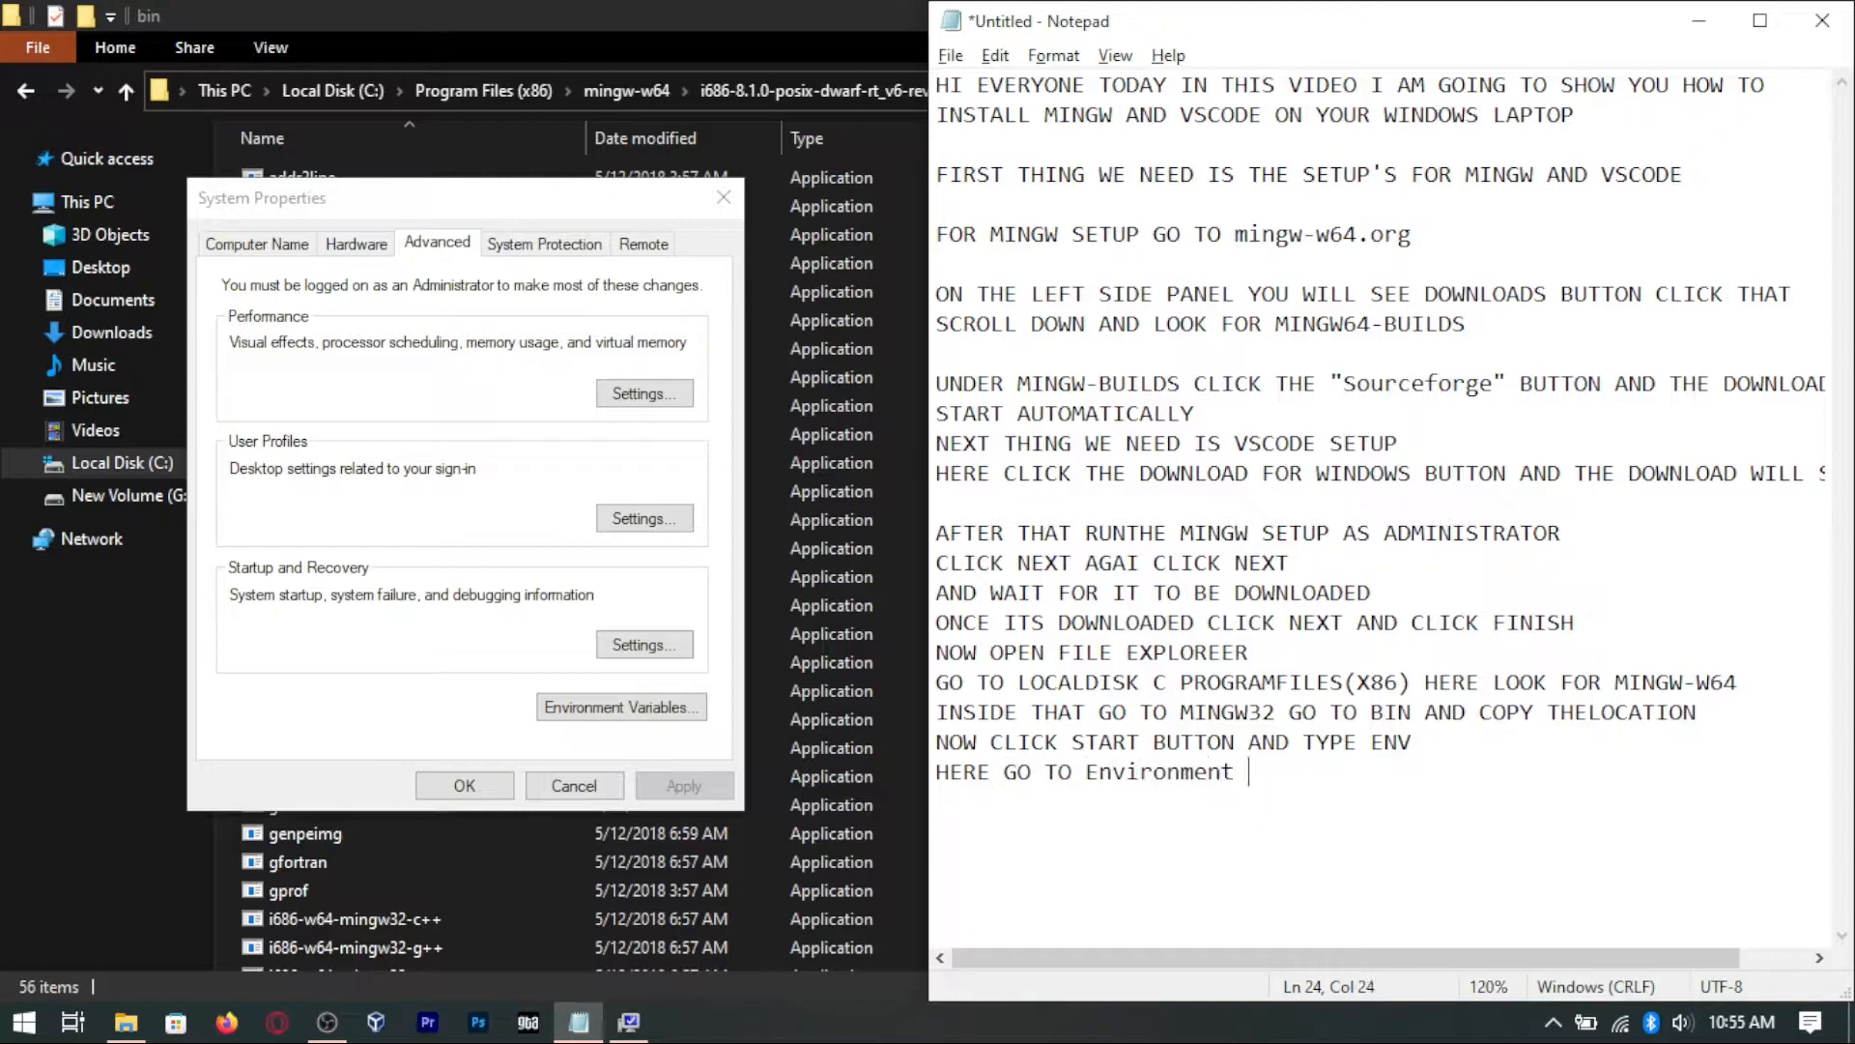
text(Variables)
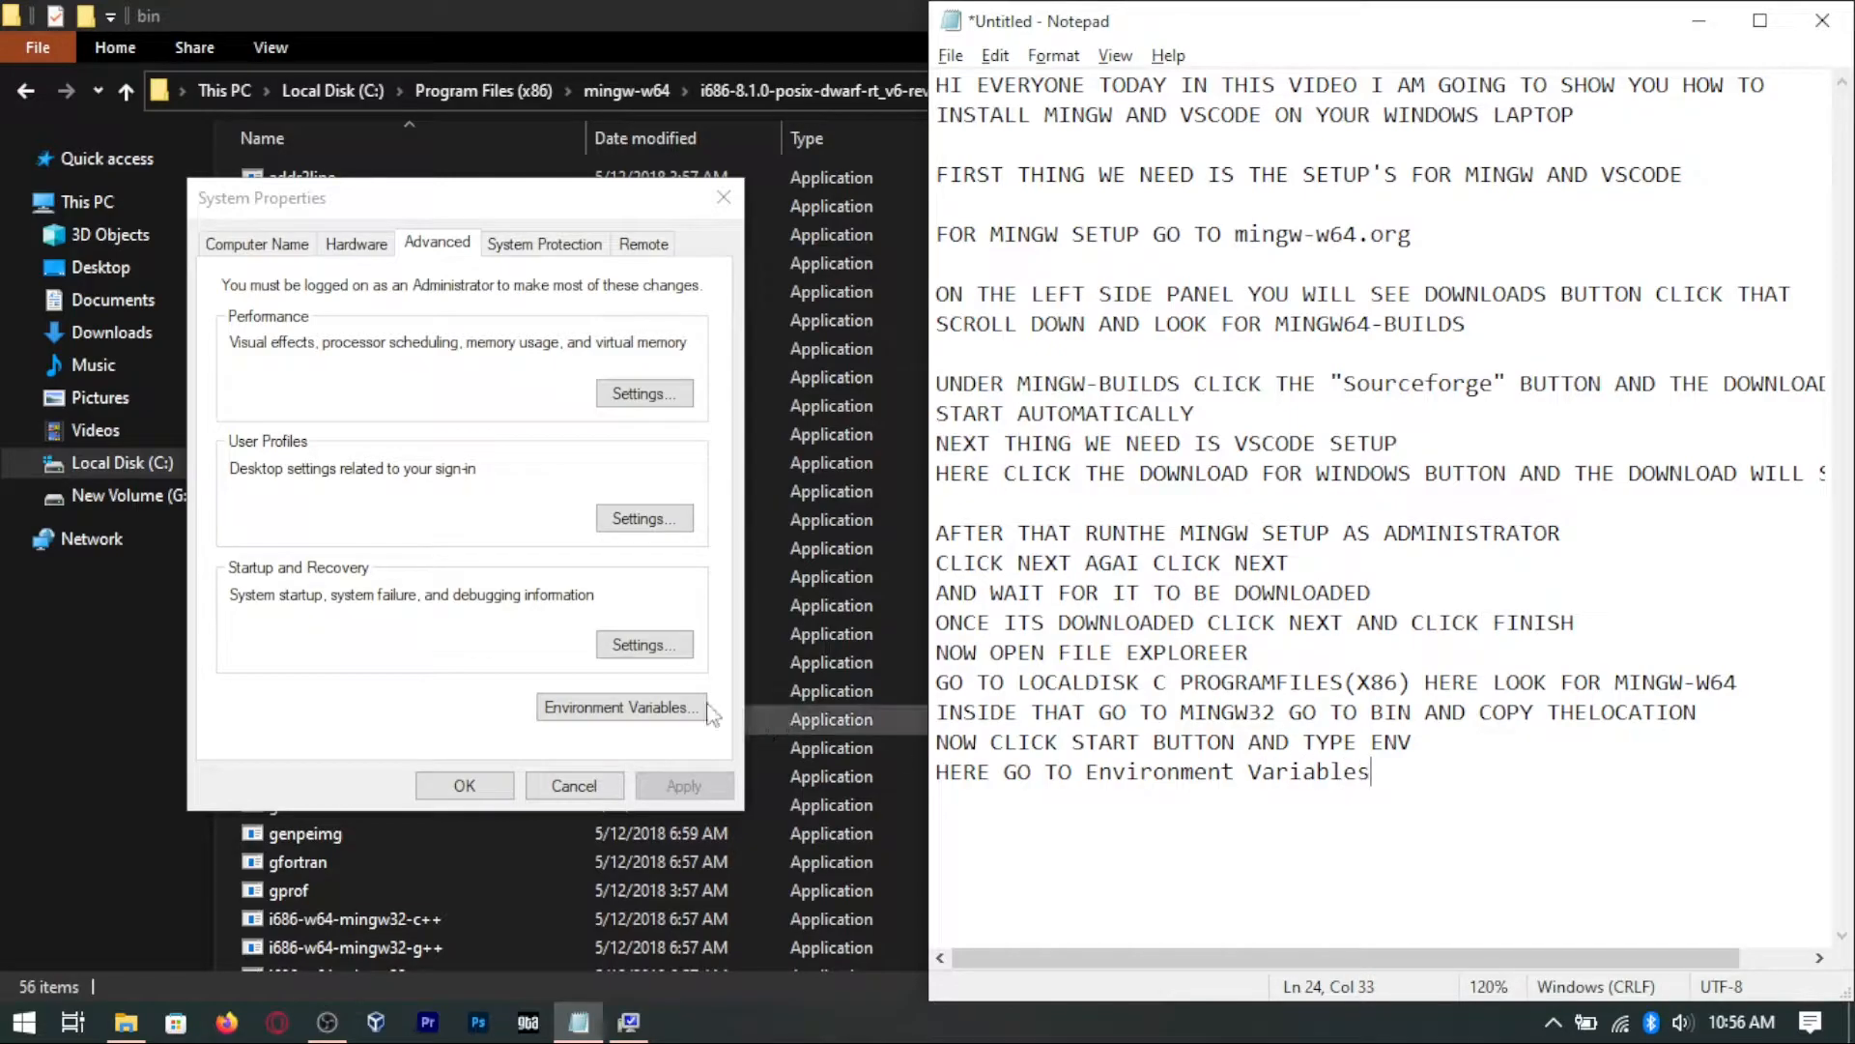
Step: Open the Environment Variables settings and move that window clear of the Notepad text
click(666, 706)
drag(874, 184, 332, 177)
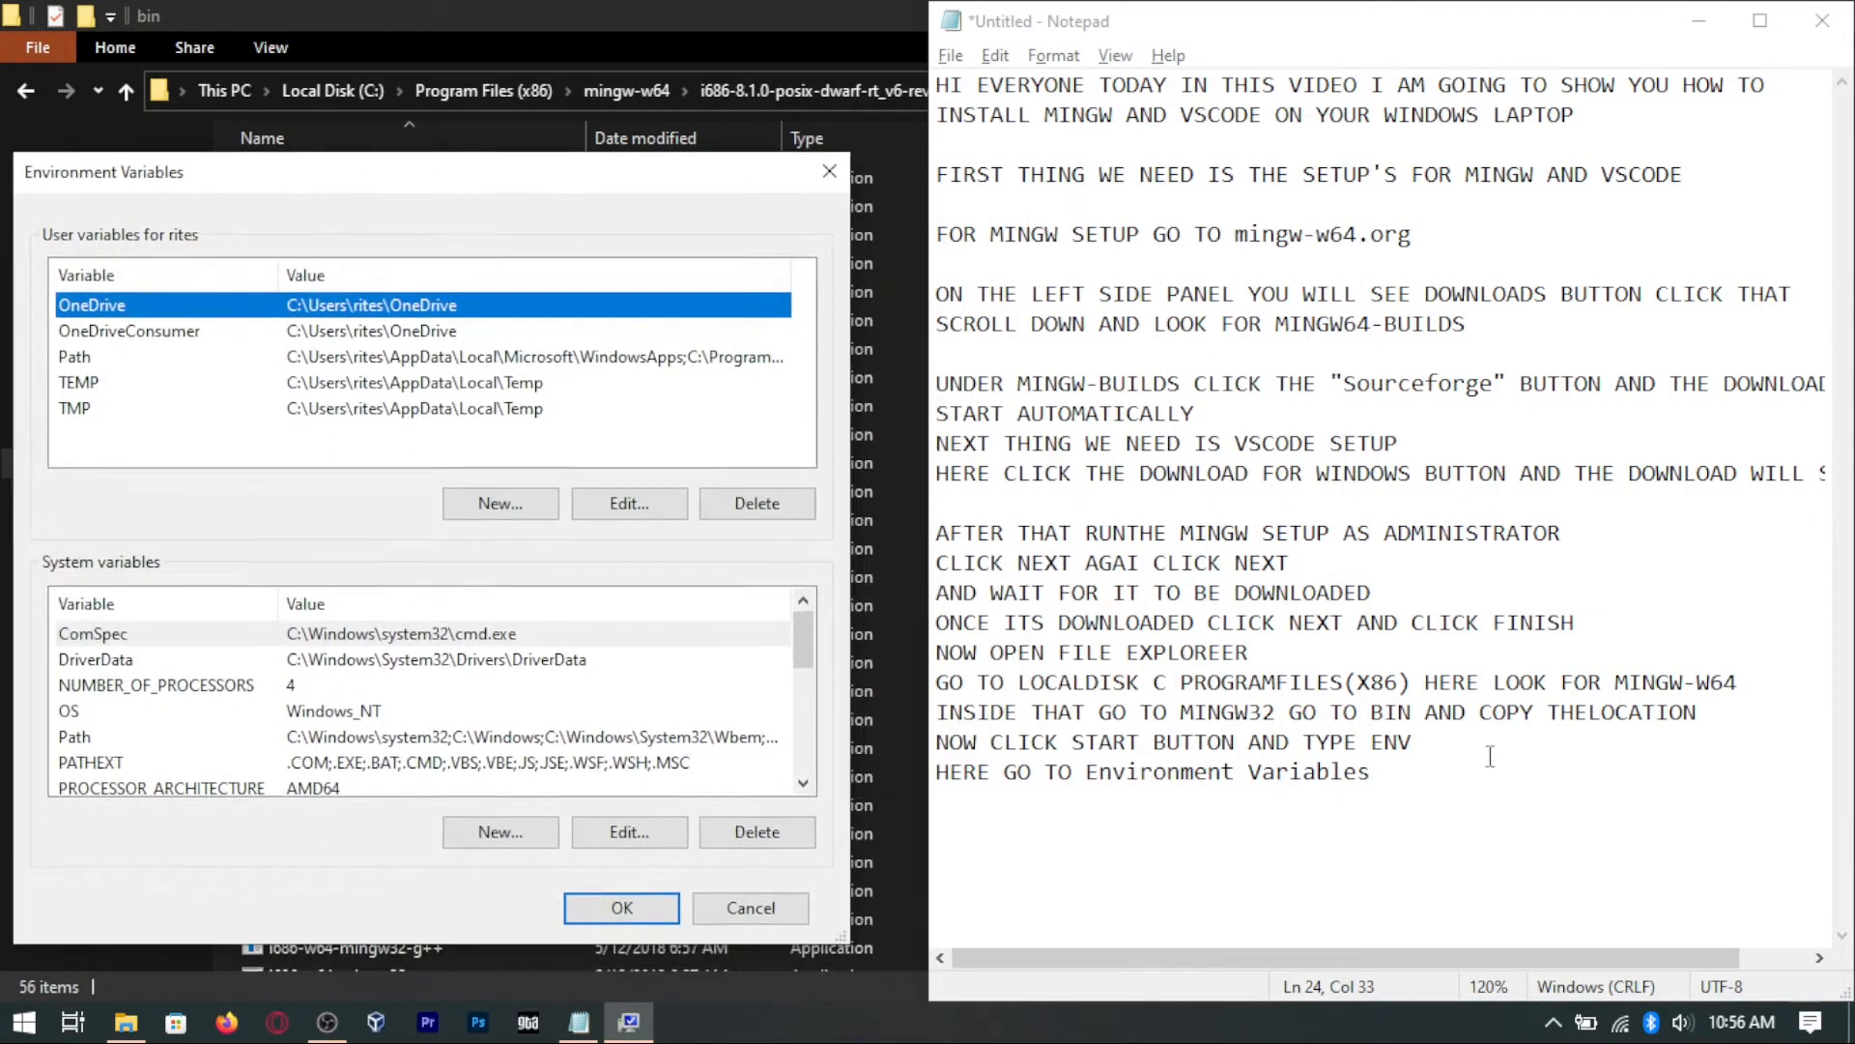
Step: Add the line 'UNDER SYSTEM VARIABLES SELECT PATH AND CLICK EDIT' below the existing Notepad instructions
click(1491, 764)
key(Return)
text(UNDER )
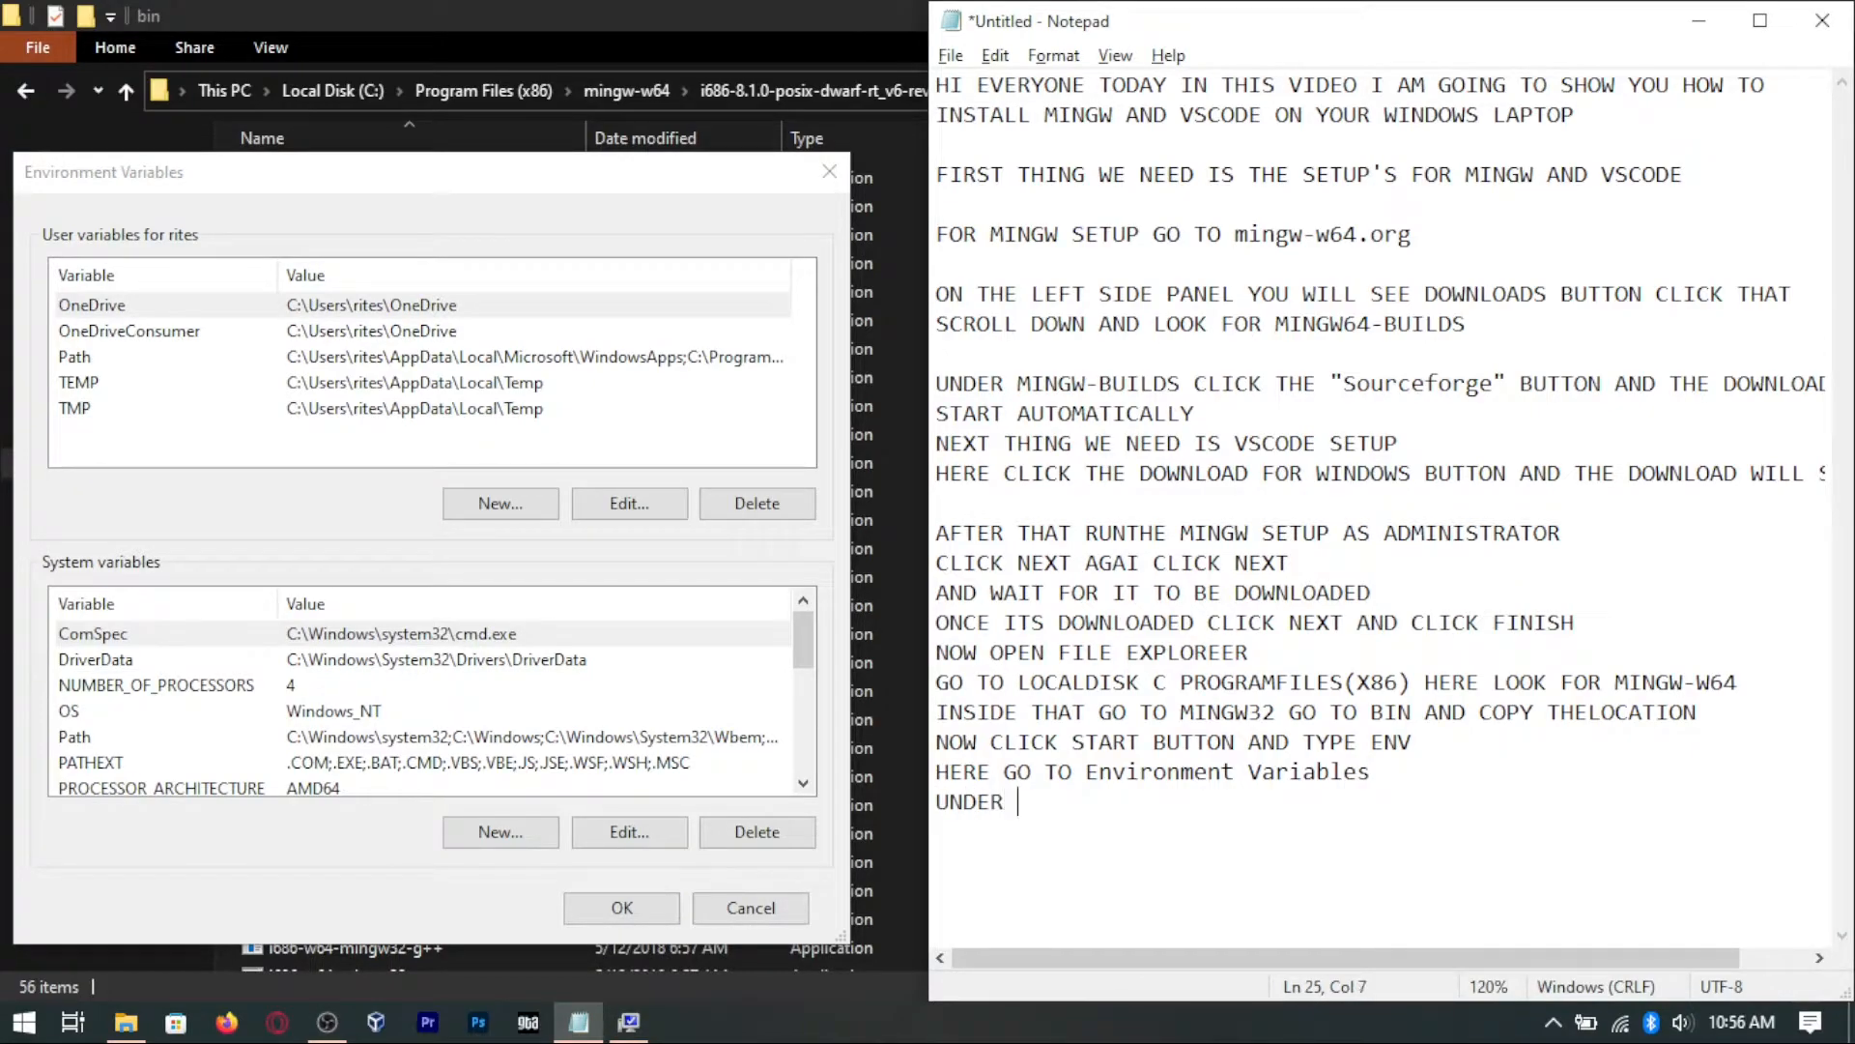
text(SYSTEM AVARI)
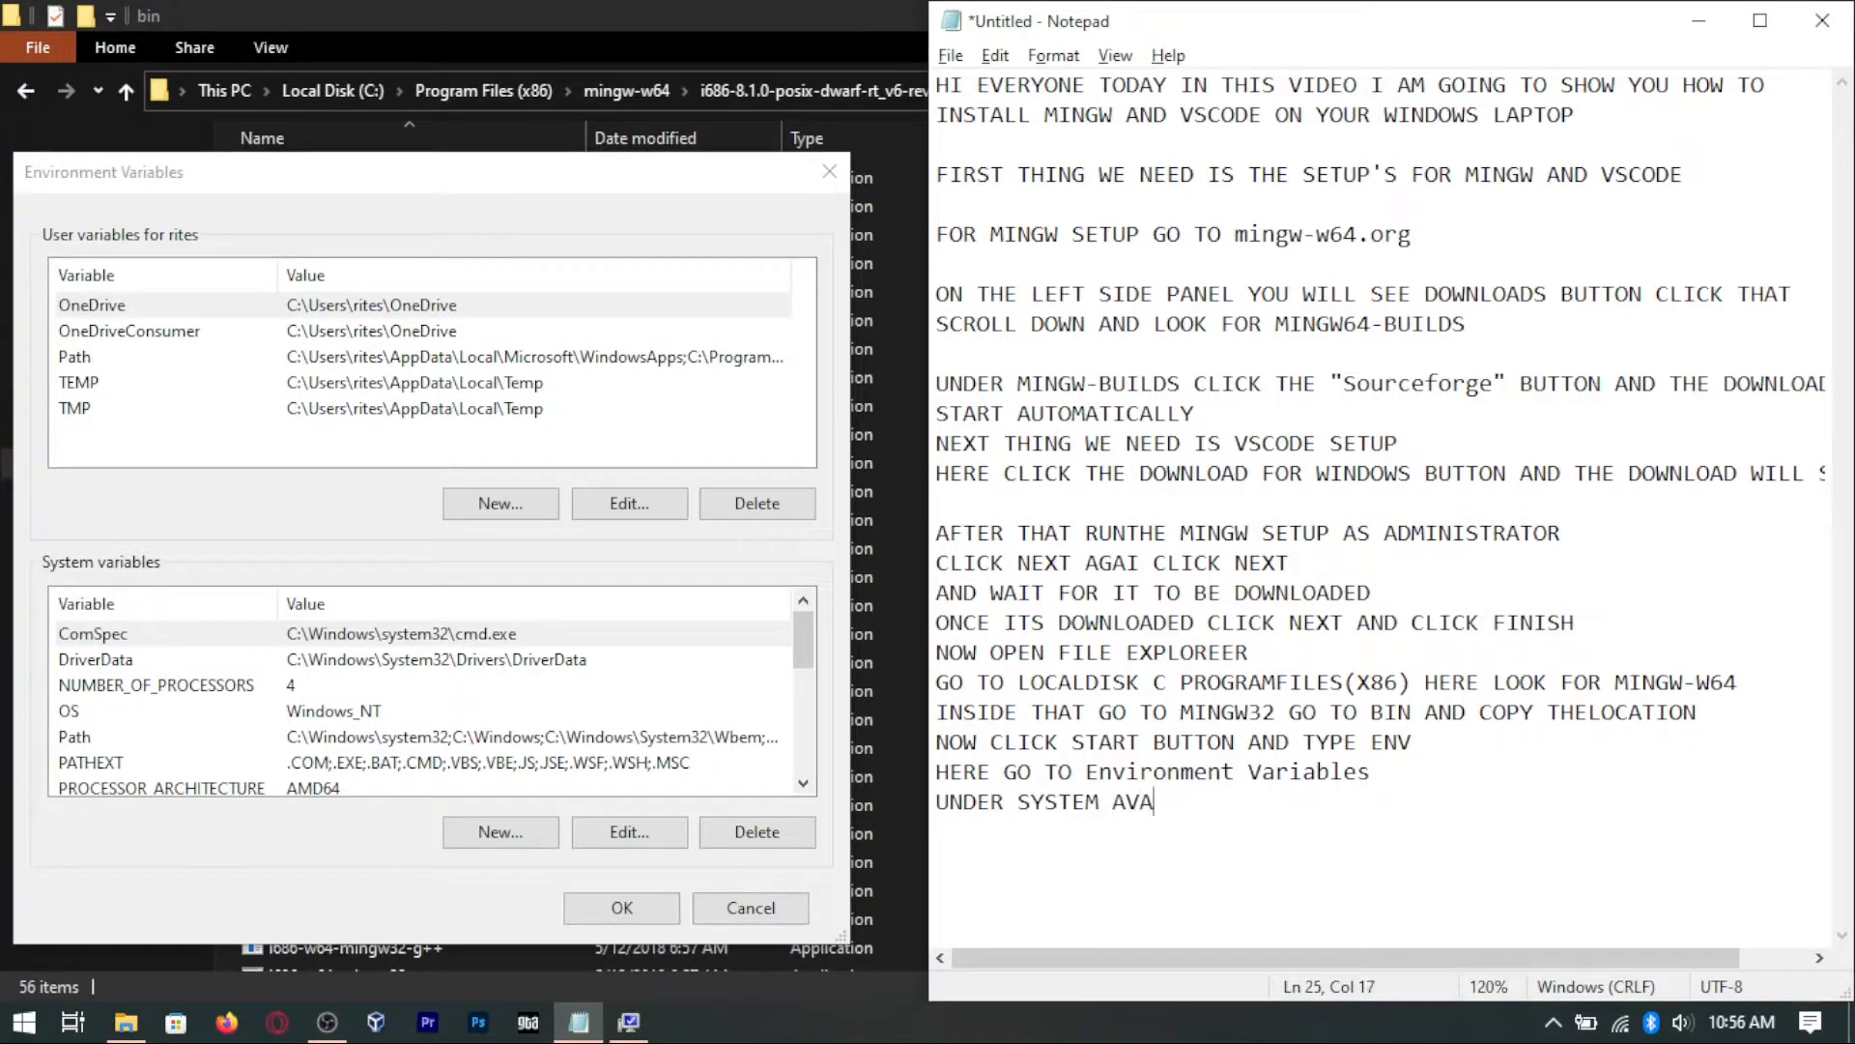
key(BackSpace)
key(BackSpace)
key(BackSpace)
key(BackSpace)
key(BackSpace)
text(VARIABLES)
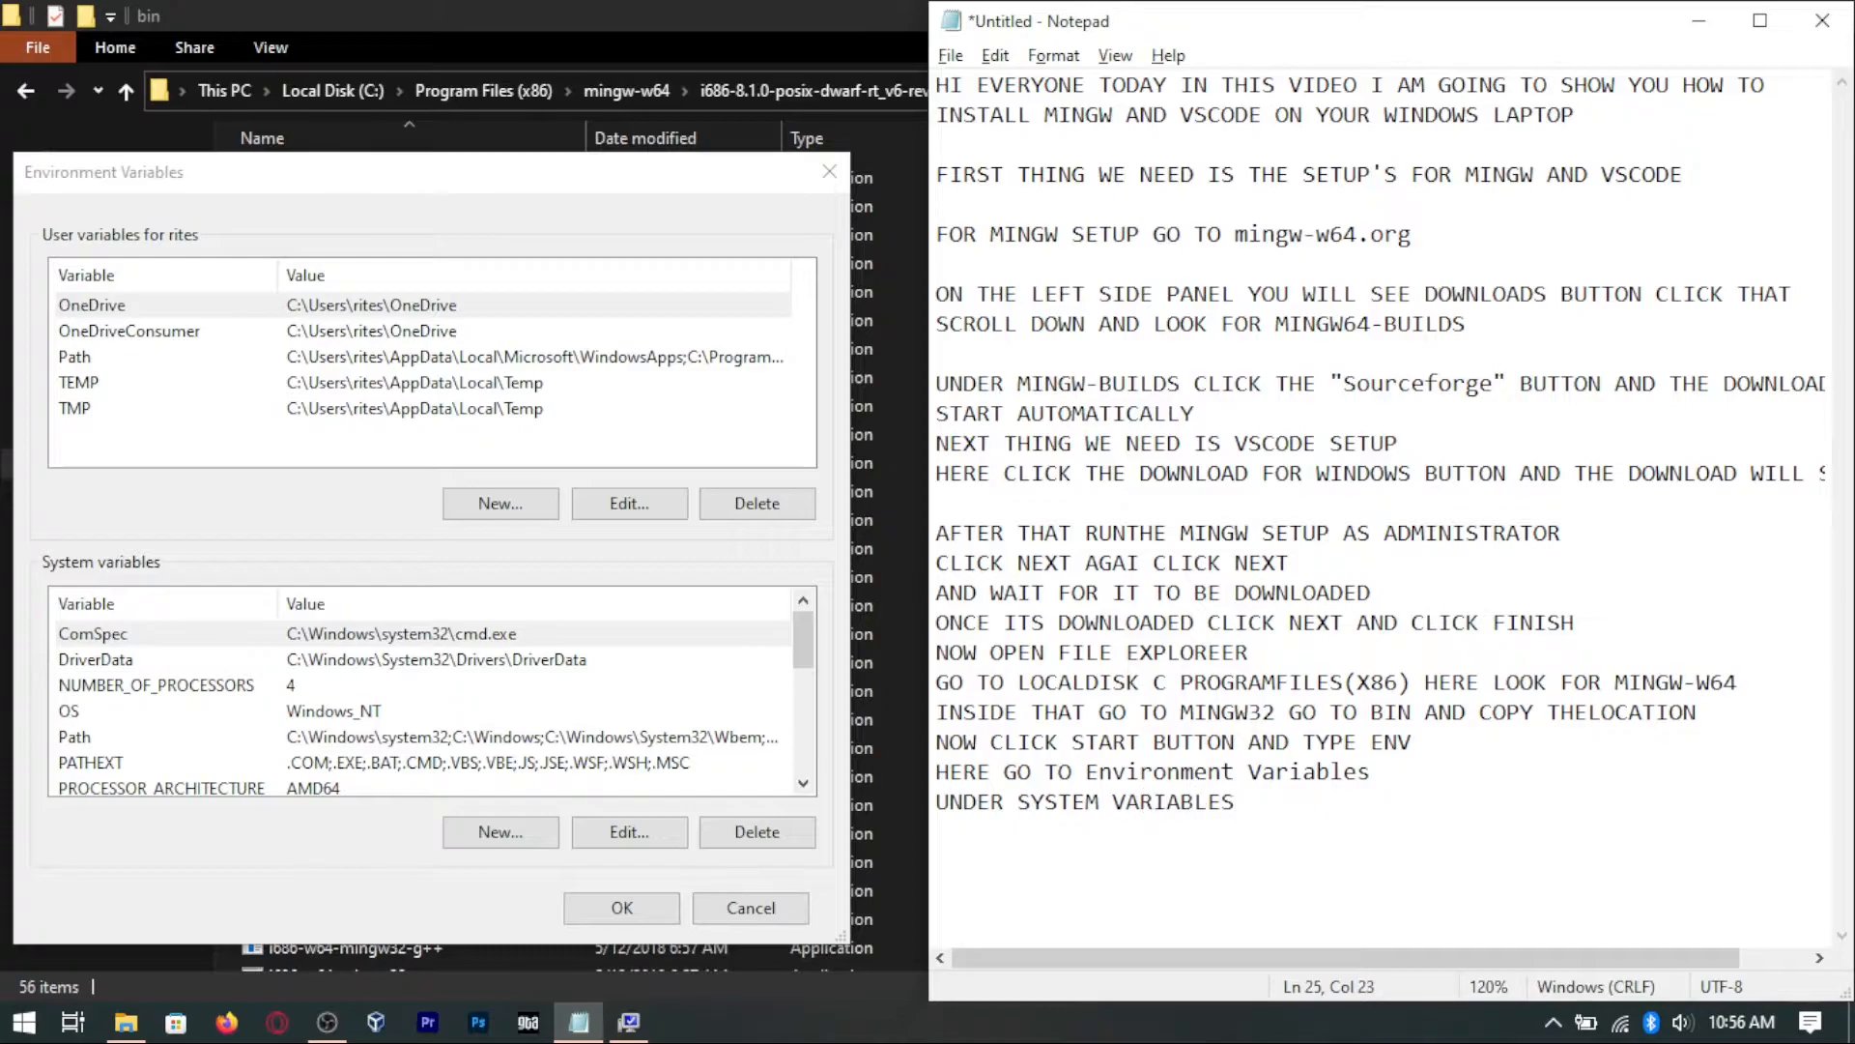
text( SELECT PATH AND CLICK EDIT)
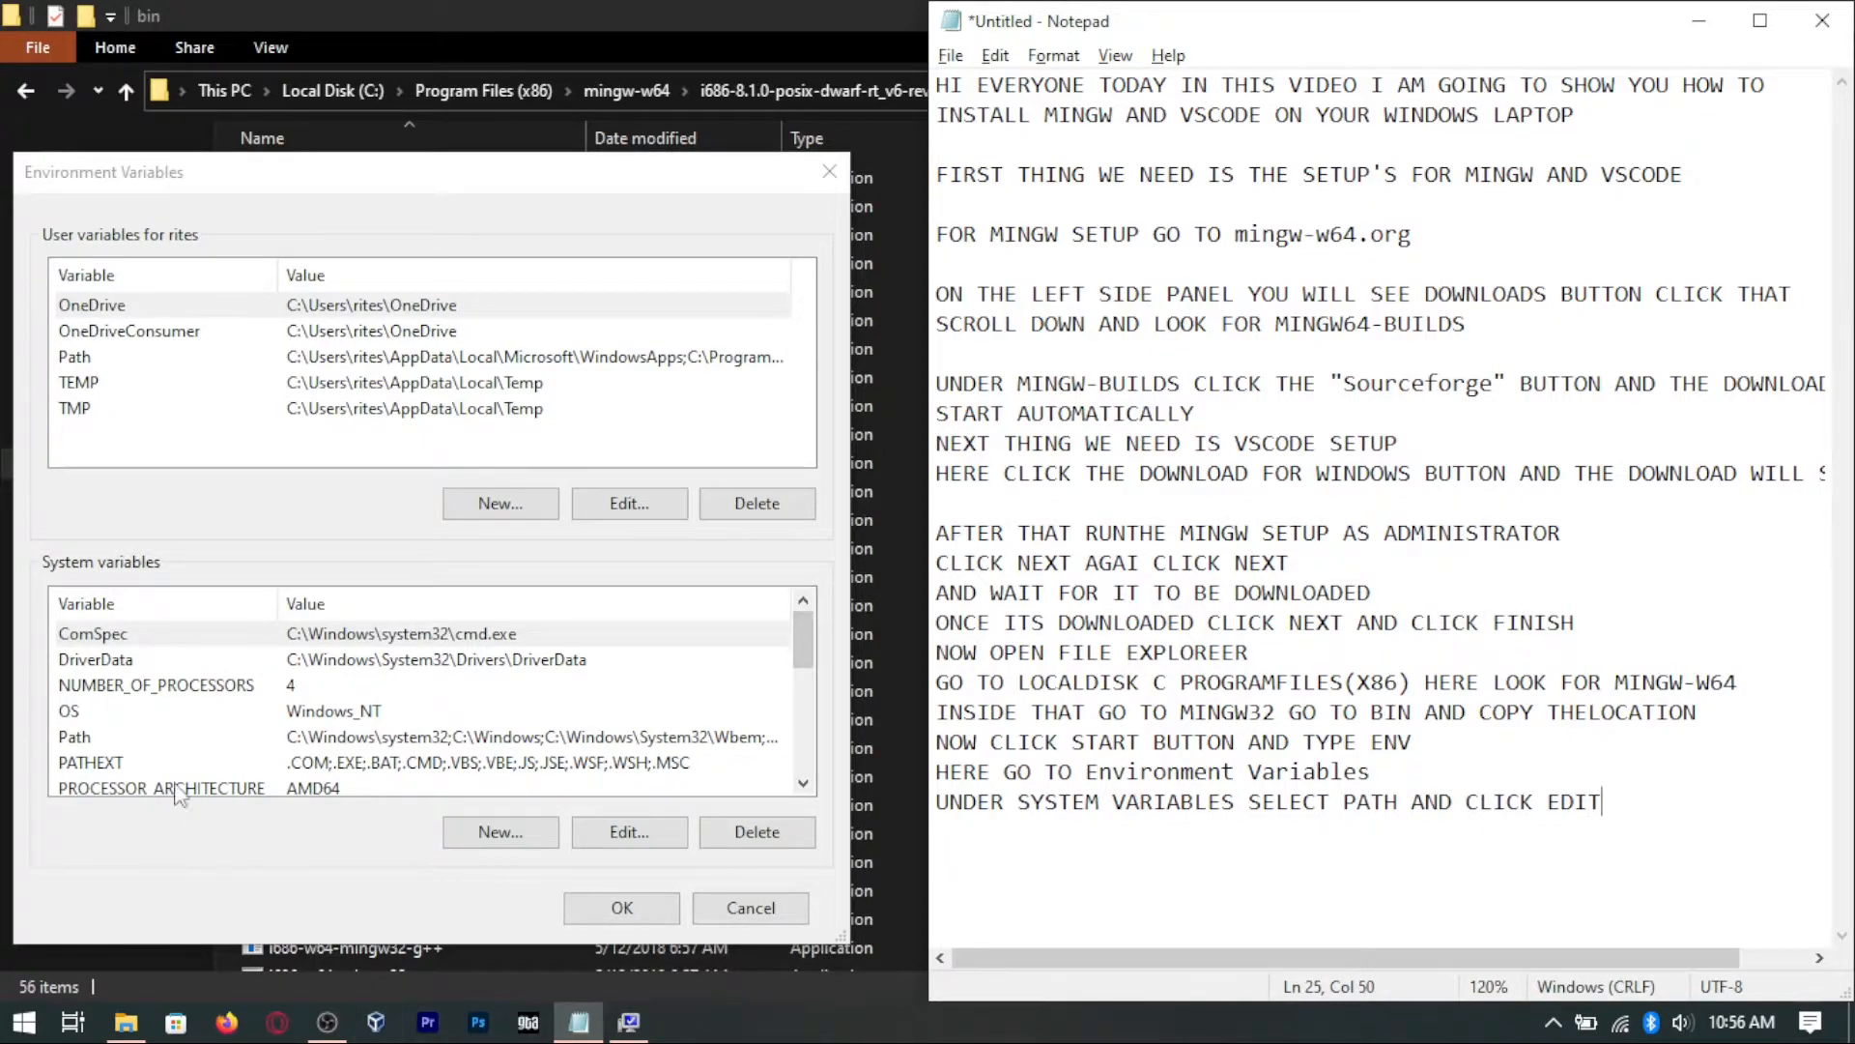
Step: Open the system variable Path for editing and move its window clear of the Notepad text
click(77, 739)
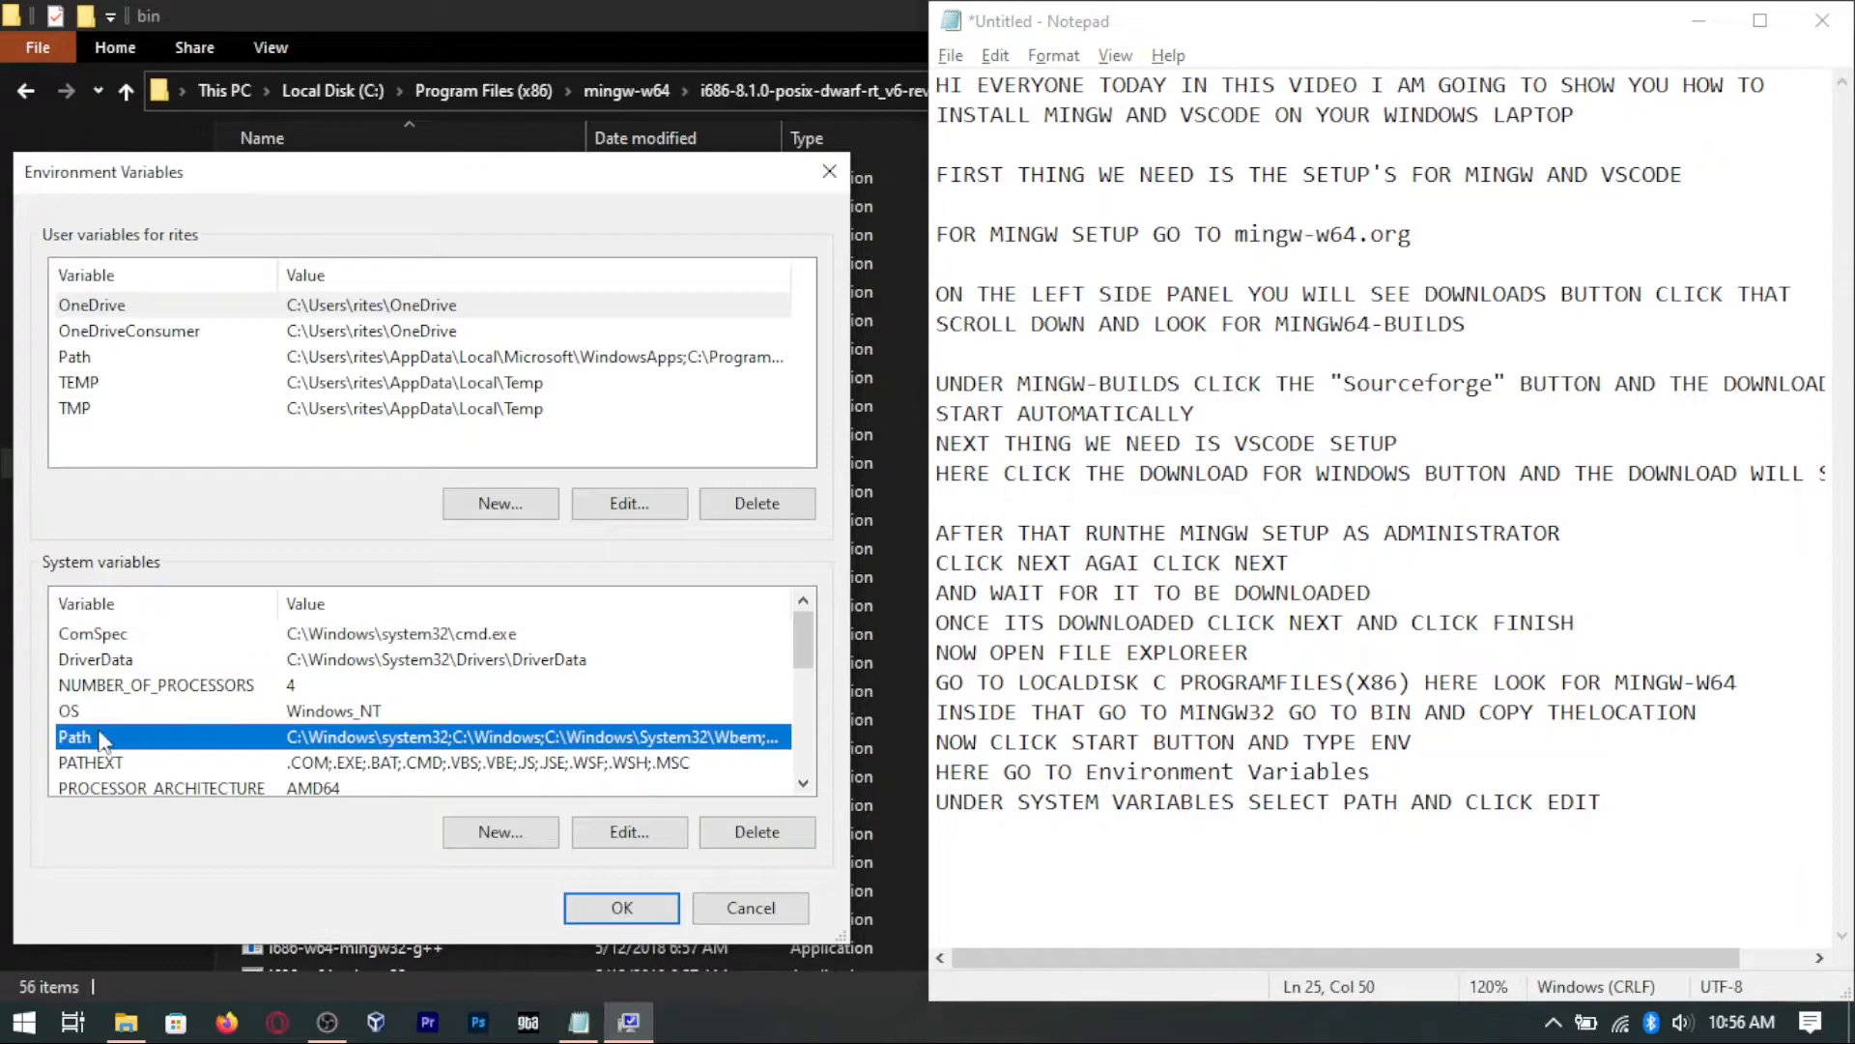
click(644, 835)
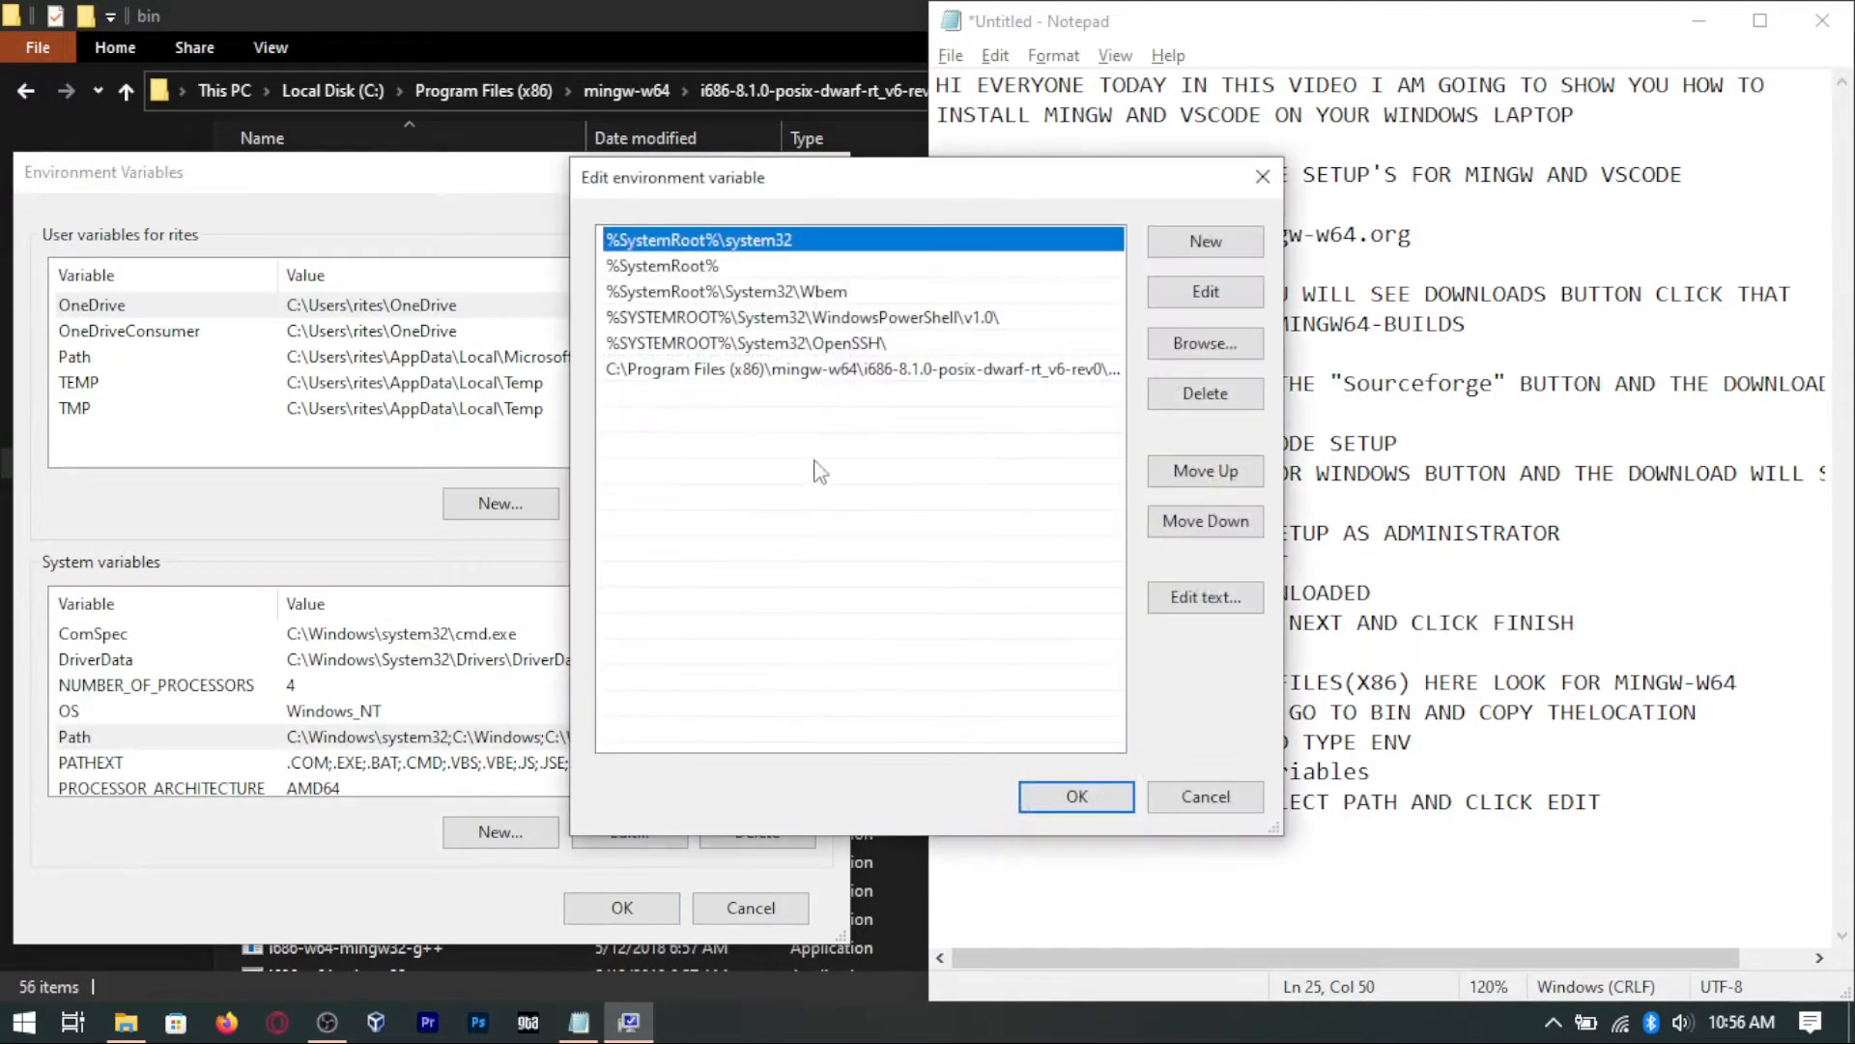
drag(353, 232, 326, 230)
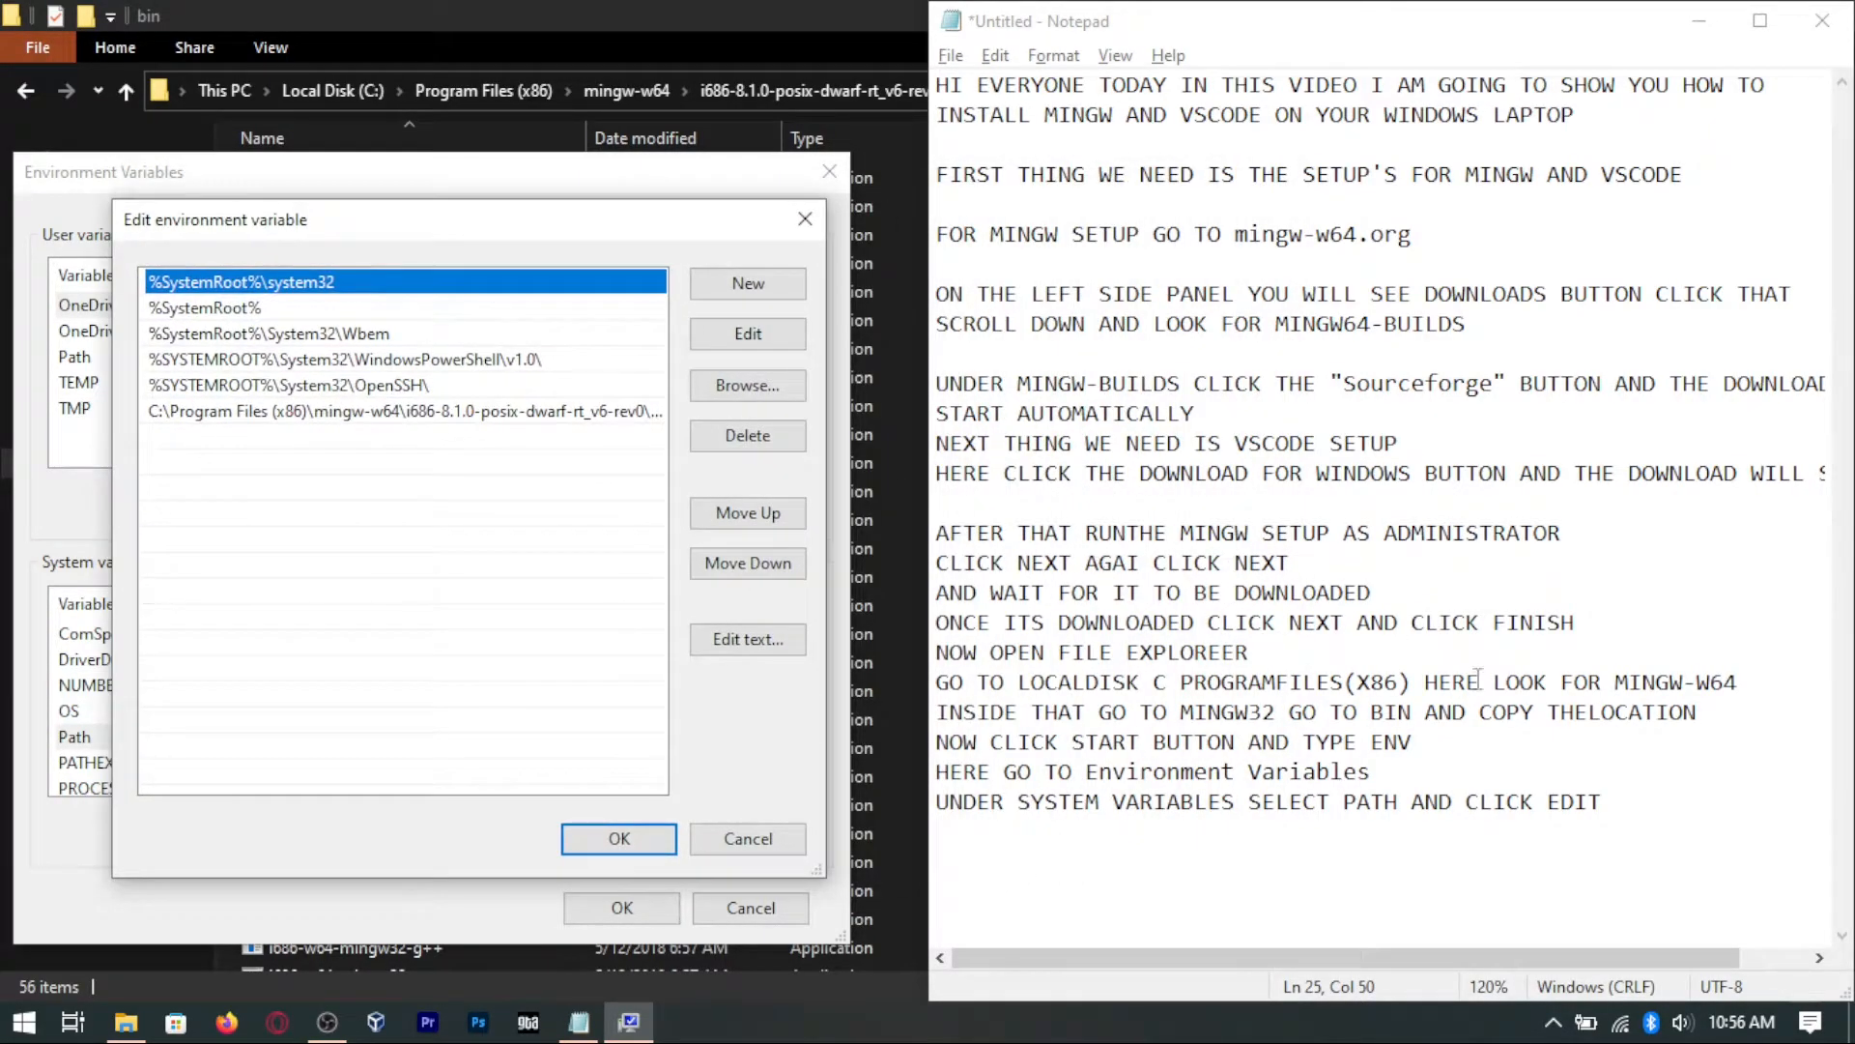
Step: Add the line 'HERE CLICK NEW AND PASTE THE LOCATION YOU COPIED' to the Notepad instructions
click(1627, 800)
key(Return)
text(HERE)
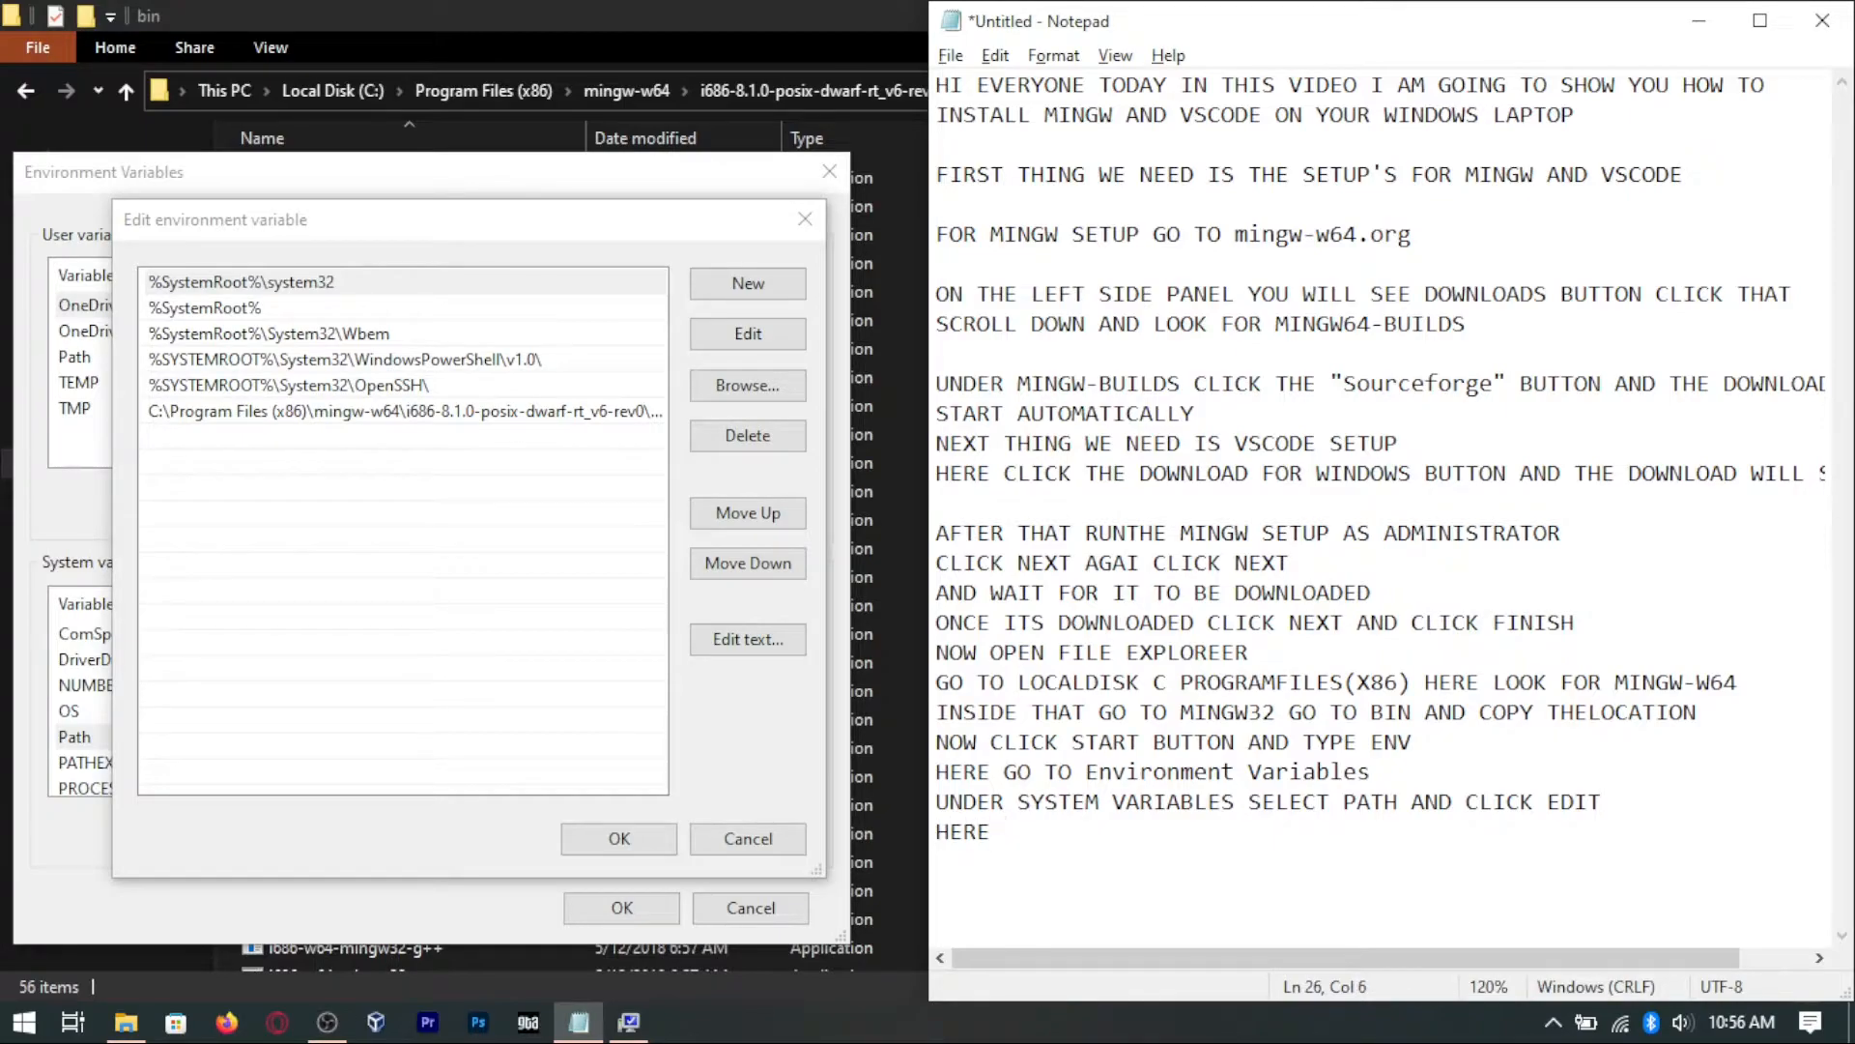
text( CLICK NEW AND PASTE THE LOCATION YOU COPIED)
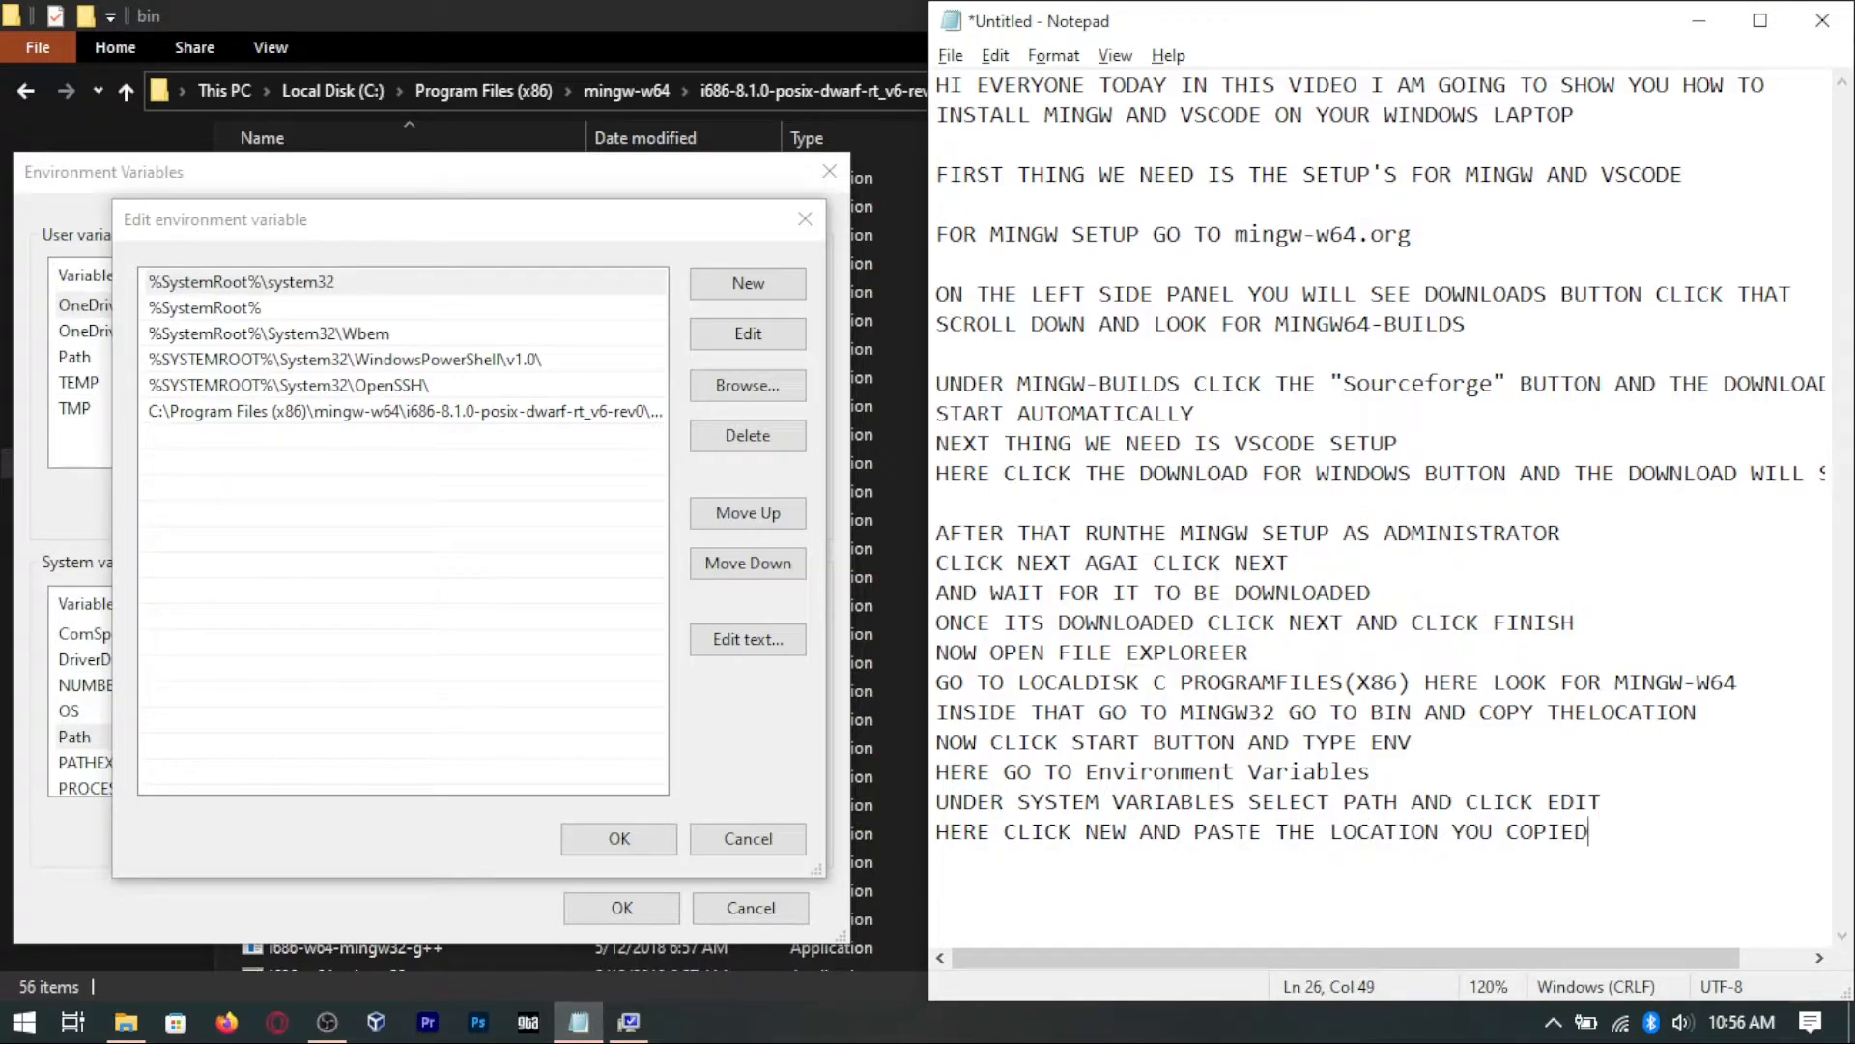
Step: Replace the existing mingw-w64 entry in the system Path with the copied bin folder location and confirm the edit
click(585, 423)
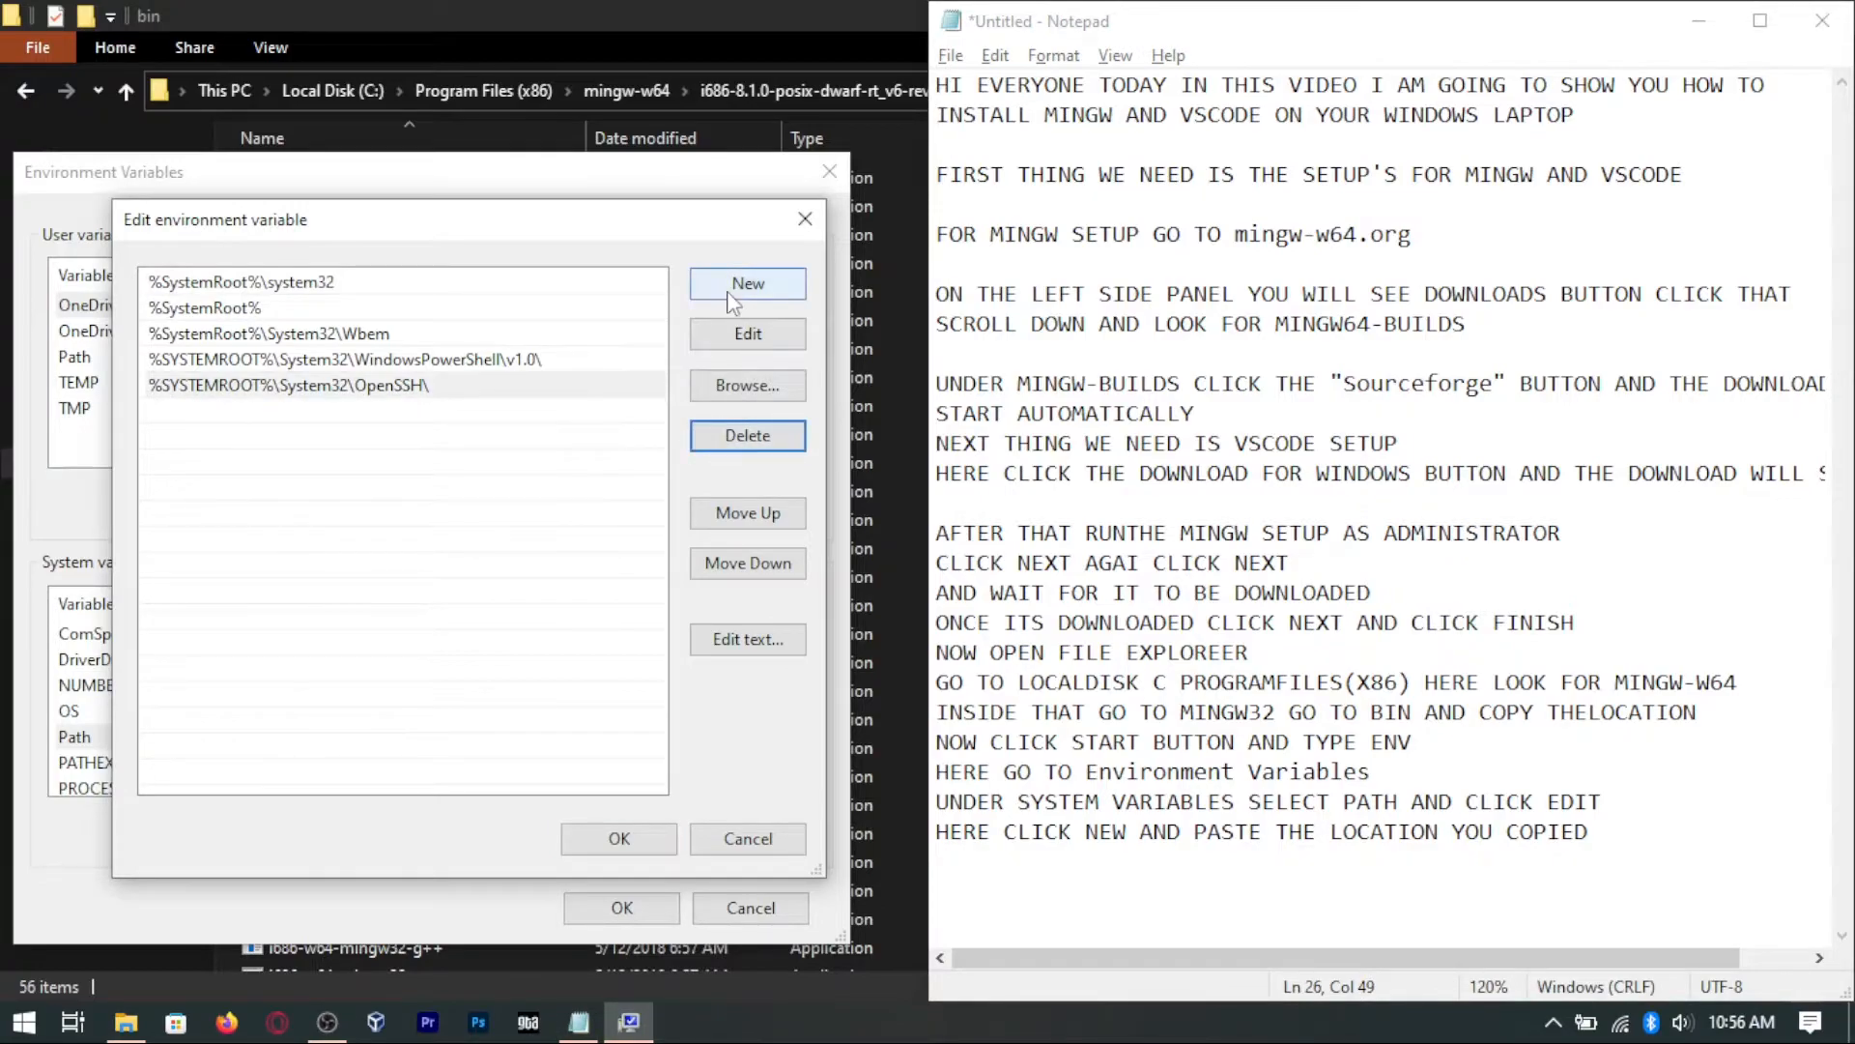
click(630, 406)
click(619, 838)
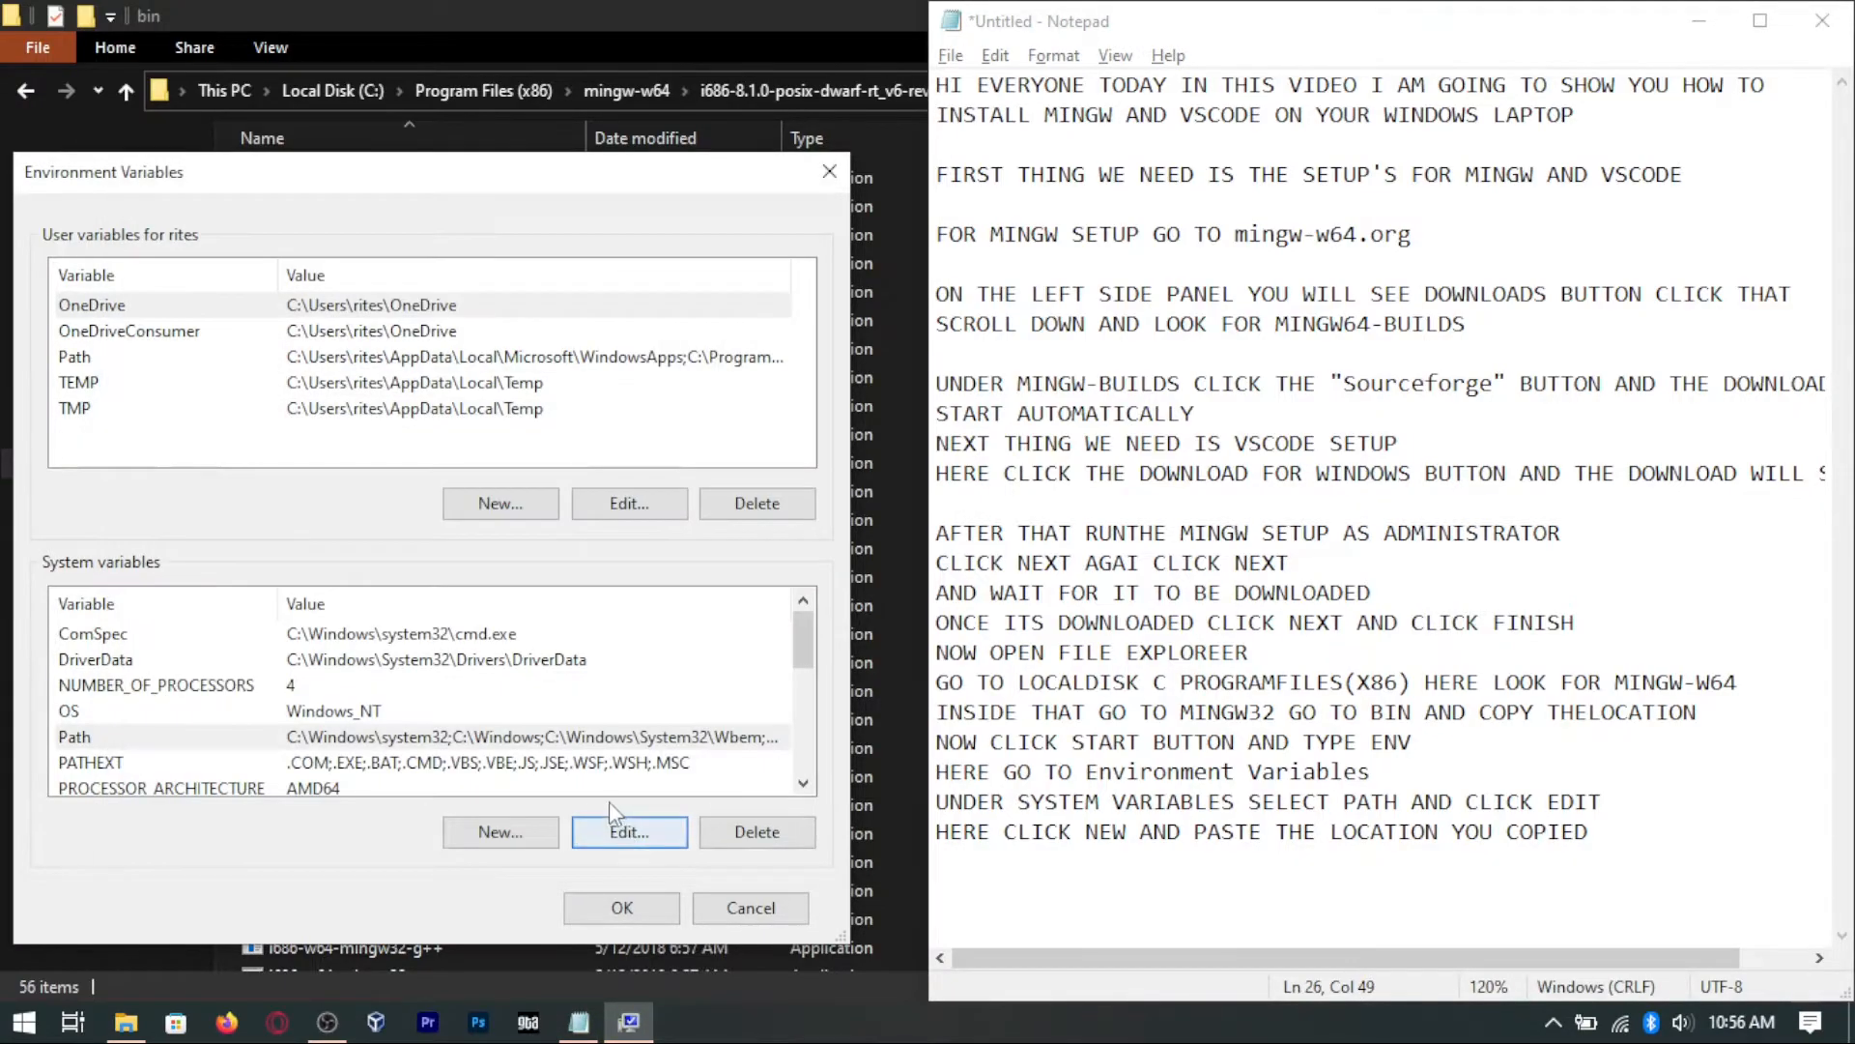
Step: Add the line 'CLICK OK CLICK OK' to the end of the Notepad instructions
click(1594, 832)
key(Return)
text(CLICK OK CLICK OK)
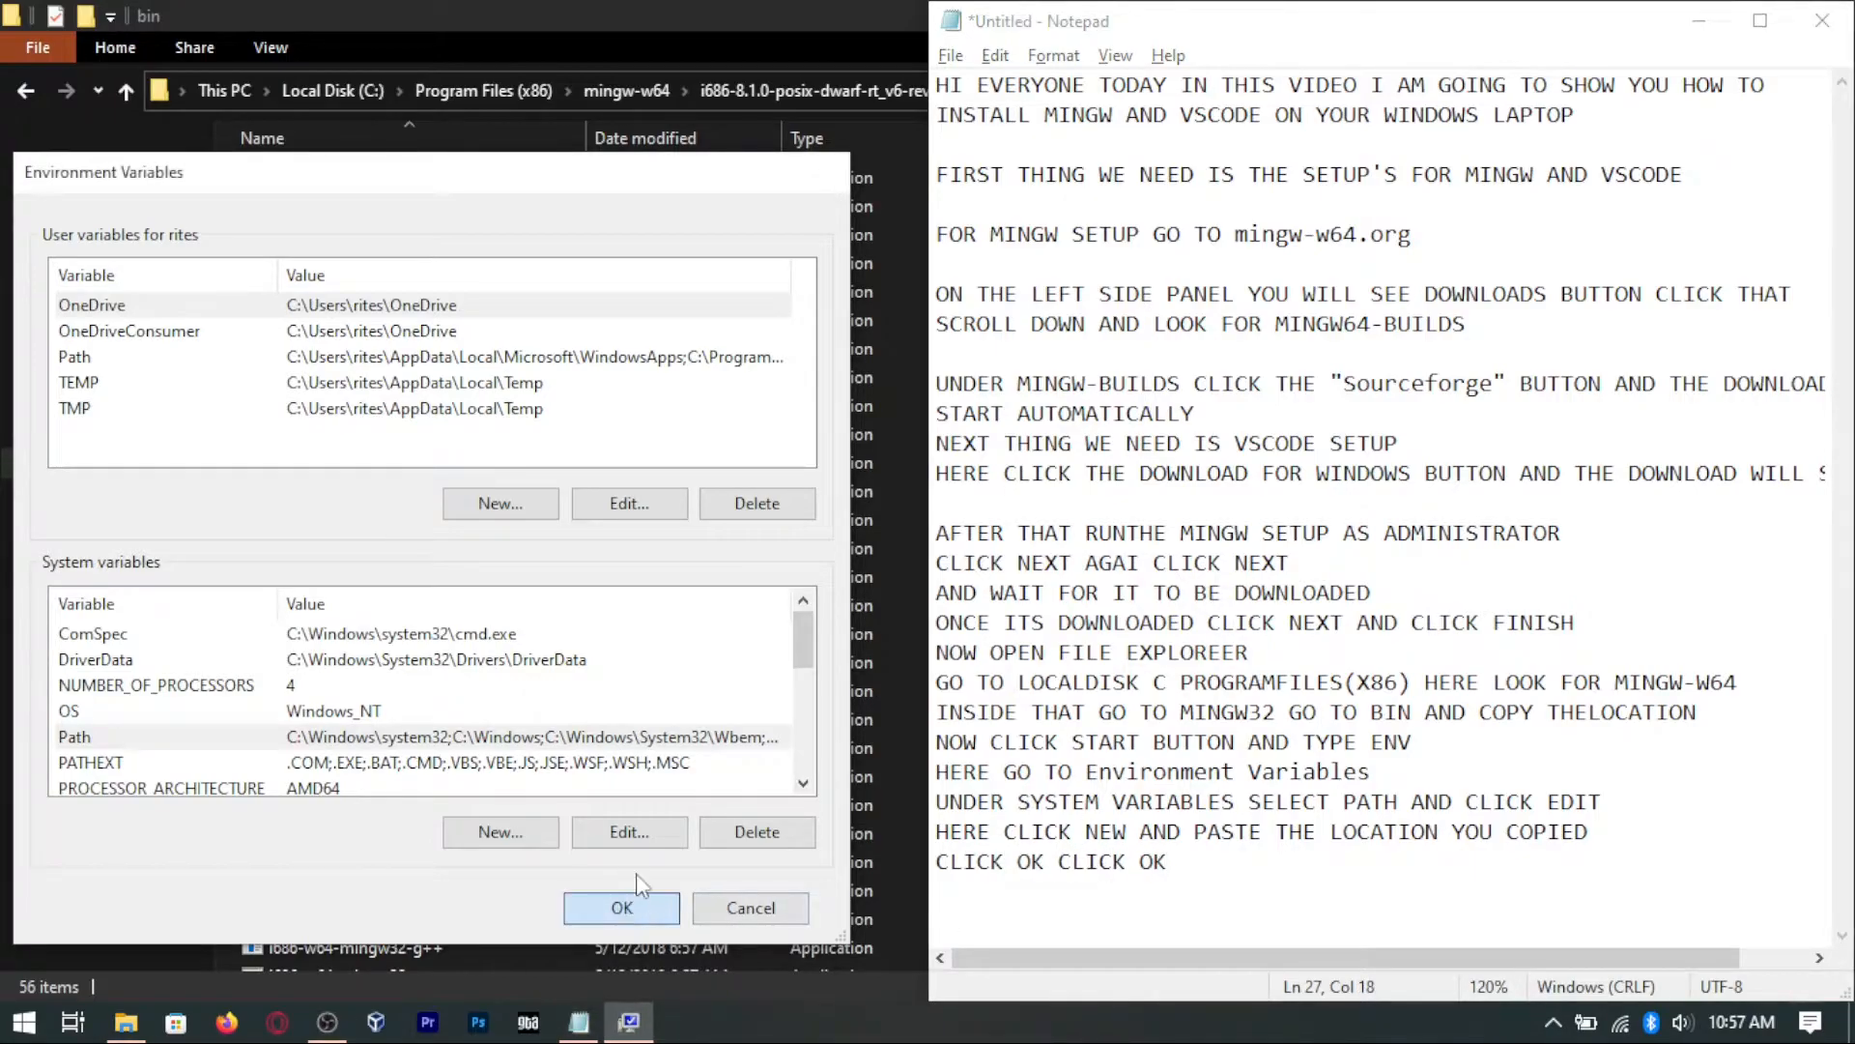
Step: Confirm the Environment Variables and System Properties dialogs to save the Path change
click(622, 907)
click(592, 793)
double_click(790, 14)
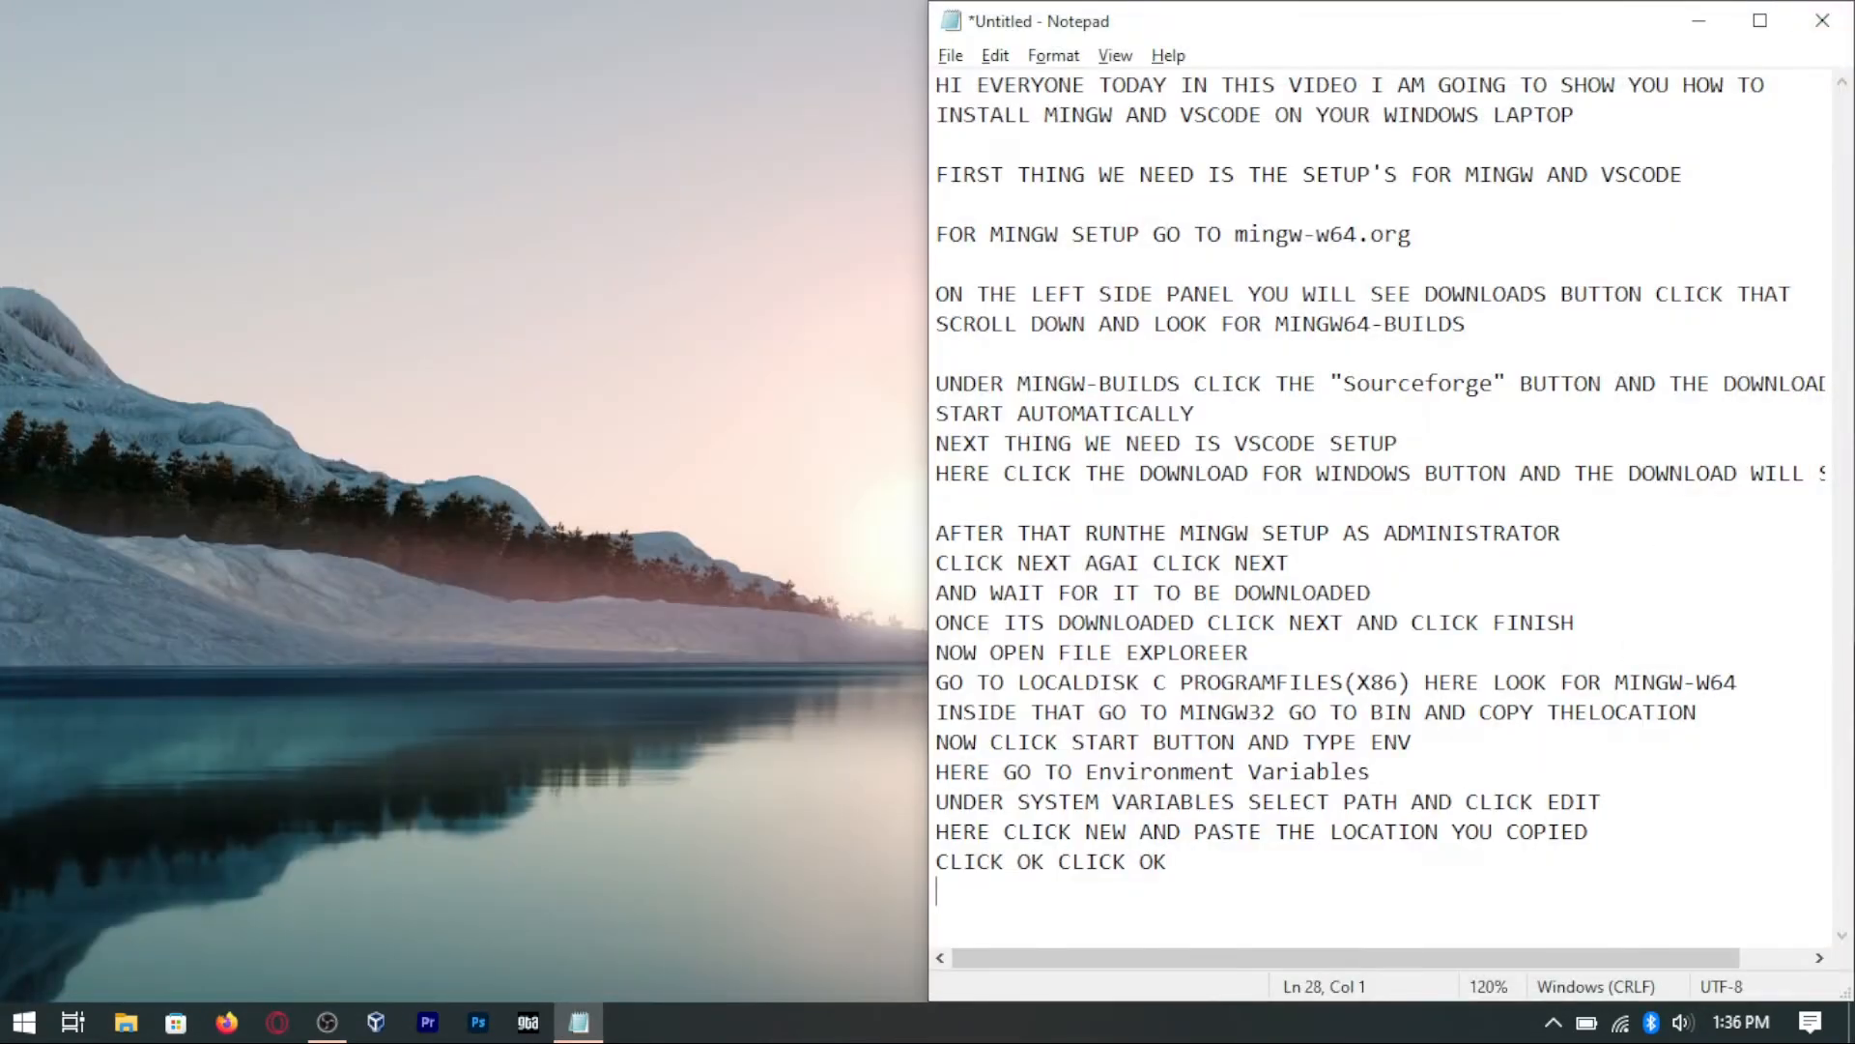
Step: Add the line 'NEXT THING WE WILL INSTALL VSCODE' to the Notepad instructions and start a new line
text(NEXT THIN)
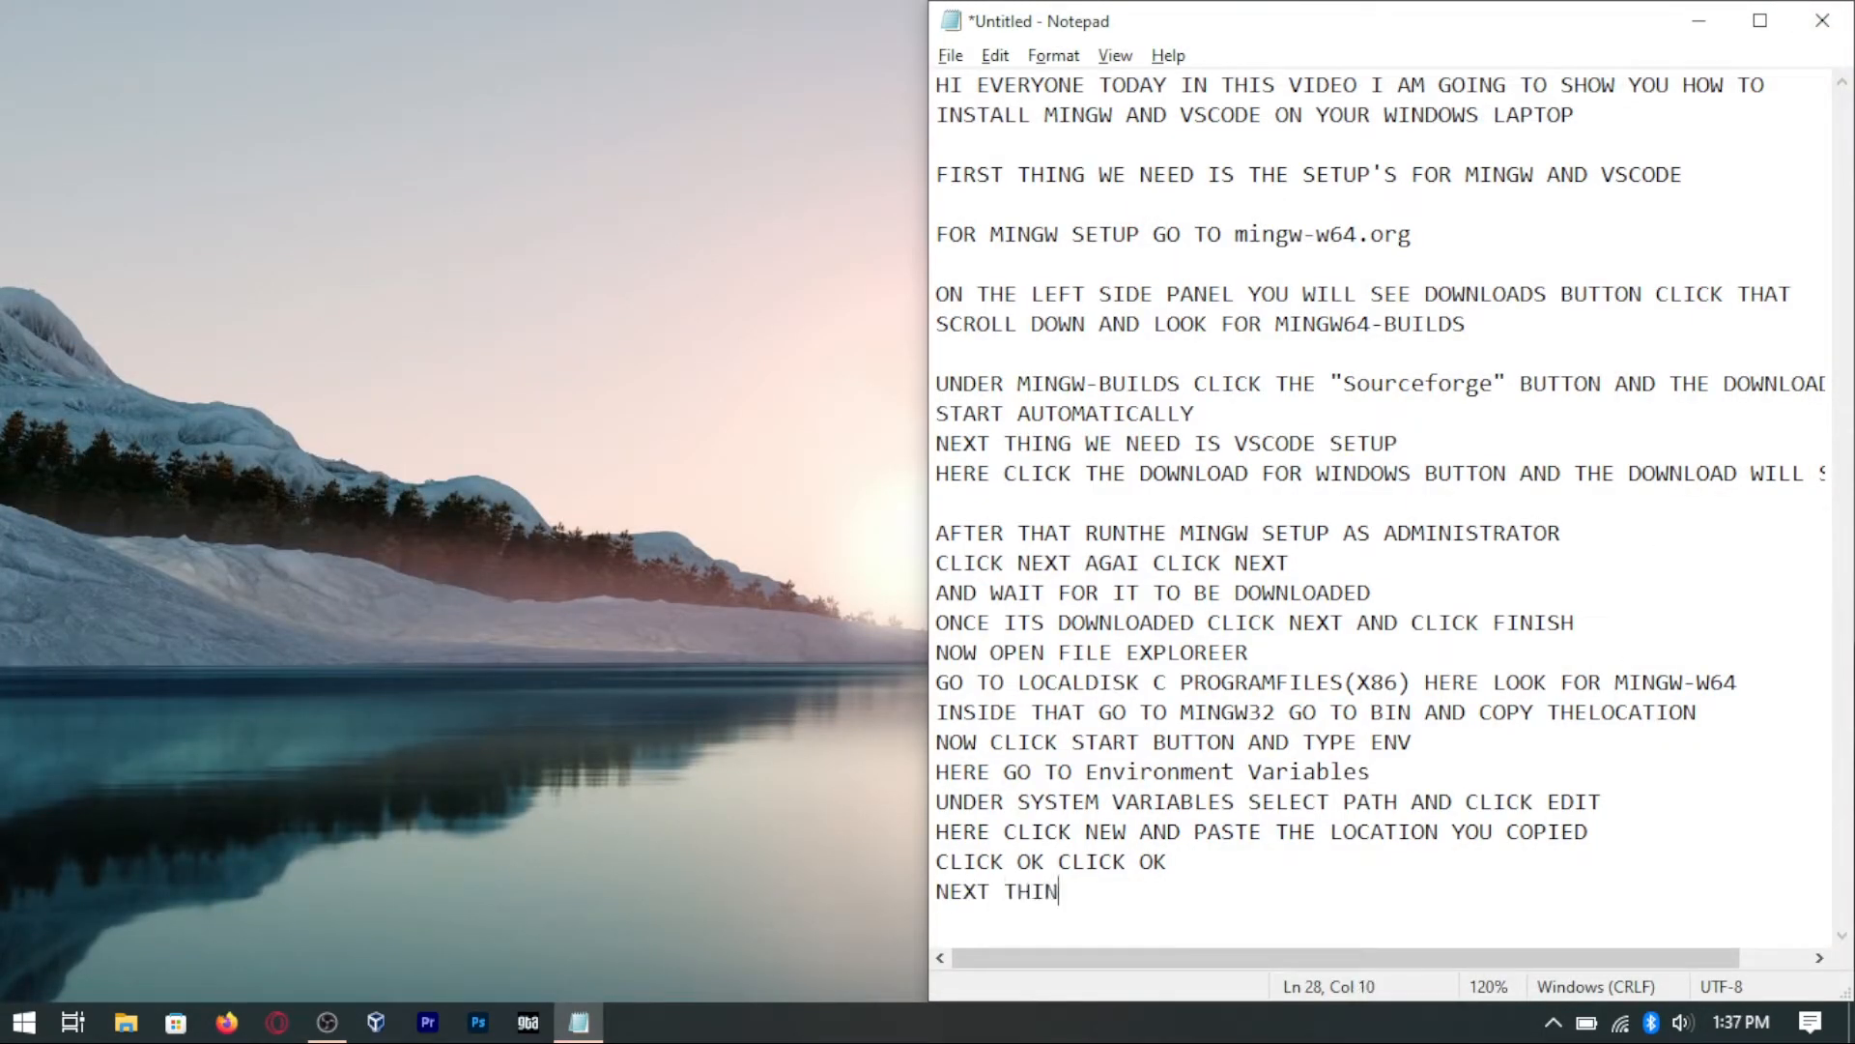
text(G WE WILL INSTALL VSCODE)
key(Return)
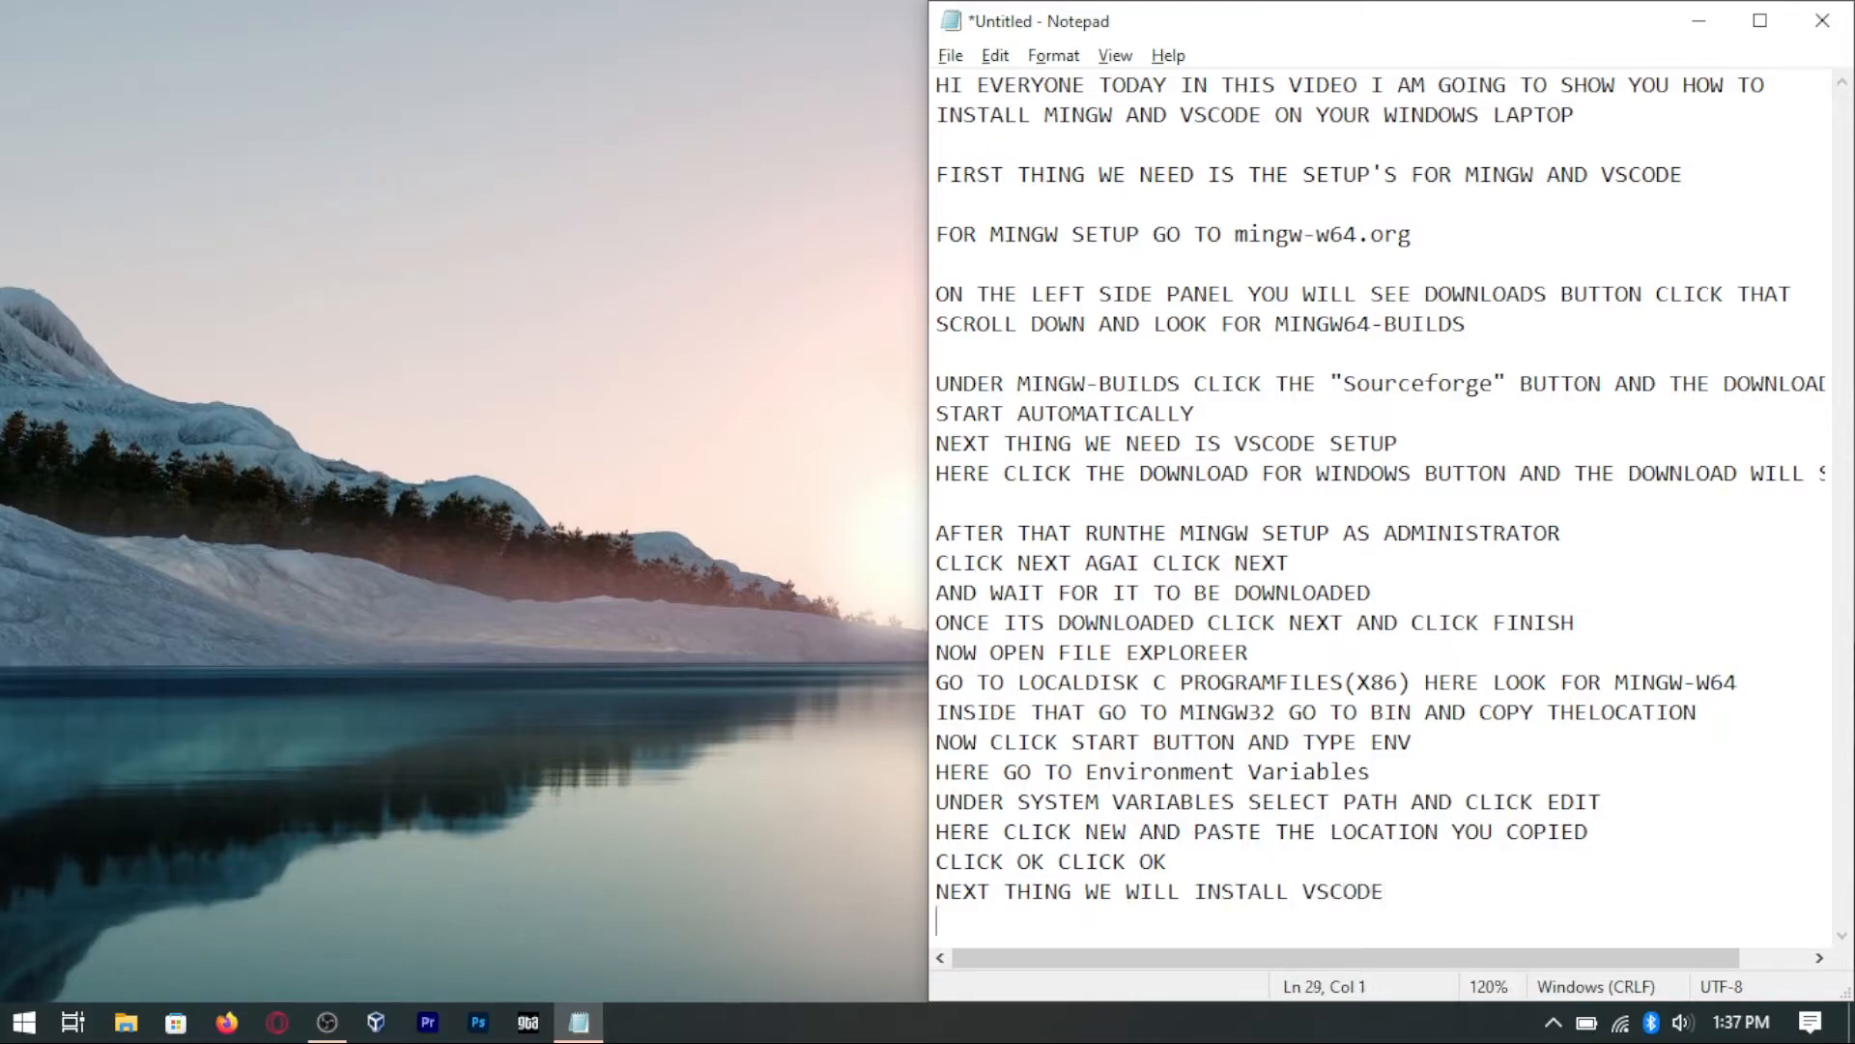
key(Return)
key(Return)
key(Return)
key(Return)
key(Return)
key(Return)
key(Return)
key(Return)
key(Return)
key(Return)
key(Return)
key(Return)
key(Return)
key(Return)
key(Return)
key(Return)
key(Return)
key(Return)
key(Return)
key(Return)
key(BackSpace)
key(BackSpace)
key(BackSpace)
key(BackSpace)
key(BackSpace)
key(BackSpace)
key(BackSpace)
key(BackSpace)
key(BackSpace)
key(BackSpace)
key(BackSpace)
key(BackSpace)
key(BackSpace)
key(BackSpace)
key(BackSpace)
key(BackSpace)
key(BackSpace)
key(BackSpace)
key(BackSpace)
key(BackSpace)
Step: Write 'TO DO THAT RUN THE VSCODE SETUP' on the line below the VSCODE installation note
text(TO )
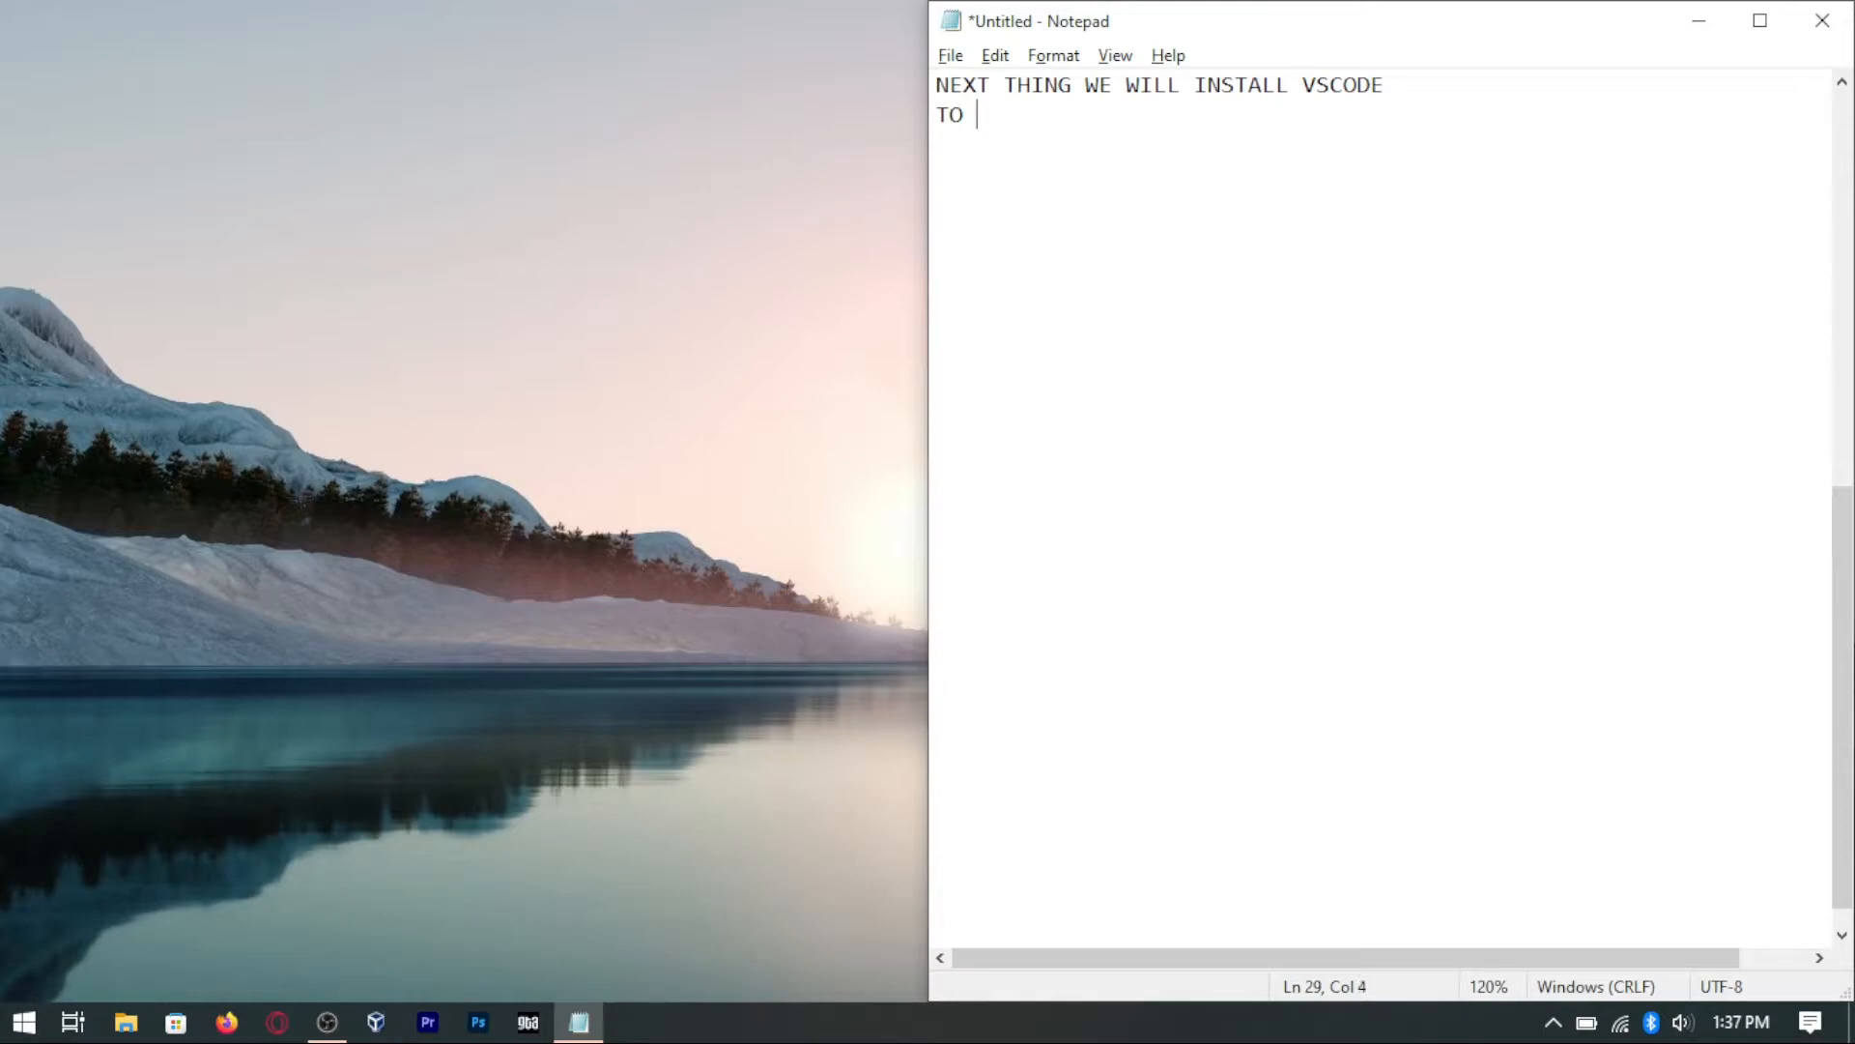
text(DO THAT RUN THE VSCODE SETUP)
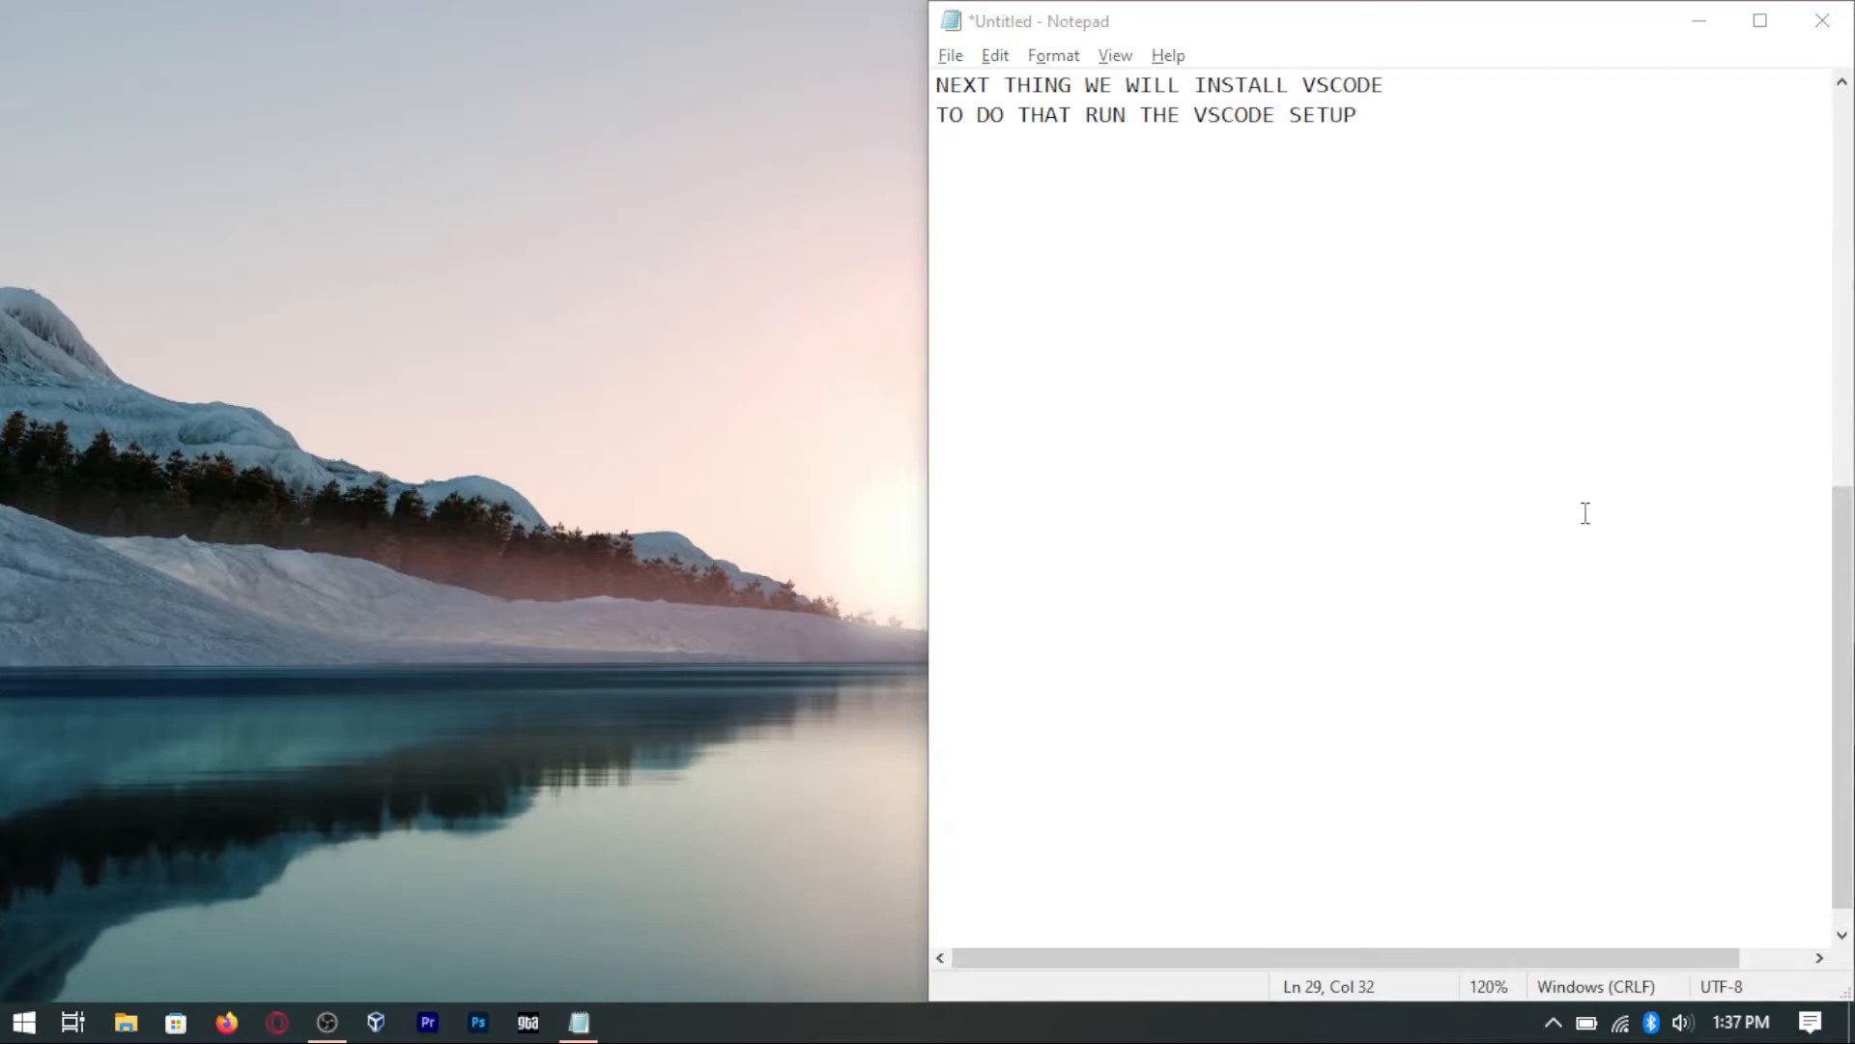
Step: Run VSCodeUserSetup-x64-1.63.2 from the Downloads folder, clear File Explorer away and place the setup window beside Notepad
key(super+e)
double_click(1302, 230)
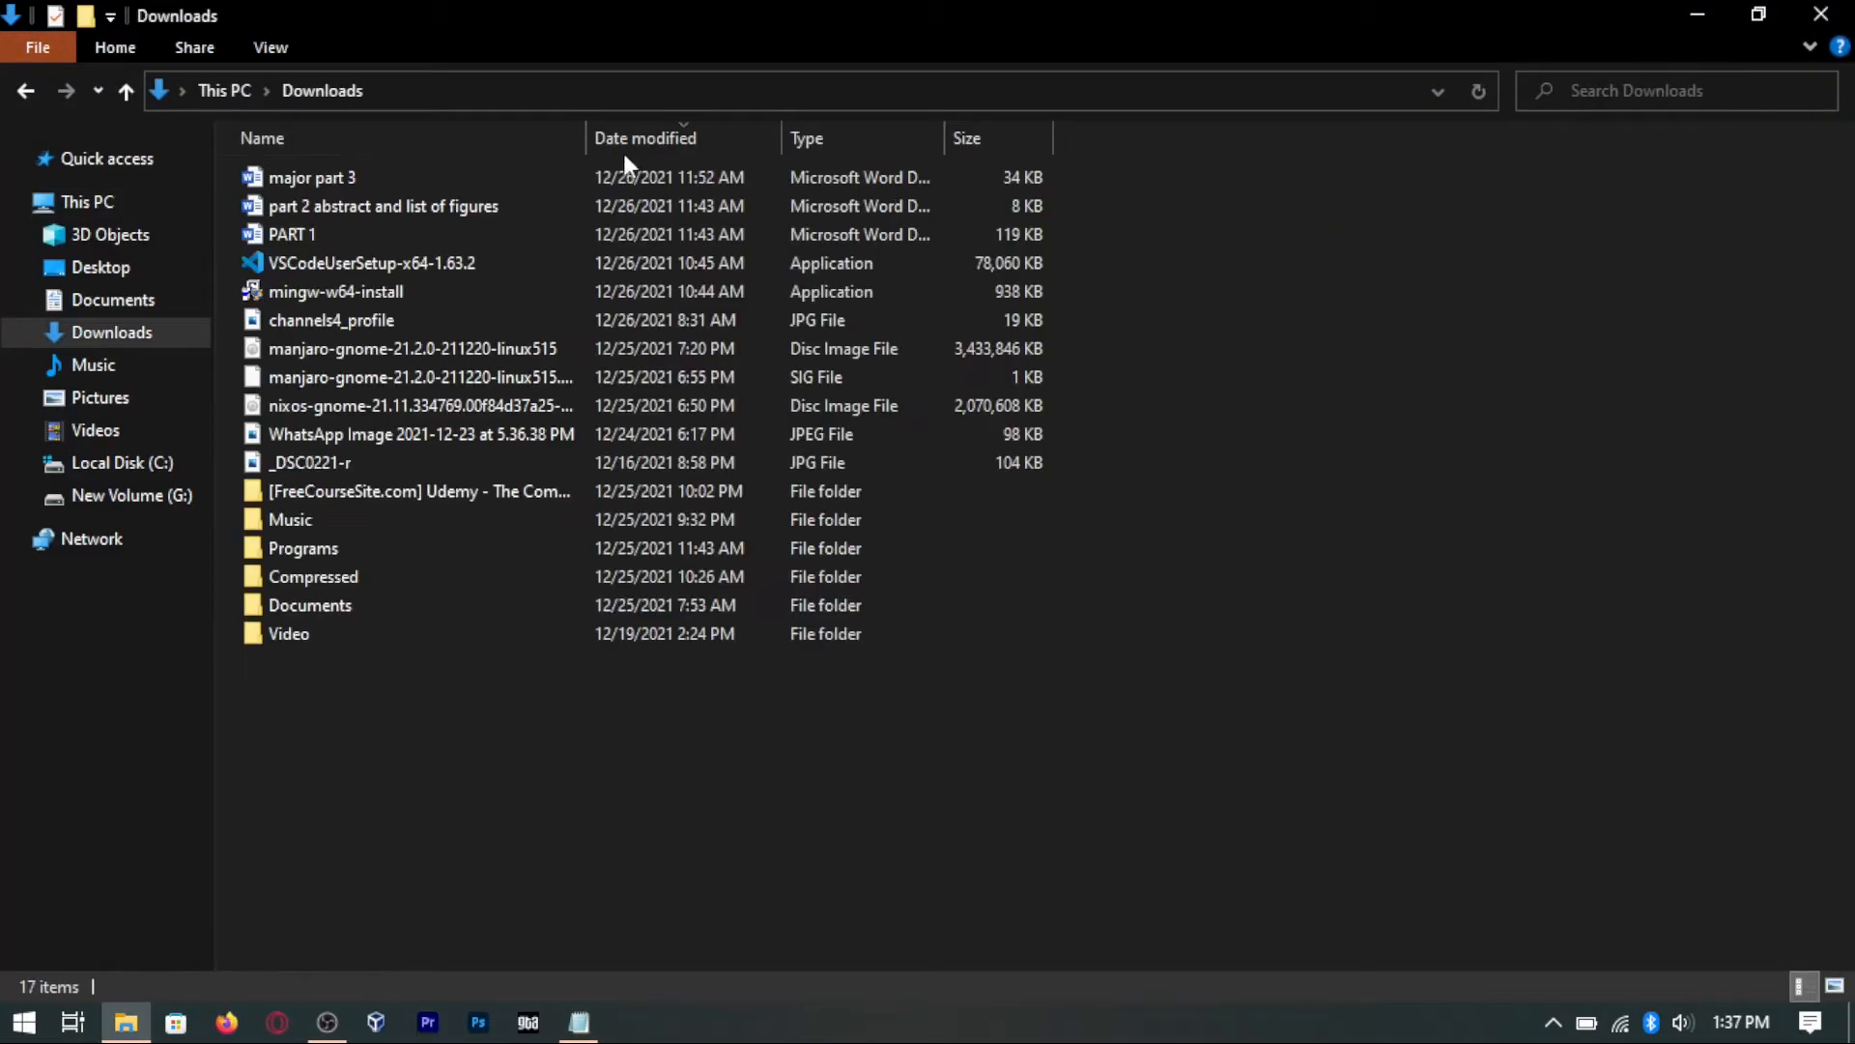
click(330, 261)
click(1689, 5)
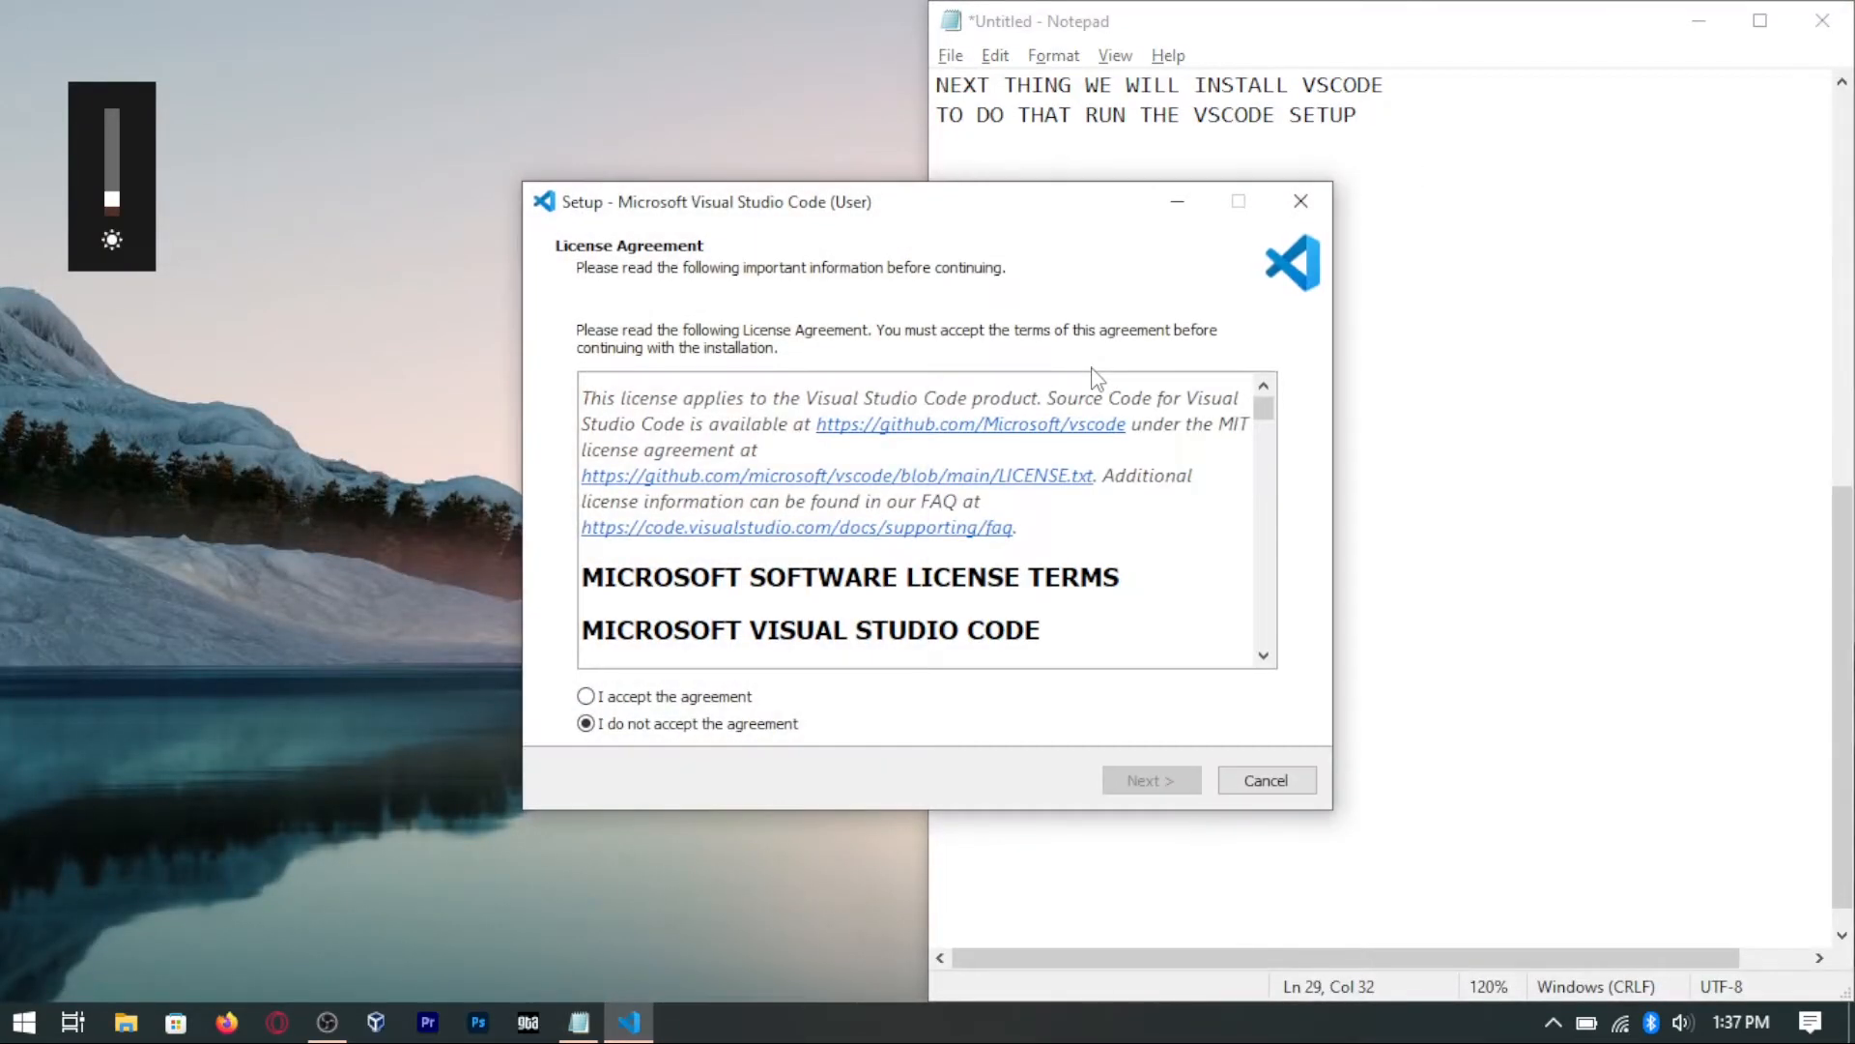
drag(877, 208, 406, 269)
Step: Add the line 'CHECK THE I ACCEPT THE AGREEMENT BOX AND CLICK NEXT' to the Notepad instructions
click(1403, 127)
key(Return)
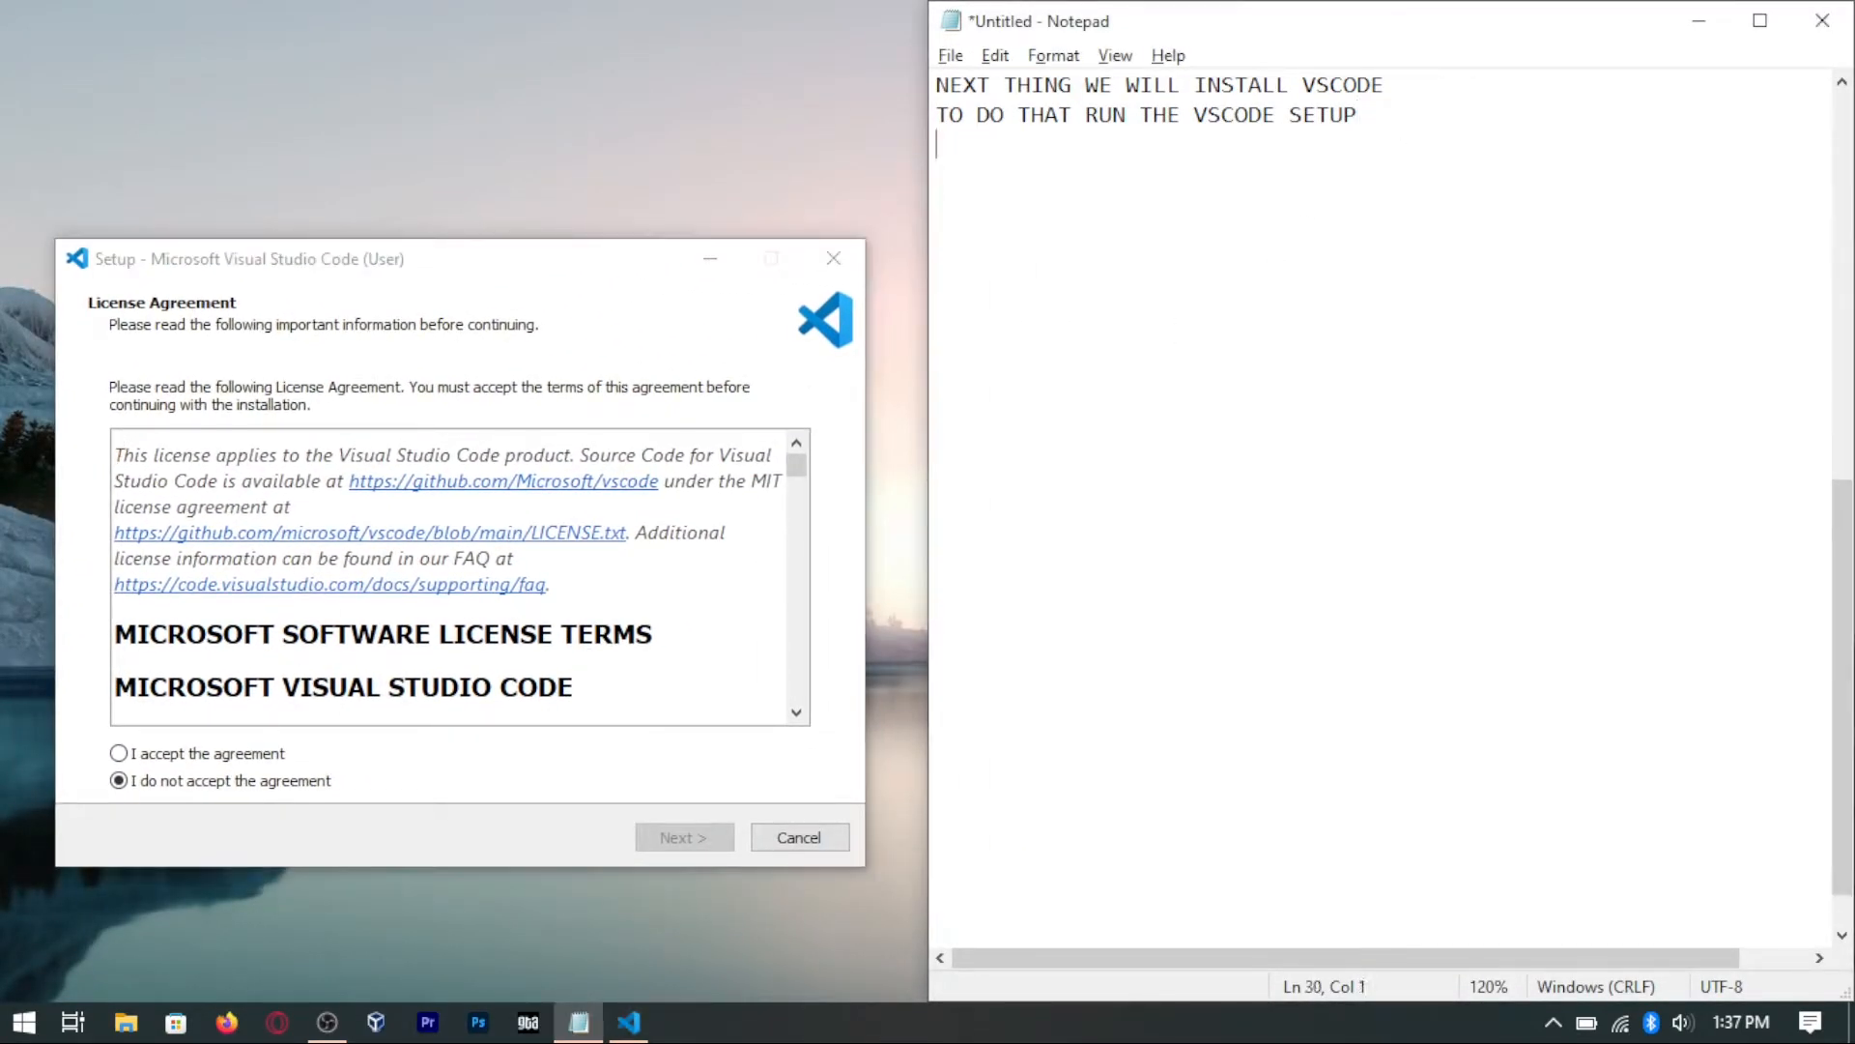
text(CHECK THE I ACCE)
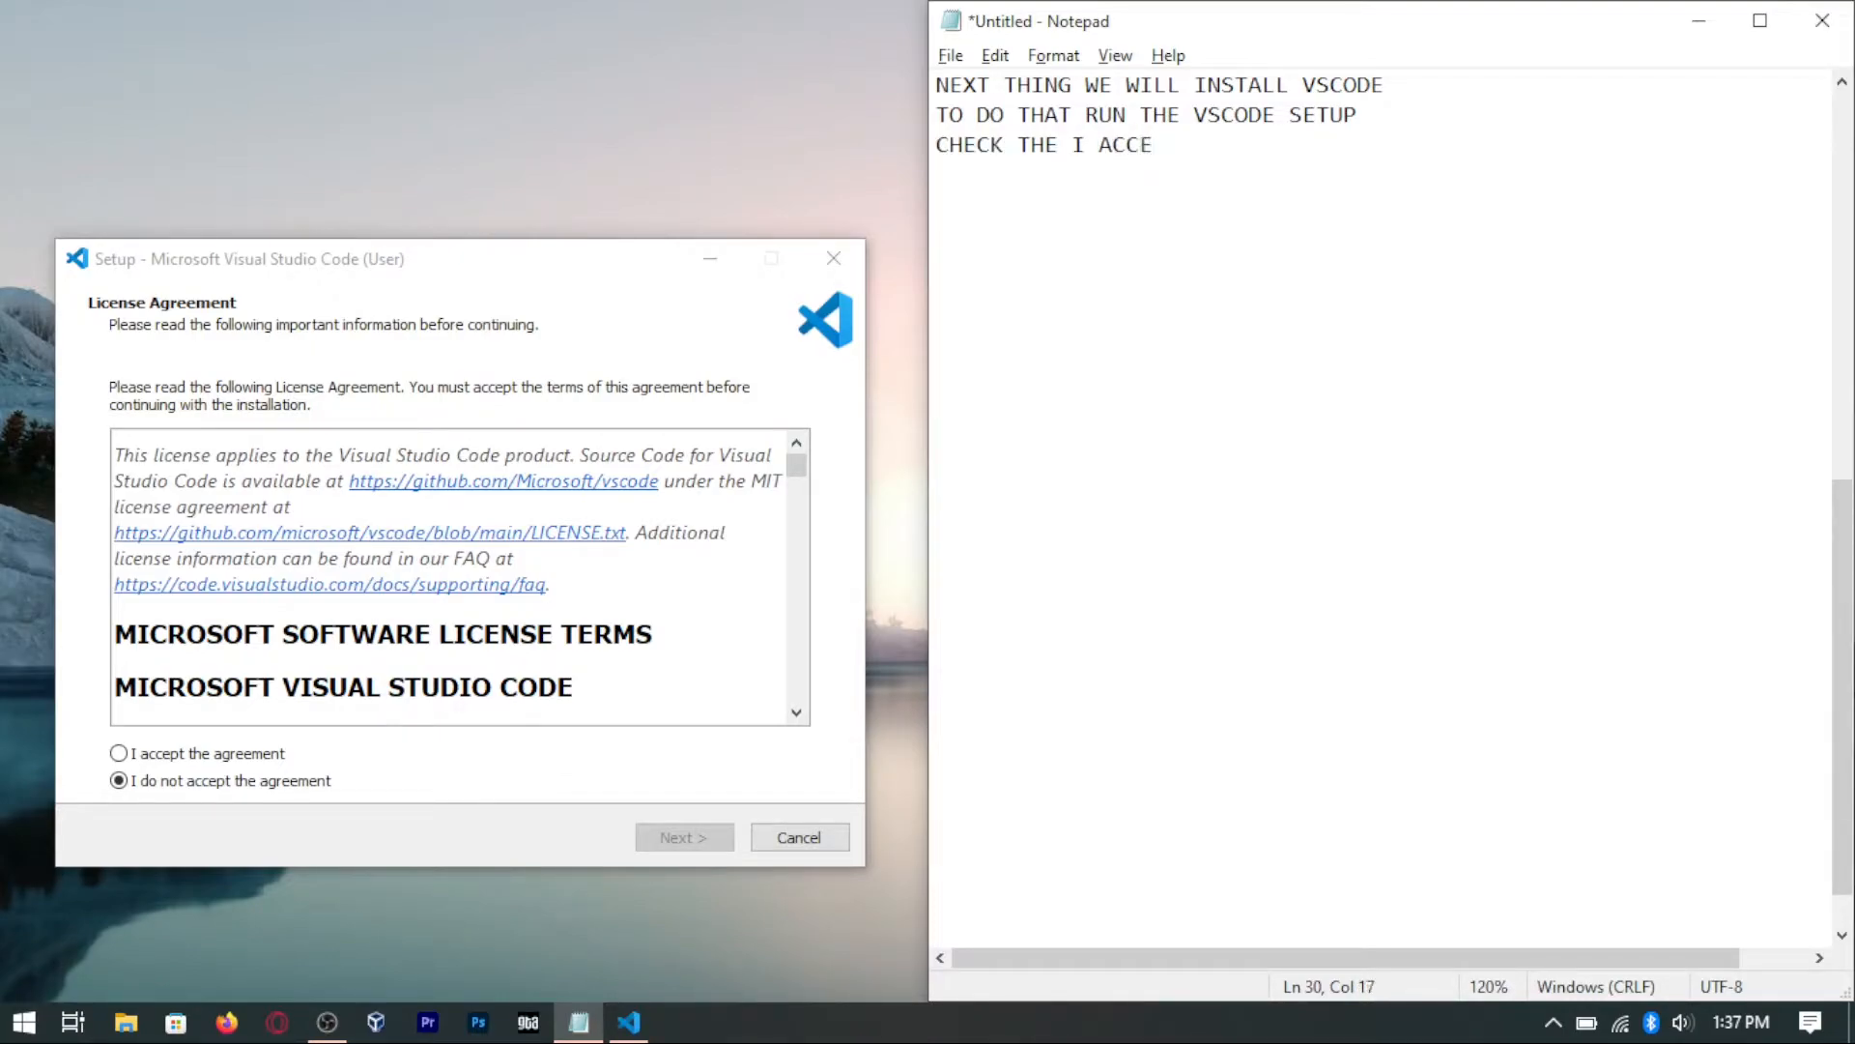
text(PT THE AGREEMENT BOX )
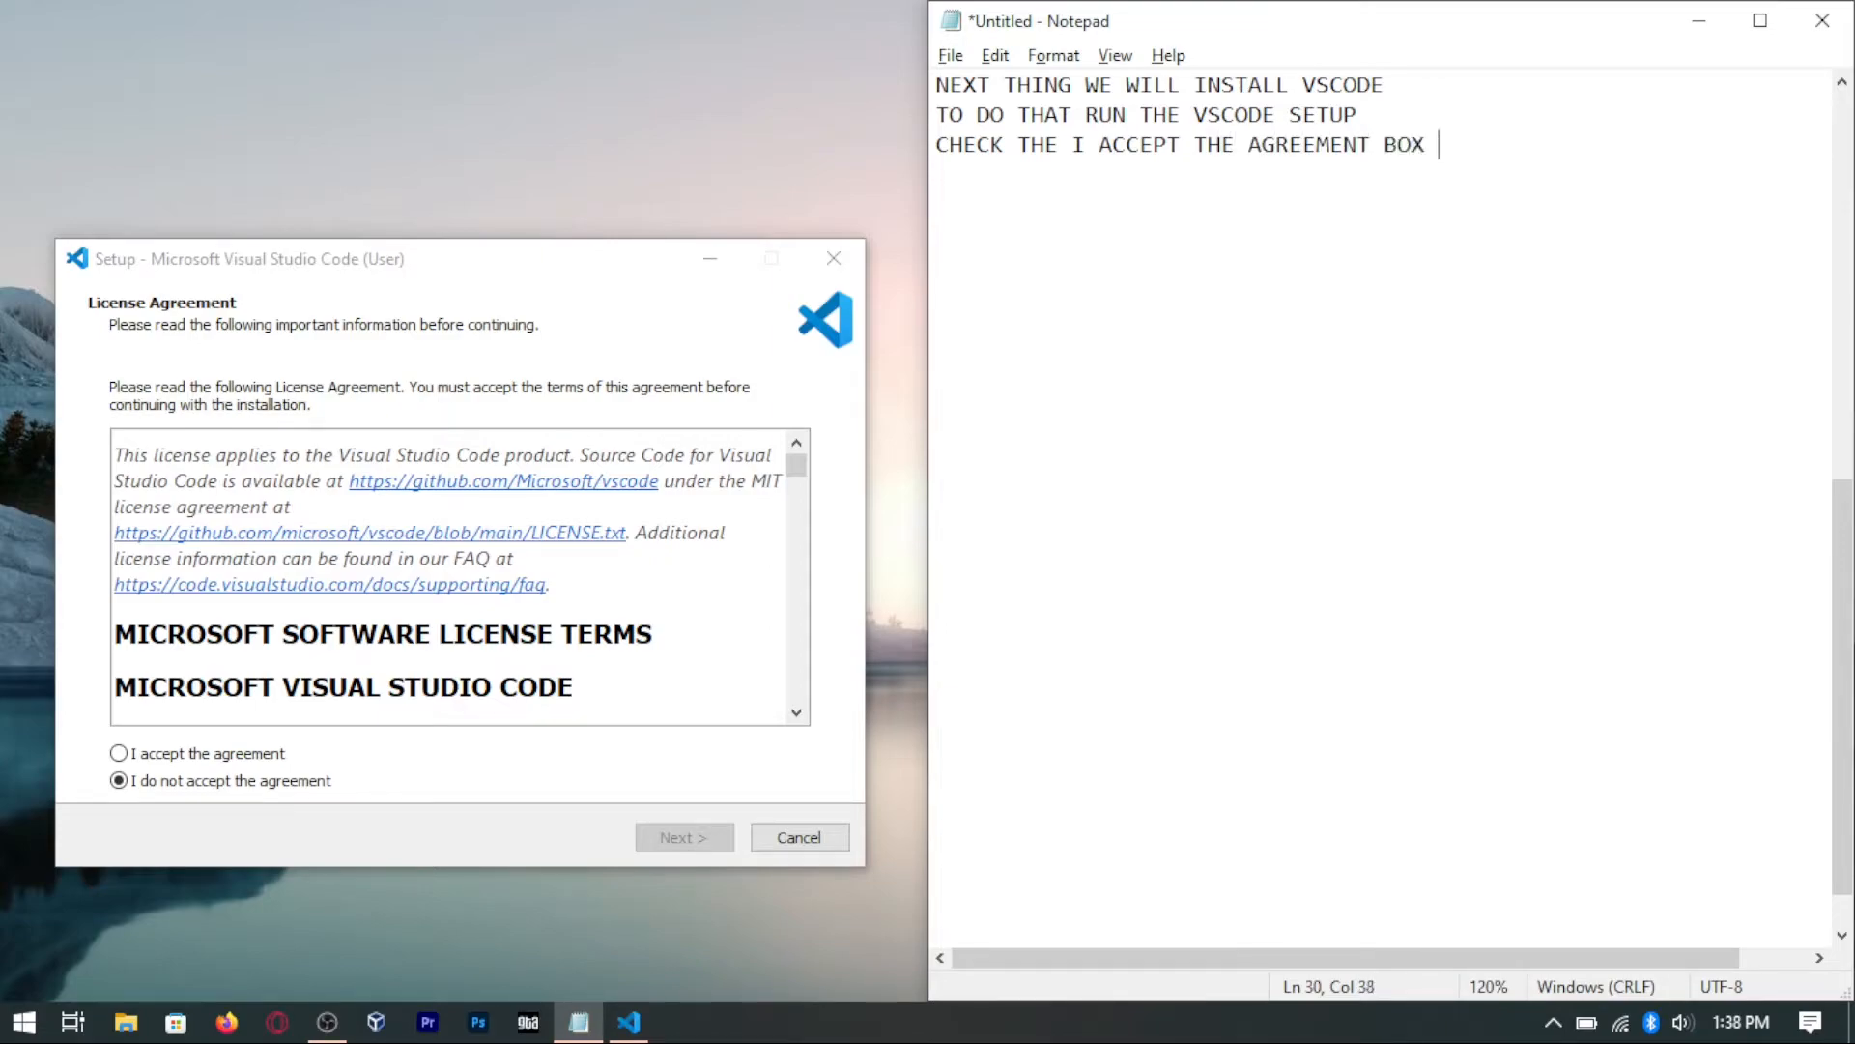
text(AND CLICK NEXT)
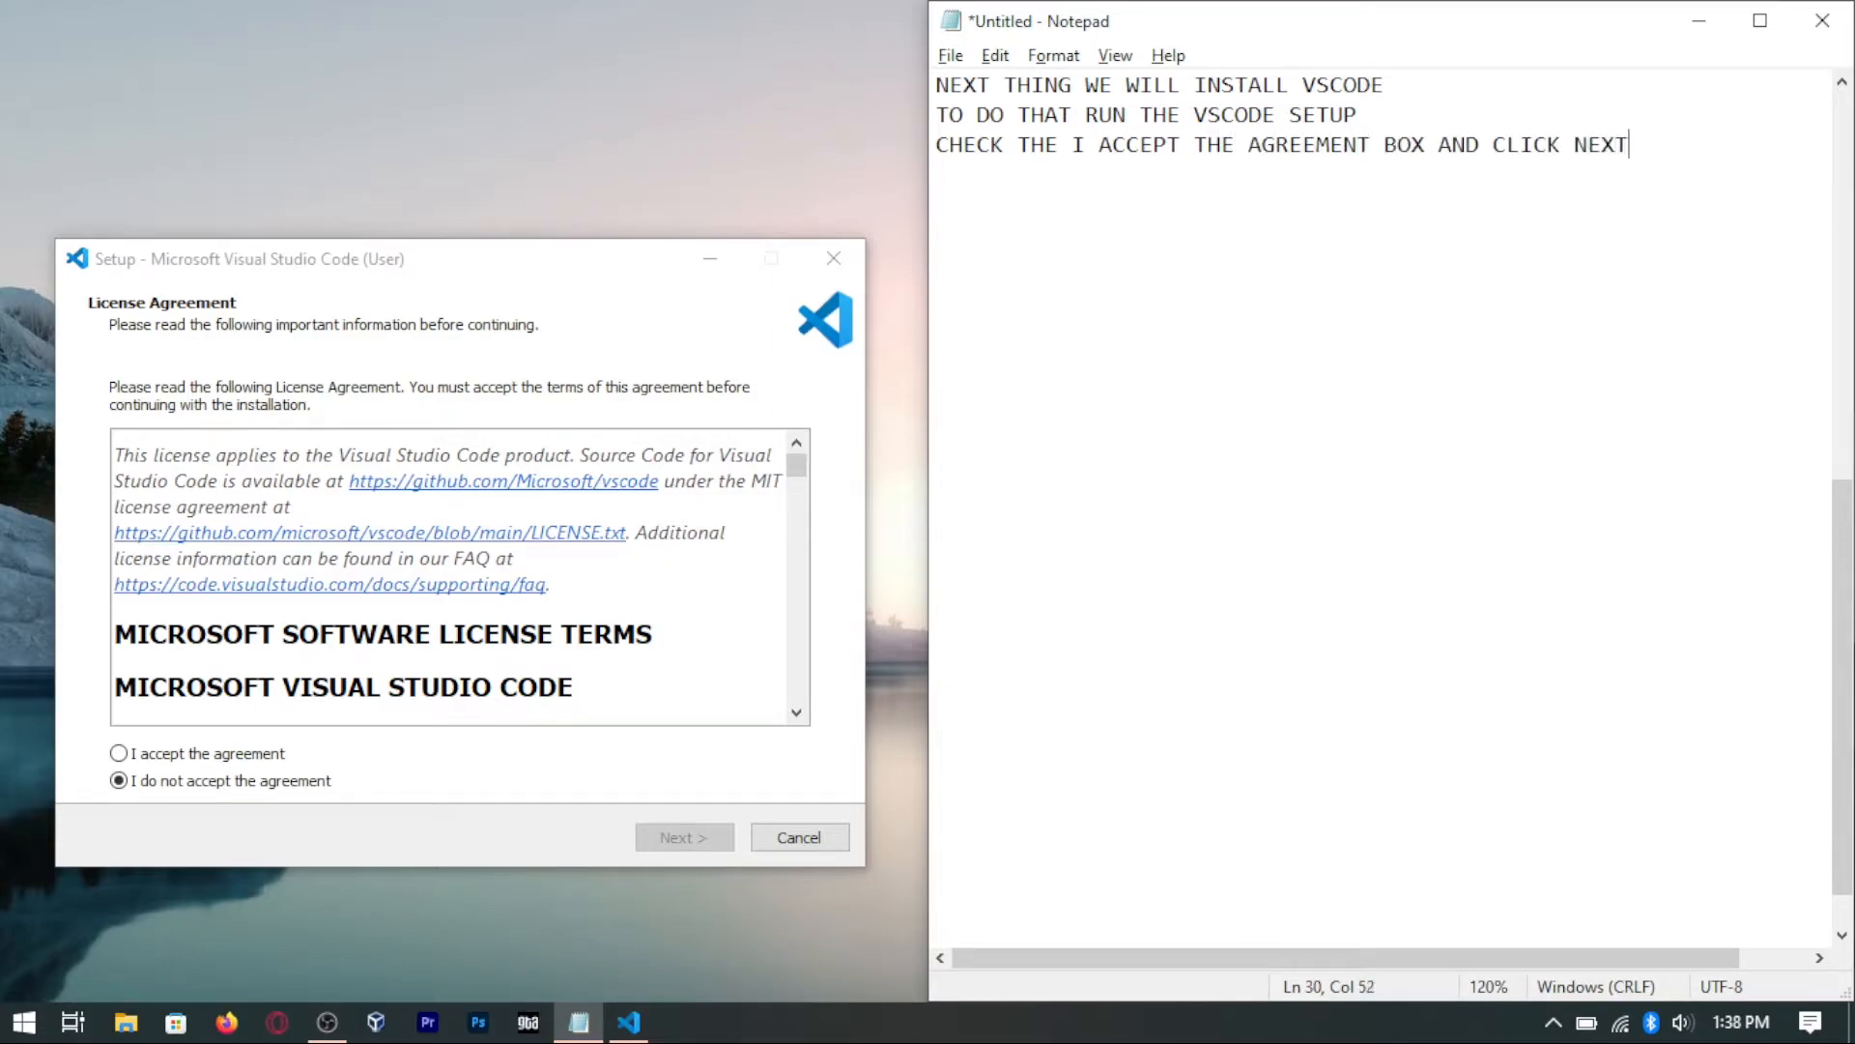
Step: Accept the Visual Studio Code license agreement and continue to the destination location page
click(118, 753)
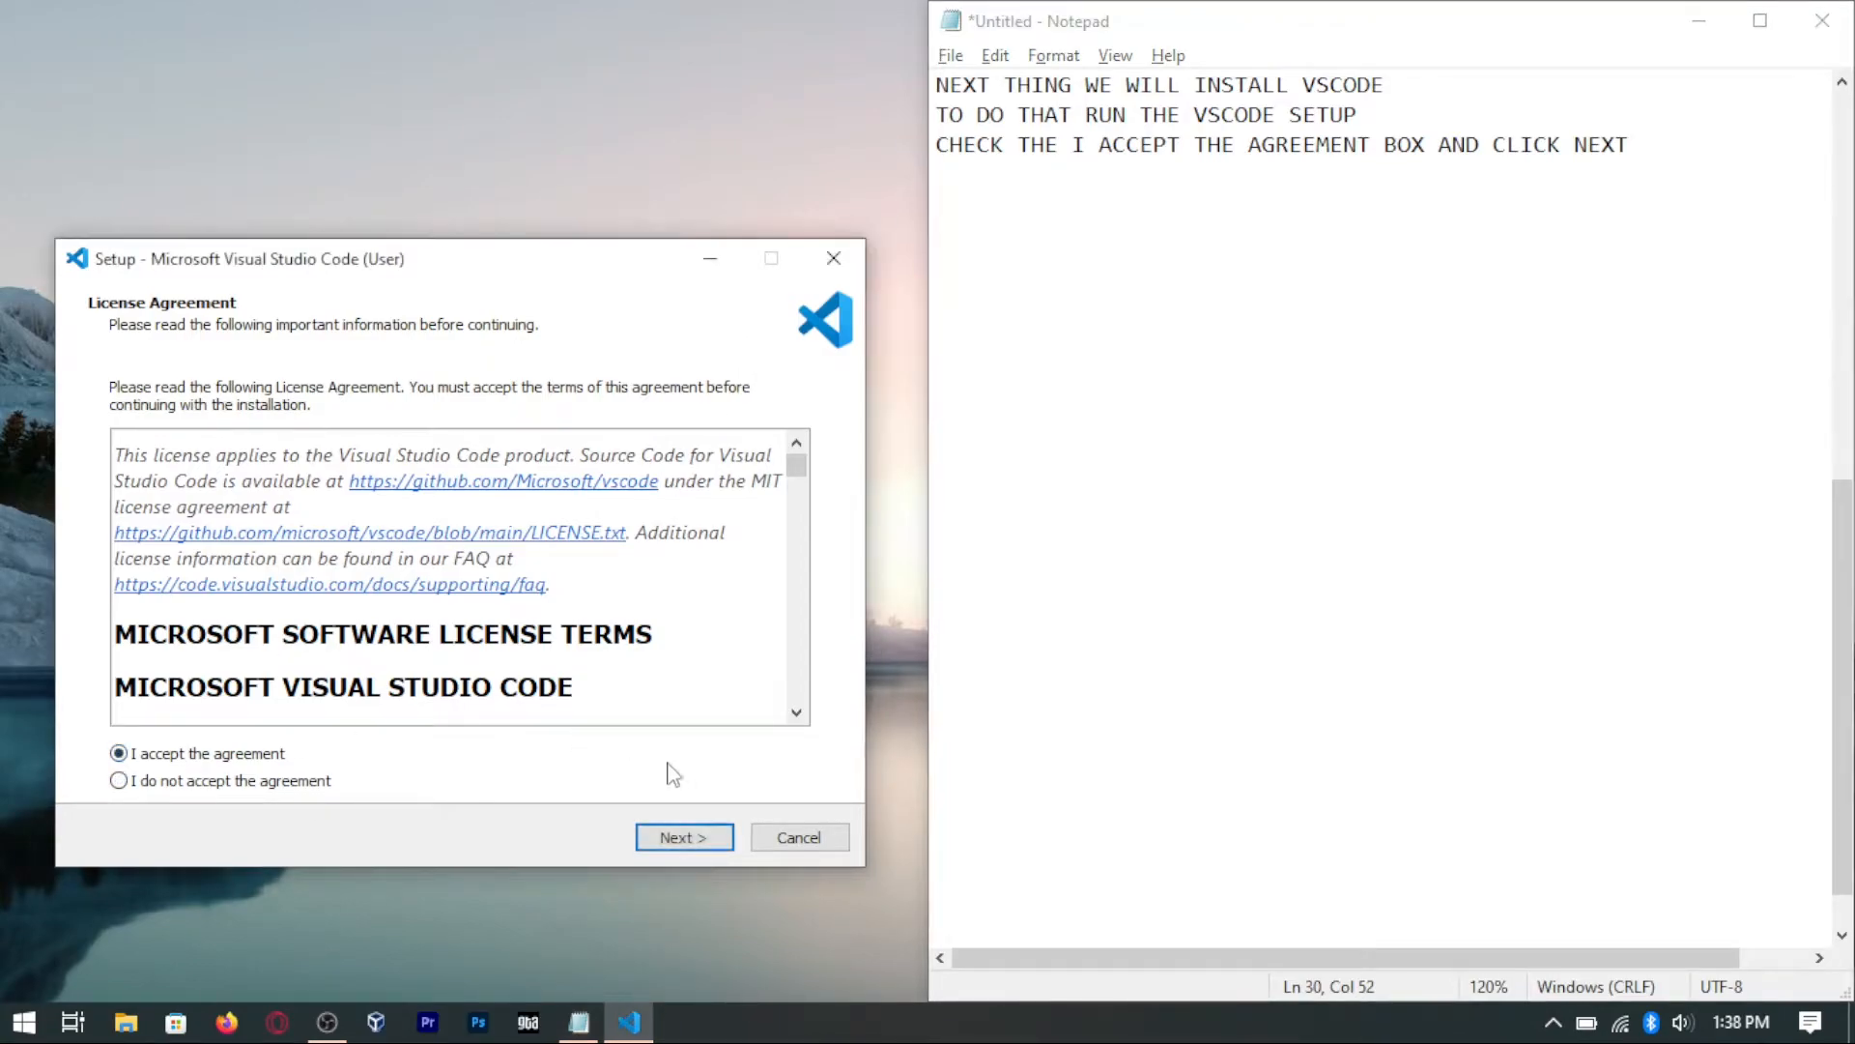
click(677, 837)
Step: Add the Notepad lines 'HERE YOU CAN CHANGE THE DIRECTORY BUT IT IS RECOMMENDED TO KEEP', 'THE DEFAULT DIRECTORY' and 'CLICK NEXT'
click(1624, 185)
key(Return)
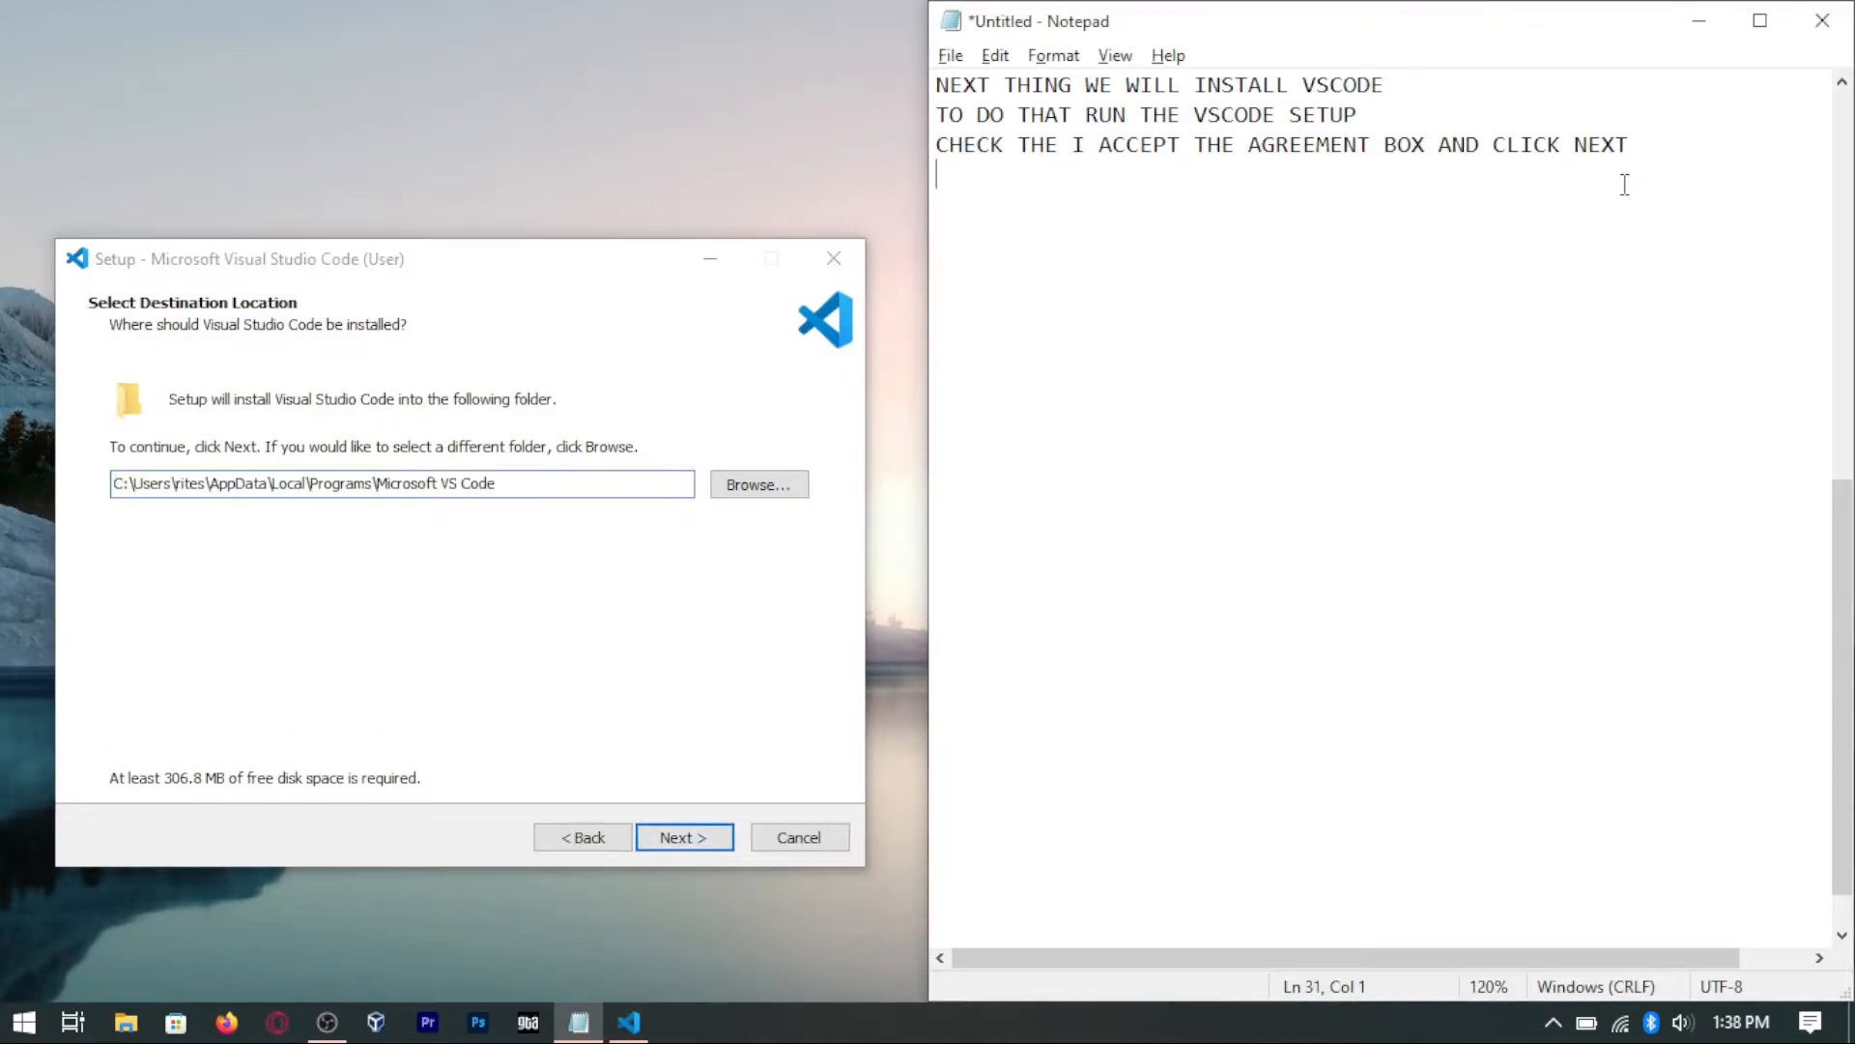
text(HERE YOU CAN CHANGE THE DIRECTORY BUT IT IS RECOMMENDED TO KEEP)
key(Return)
text(THE DEFAULT DIRECTORY)
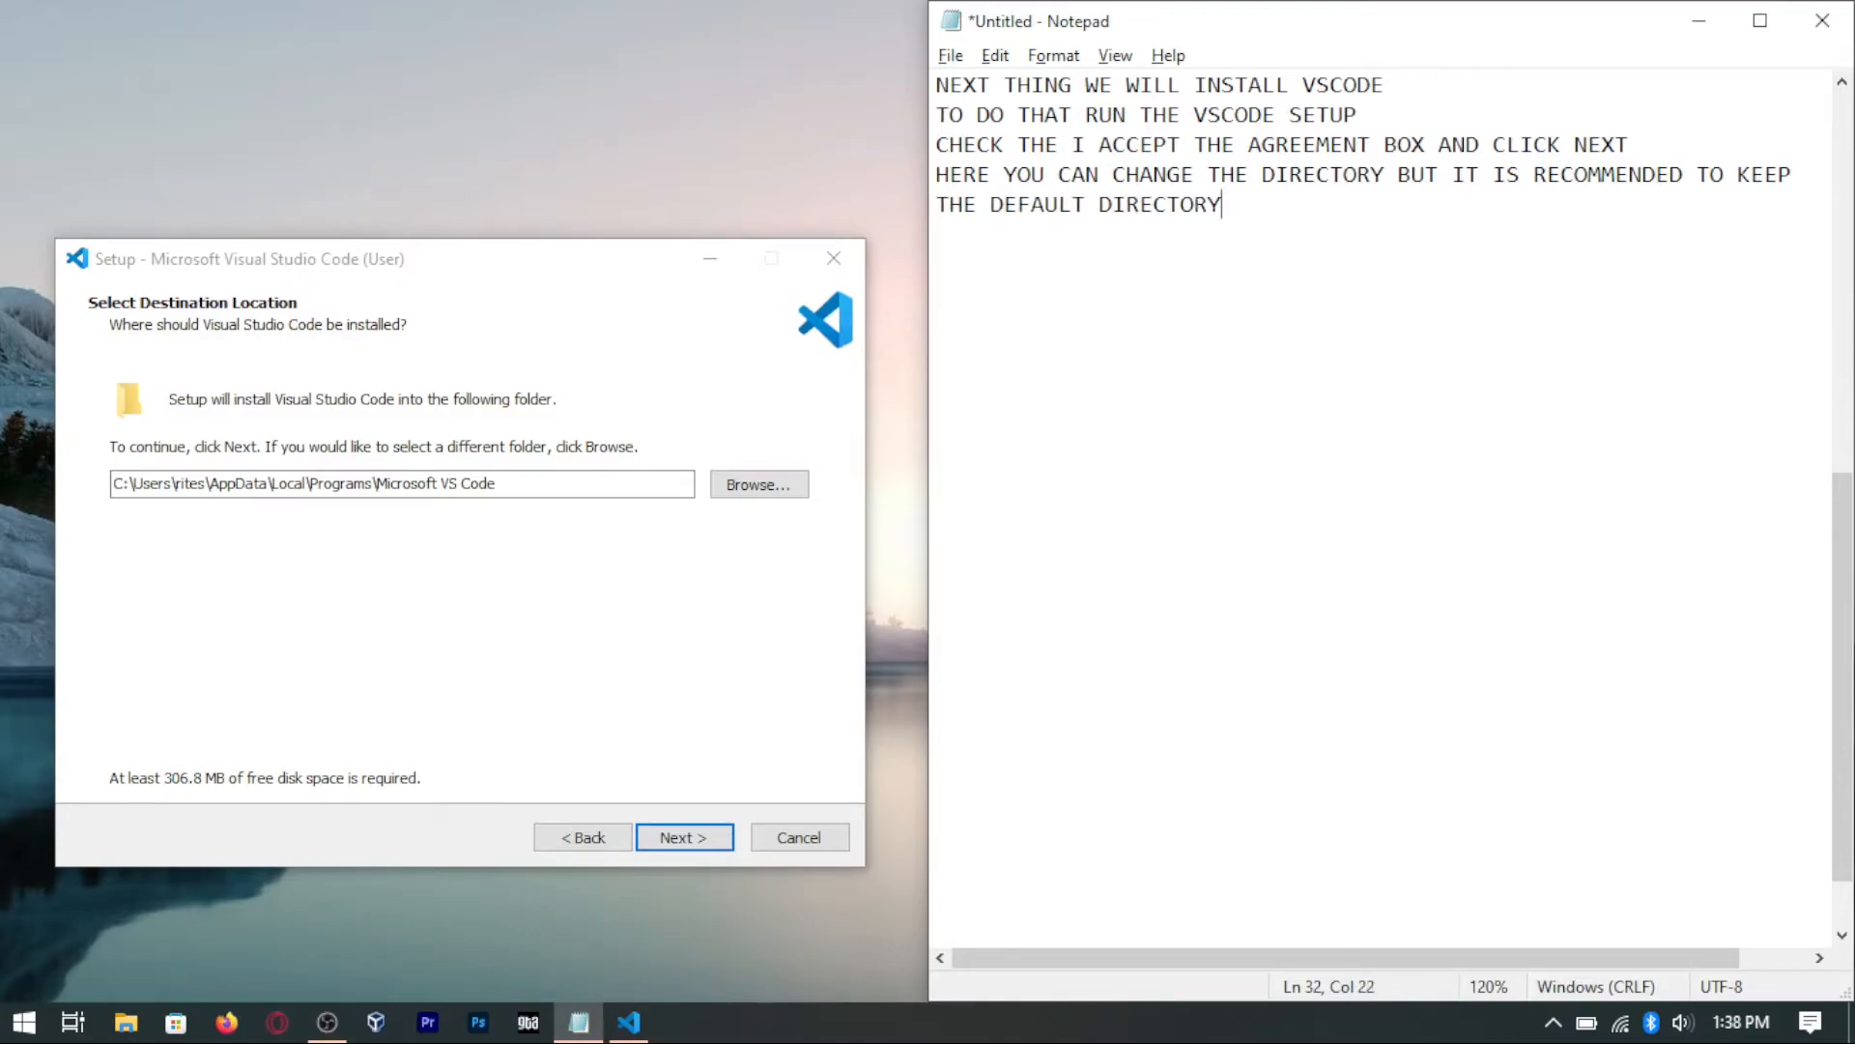
key(Return)
text(CLICK NEXT)
Step: Continue through the Visual Studio Code setup with the default destination folder and default additional tasks
click(701, 838)
click(700, 839)
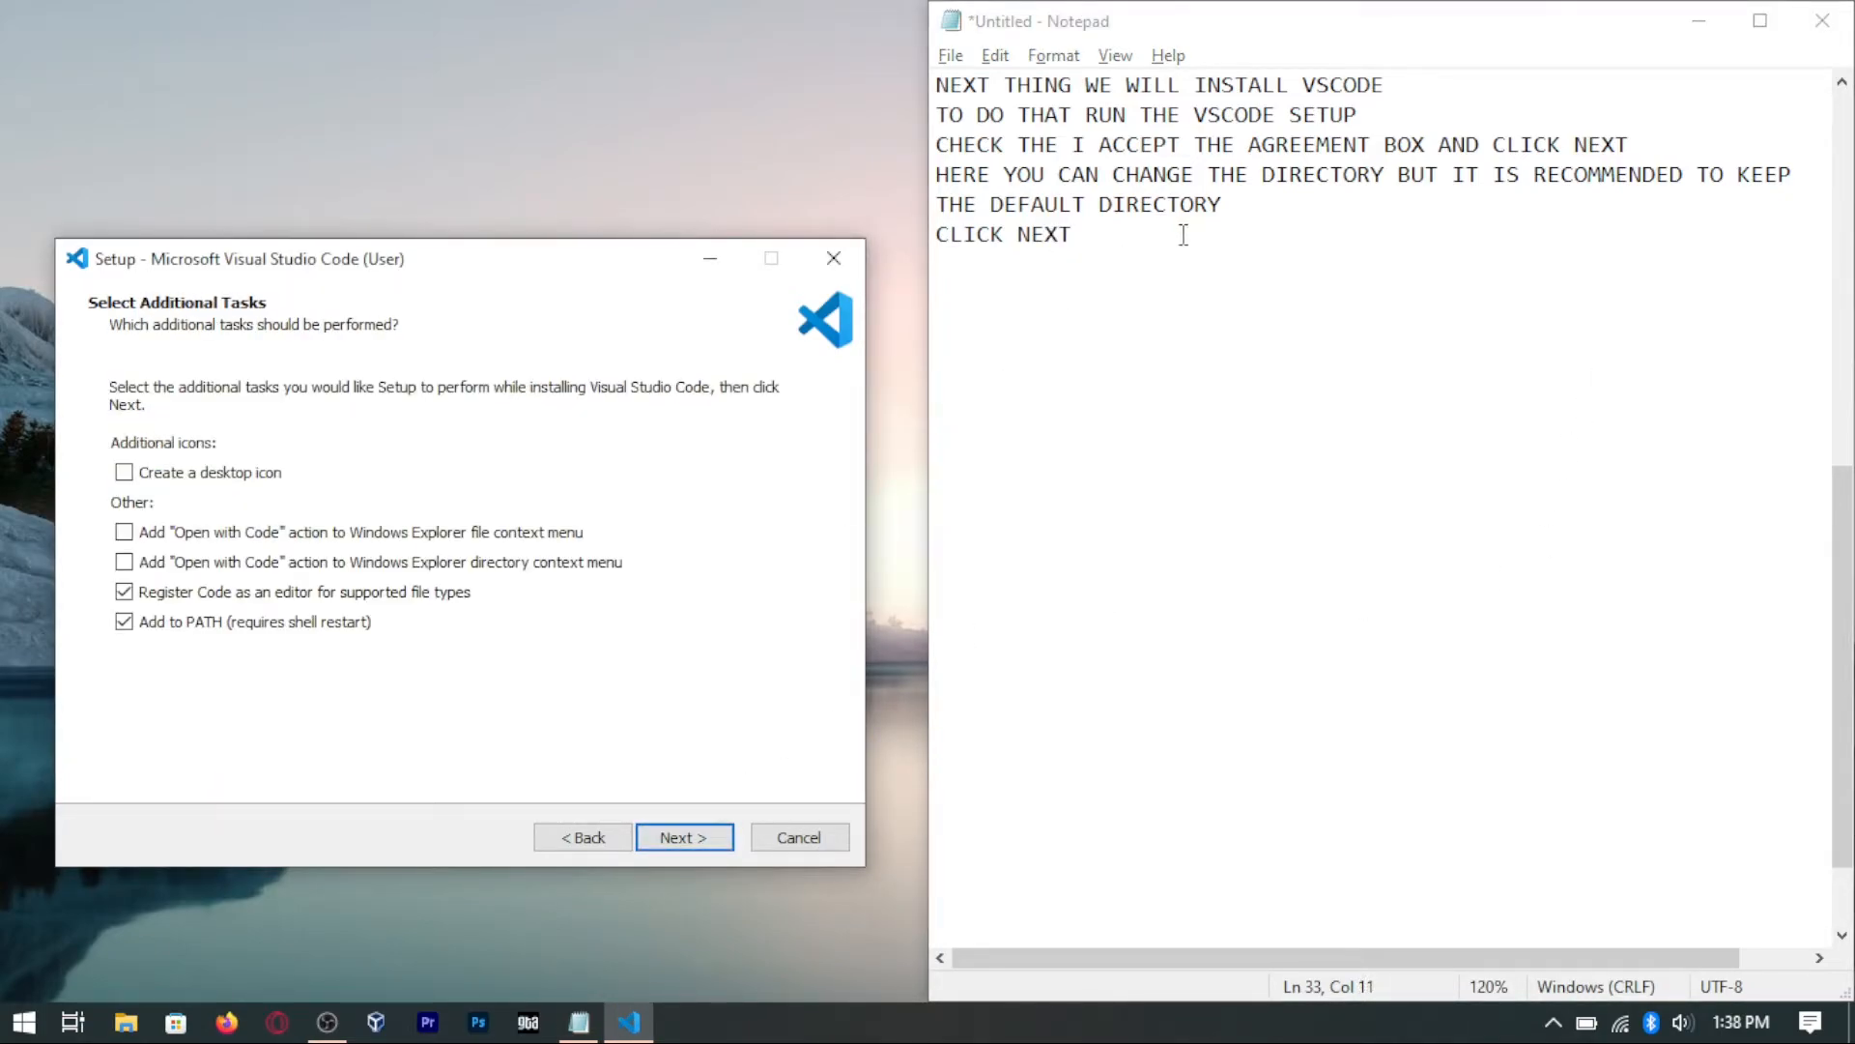
click(691, 839)
Step: Add the line 'AND CLICK INSTALL' to the Notepad instructions and start the Visual Studio Code installation
click(1148, 265)
key(Return)
text(AND CLICK INSTALL)
key(Return)
click(664, 843)
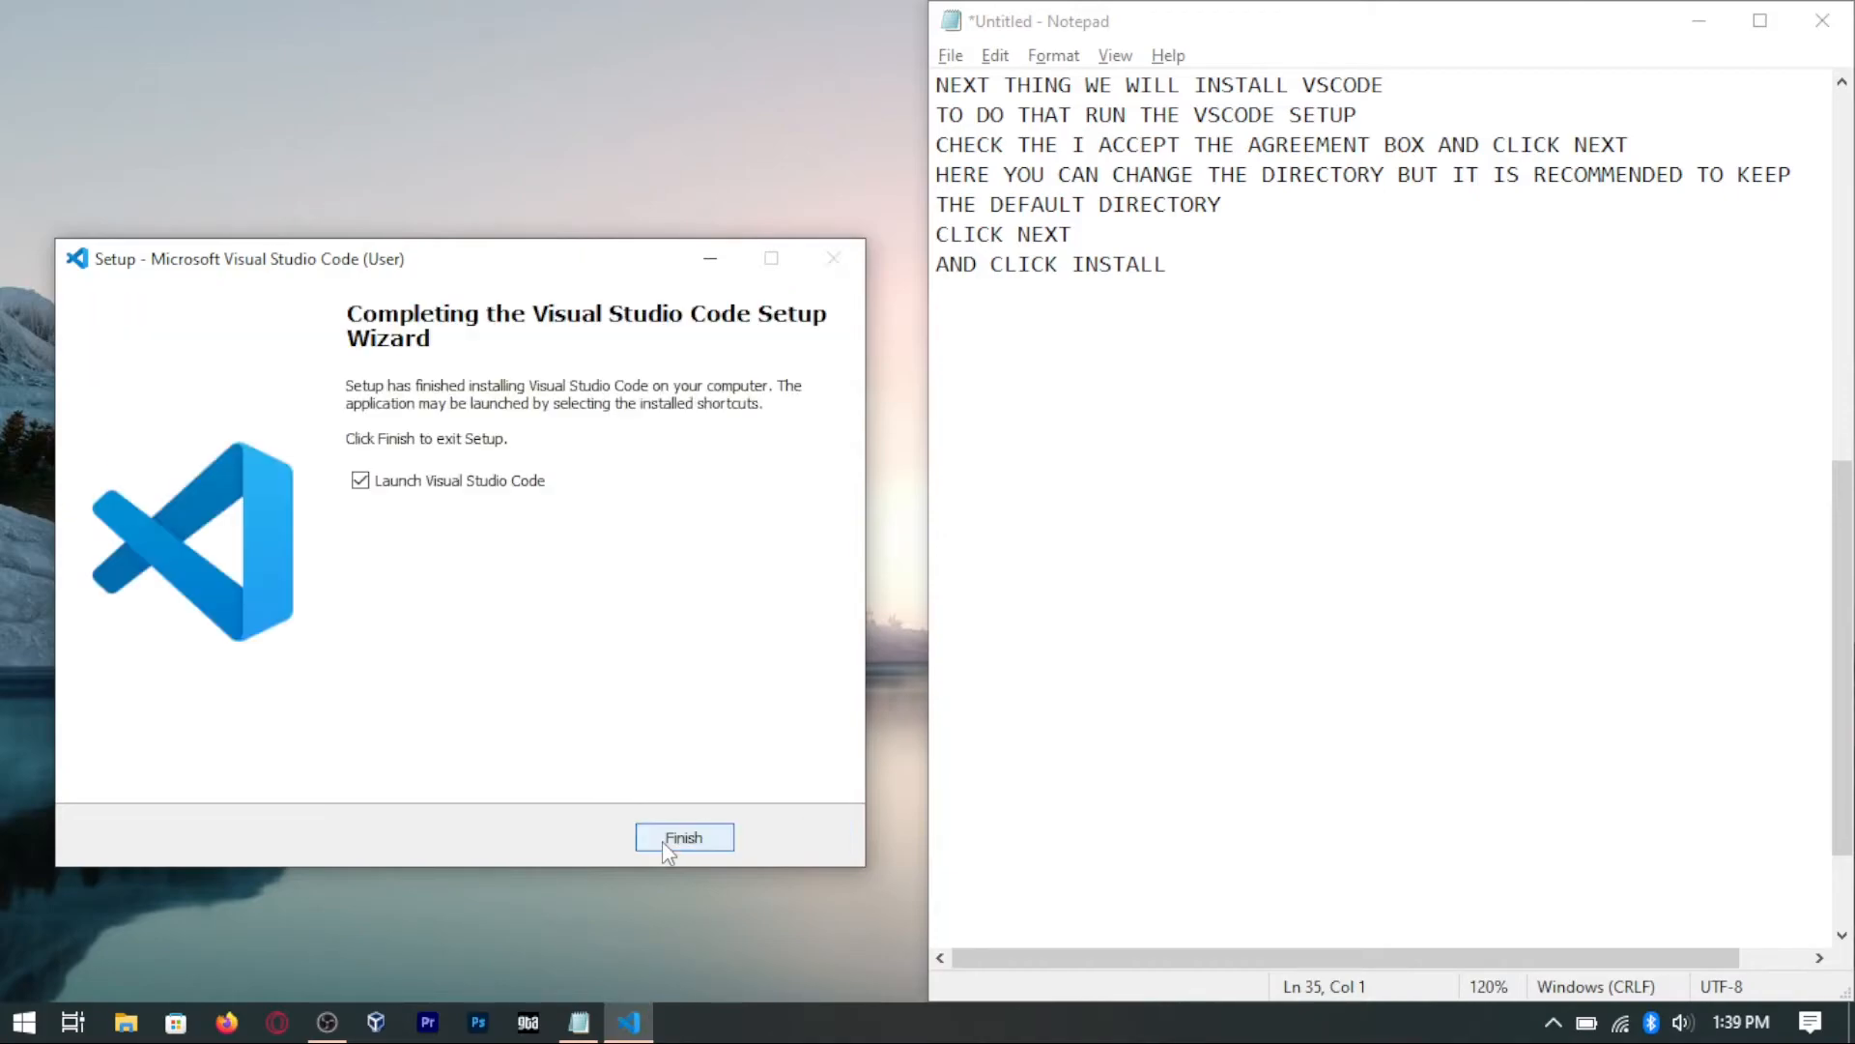
Step: Add the line 'HIT FINISH' in Notepad, and finish the setup with Visual Studio Code set to launch
click(1383, 257)
key(Down)
text(HIT FINISH)
click(681, 833)
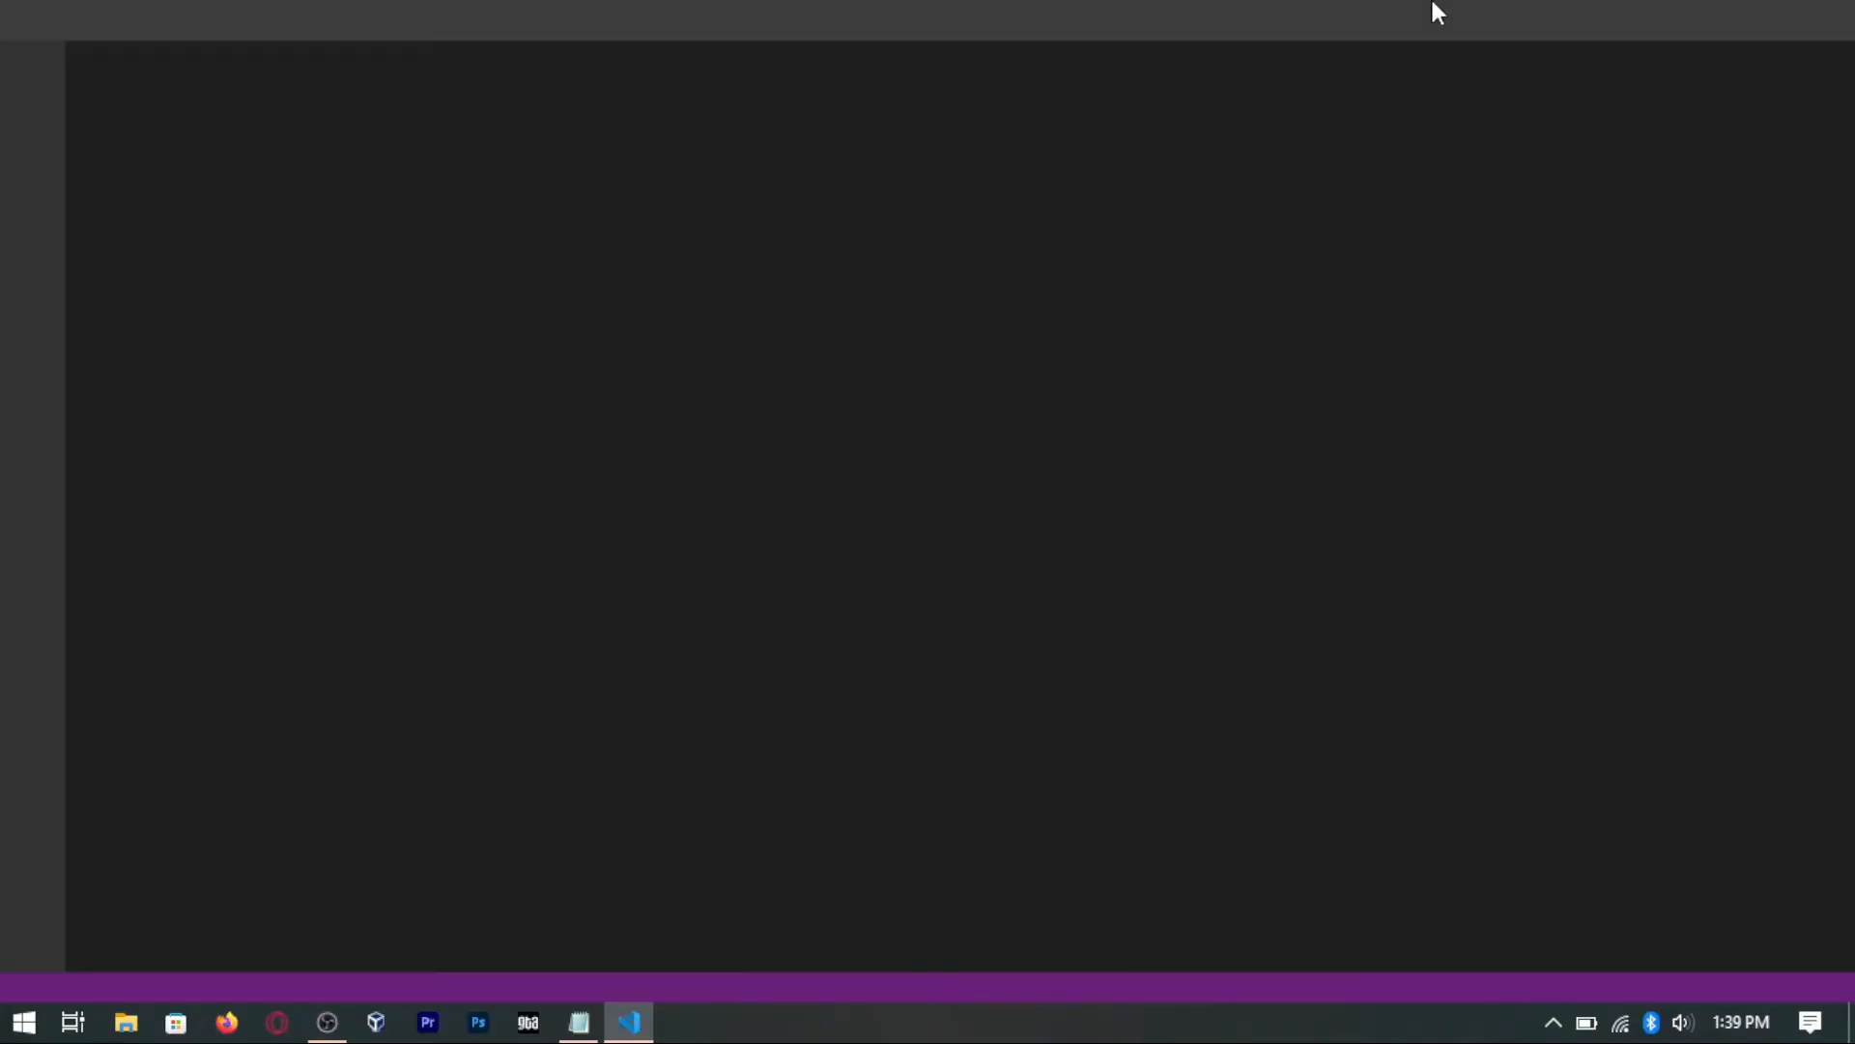
Step: Add the Notepad lines 'AFTER VSCODE OPENS CLICK THE FILE BUTTON ON TOP LEFT CORNER' and 'AND CLICK NEW'
click(1217, 364)
text(AFTER VSCODE OPENS)
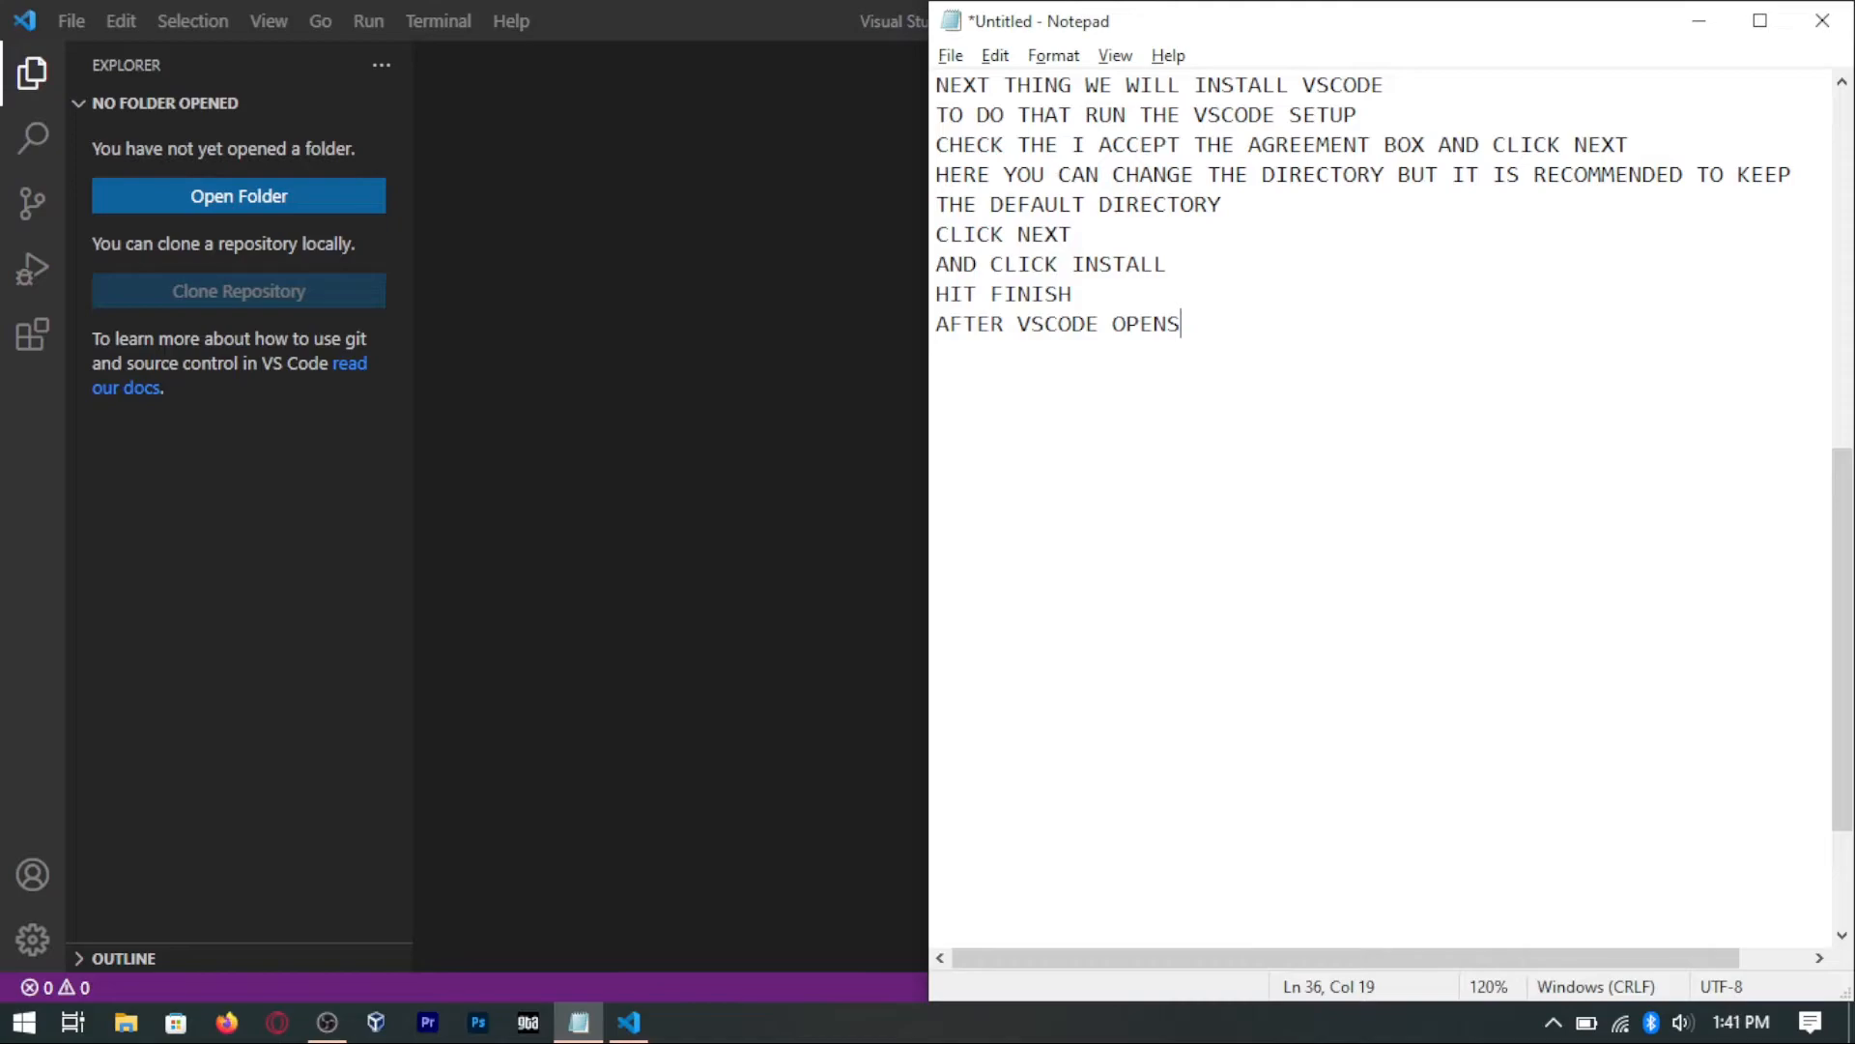
text(CODE OPENS CLICK THE FILE BUTTON ON TOP LEFT CORNER)
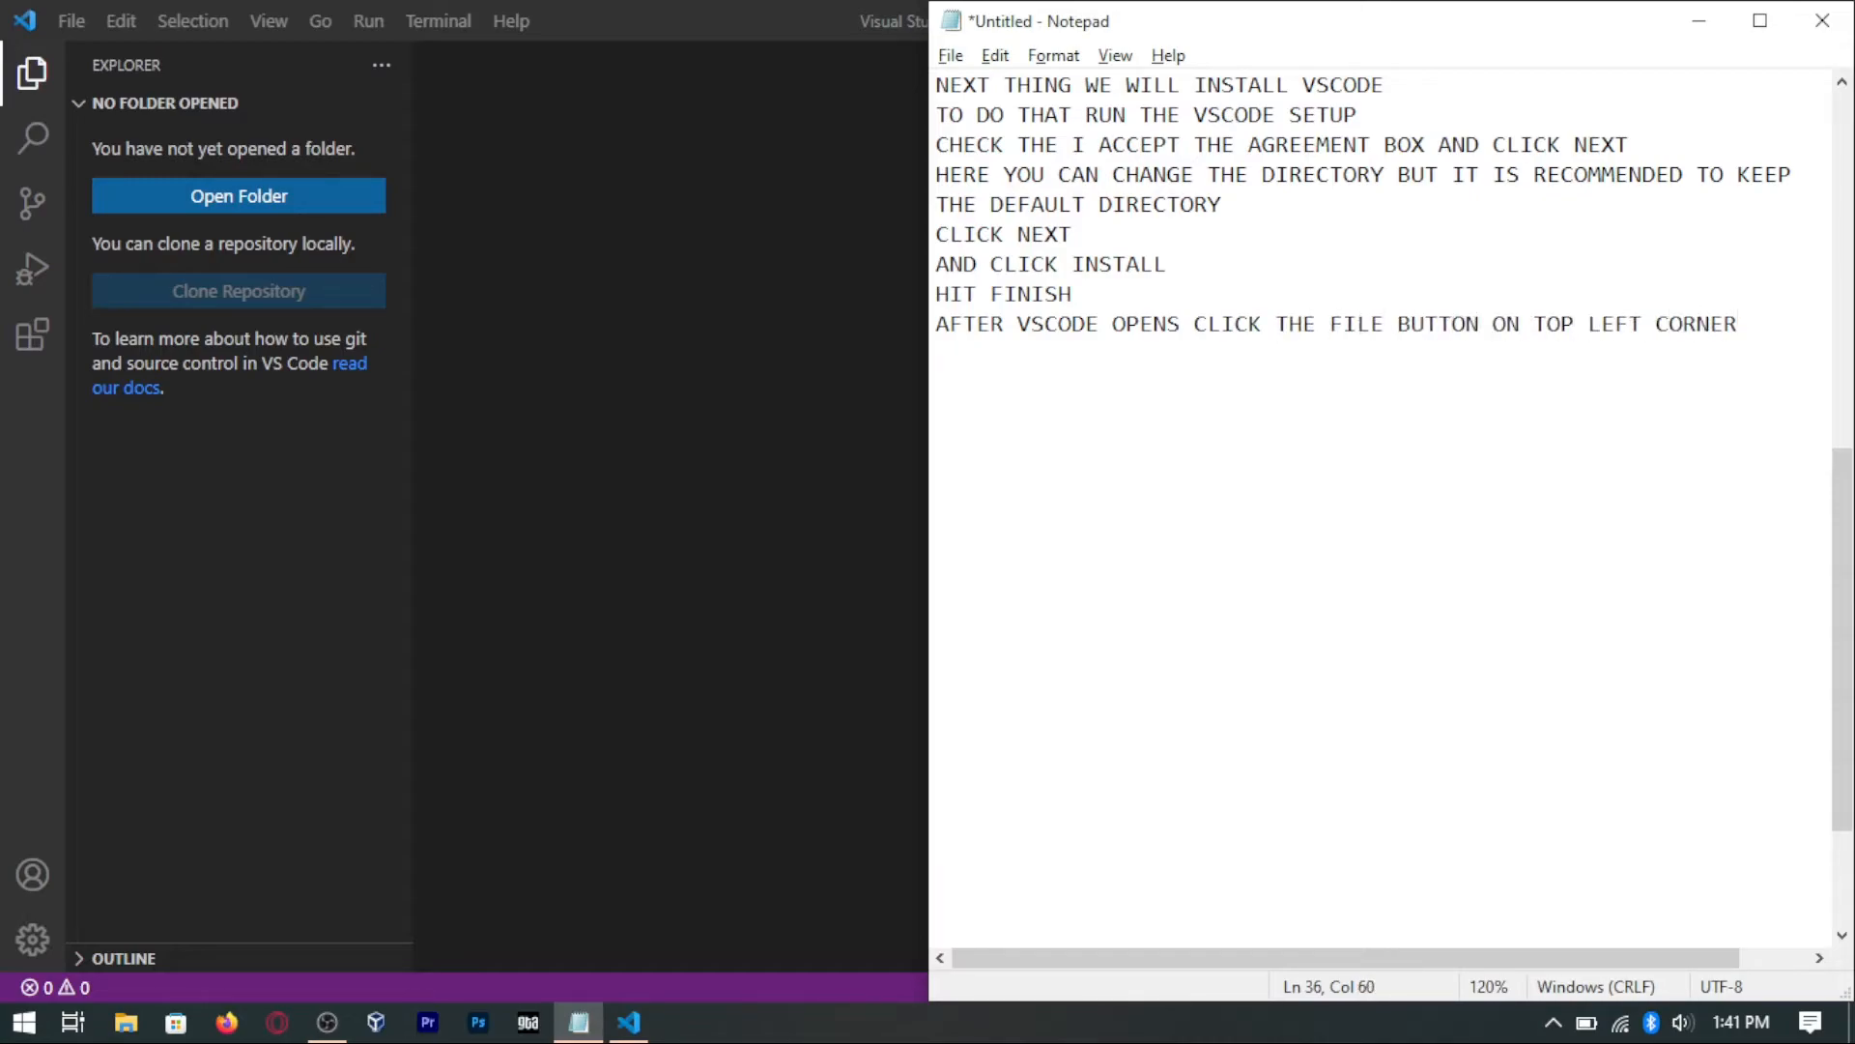
key(Return)
text(AND CLICK NEW)
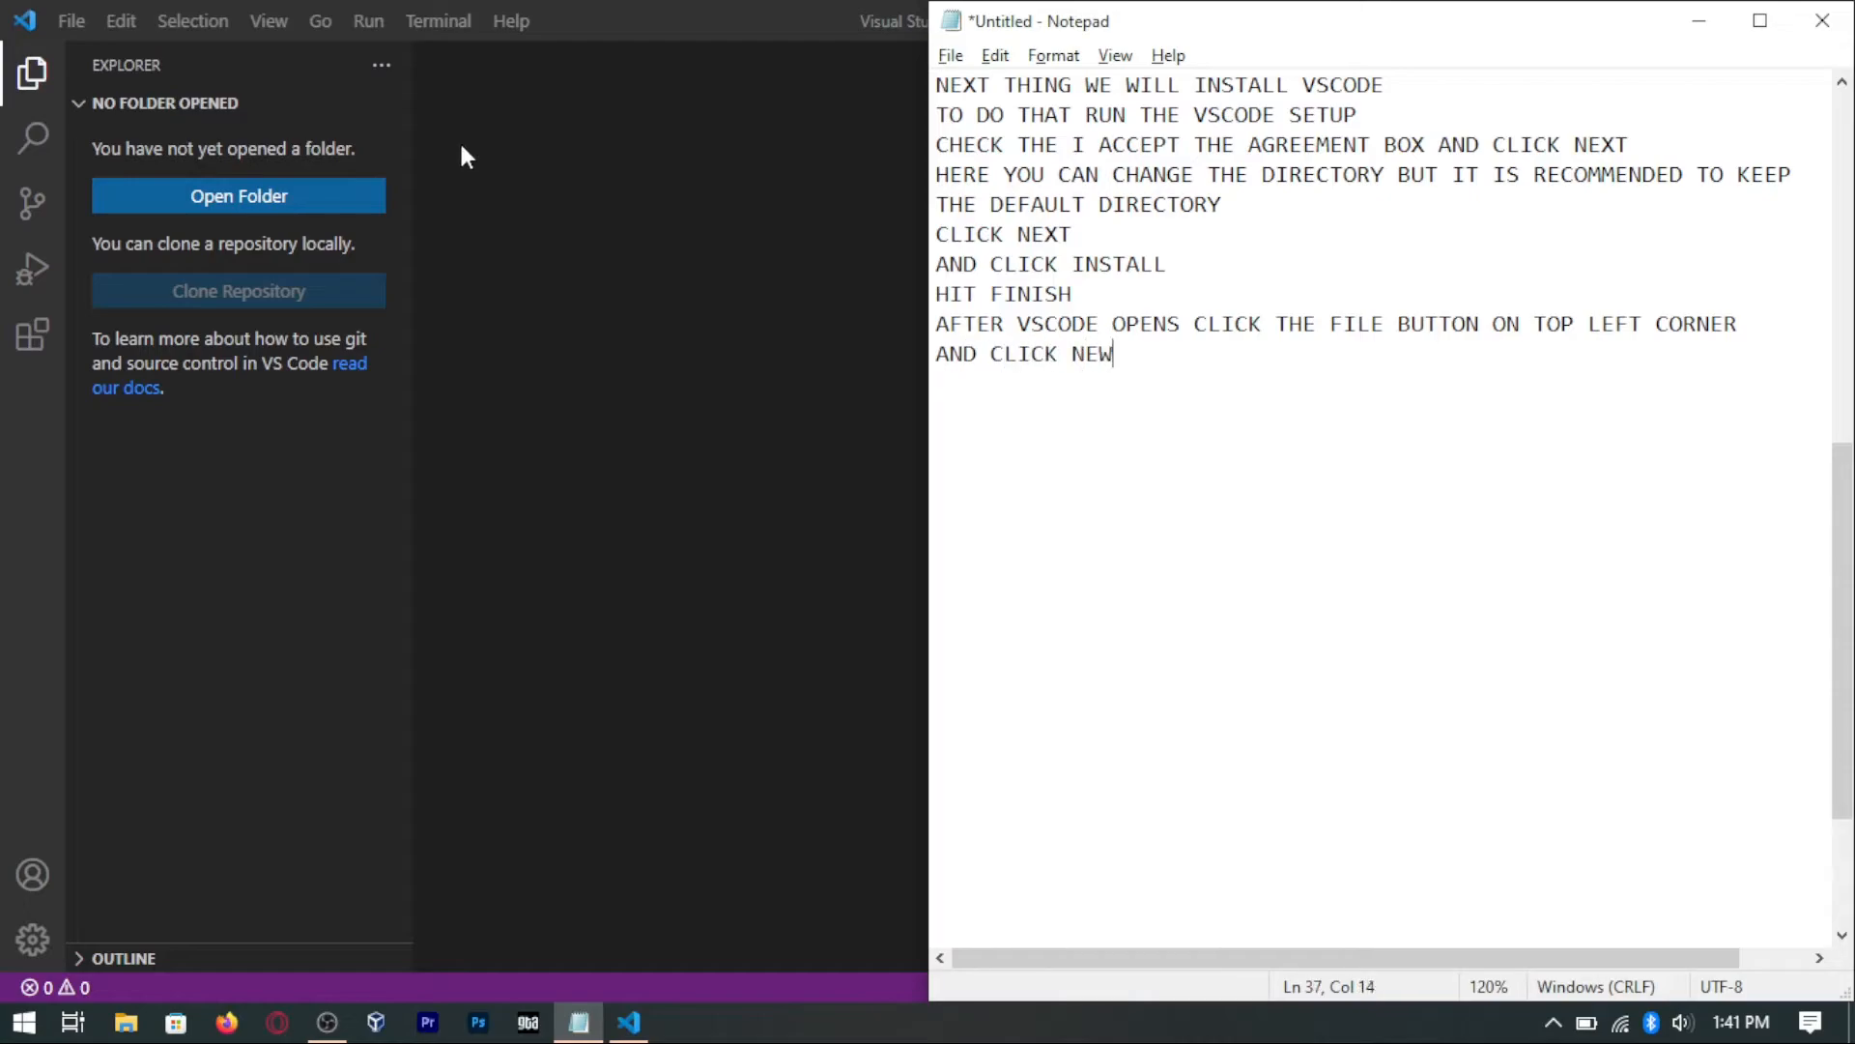
Step: Switch to Visual Studio Code and create a new untitled file
click(58, 19)
click(97, 68)
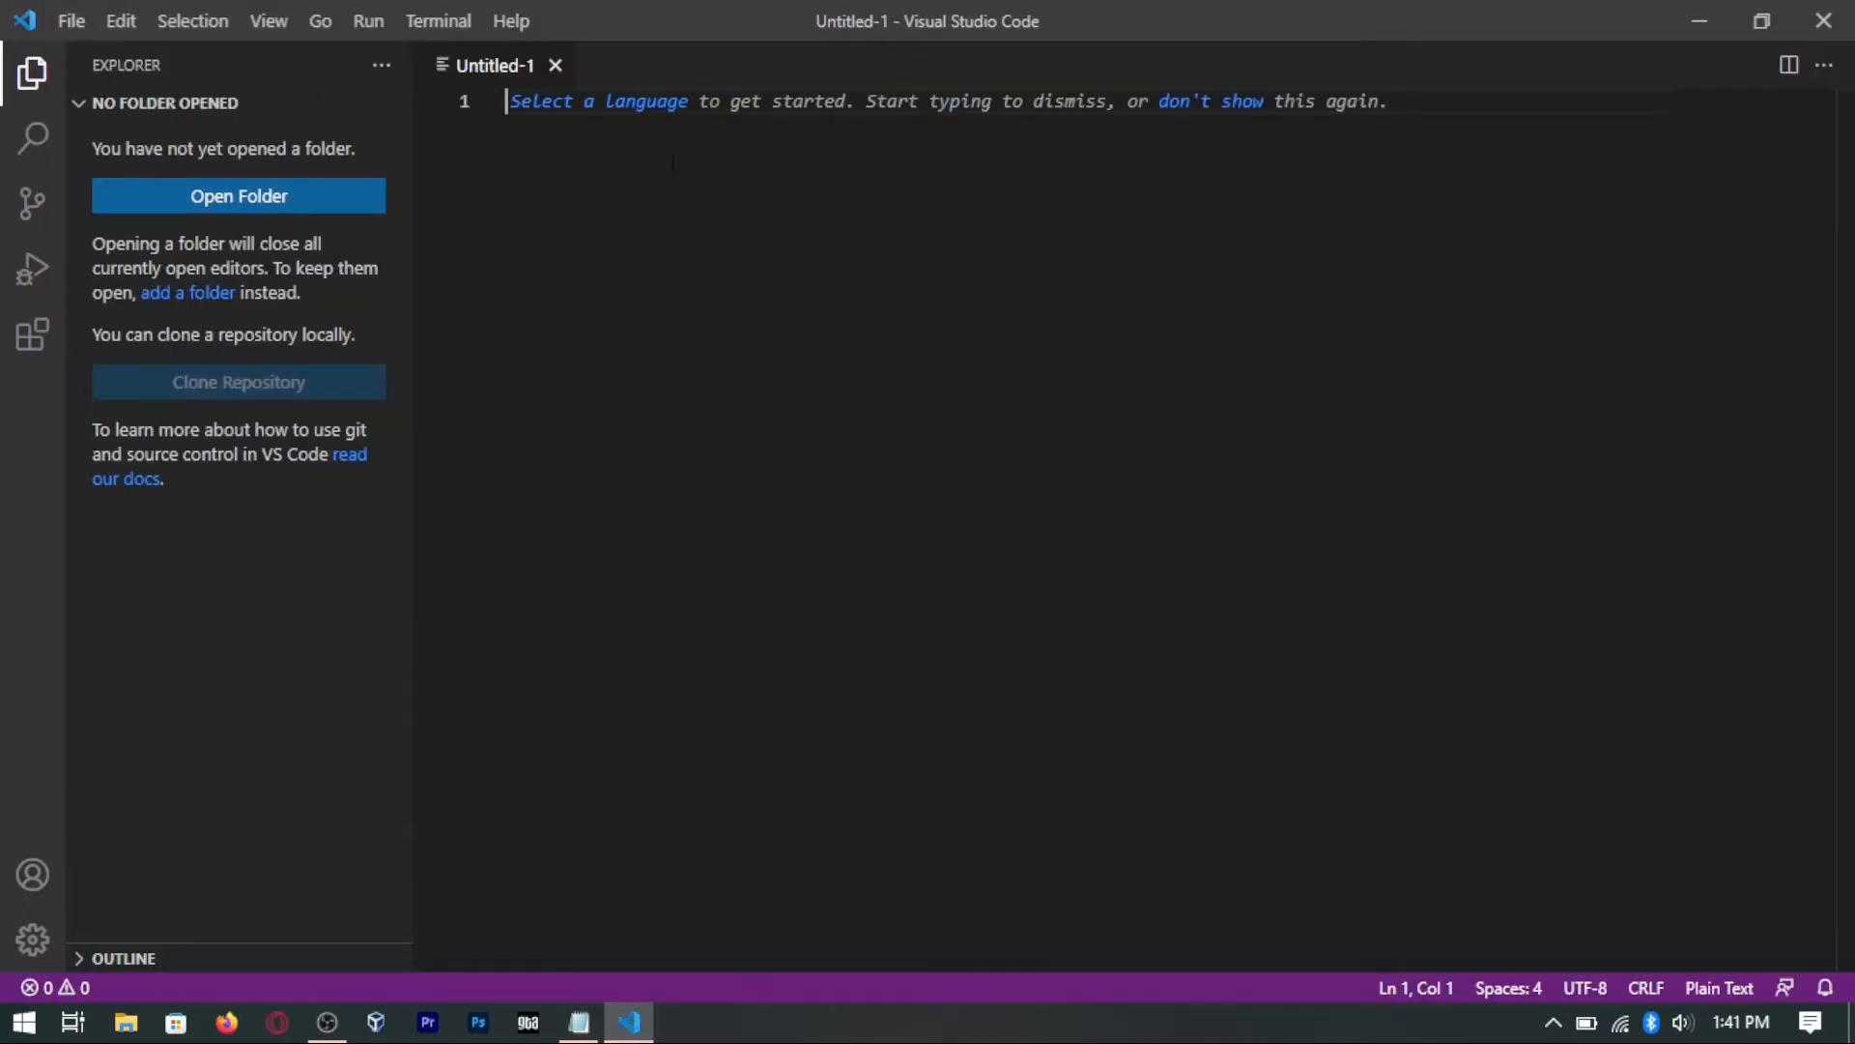
Step: Return to Notepad and add the line 'HIT CTRL+S ON THE KEYBOARD' below 'AND CLICK NEW'
key(alt+Tab)
text(HIT)
key(BackSpace)
key(BackSpace)
key(BackSpace)
key(BackSpace)
key(BackSpace)
key(BackSpace)
key(BackSpace)
text(NEW)
key(Return)
text(HIT CTRL+S ON THE KEYBOARD)
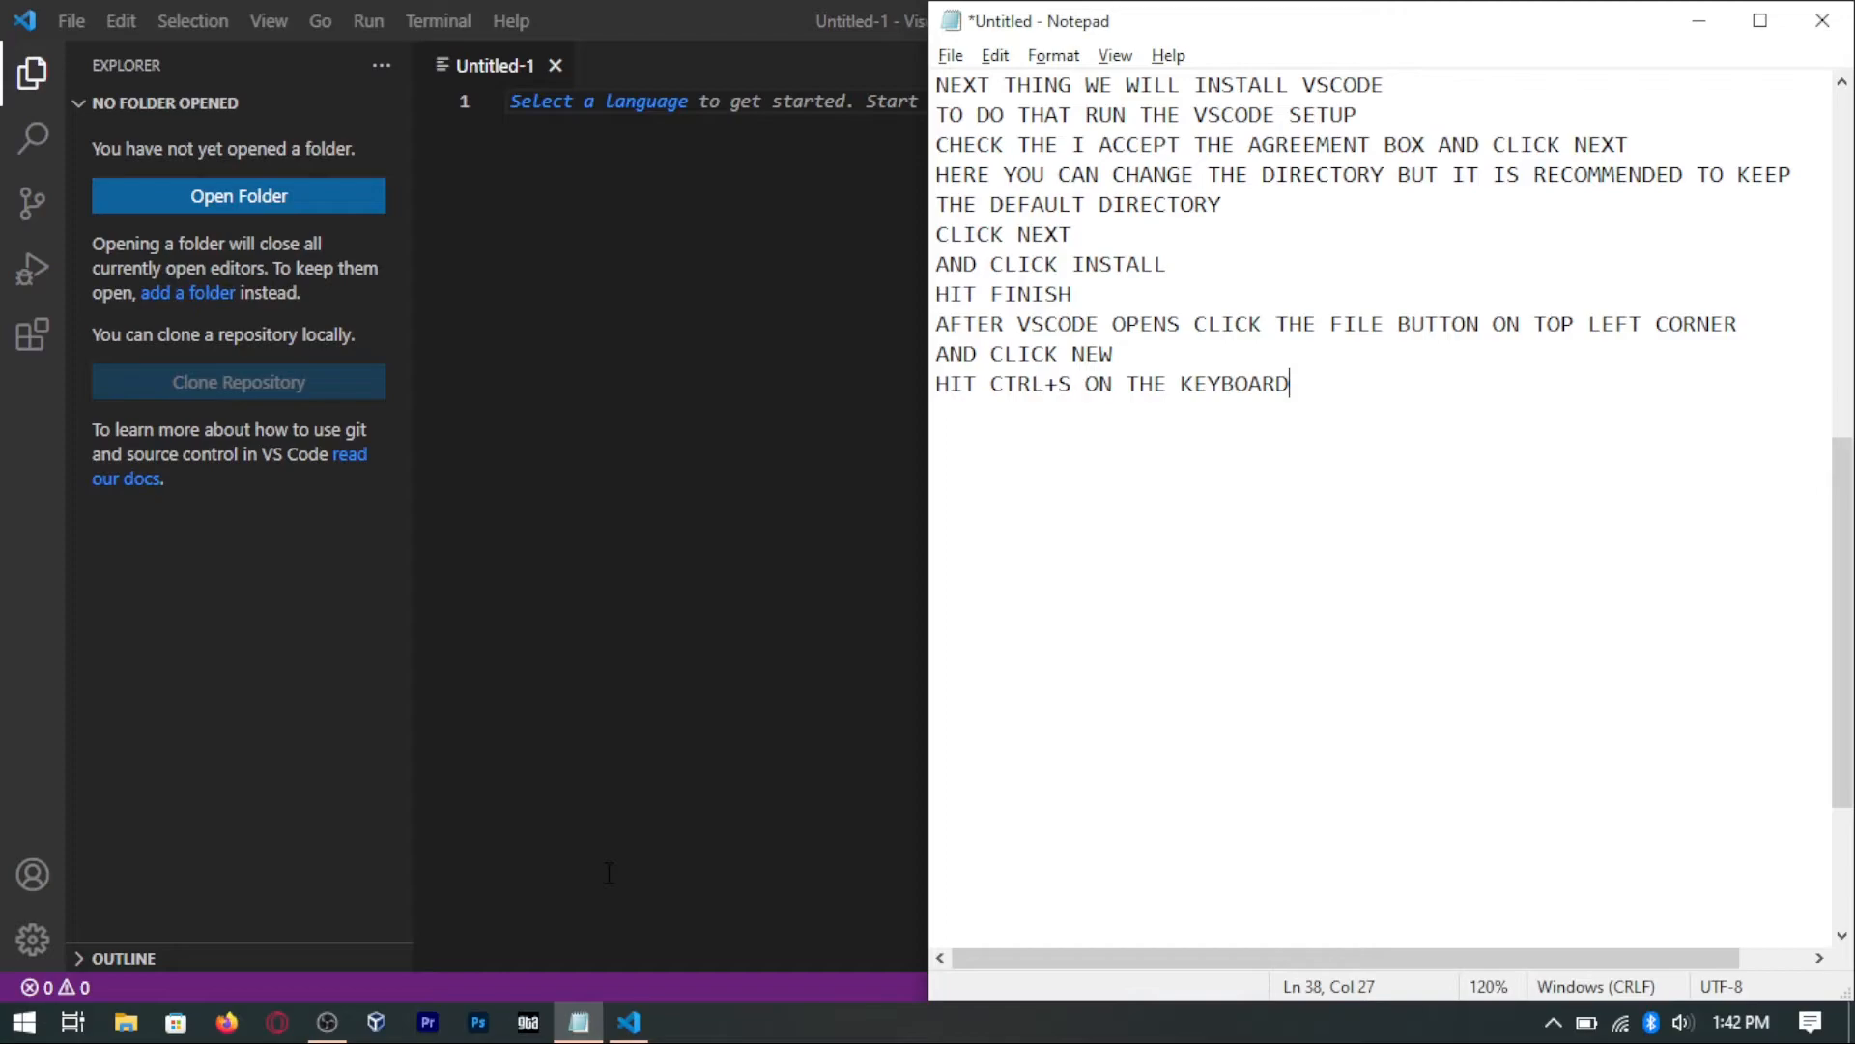
Step: Append 'AND SAVE THE FILE WITH .CPP EXTENSION' and add the line 'THIS STEP IS NECCESARY TO CHECK IF MINGW IS INSTALLED PROPERLY'
text(AND SAVE THE FILE WITH CP)
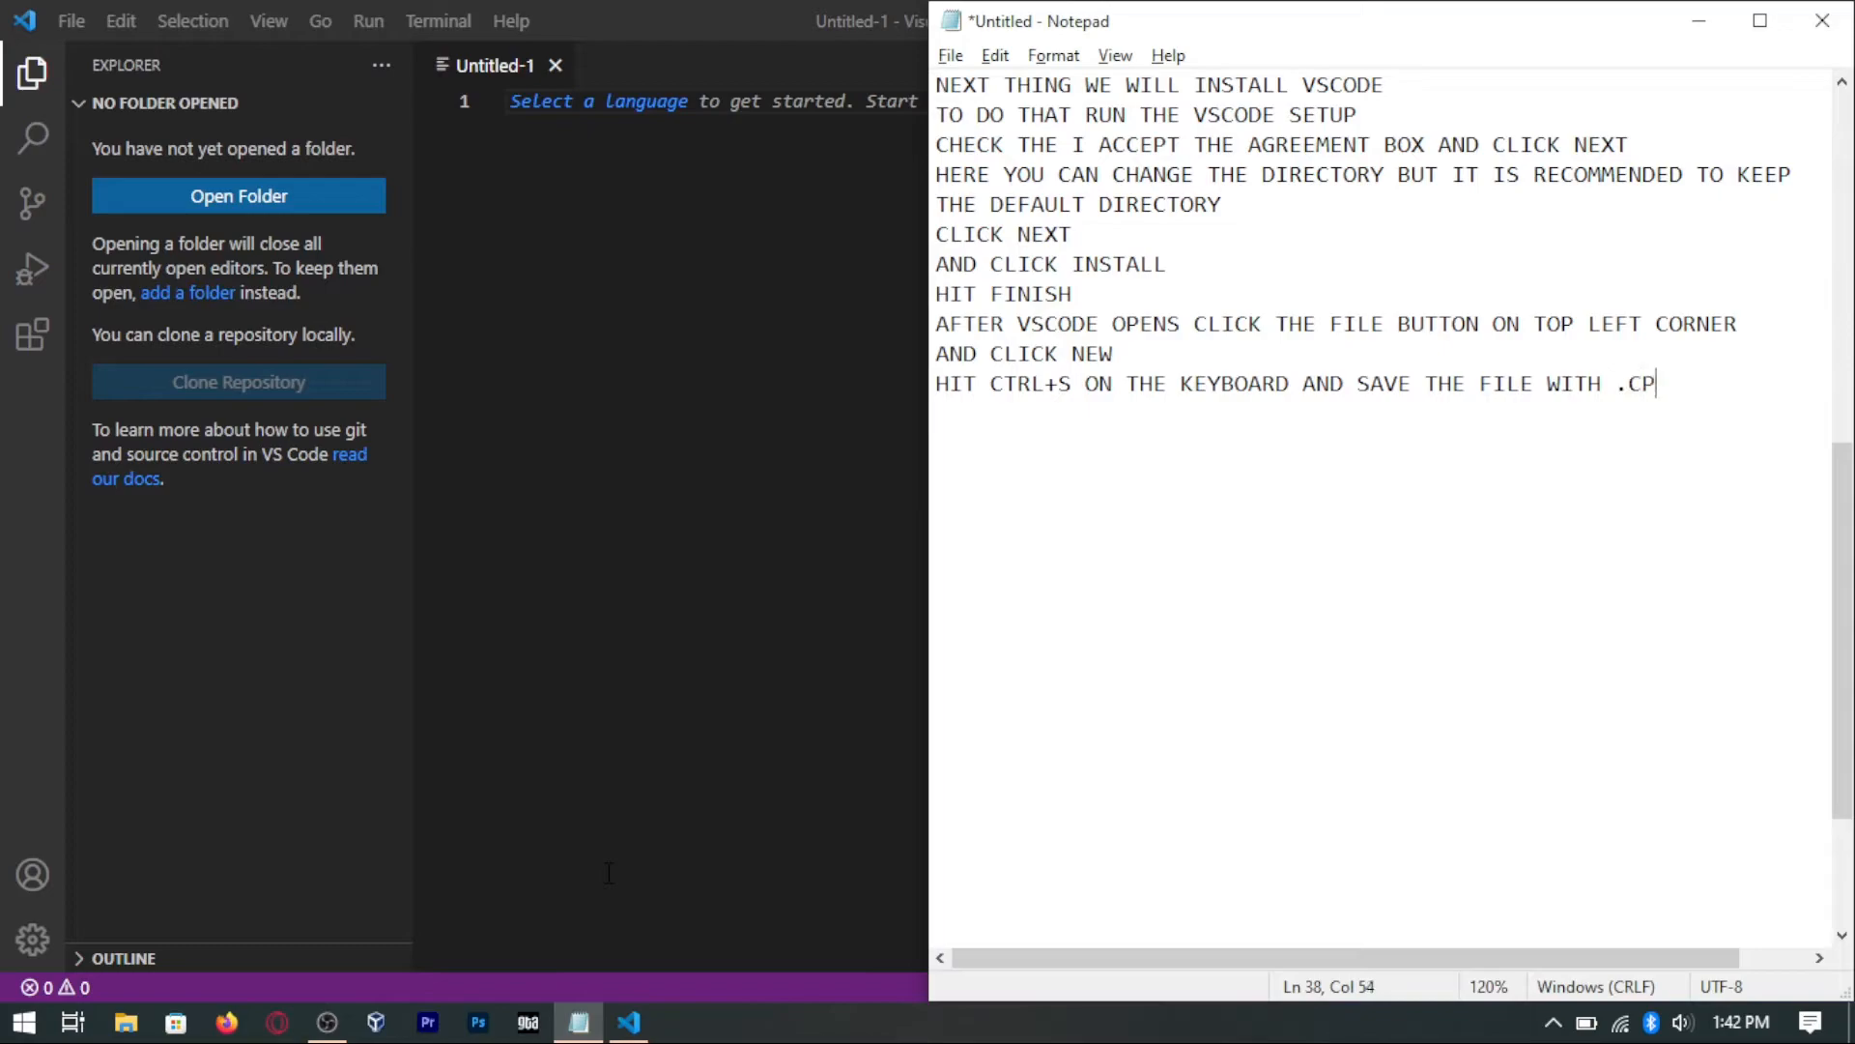
text(XTENSION)
key(Return)
text(THI)
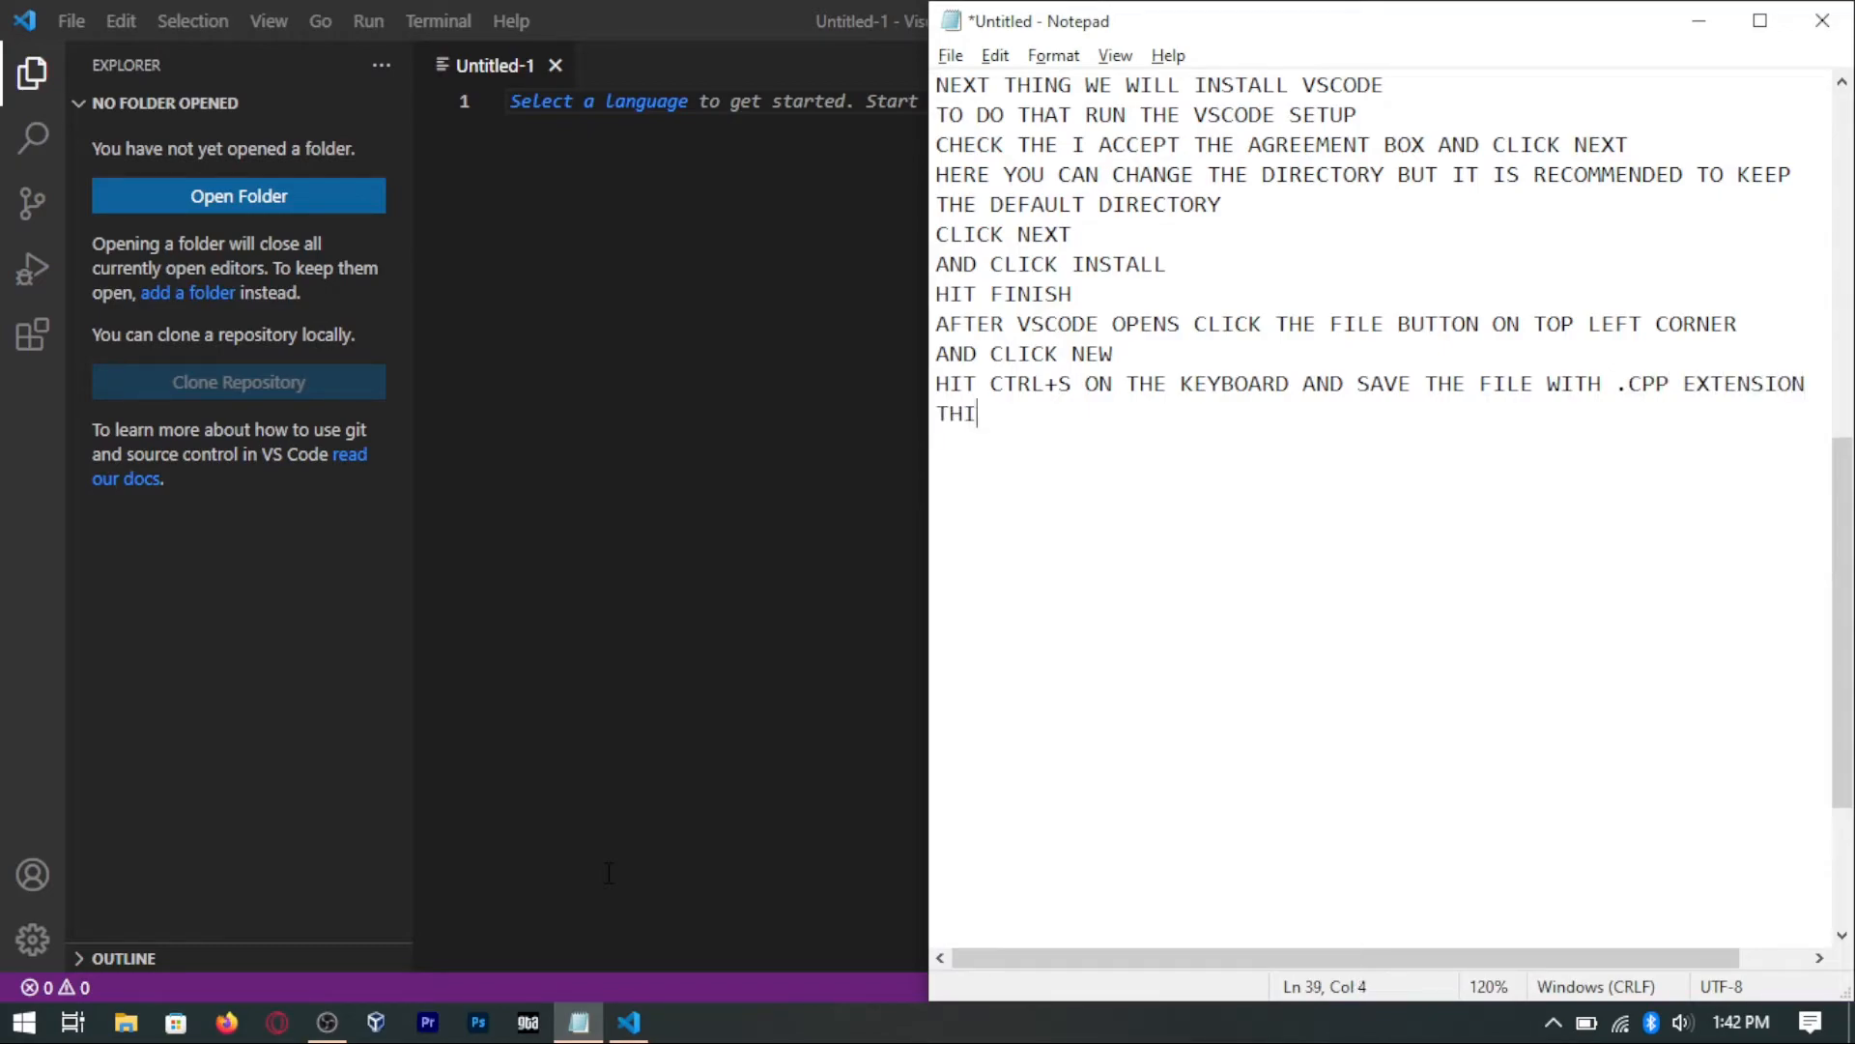
text(S STEP IS NEC)
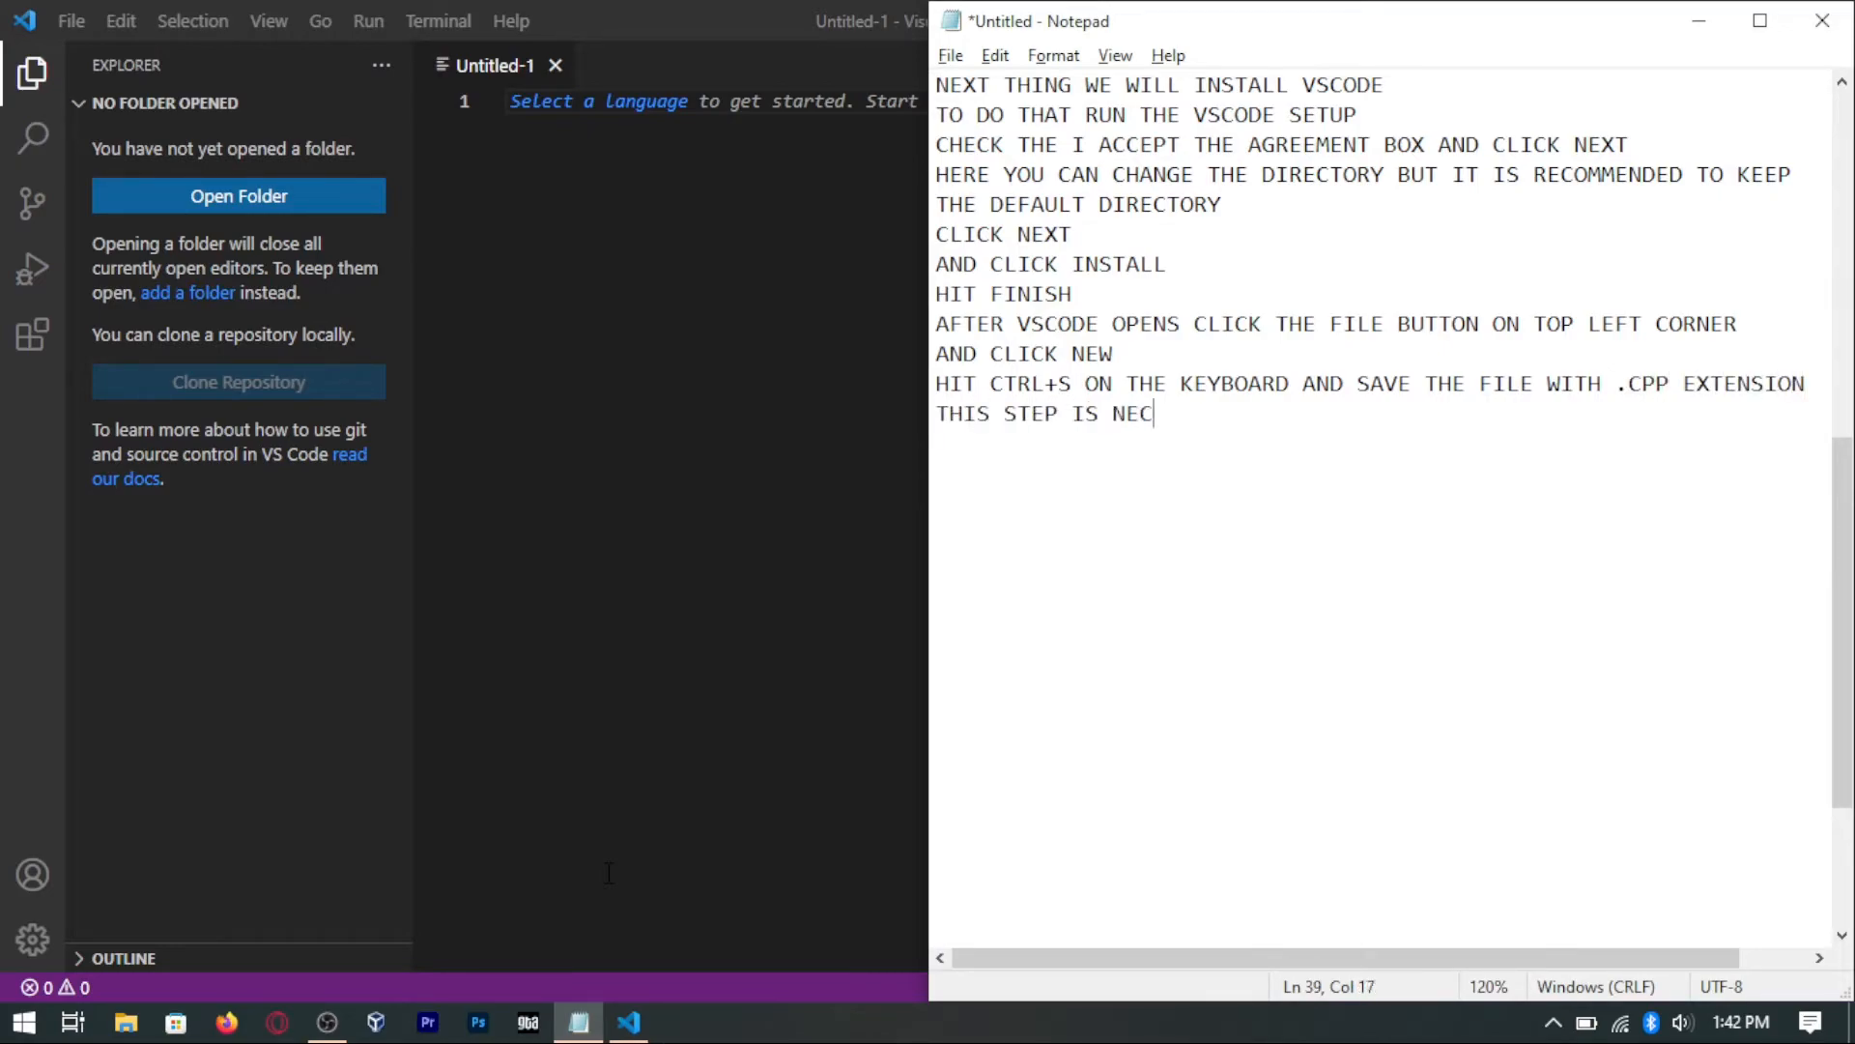
text(CESARY TO CHE)
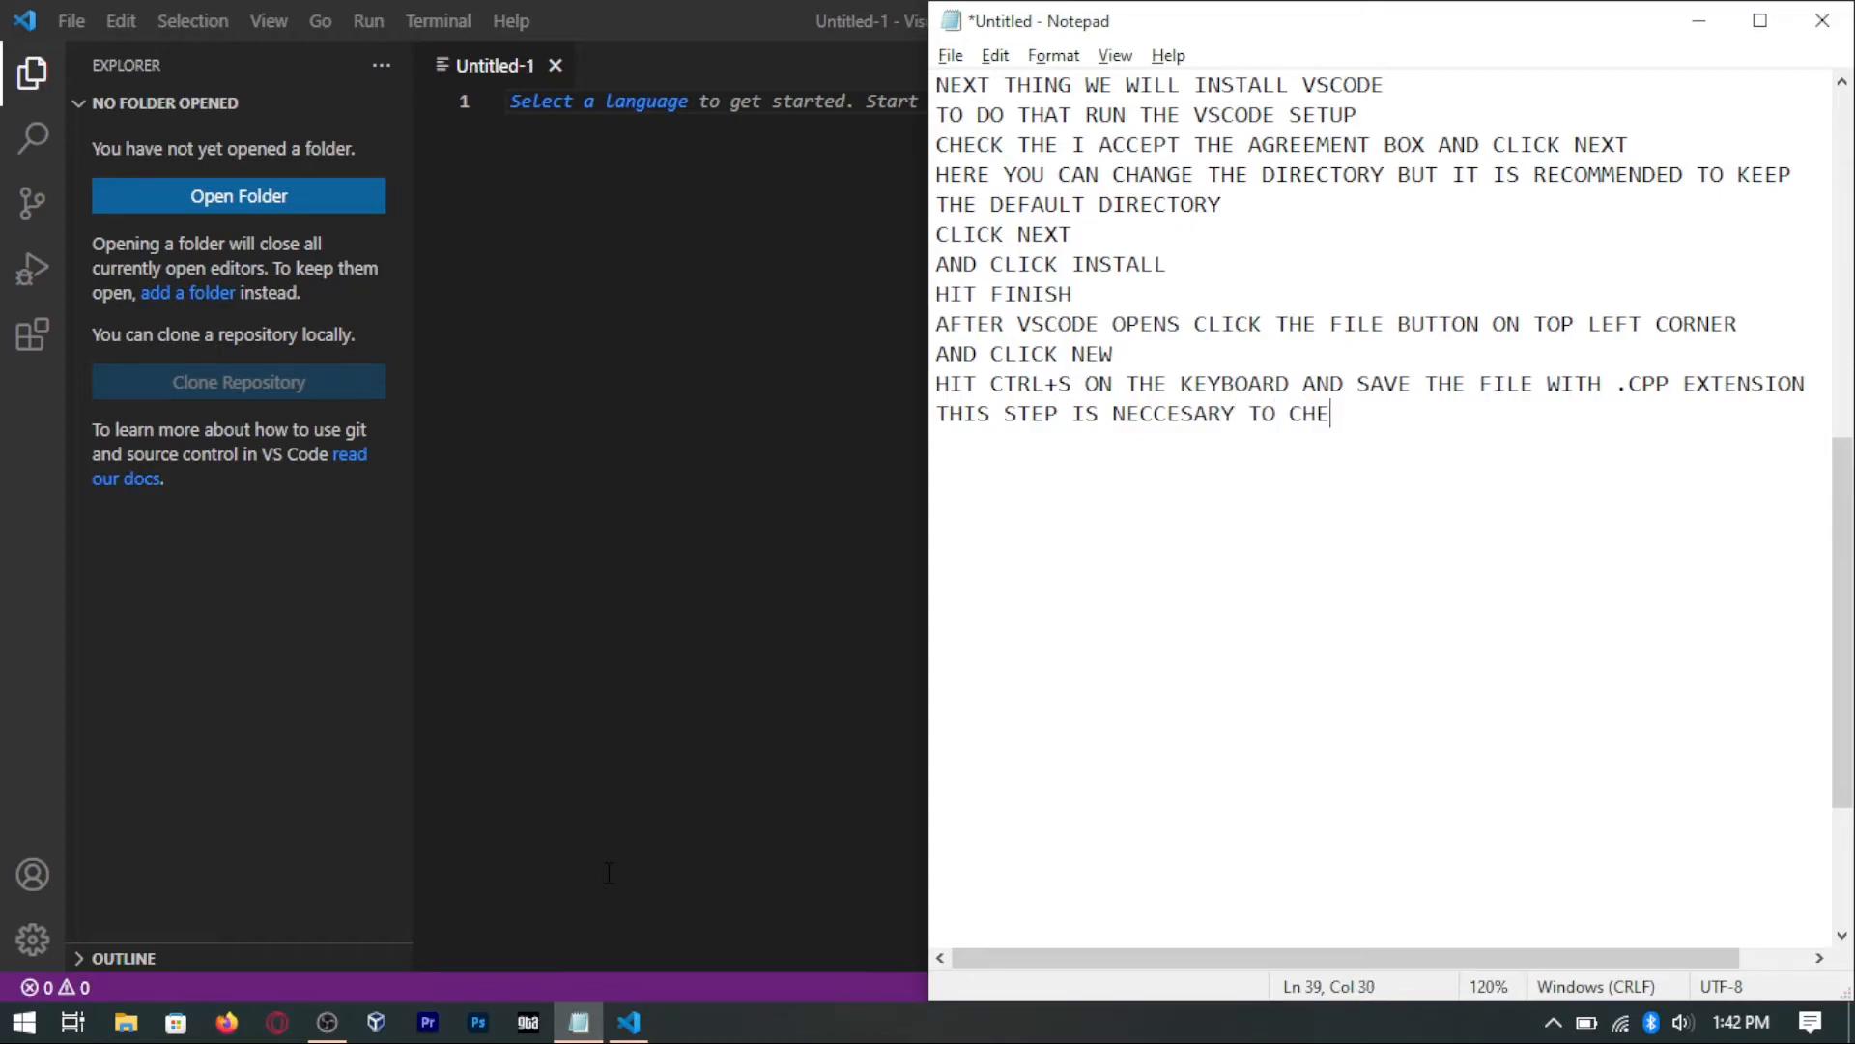
text(CK IF MINGW IS INSTALLED )
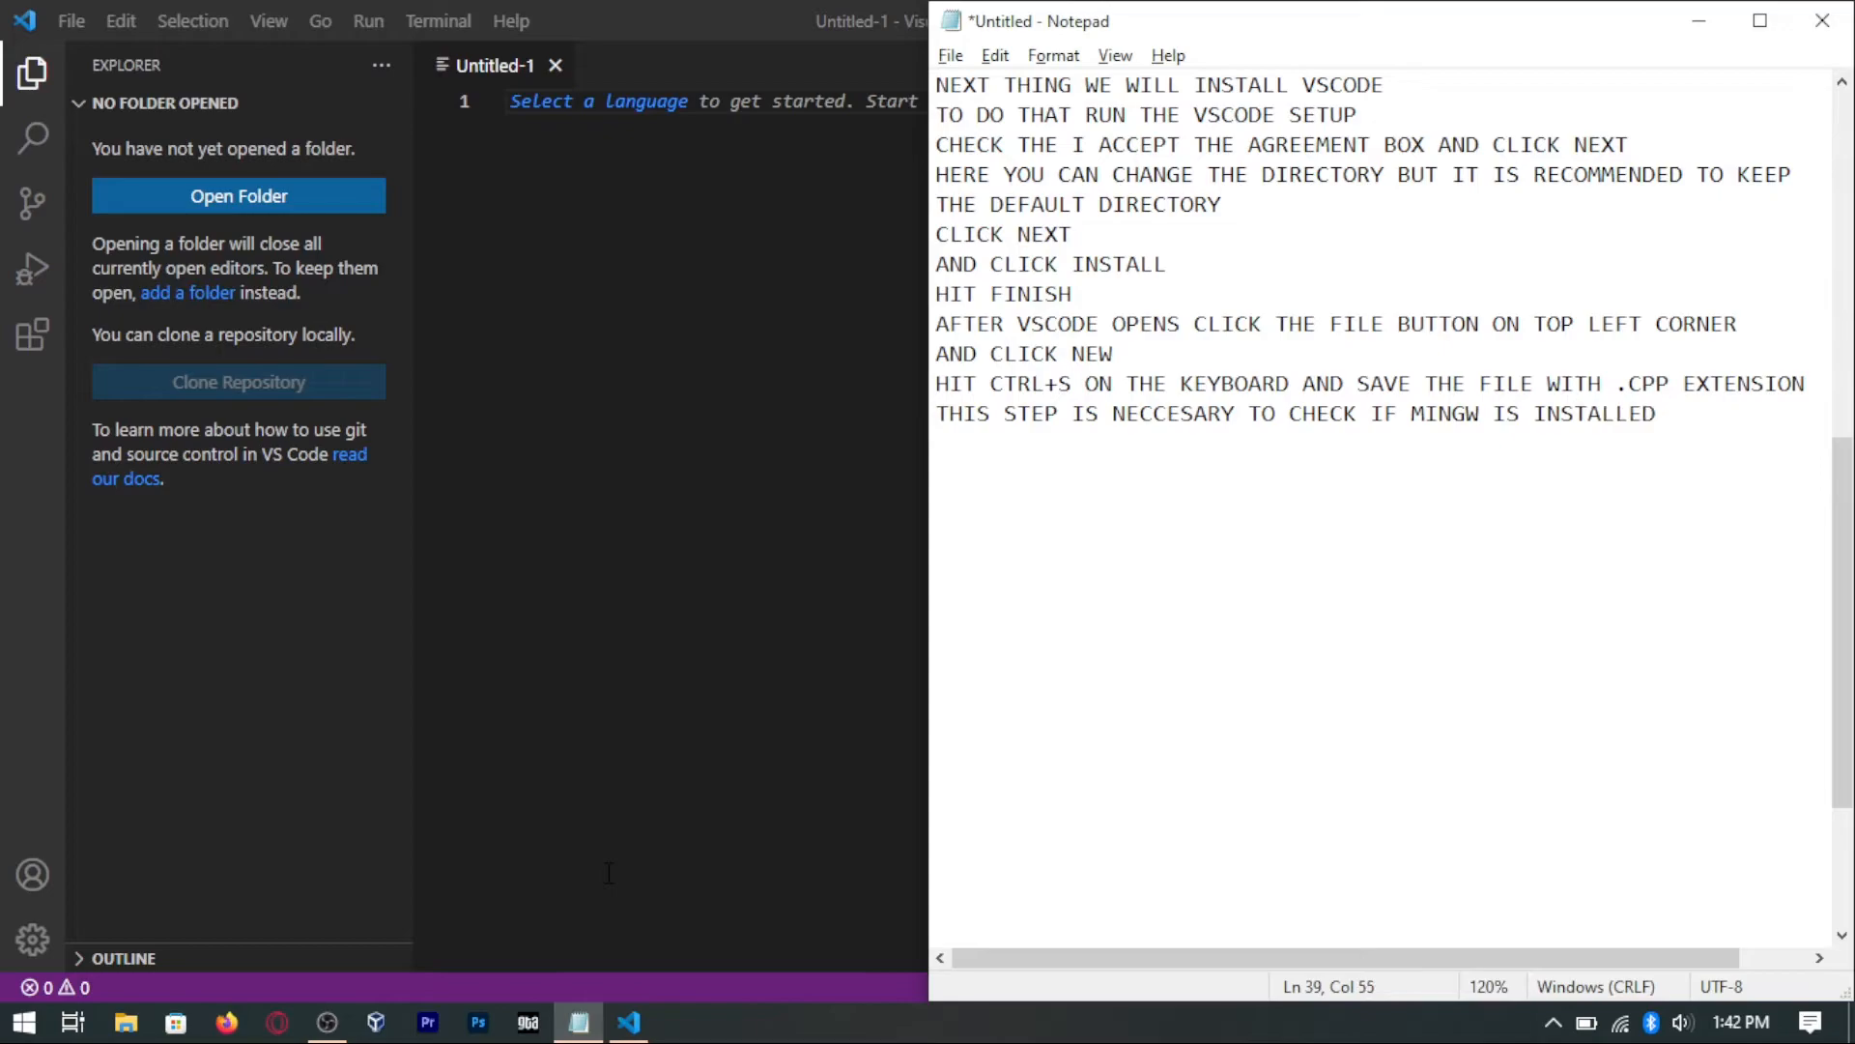
text(PROPERLY)
key(Return)
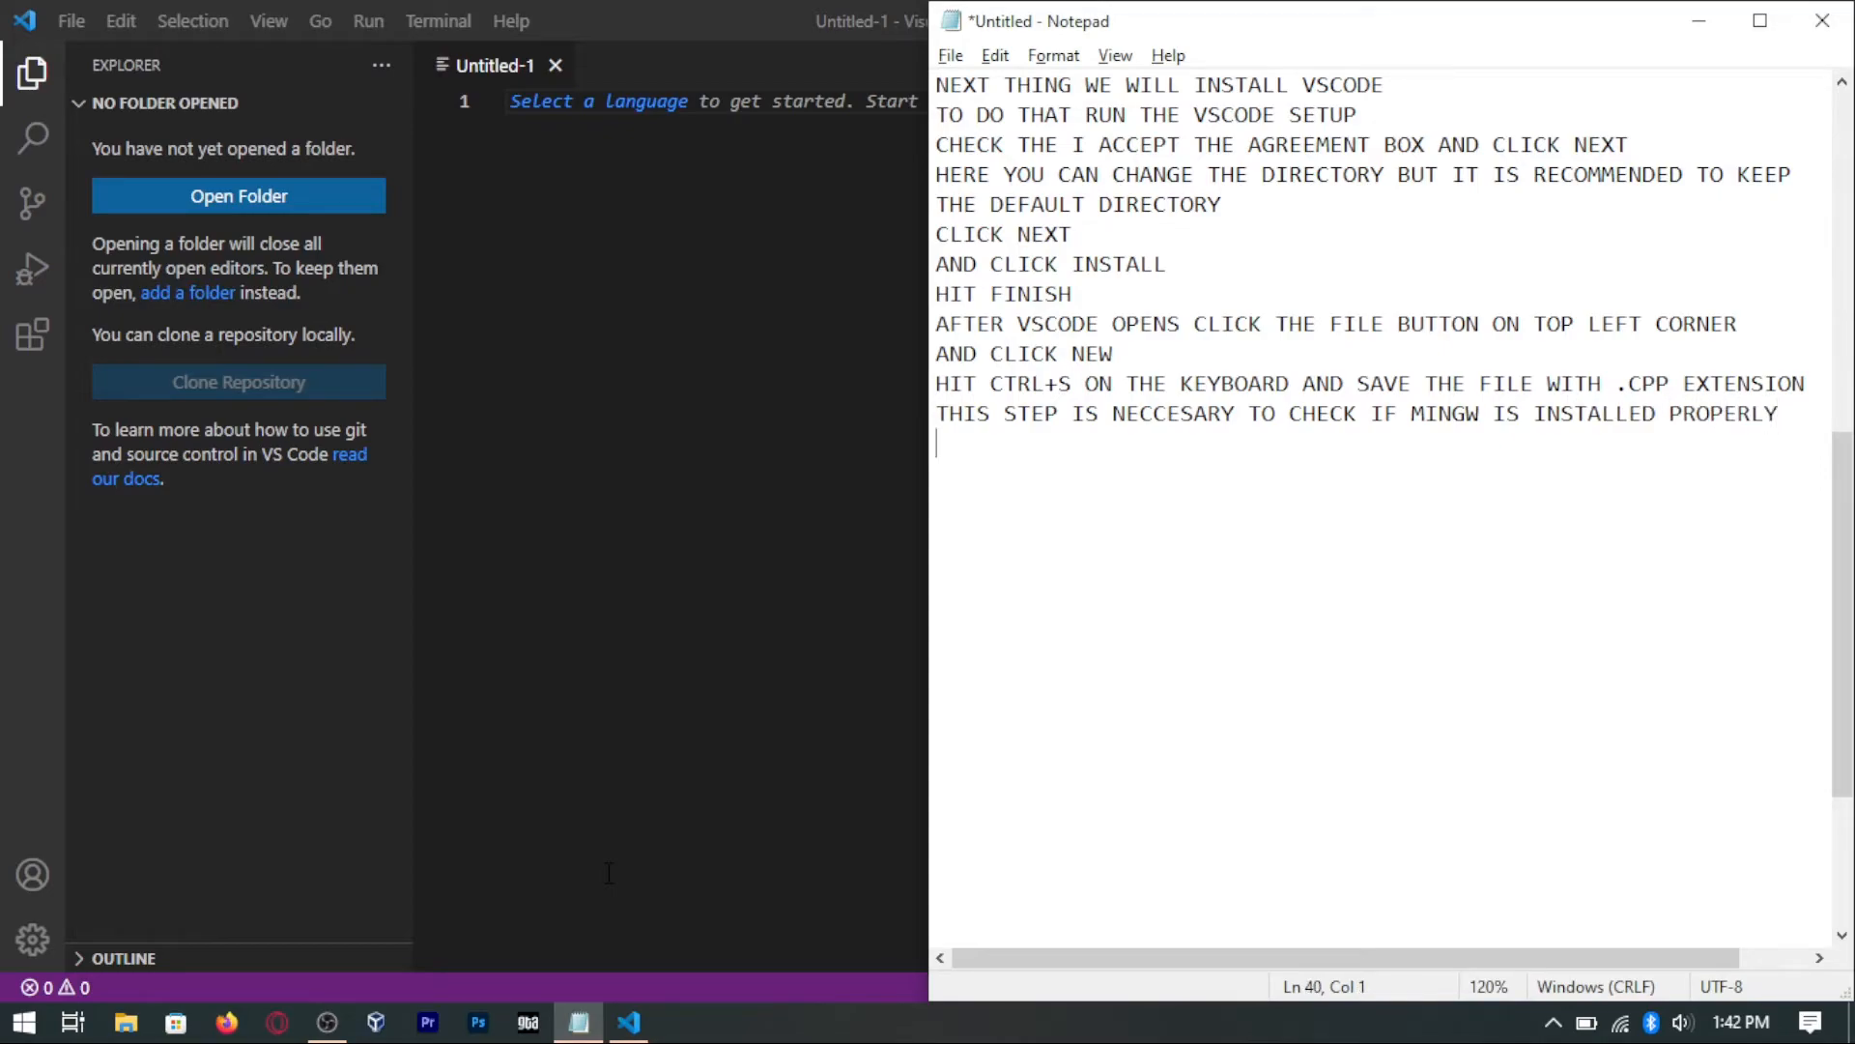
Step: Switch to Visual Studio Code, start saving the untitled file, and create a folder named PROGRAM on New Volume (G:)
click(218, 460)
key(ctrl+s)
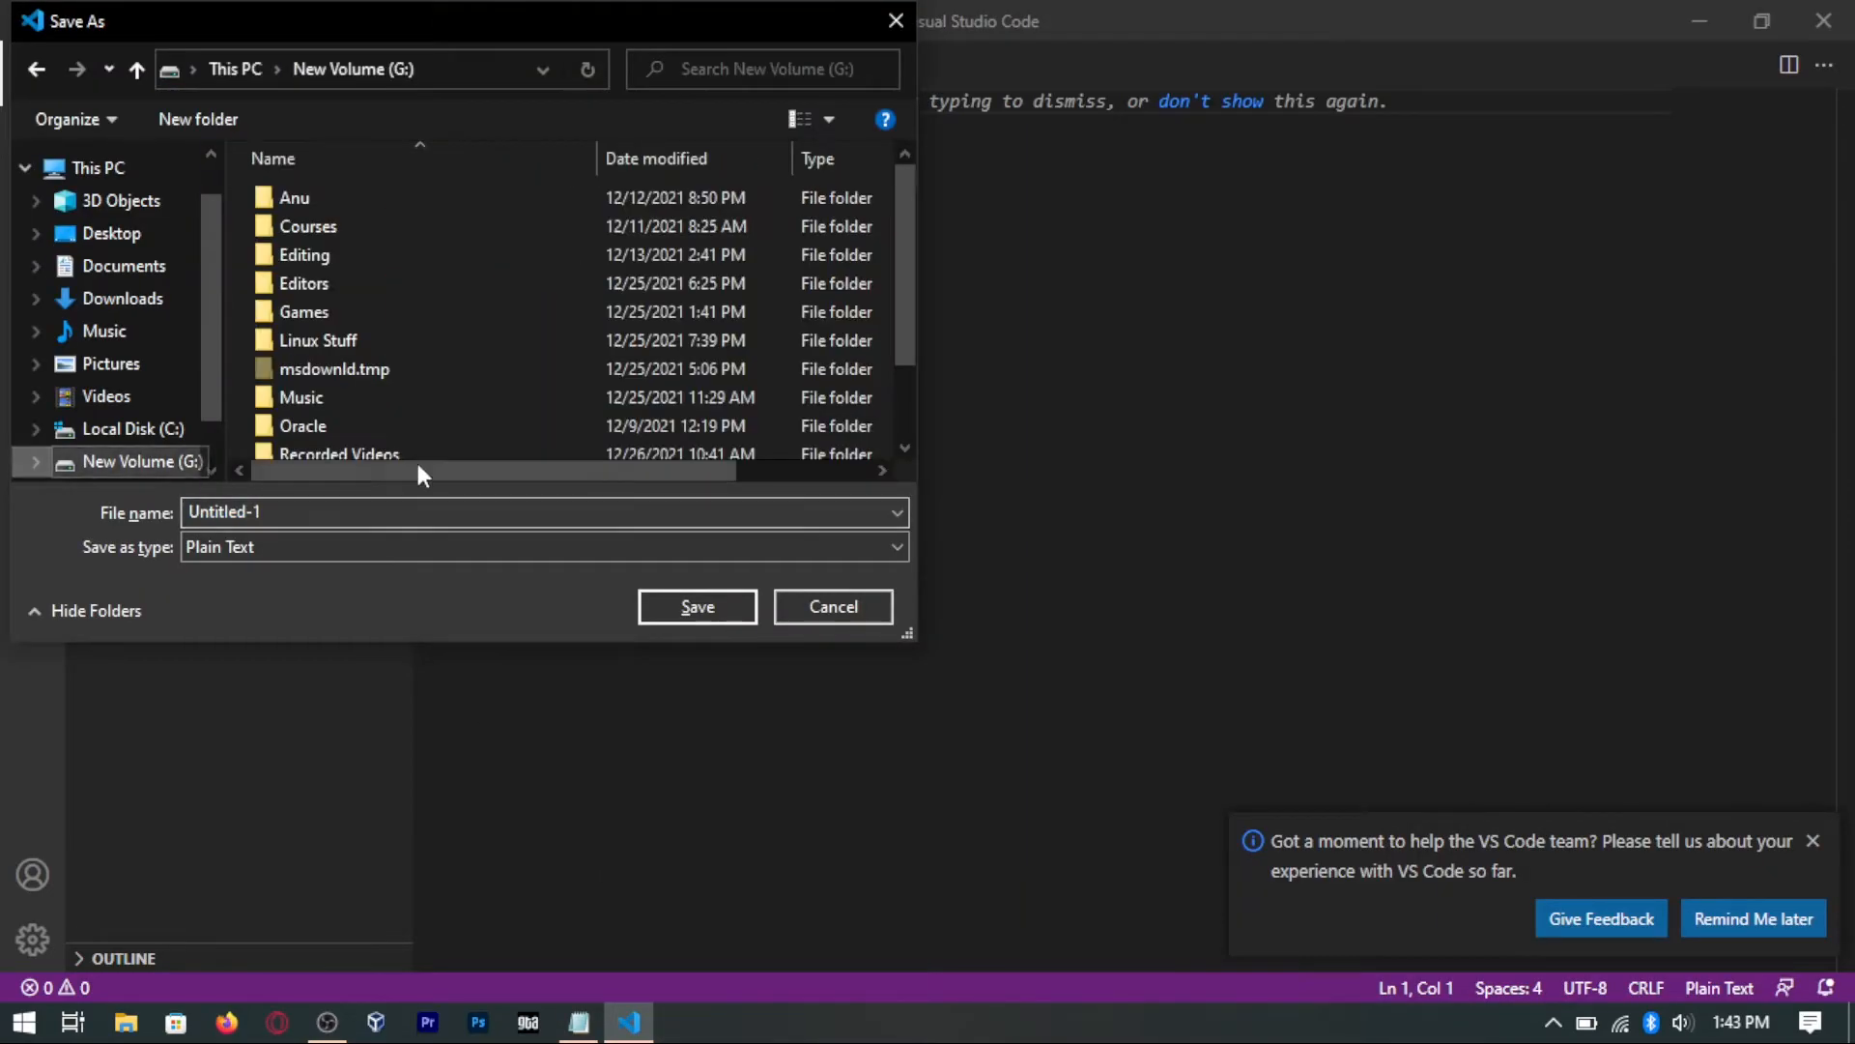
scroll(506, 410, down, 1)
key(ctrl+shift+n)
text(PROGRAM)
key(Return)
key(Return)
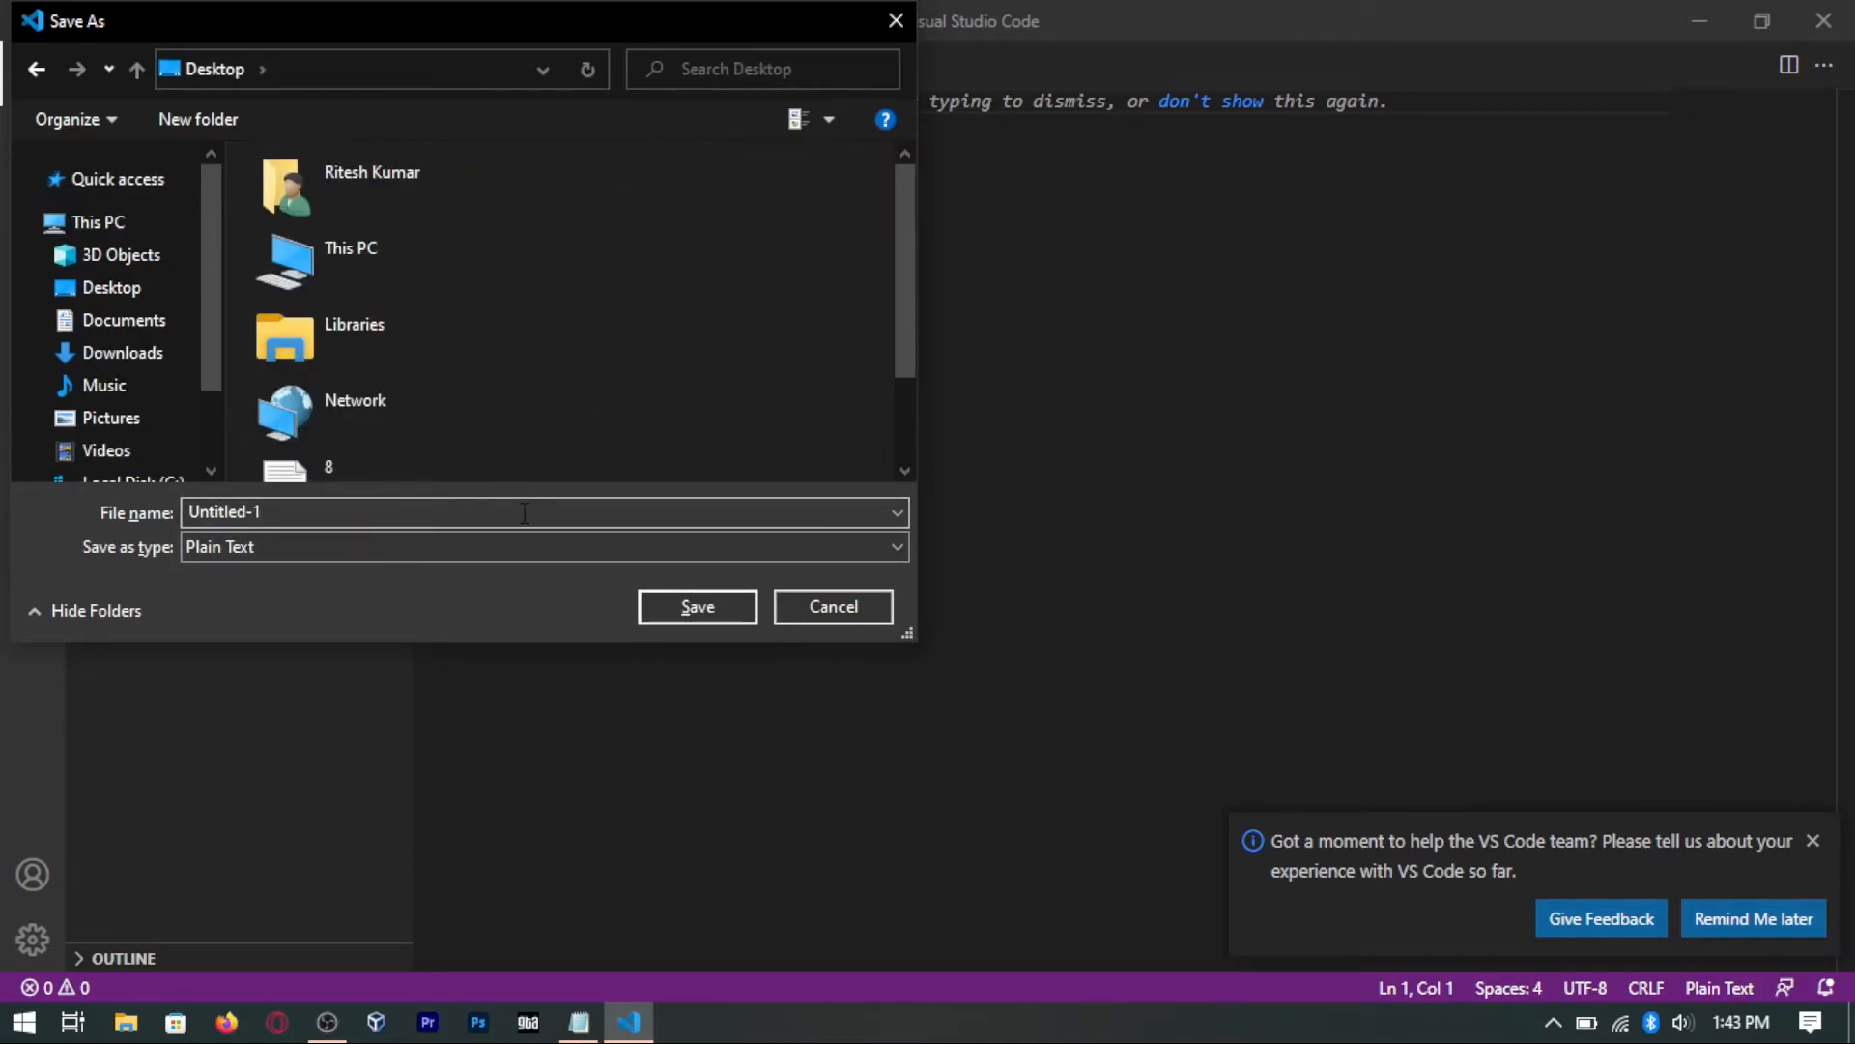
Step: Save the file as Main.cpp in the PROGRAM folder on New Volume (G:), and dismiss the feedback notification
scroll(97, 338, down, 2)
click(126, 352)
click(116, 384)
double_click(358, 453)
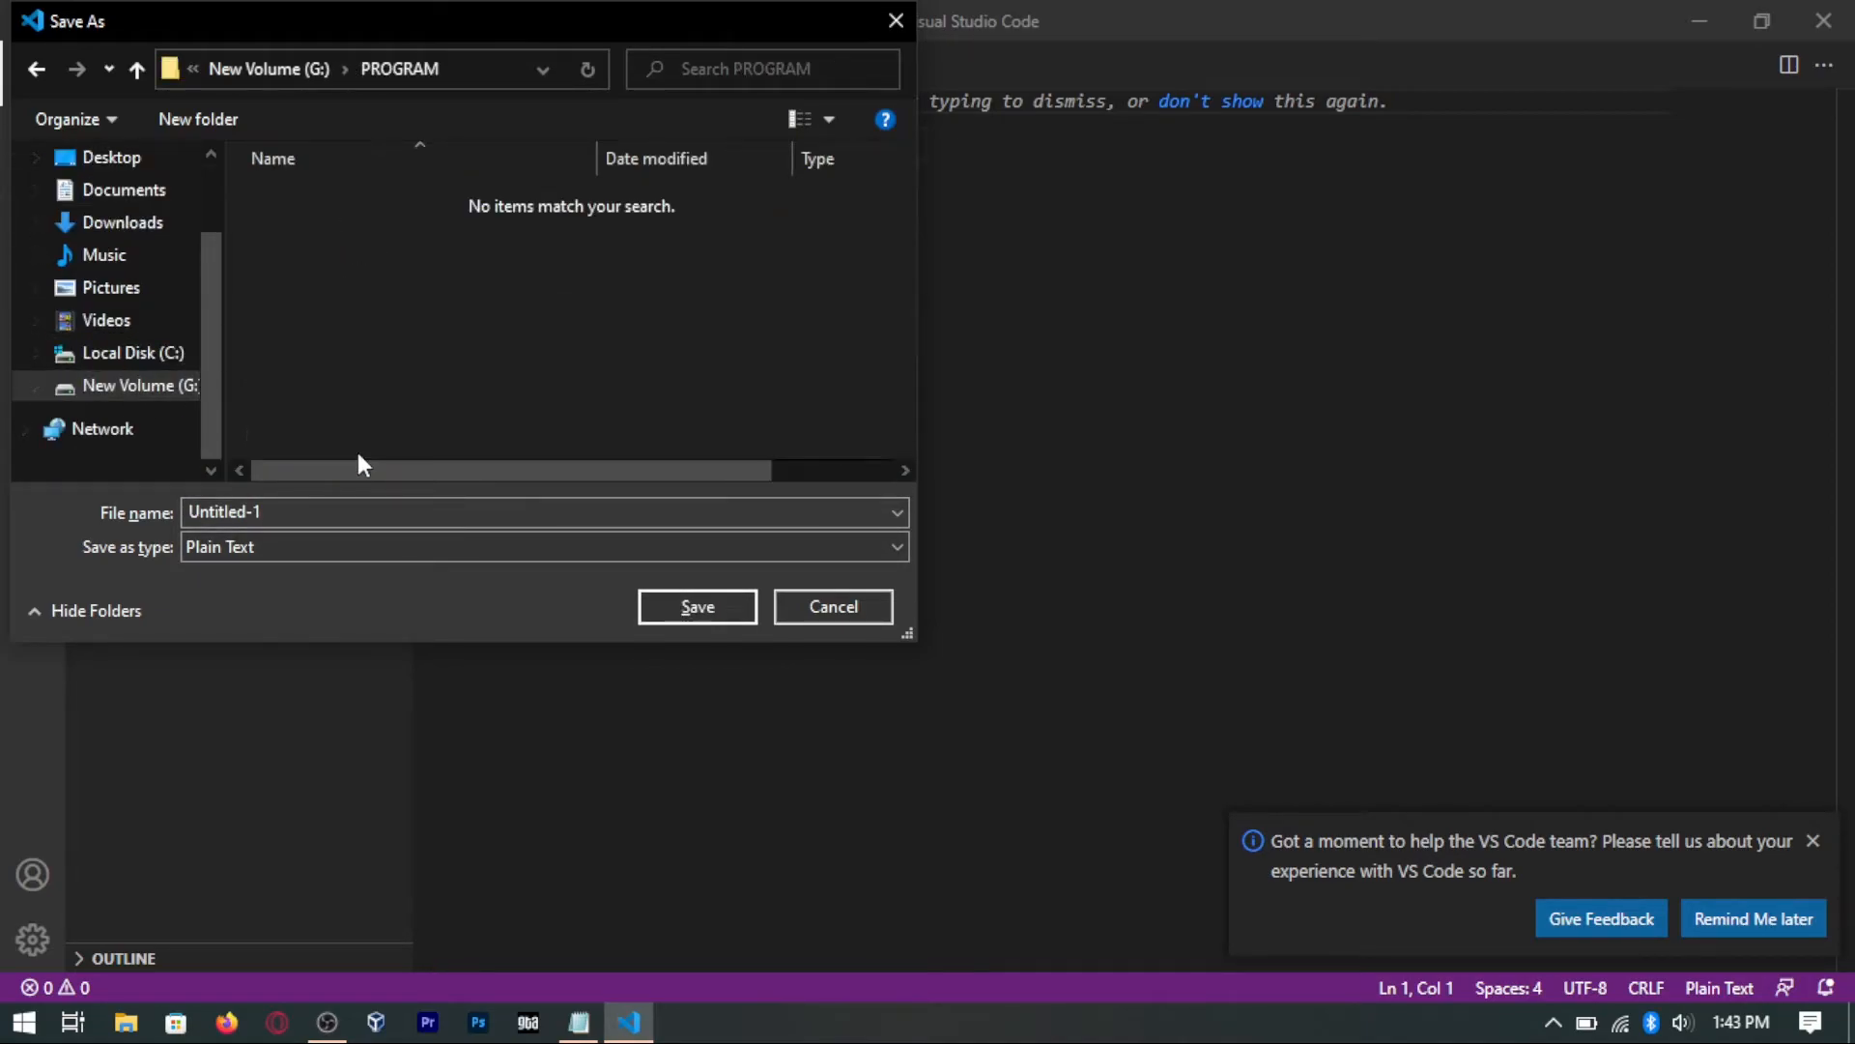
text(Main)
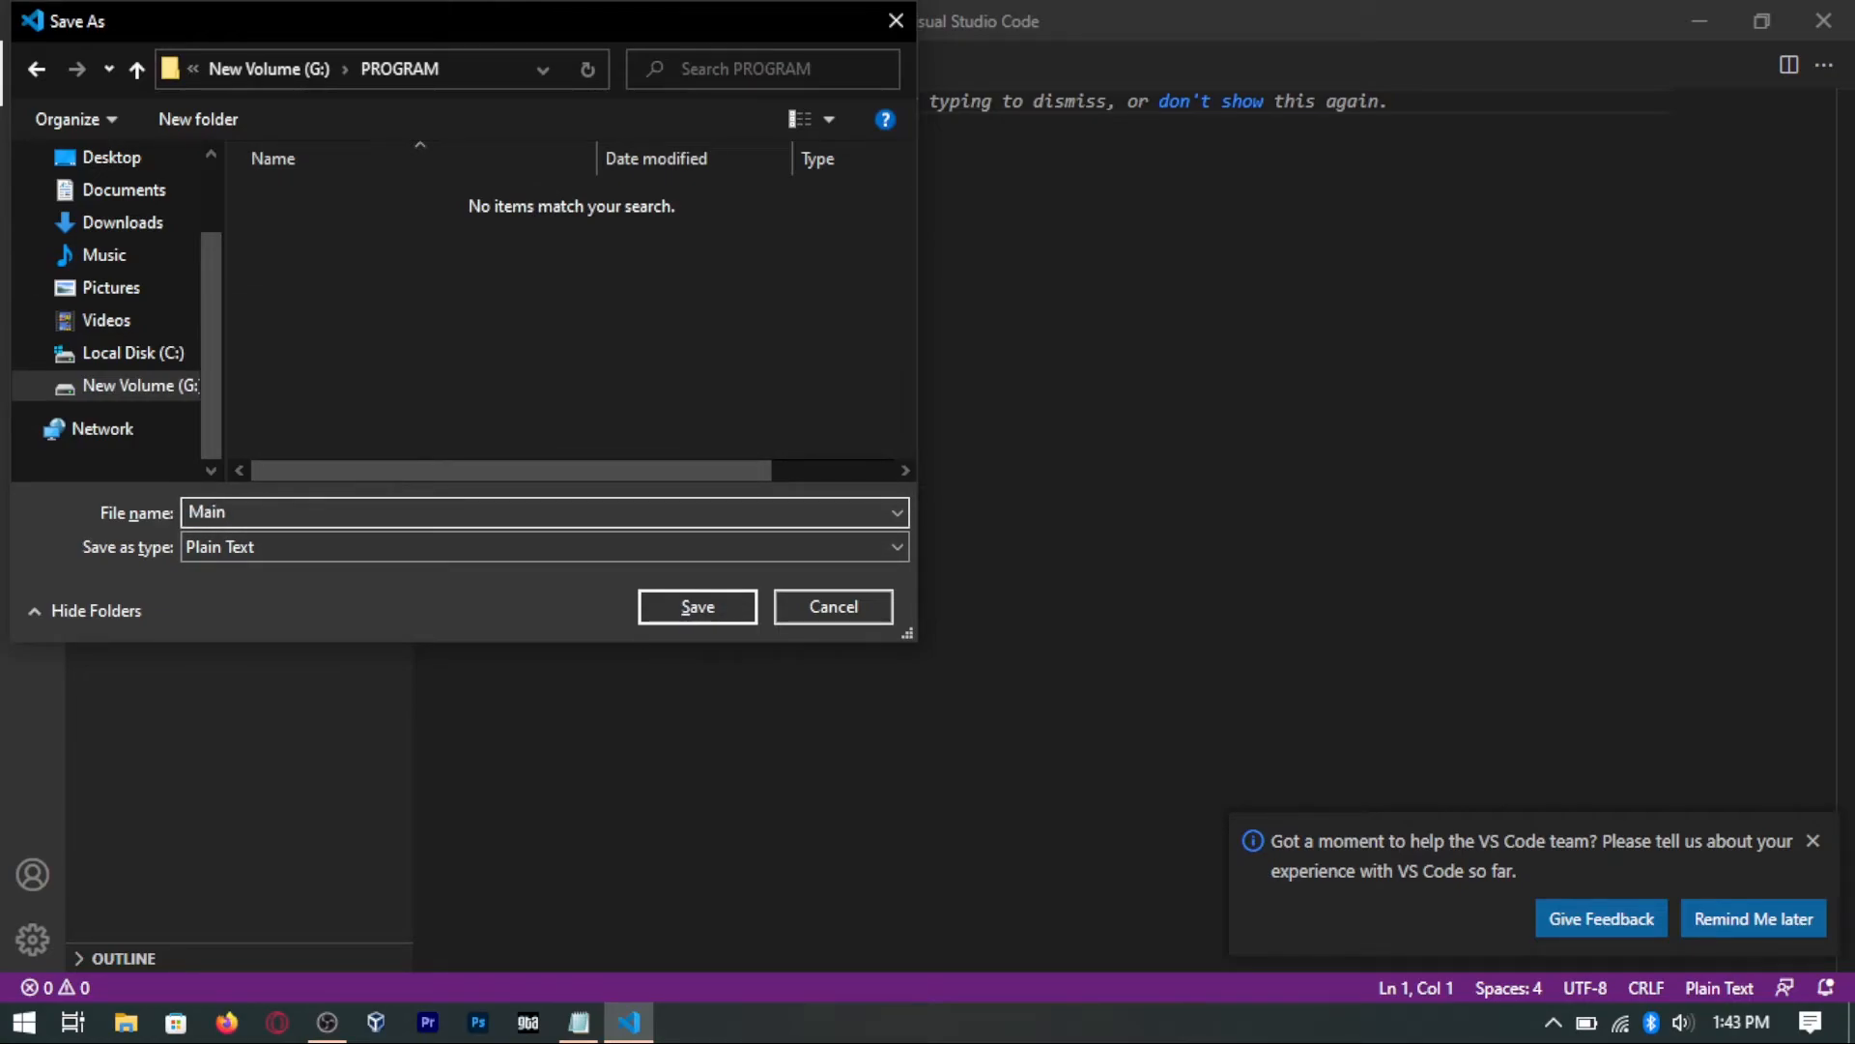
text(.cpp)
click(665, 606)
click(1813, 840)
Step: Return to Notepad and add the line 'NOW LETS INSTALL SOME EXTENSIONS'
key(alt+Tab)
text(NOW LETS INSTALL D)
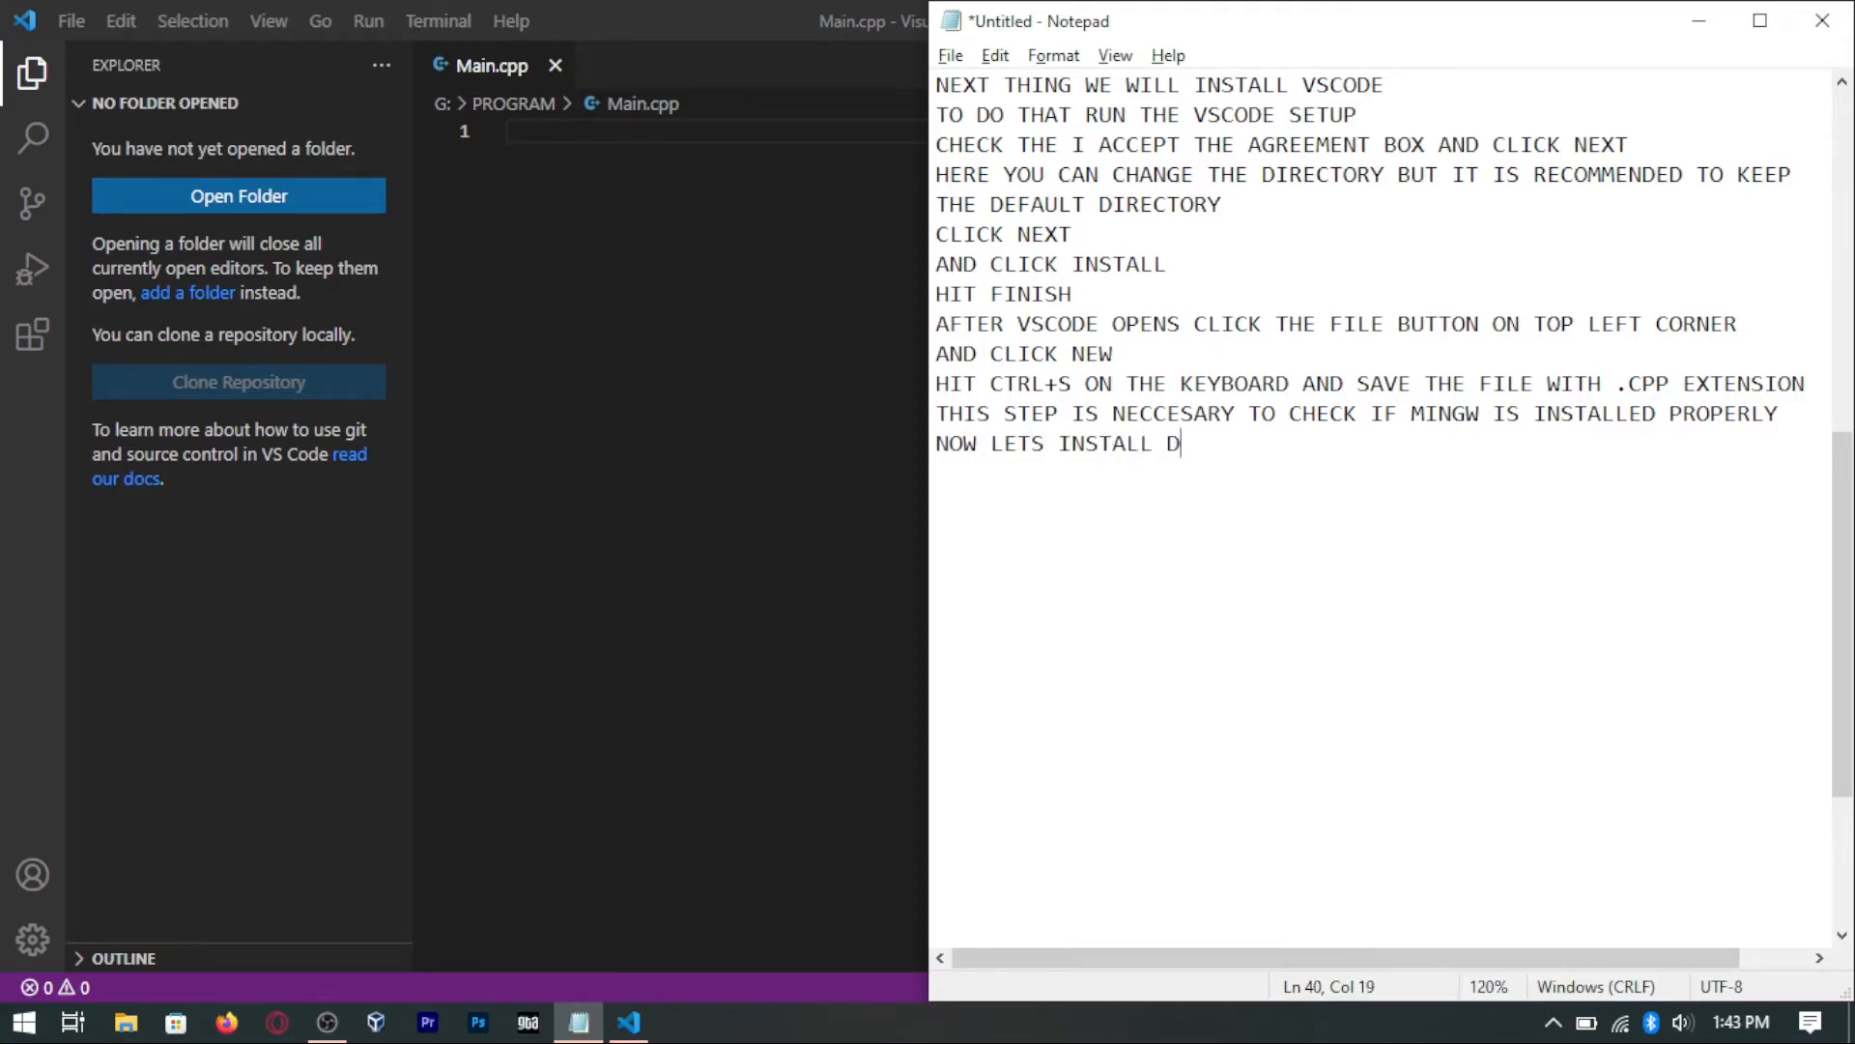
key(BackSpace)
text(SOME EXTENSIONS)
key(Return)
Step: Add the Notepad text 'ALL THE NAMES OF MY FAVOURITE EXTENSION NAME LIST WILL BE IN THE DESCRIPTION'
text(ALL THE NAMES OF MY FAVOURITE EXTENSOIION N)
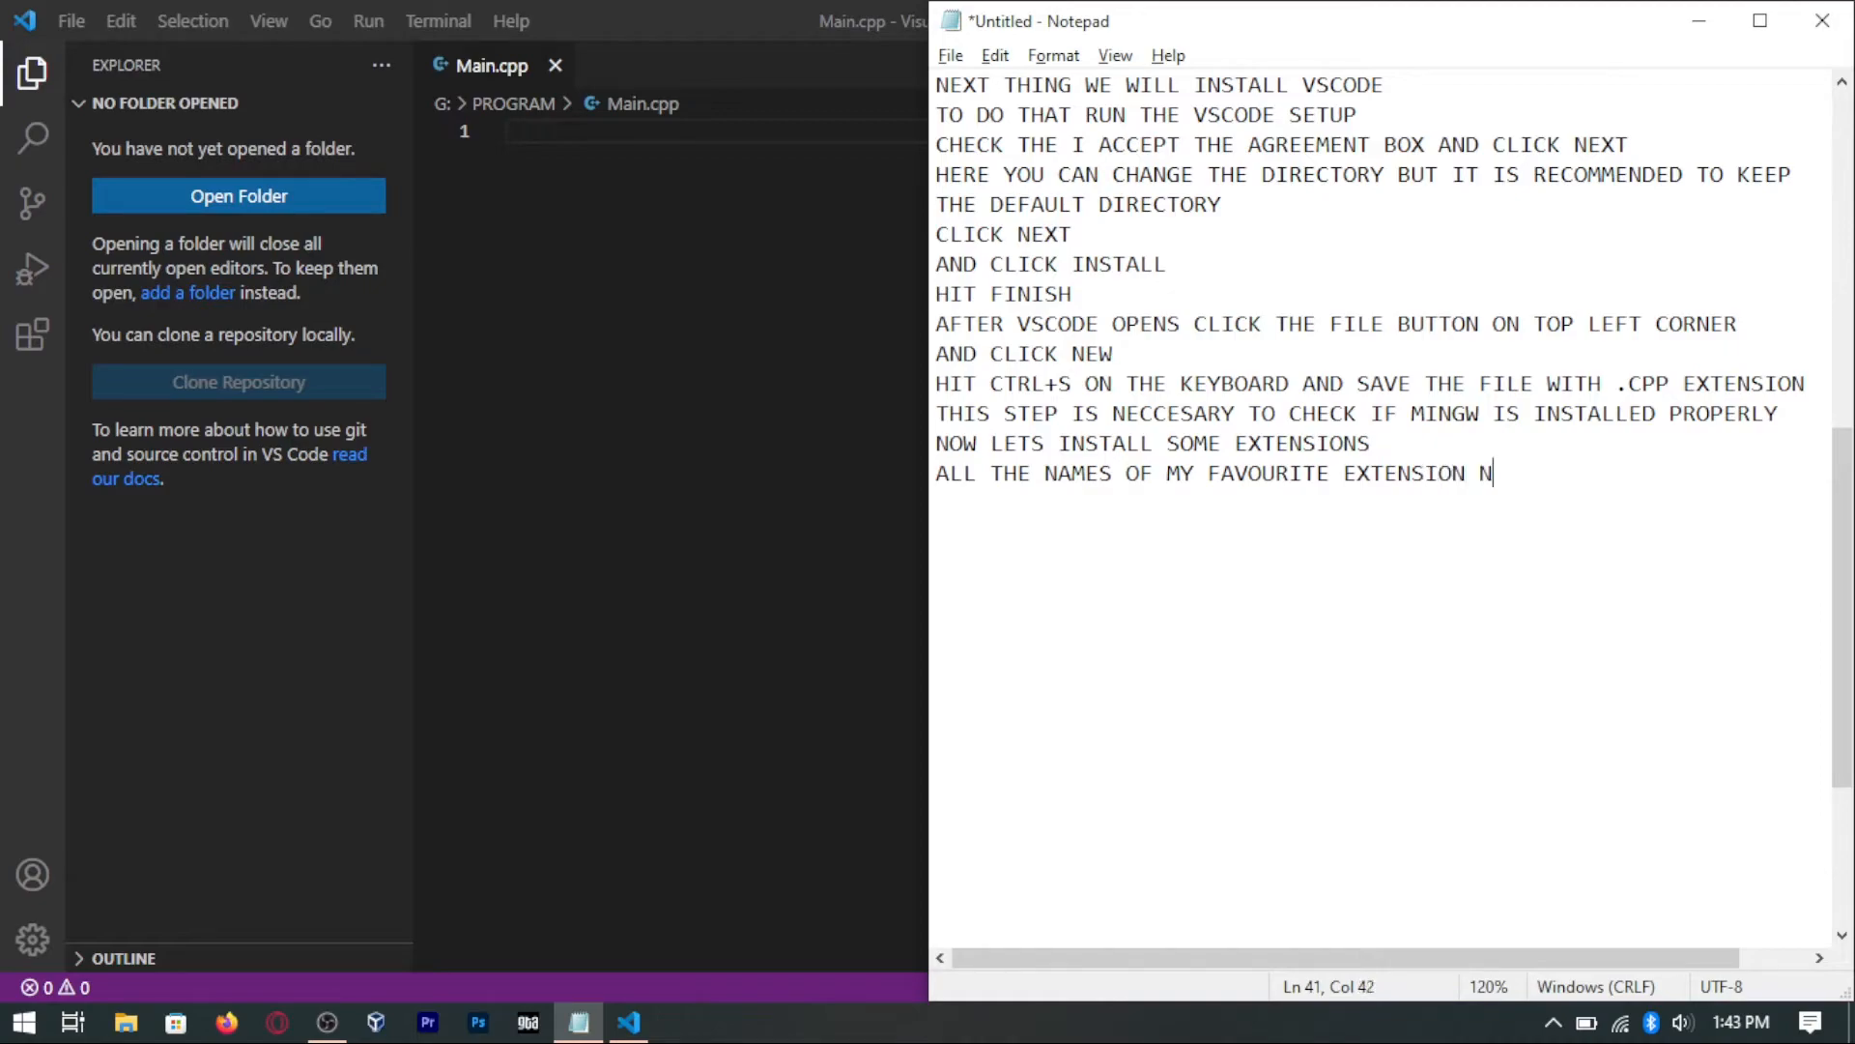
text(AME LIST WILL BE IN )
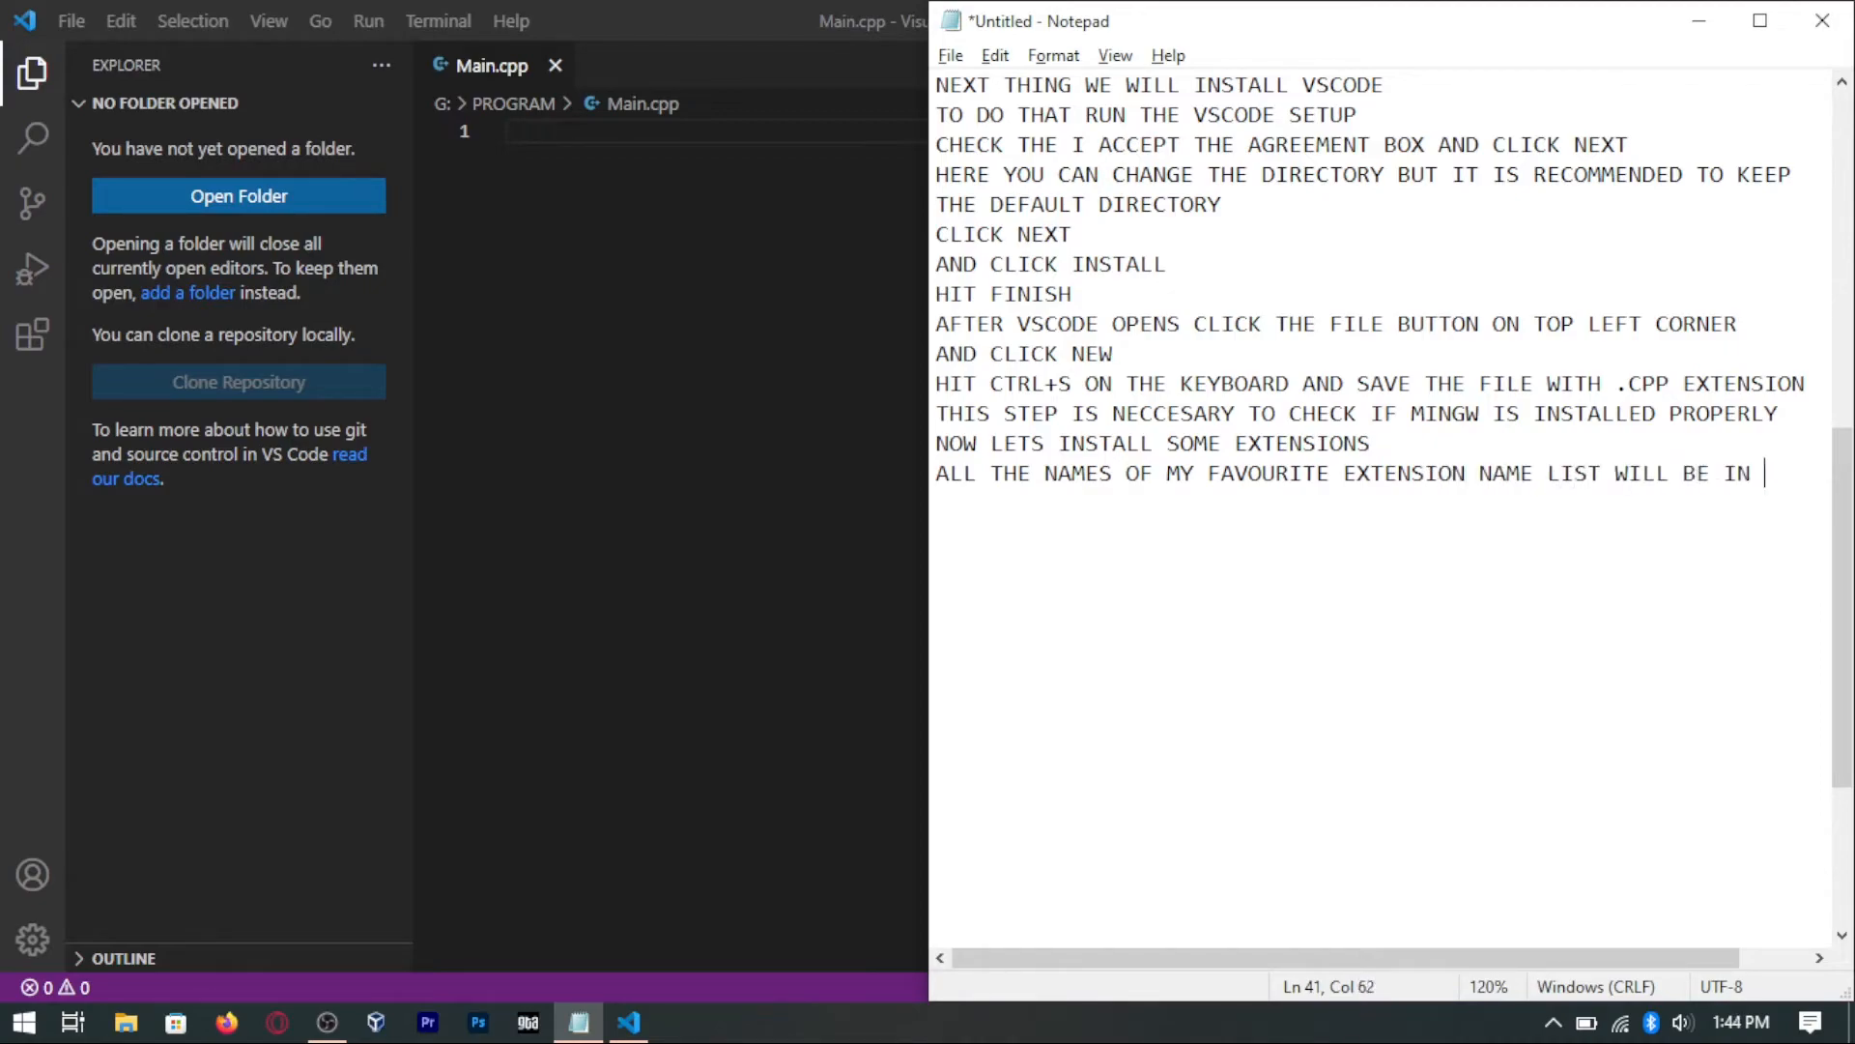
text(THE DESCRIPTION)
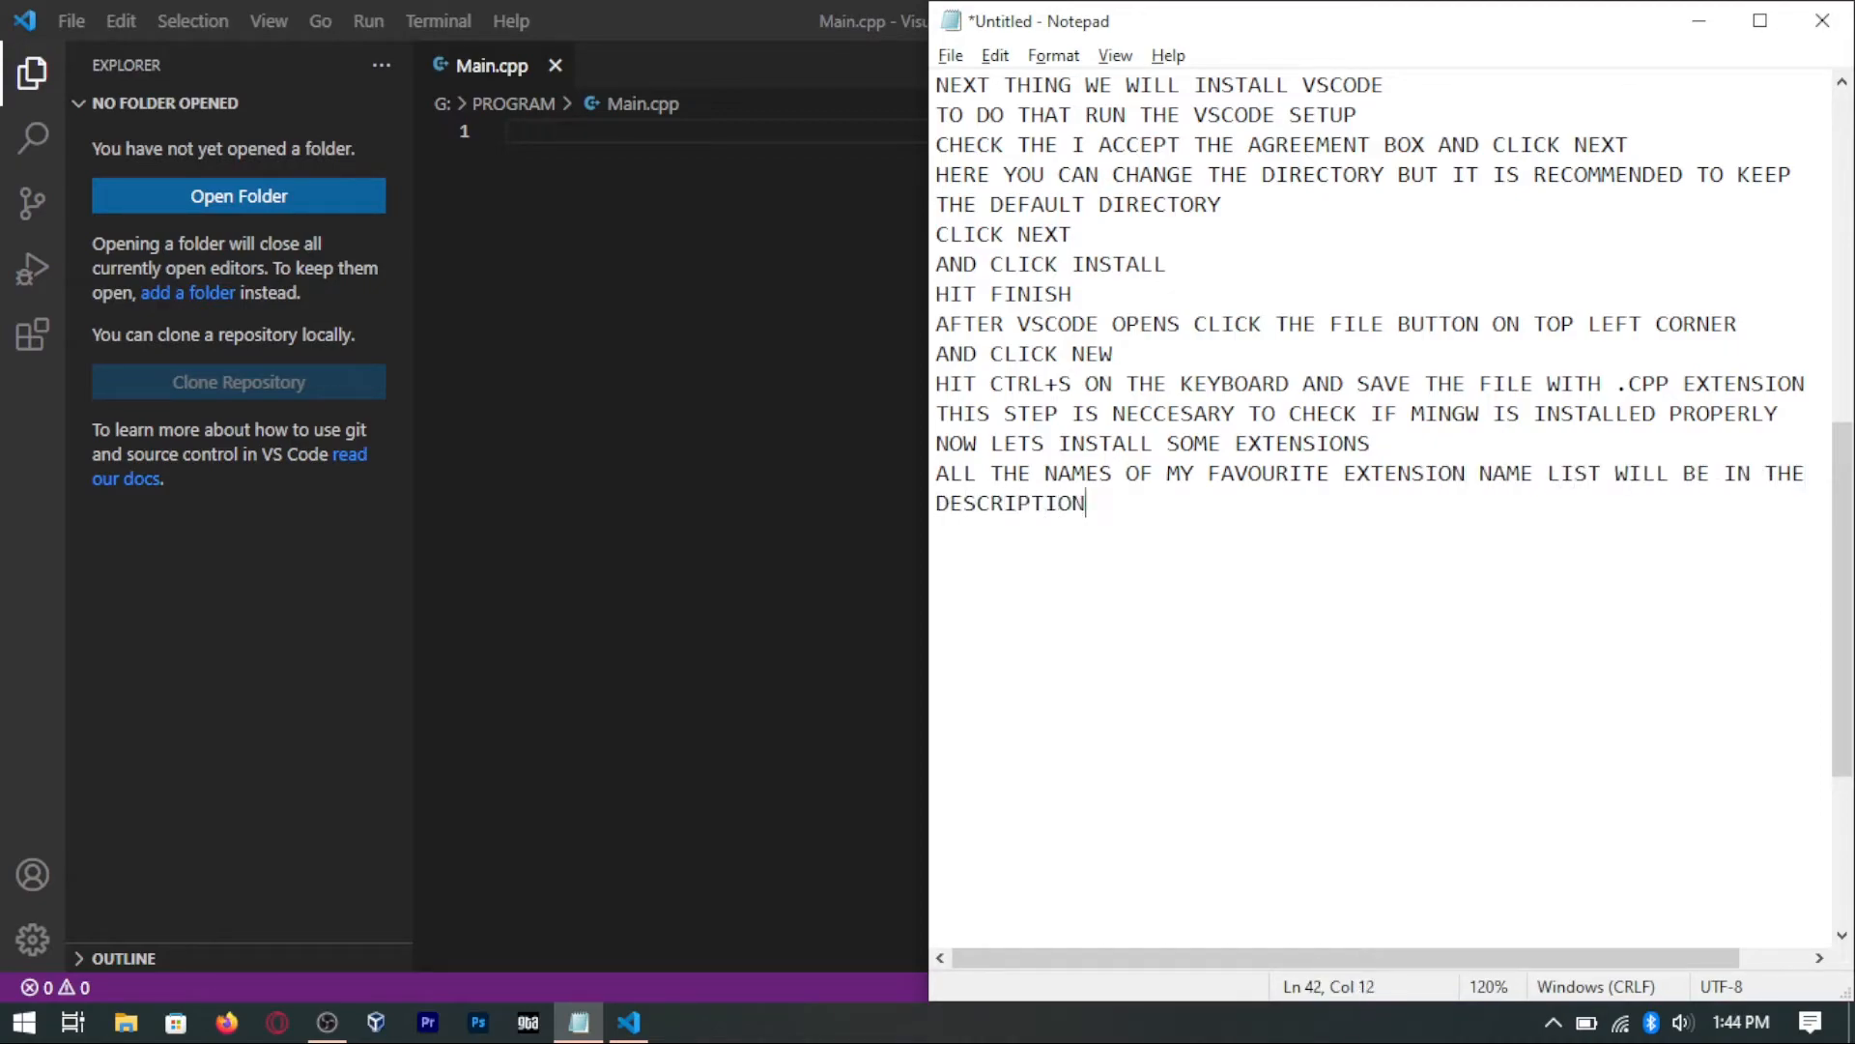
Step: Add a new Notepad line reading 'TO INSTALL EXTENSION CLICK THE EXTENSION BOX ON THE LEFT PANEL'
key(Return)
text(TO INSTALL EXTENSION CLICK THE EXTENSION )
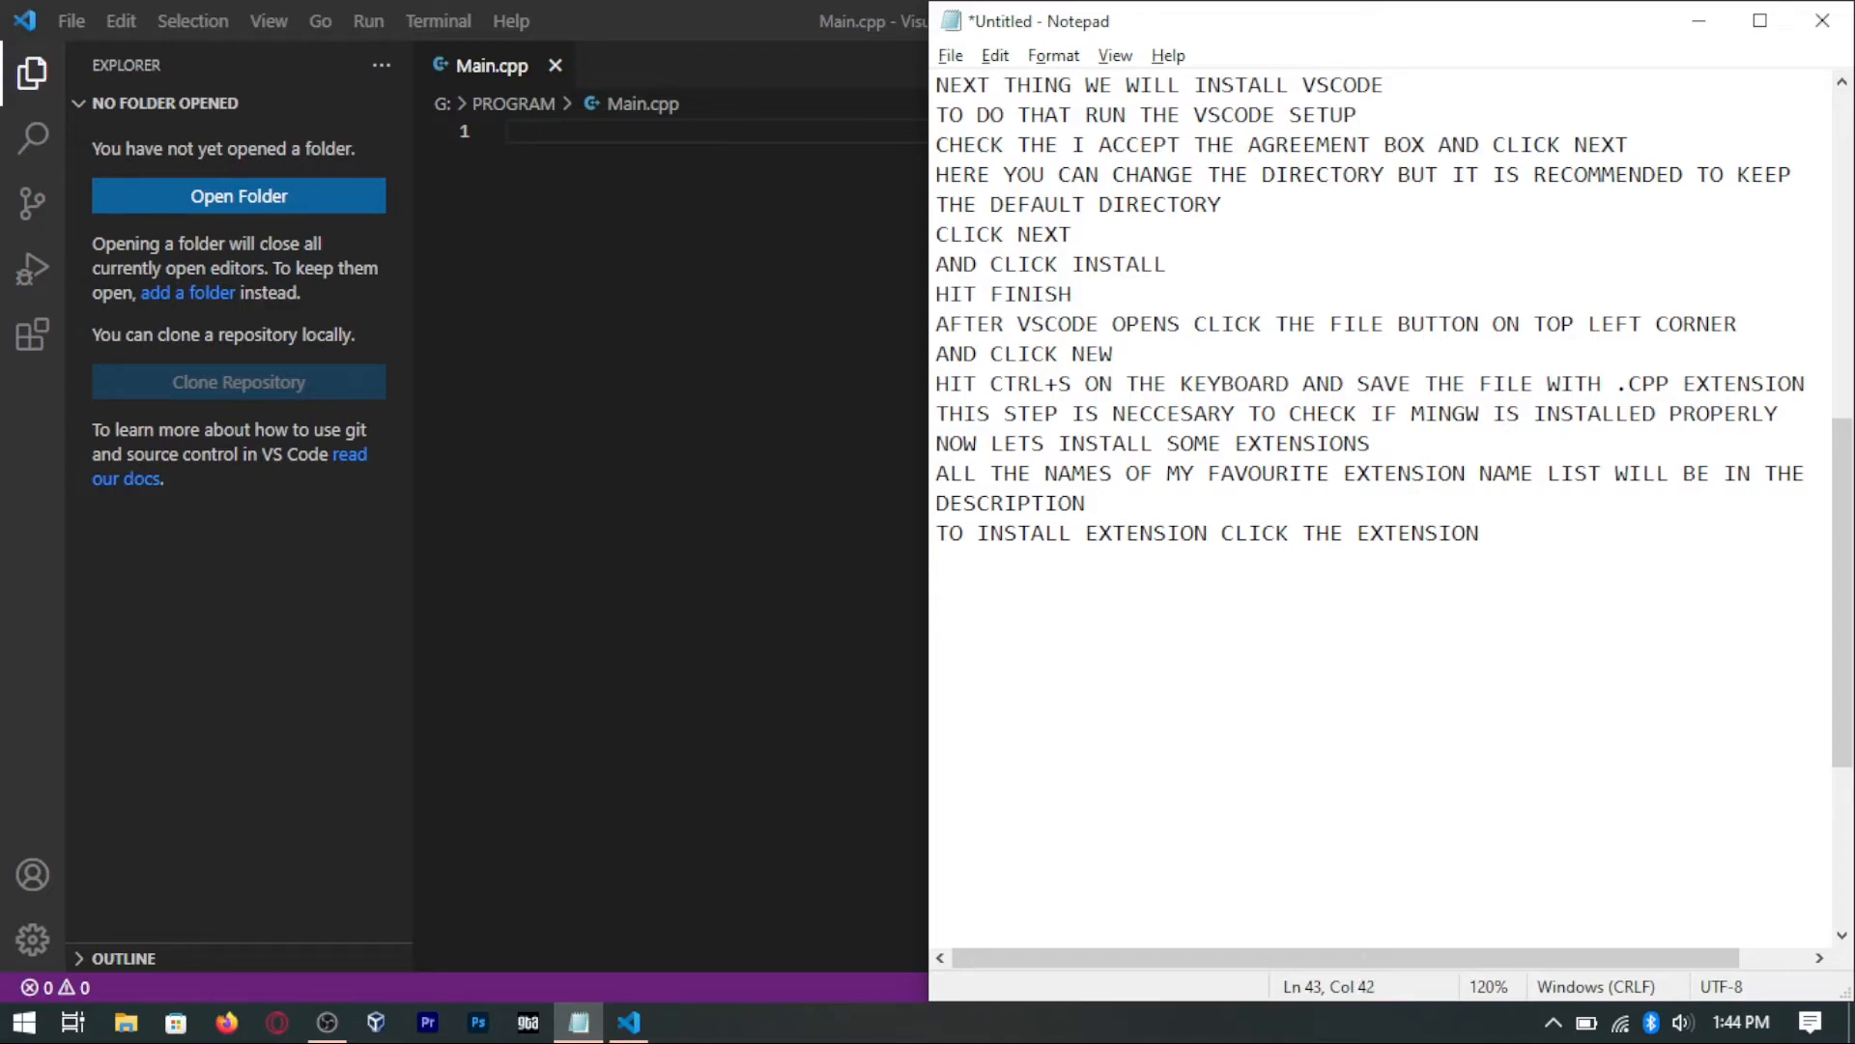
text(BOX ONTTHE LEFT PANEL)
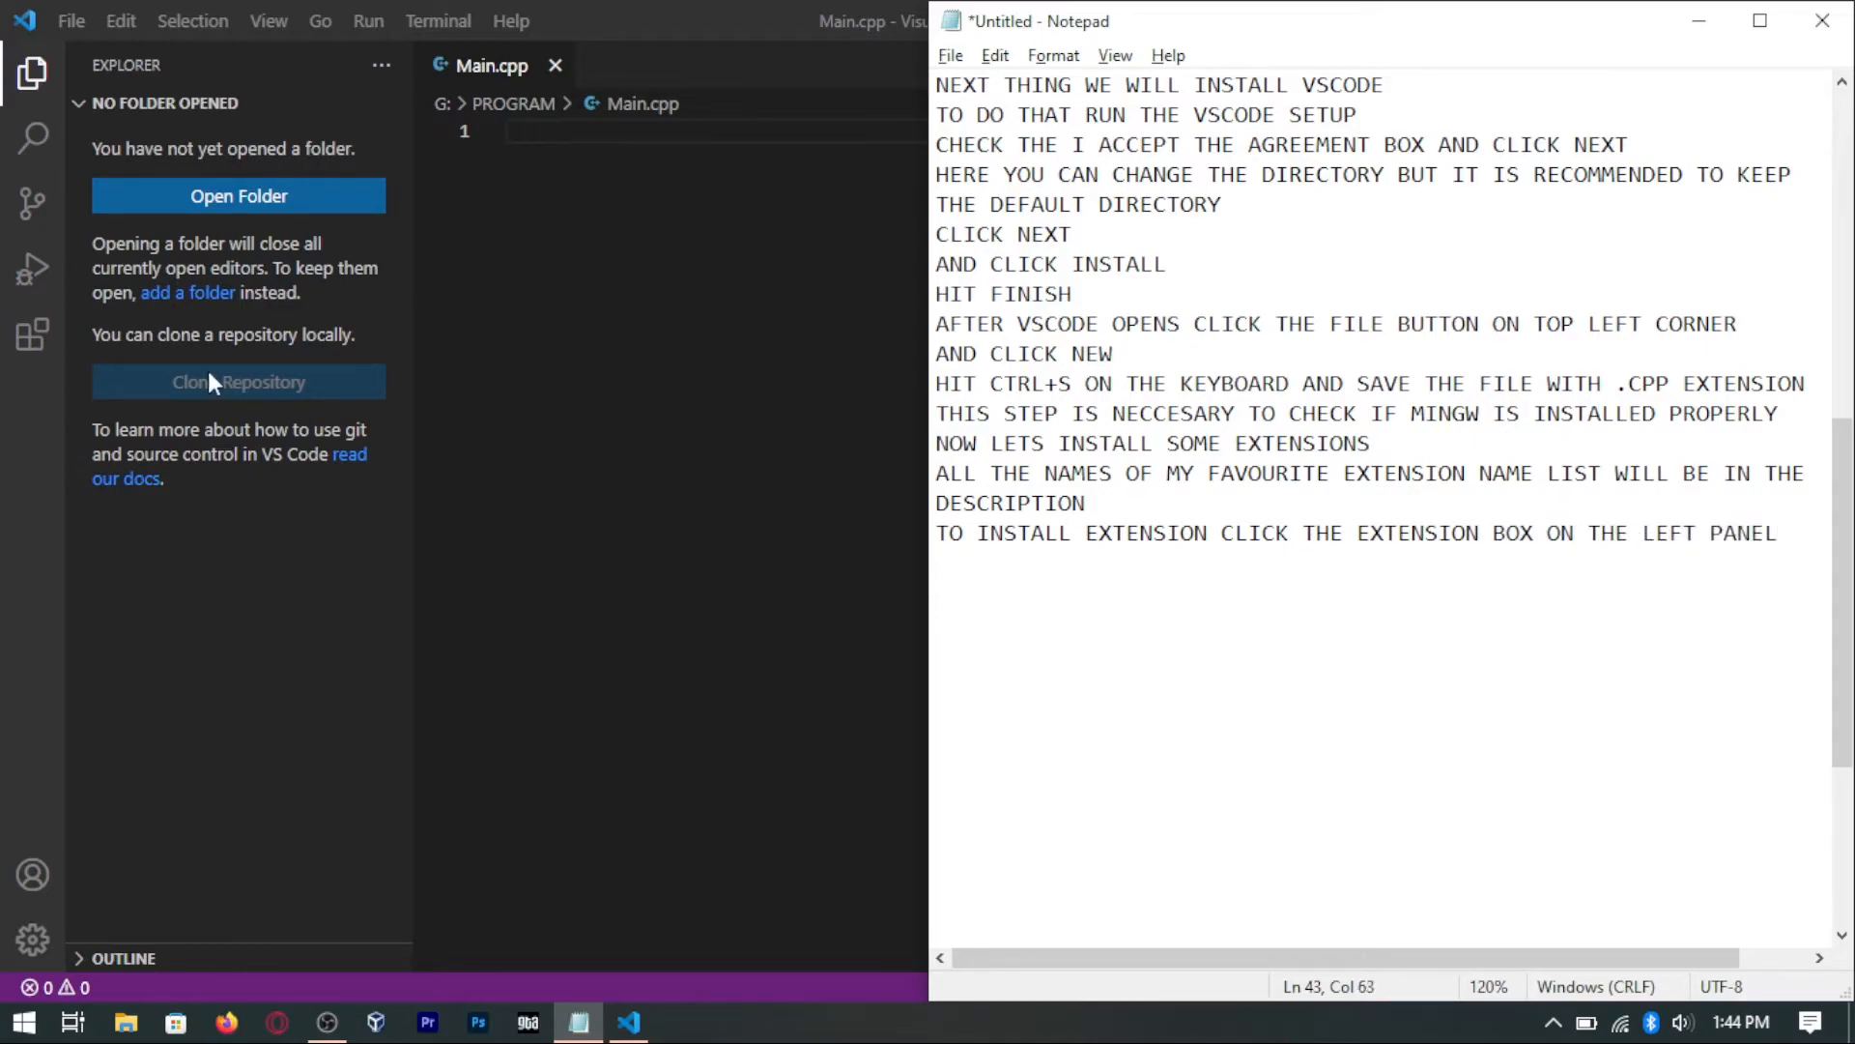
Step: Switch to Visual Studio Code, show the extensions list, and expand both the popular and the recommended extensions
click(29, 338)
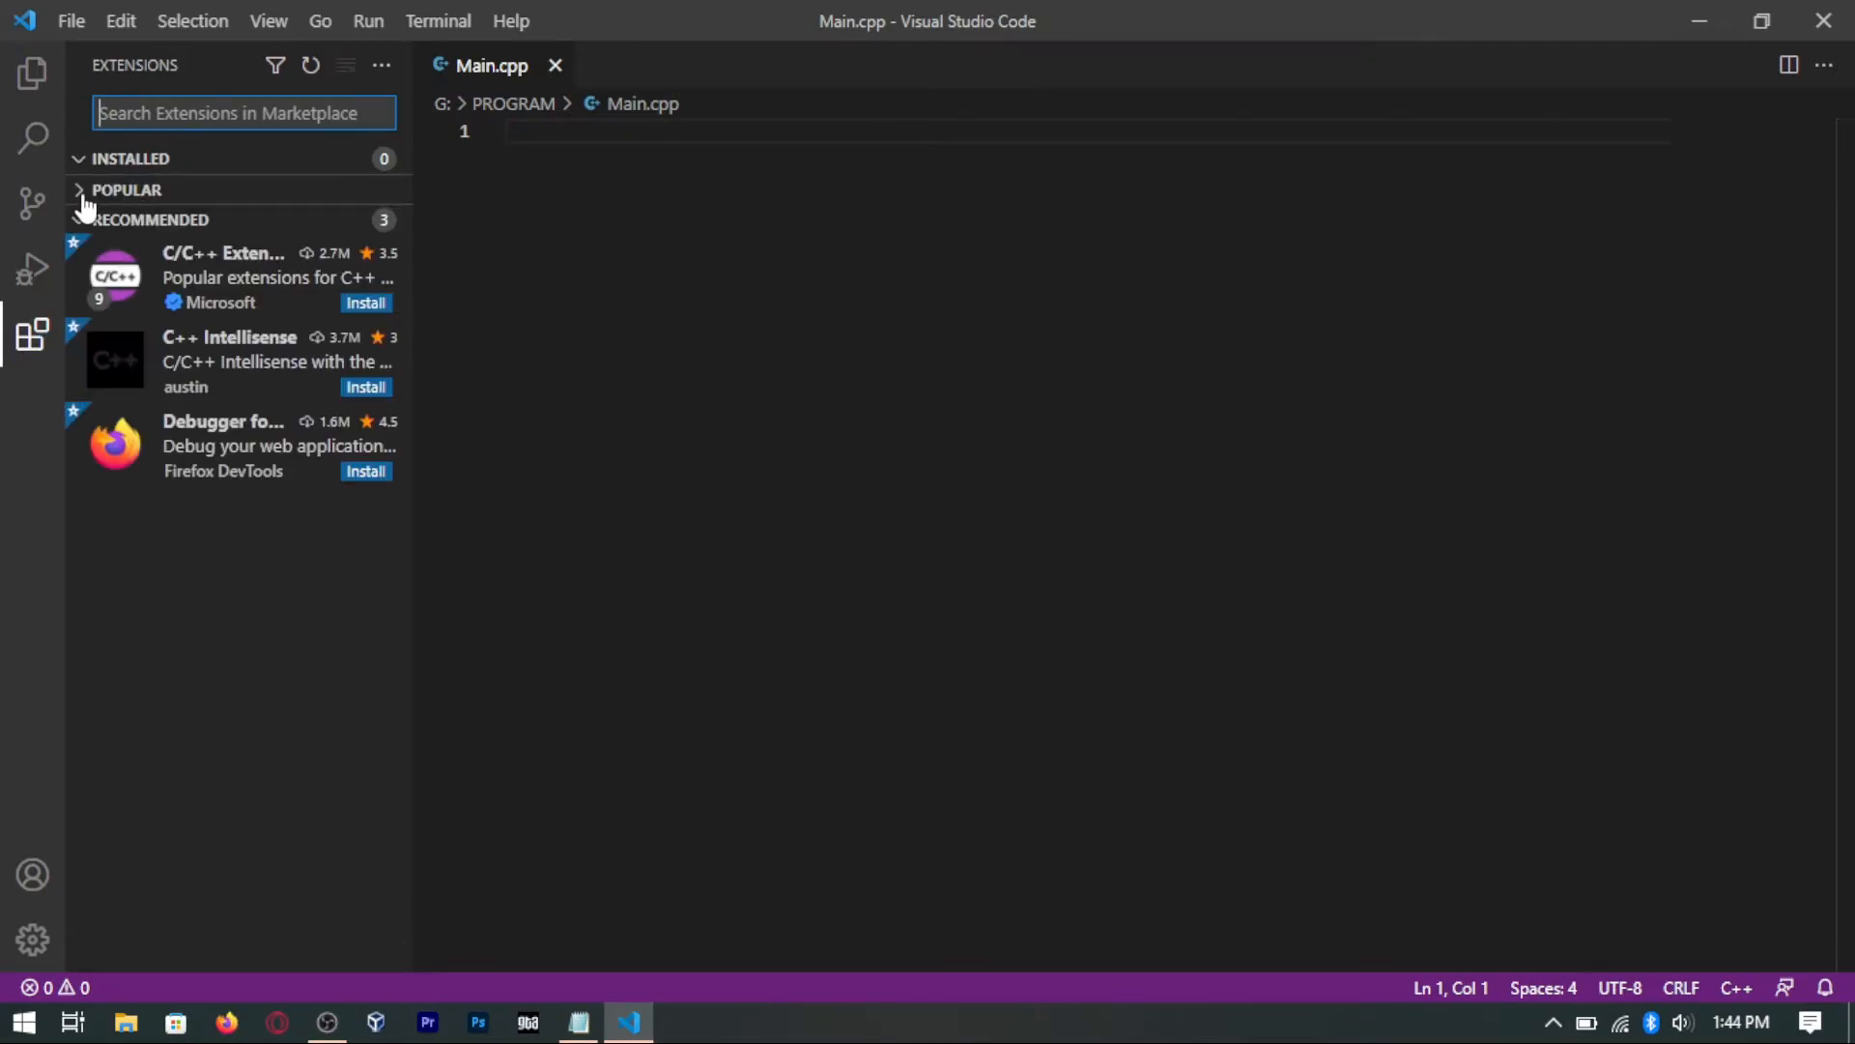
click(85, 193)
click(97, 386)
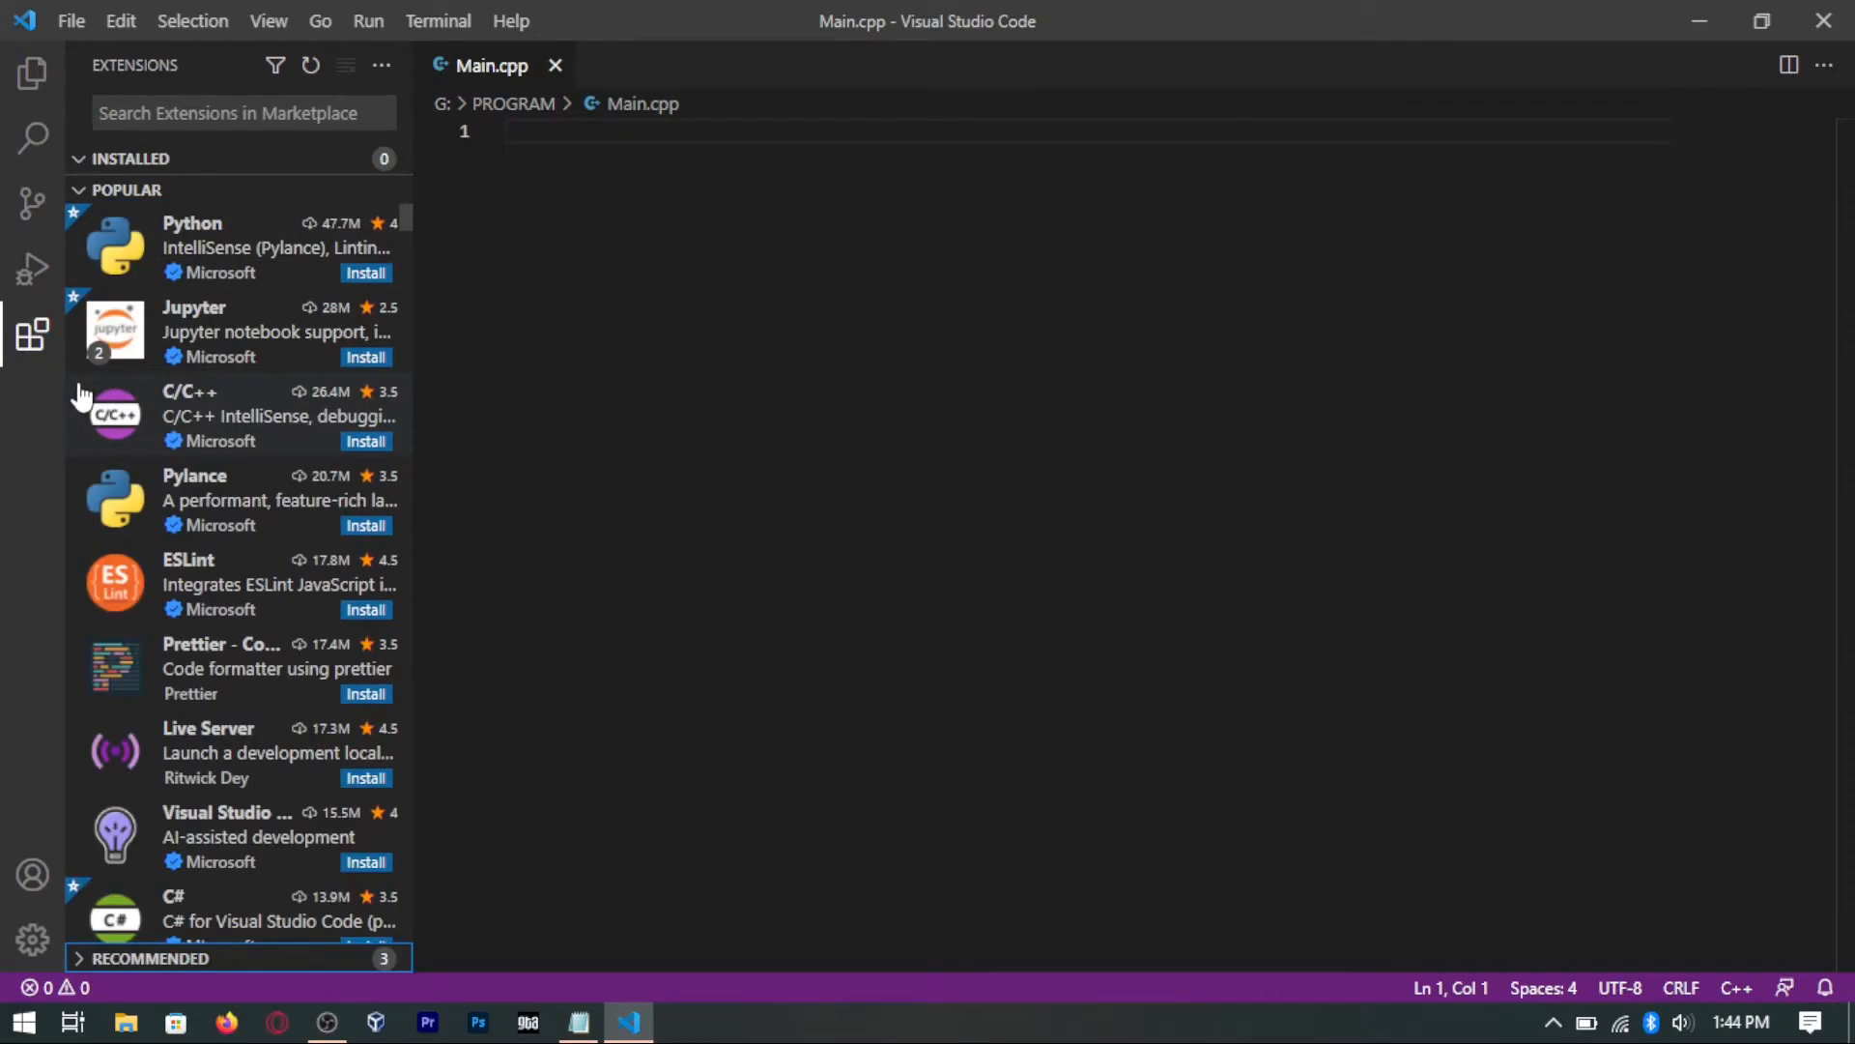
click(92, 971)
Step: Return to Notepad and add 'UNDER RECOMMENDED TAB YOU WILL SEE C/C++EXTENSION PACK CLICK THE BLUE INSTALL BUTTON' below a blank line
key(alt+Tab)
key(Return)
text(UNDER RECOMMENDED TAB YOU WILL)
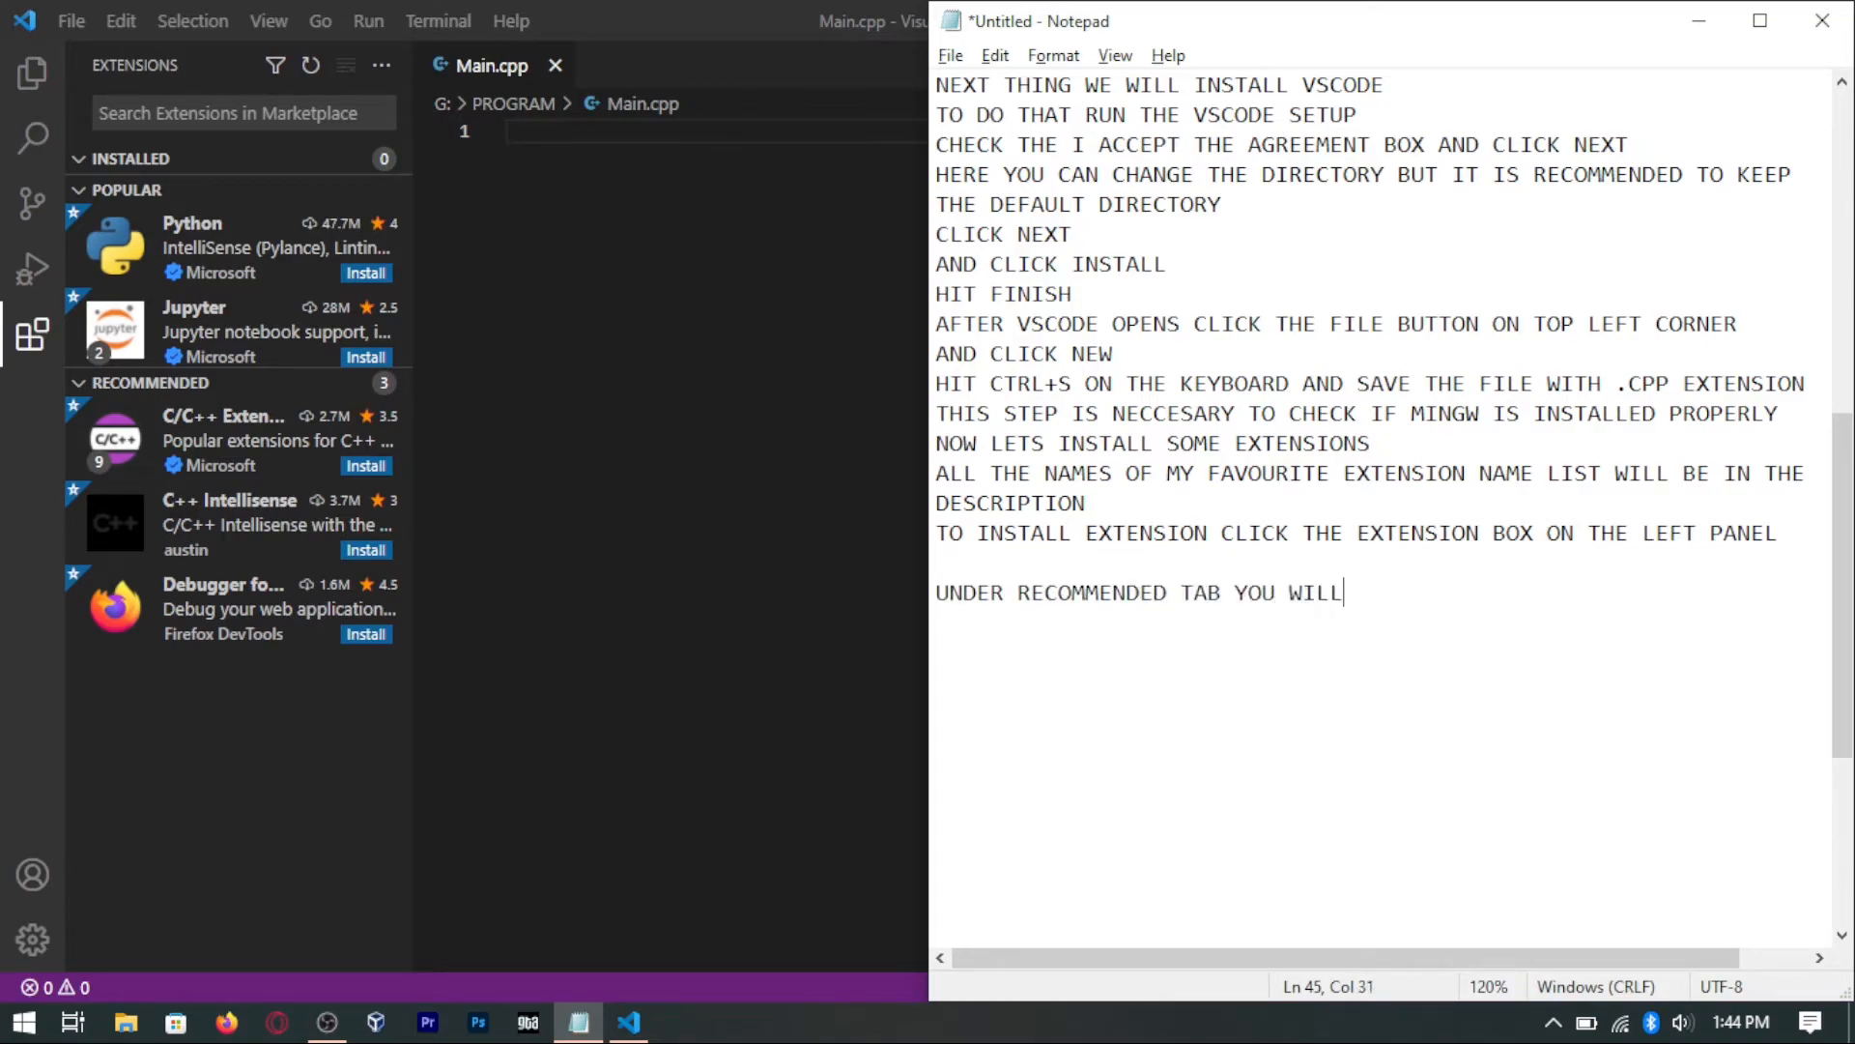
text( SEE C/C++EX)
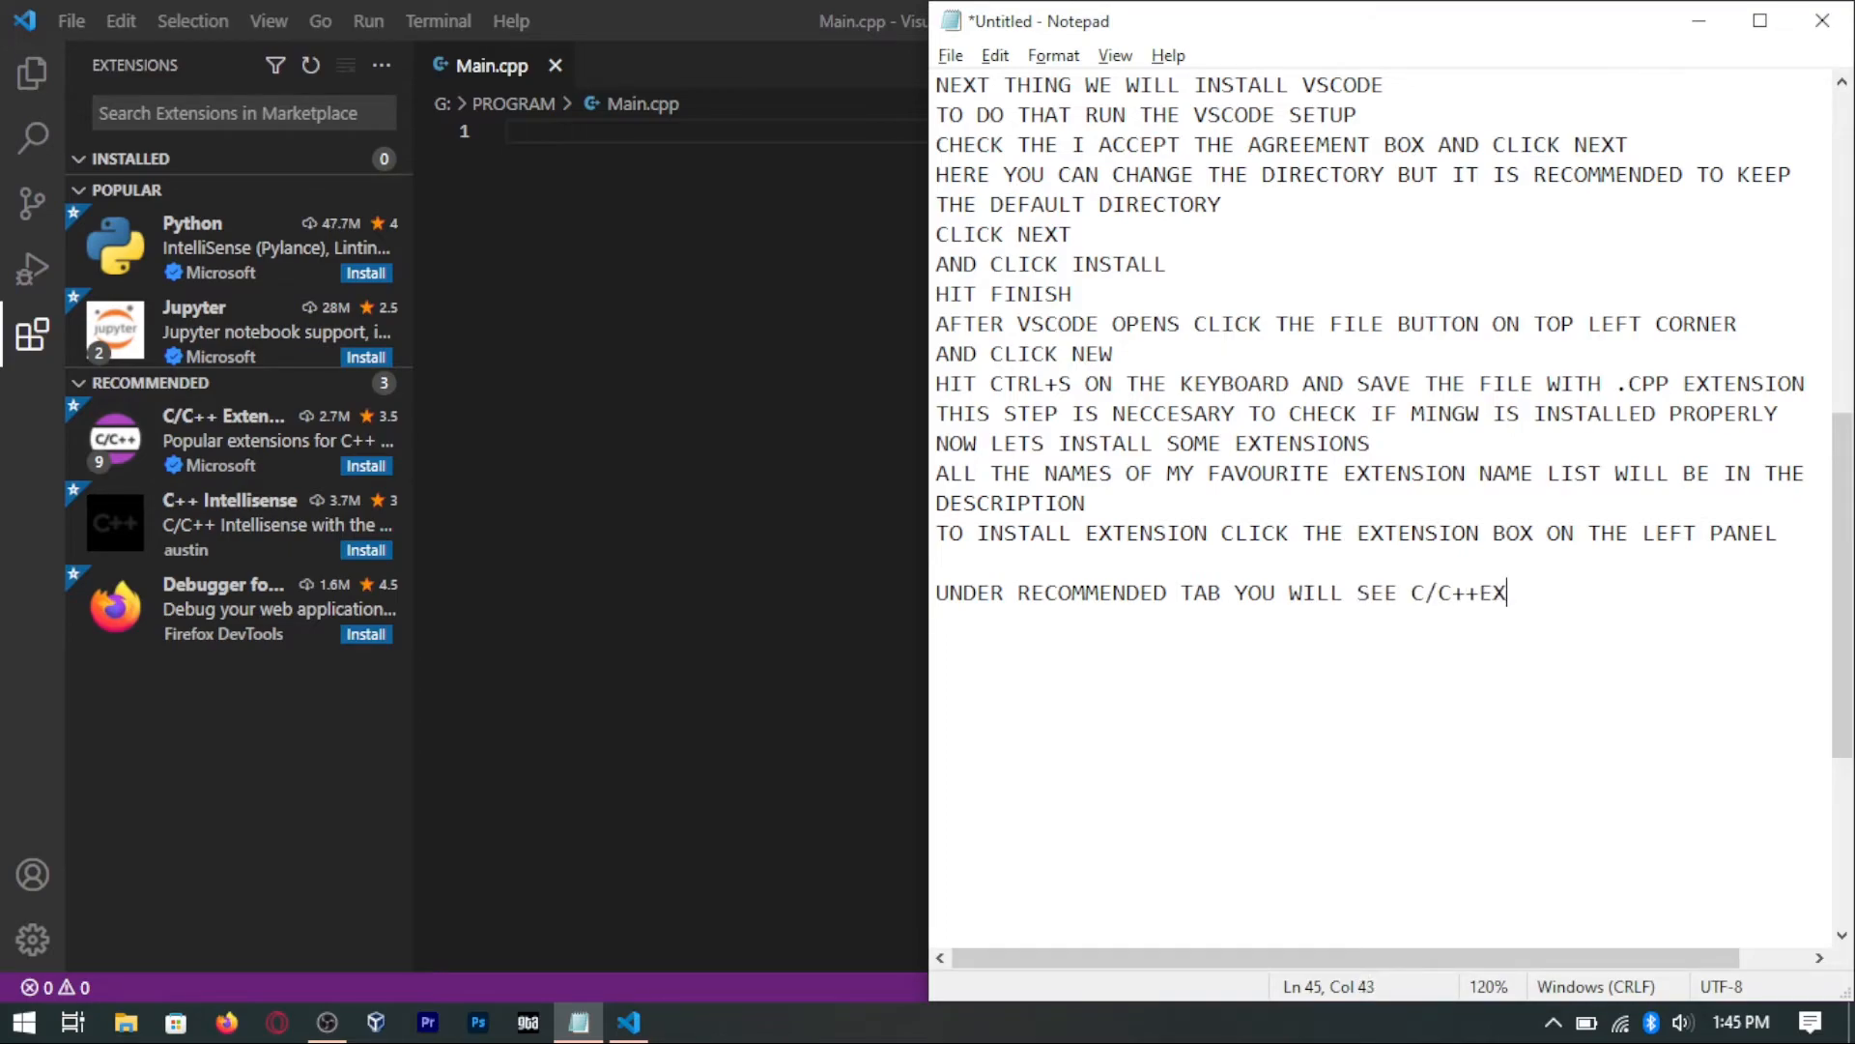
text(TENSION PACK )
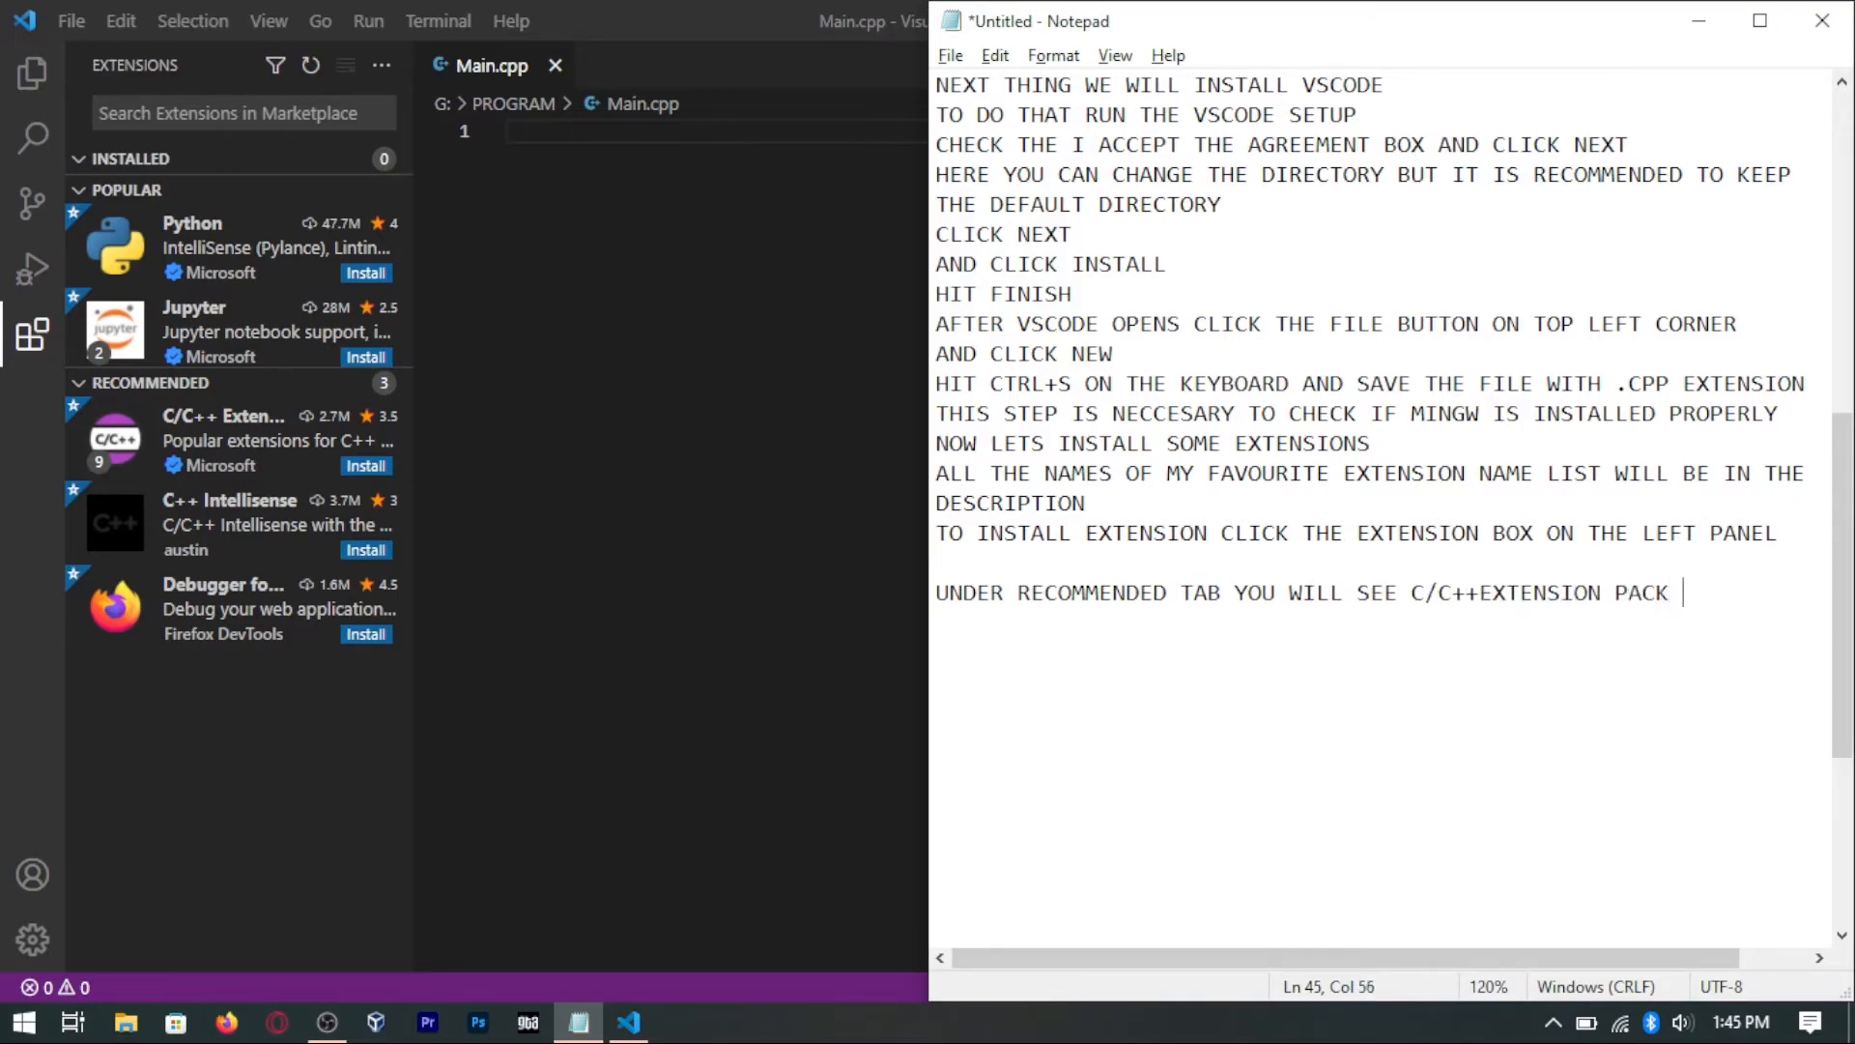
text(CLICK THE BLUE INSTALL BUTTON)
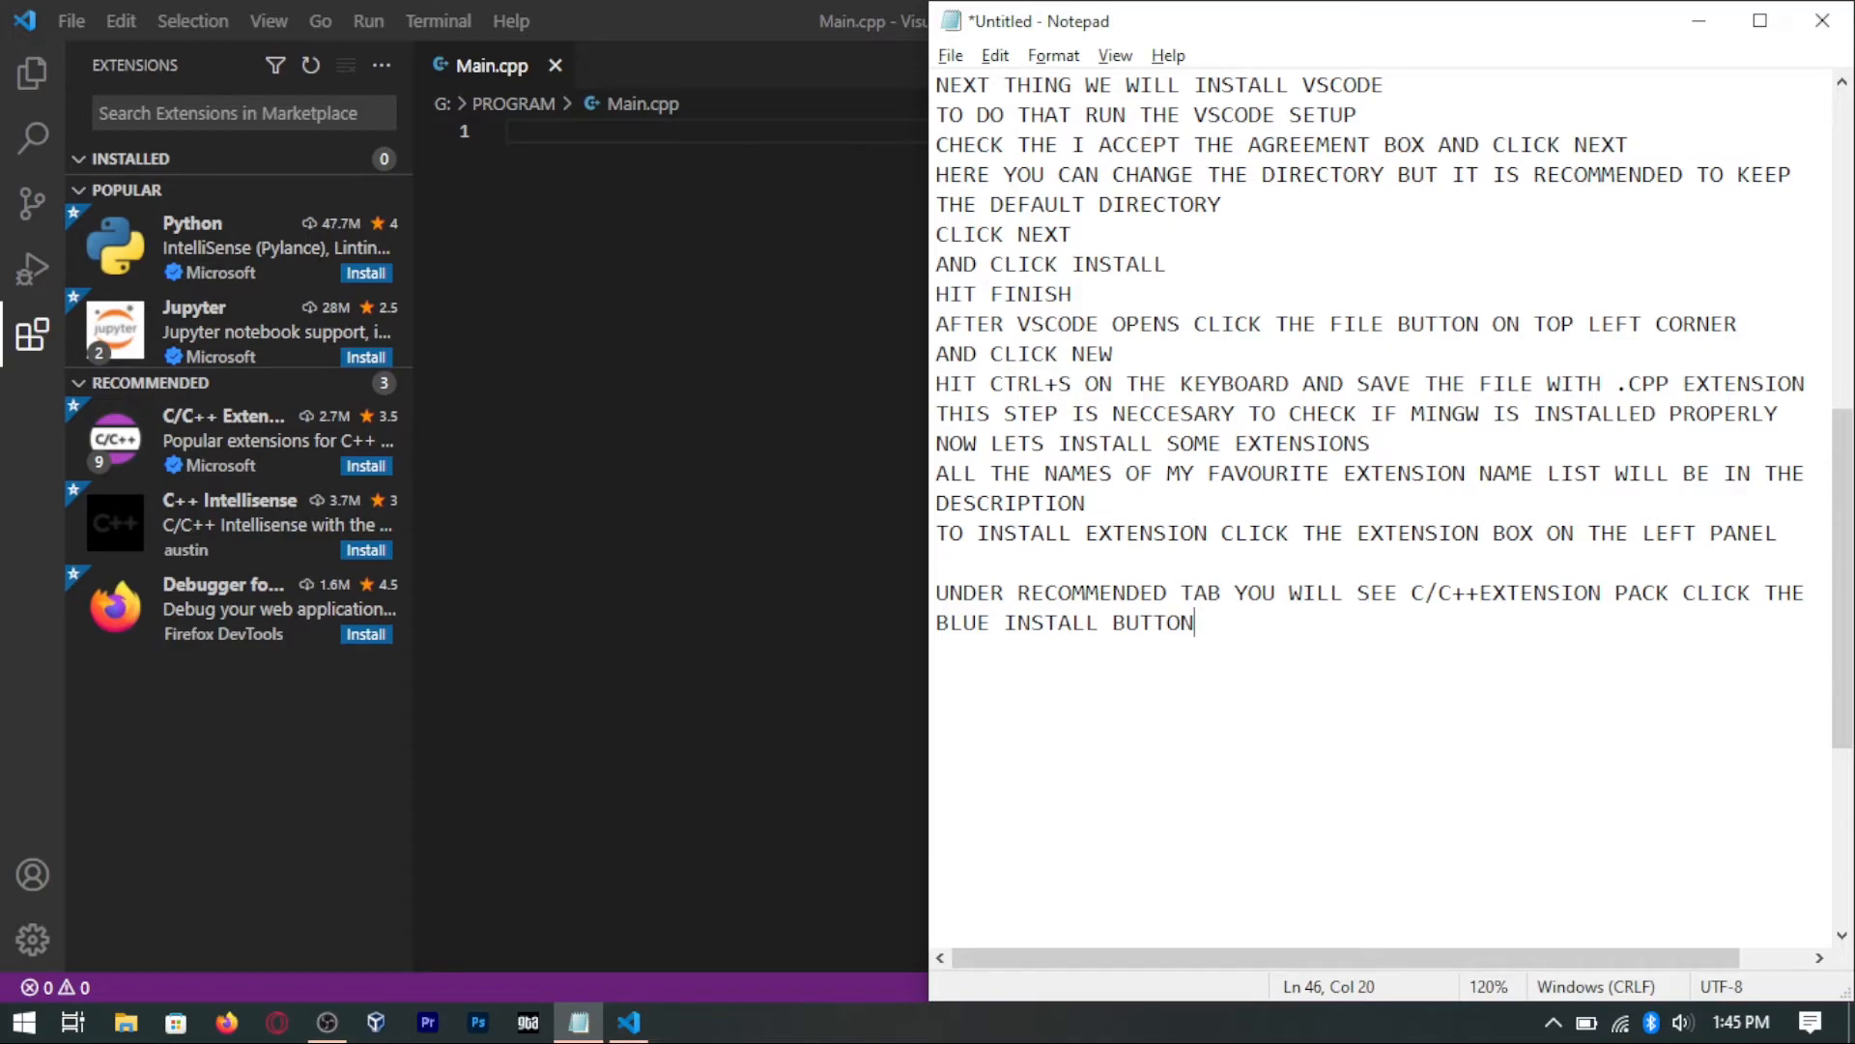
Step: Switch to Visual Studio Code and install the C/C++ Extension Pack, Prettier, Live Server and Visual Studio IntelliCode extensions
click(365, 466)
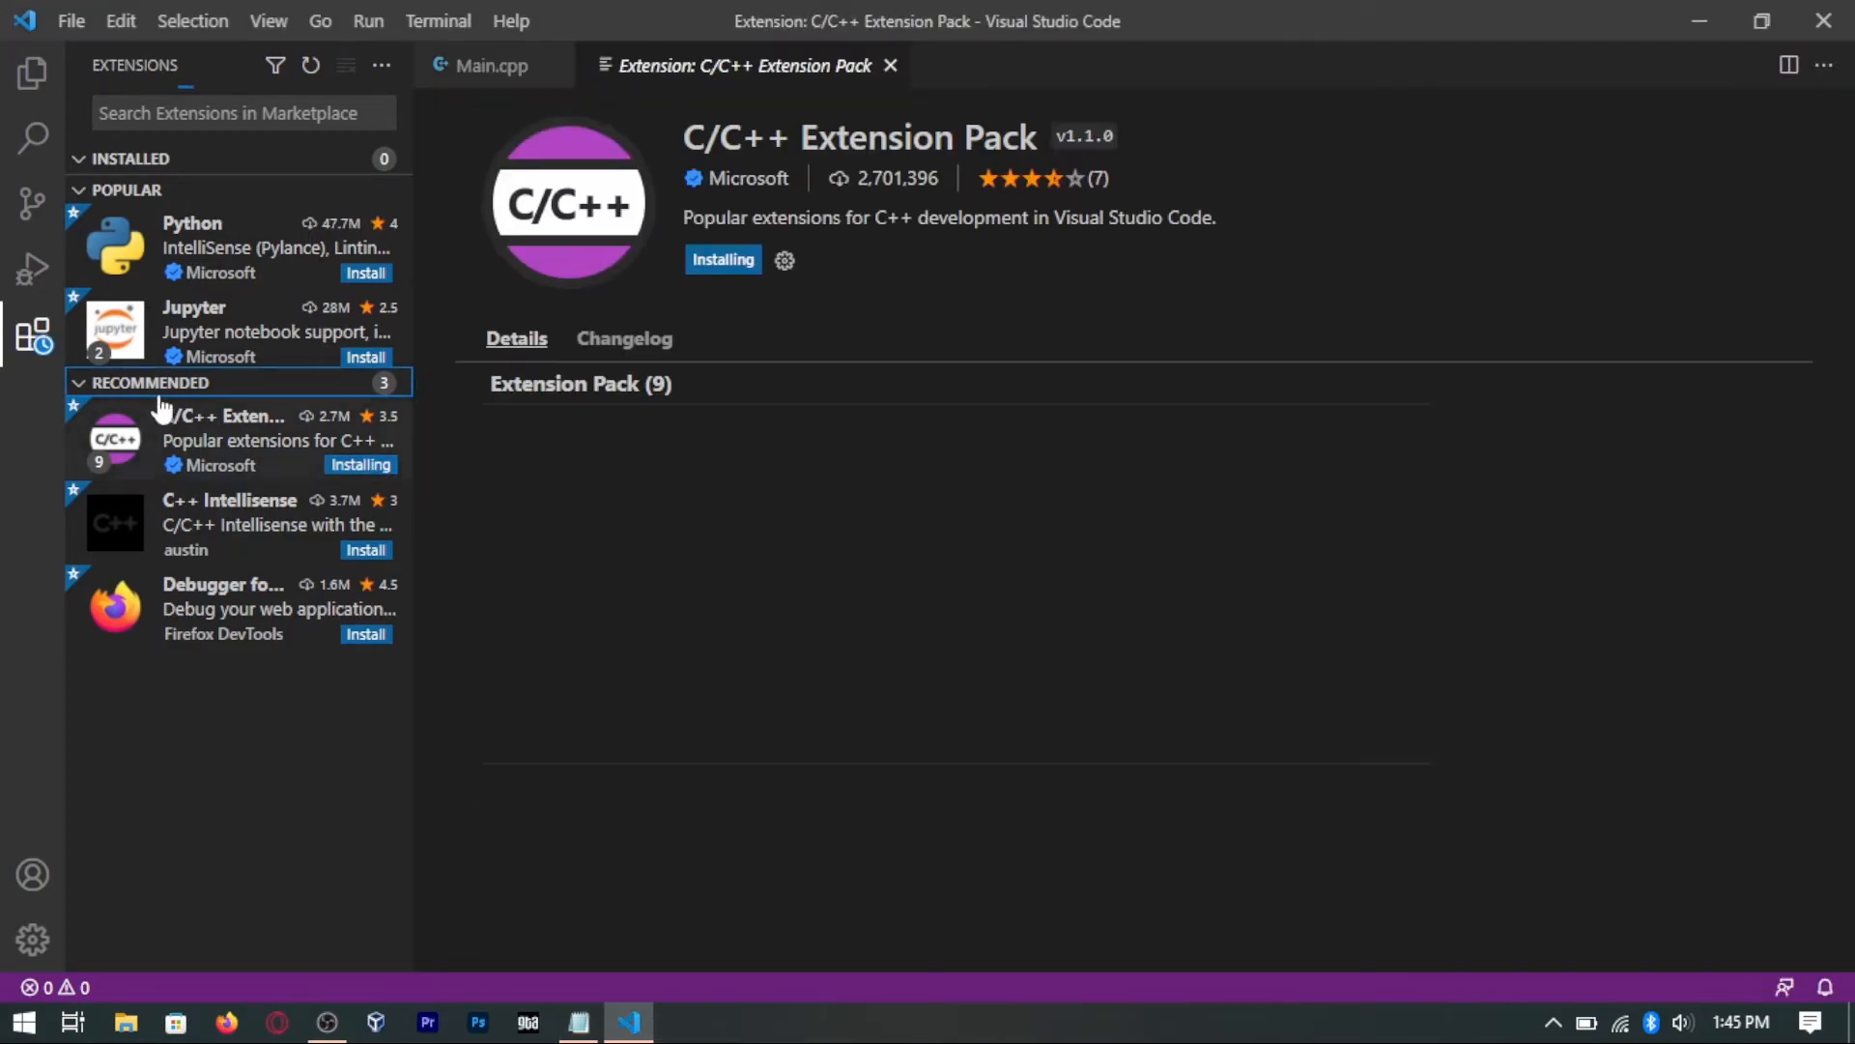
click(79, 383)
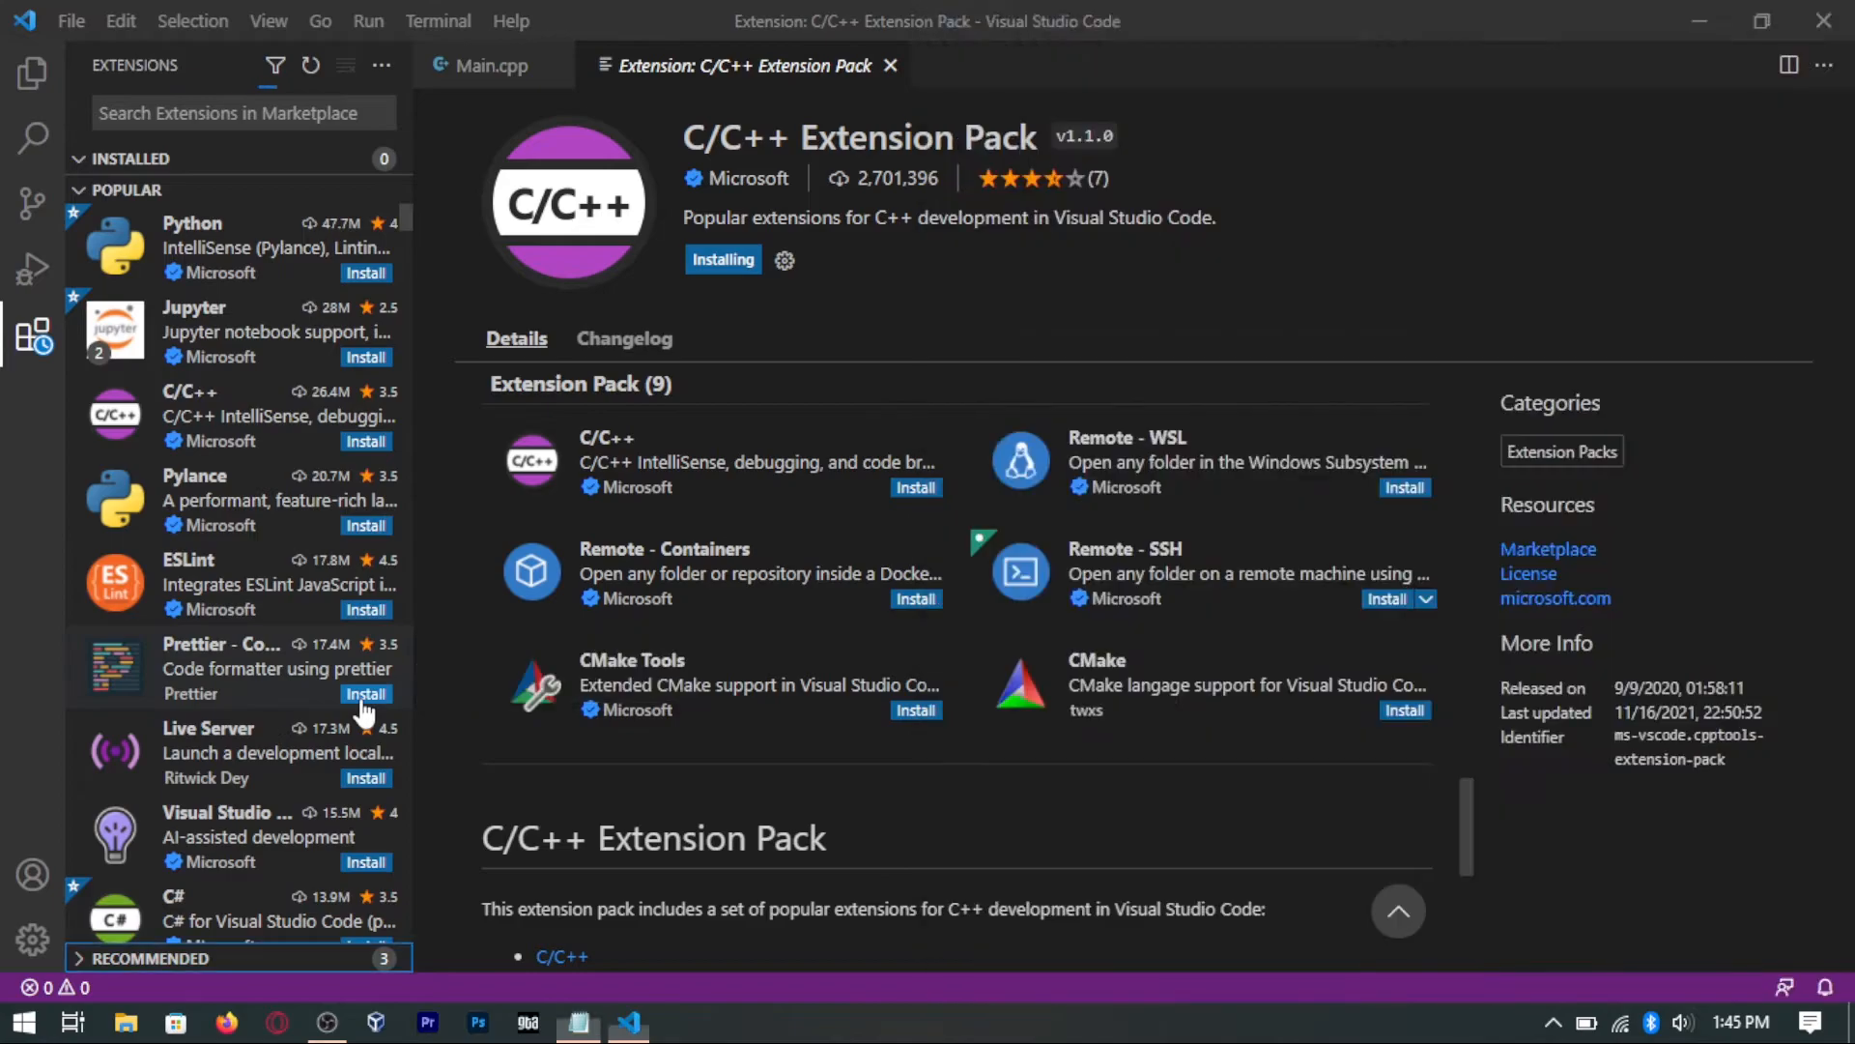
click(360, 693)
click(366, 779)
scroll(365, 802, down, 1)
click(364, 824)
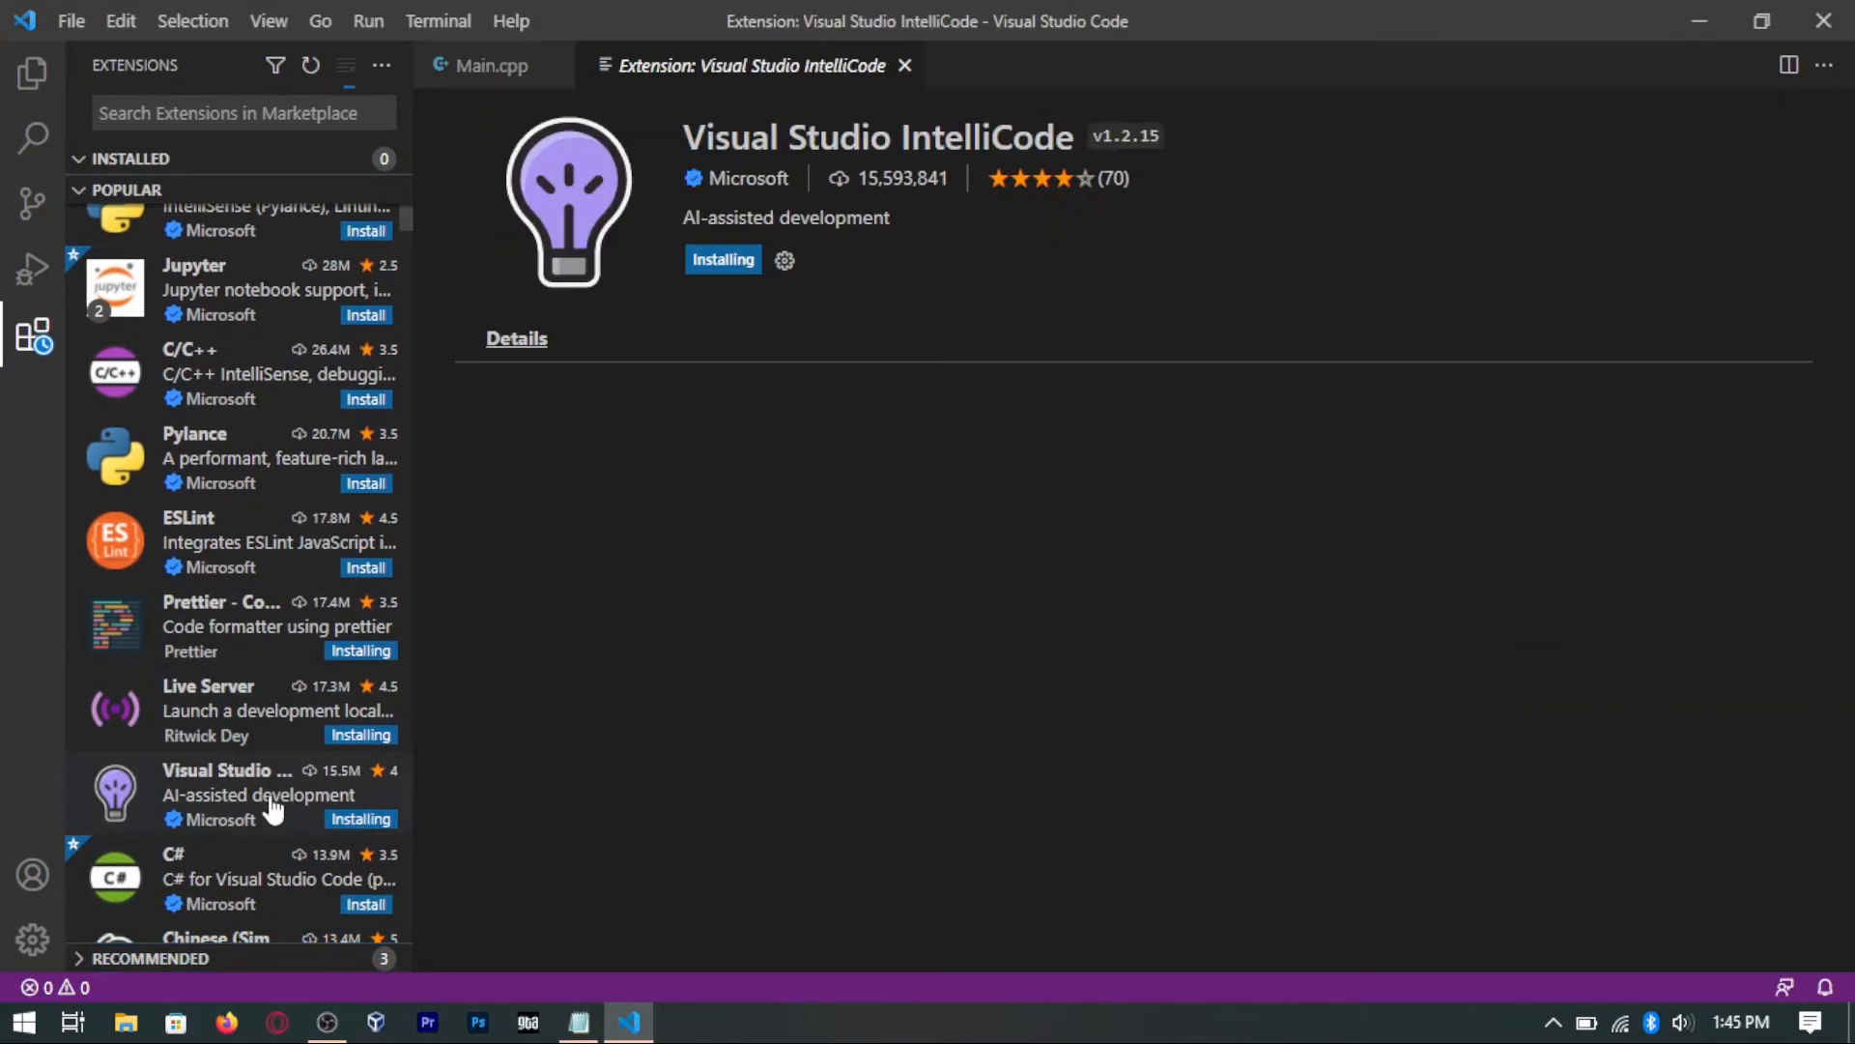
Step: Find the Code Runner extension among the popular extensions and install it
scroll(290, 812, down, 2)
scroll(268, 800, down, 10)
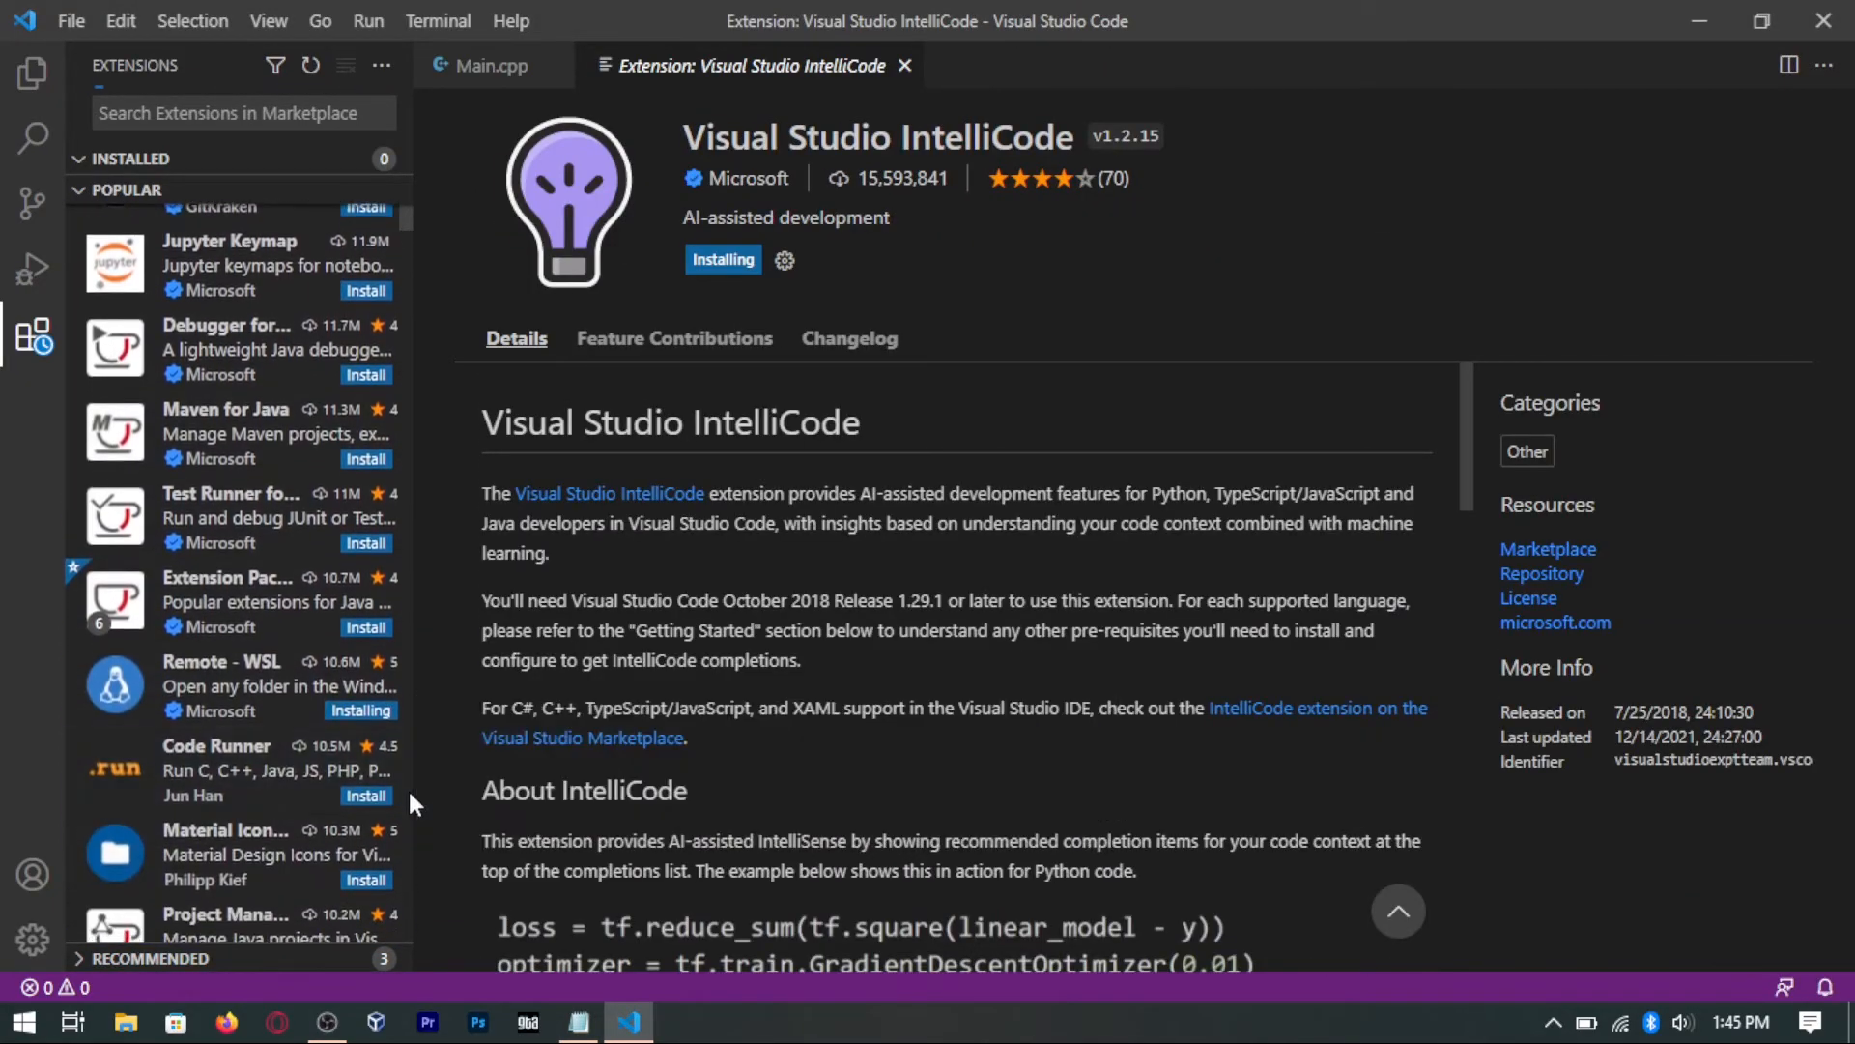
click(378, 794)
Step: Return to Notepad and add the line 'NOW LETS THEM GET INSTALLED AFTER THEY ARE INSTALLED WE ARE GOING TO' below a blank line
click(579, 1022)
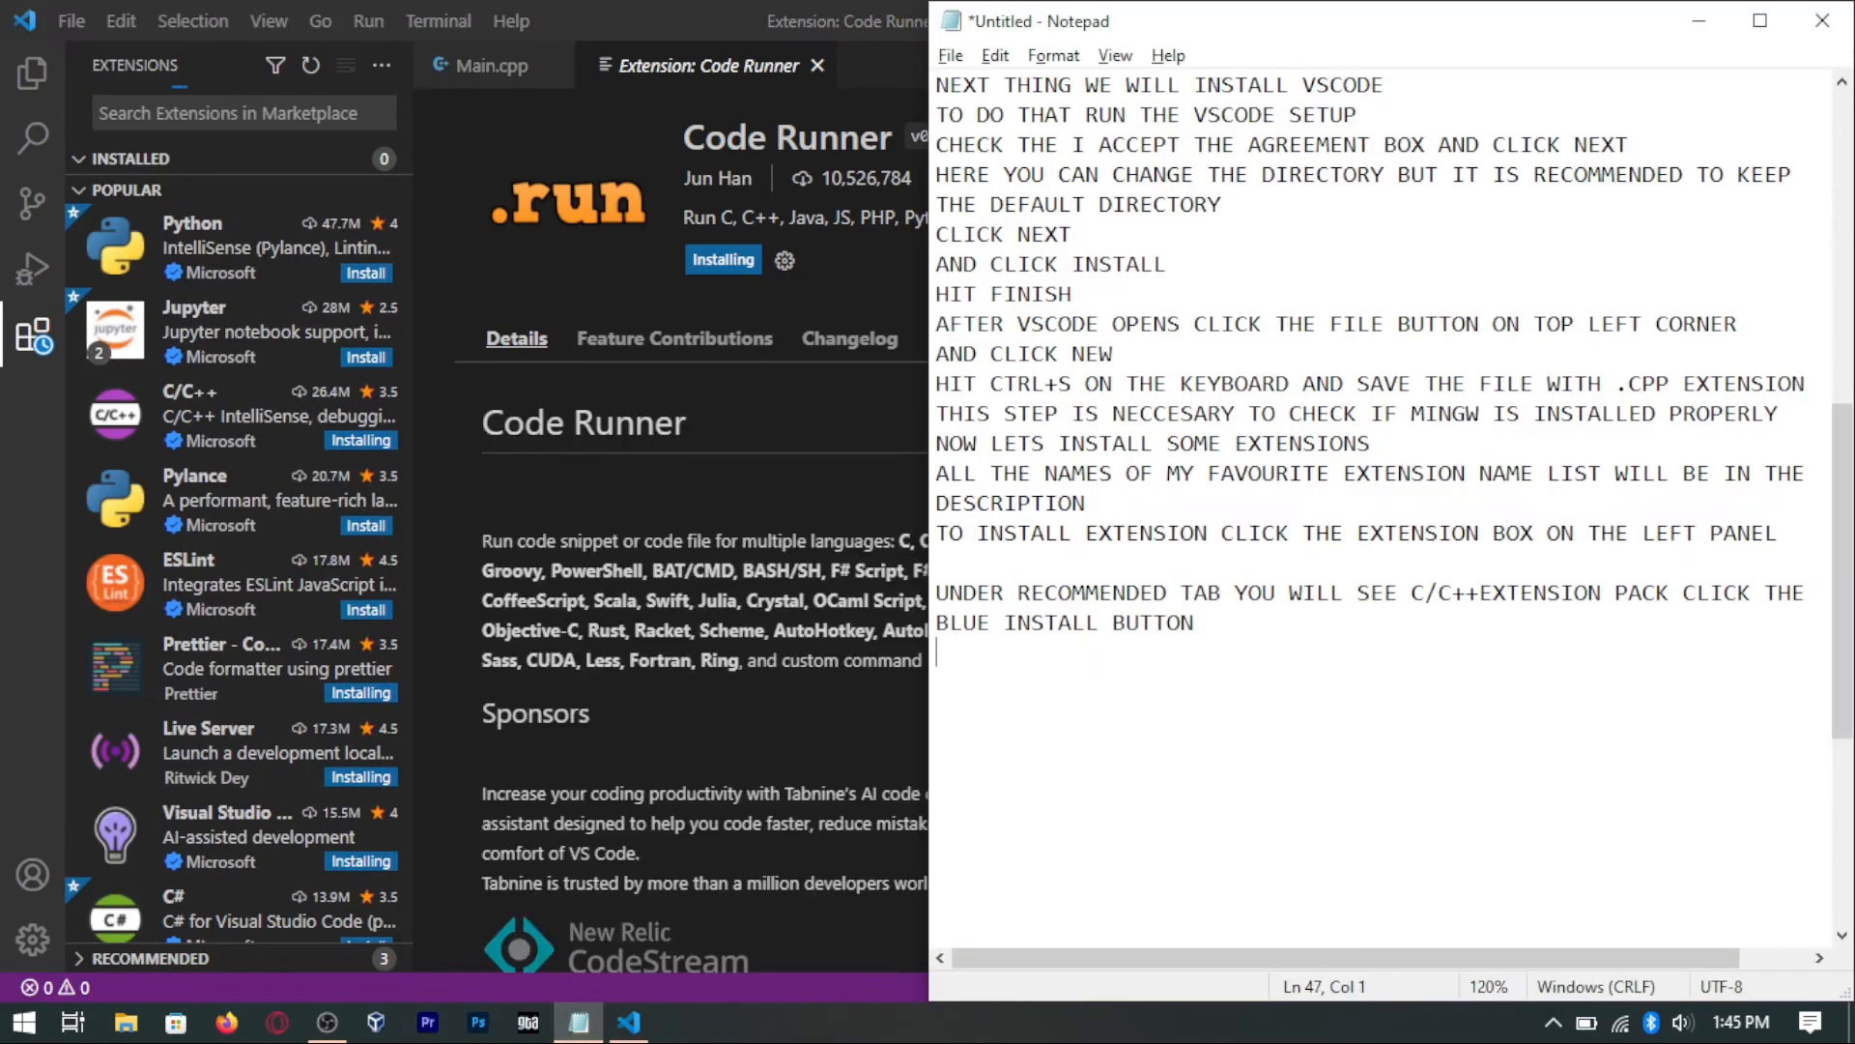
text(NOW LETS THEM GET INS)
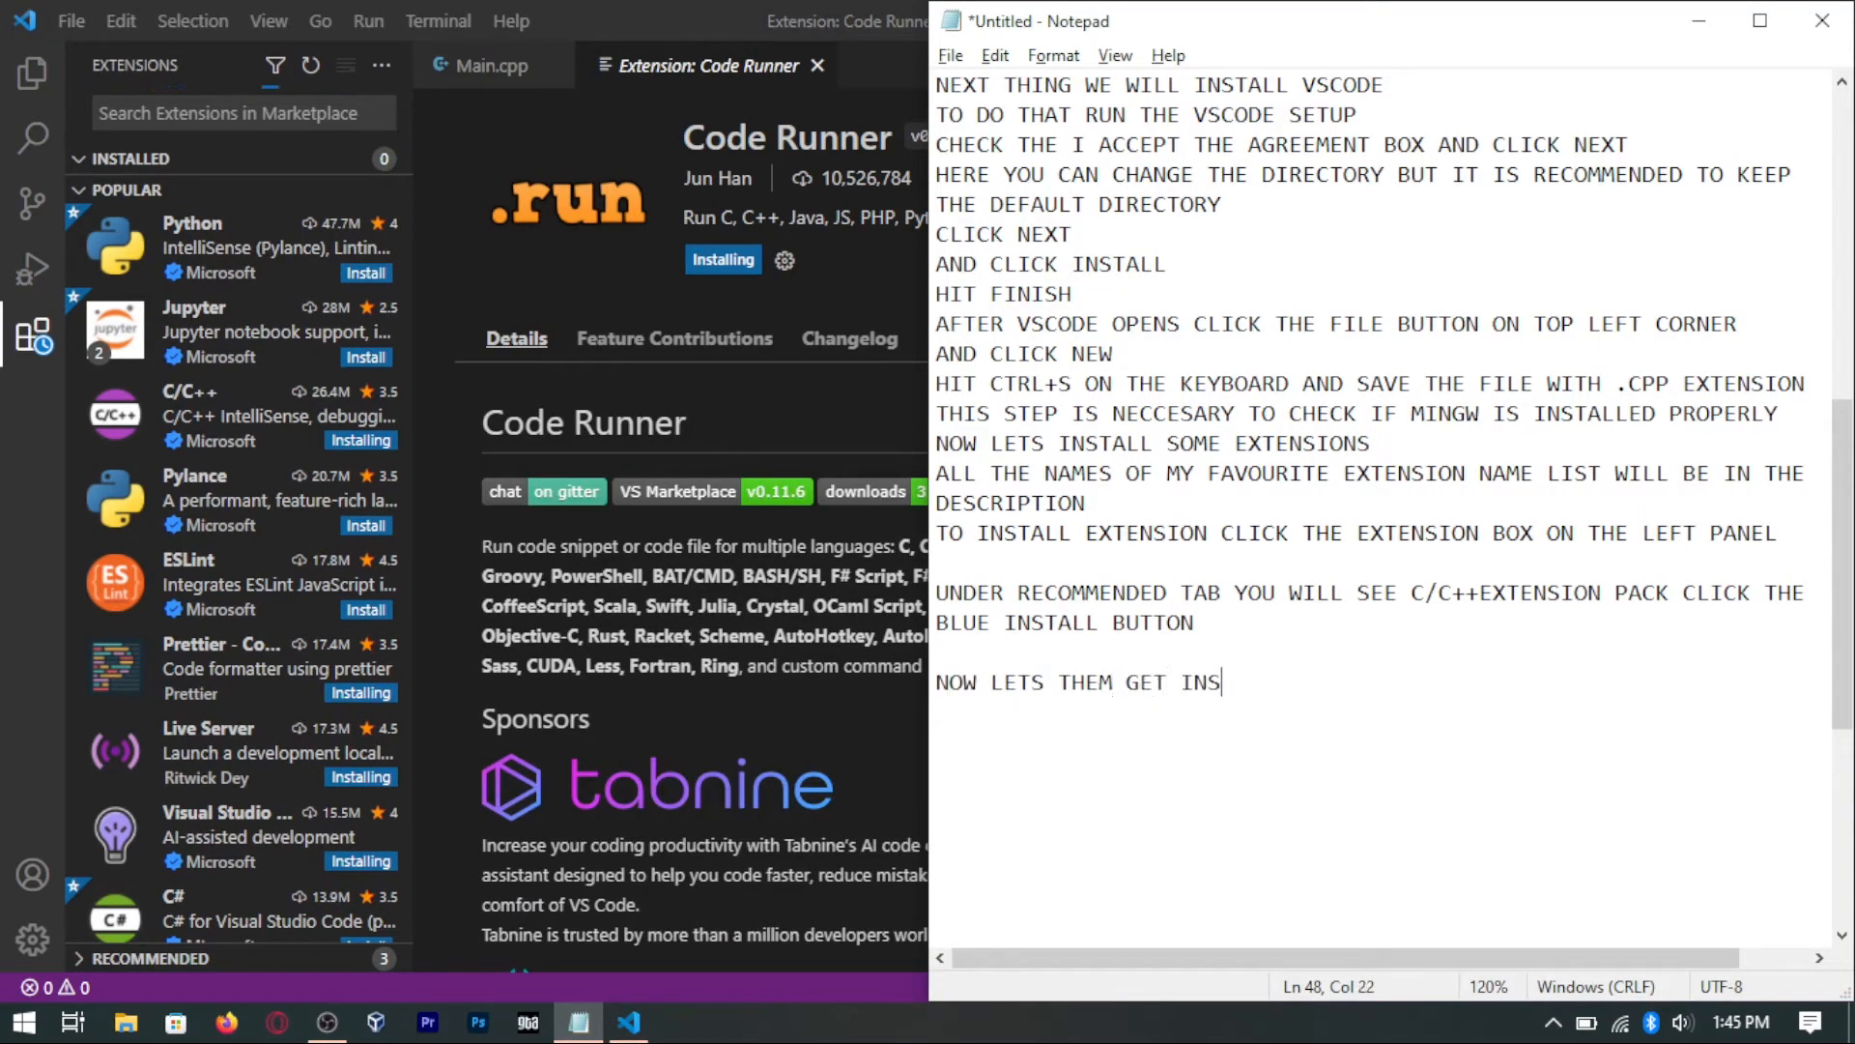
text(TALLED AFTER THEY ARE INSTALLED WE ARE GOING TO)
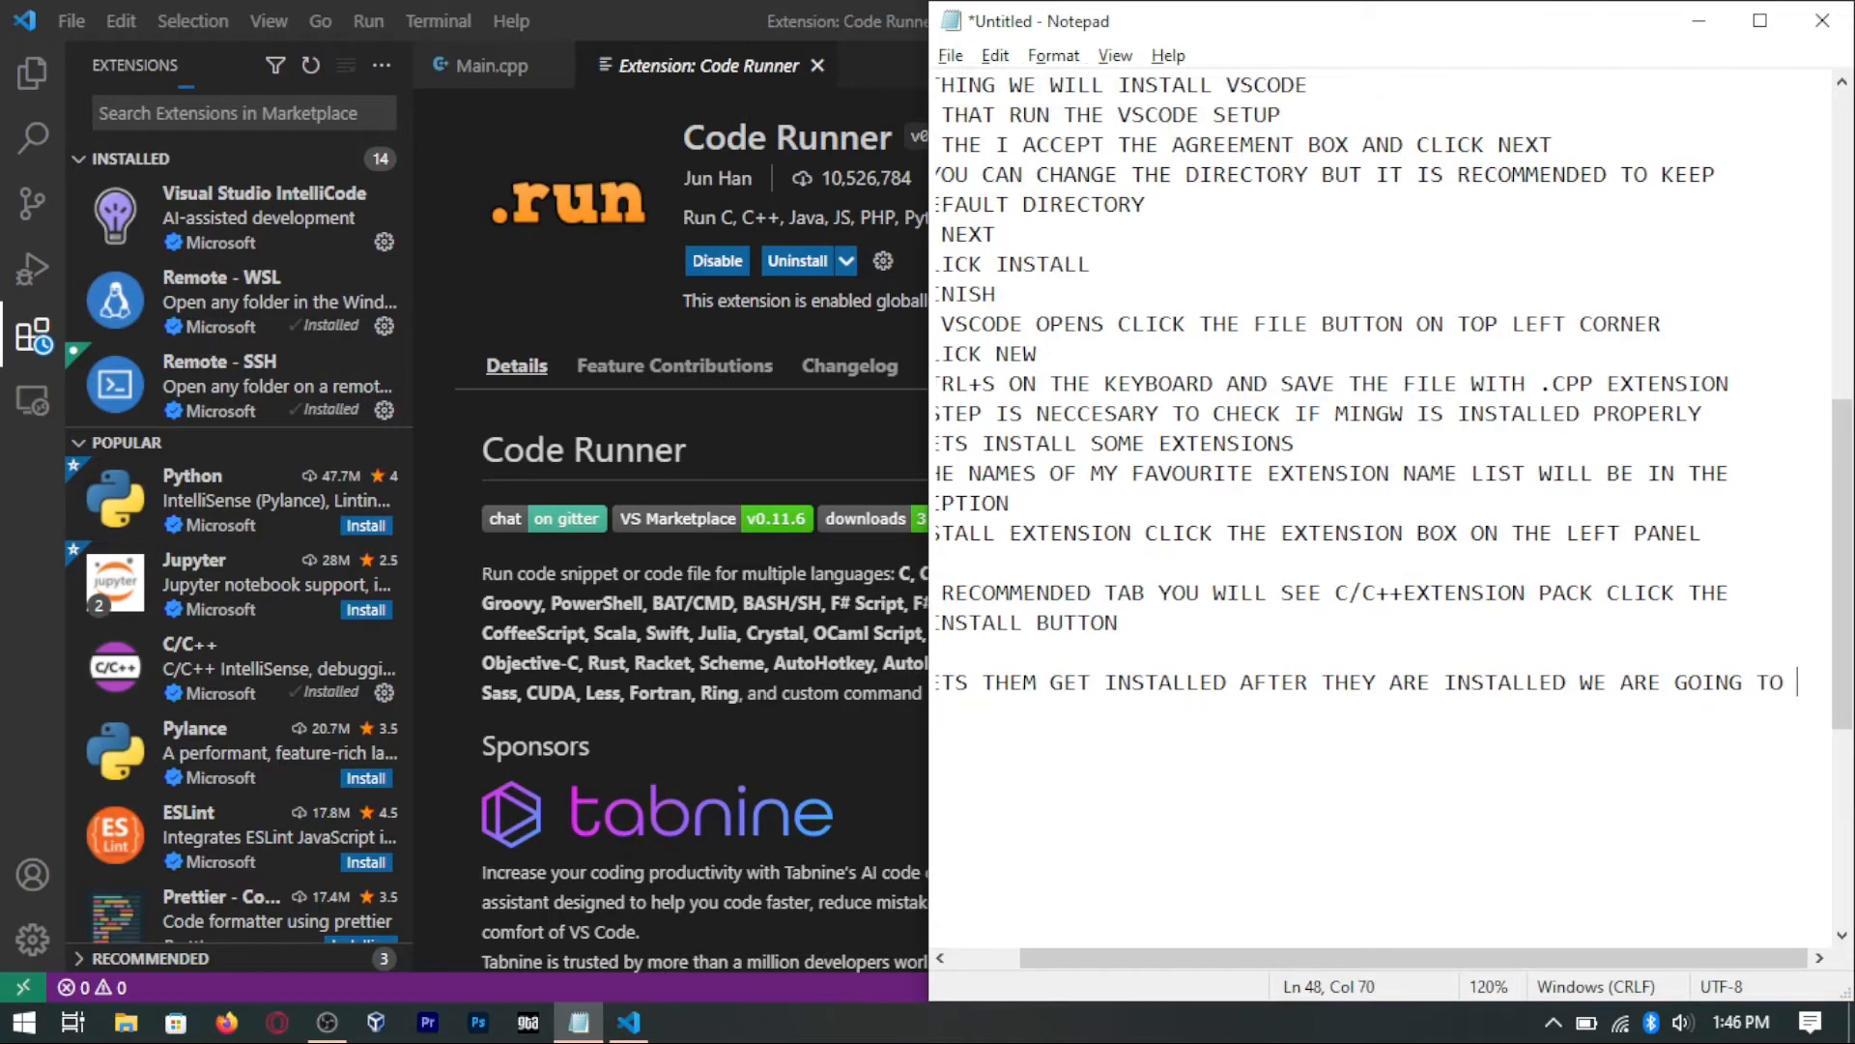
Step: Continue the Notepad sentence on a new line with 'WRITE A C++ PROGRAM TO CHECK IF IT COMPILES OR NOT'
key(Return)
text(A WRITE)
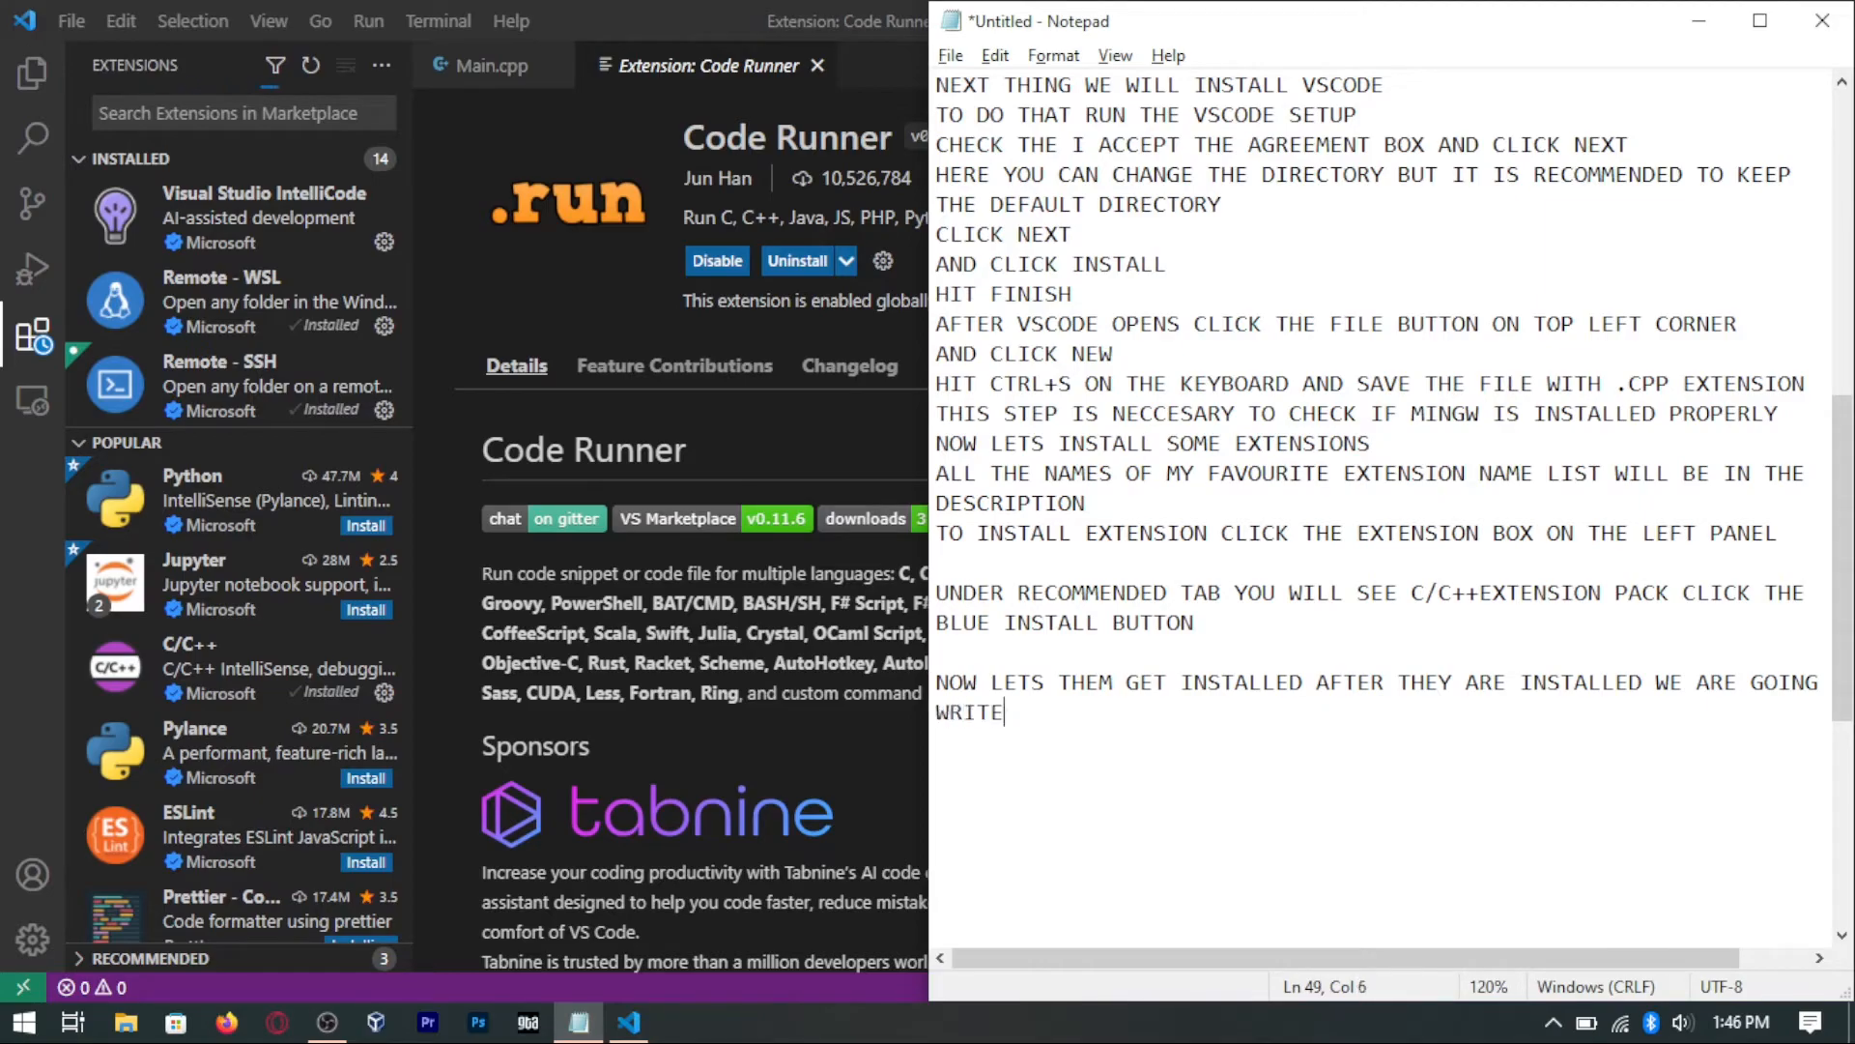
text( A C++ PROGRAM)
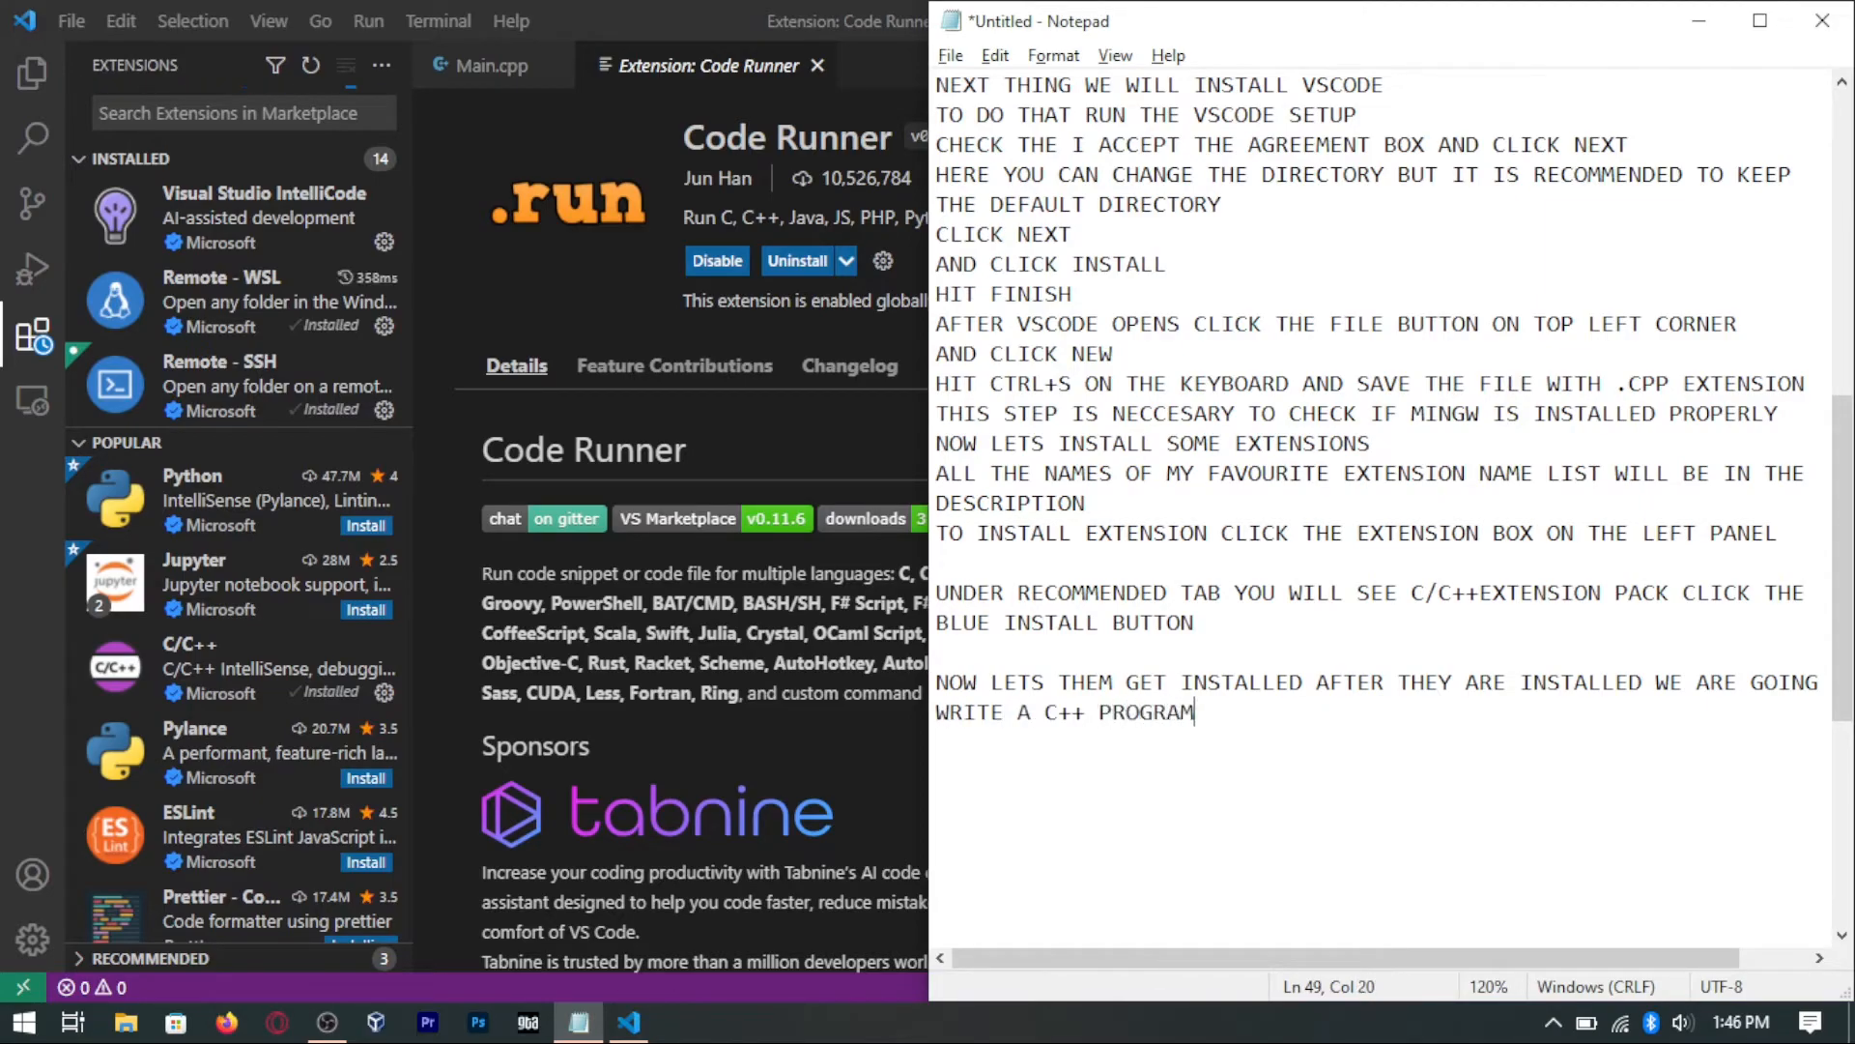
text( TO CHECK IF IT COMPILES OR NOT)
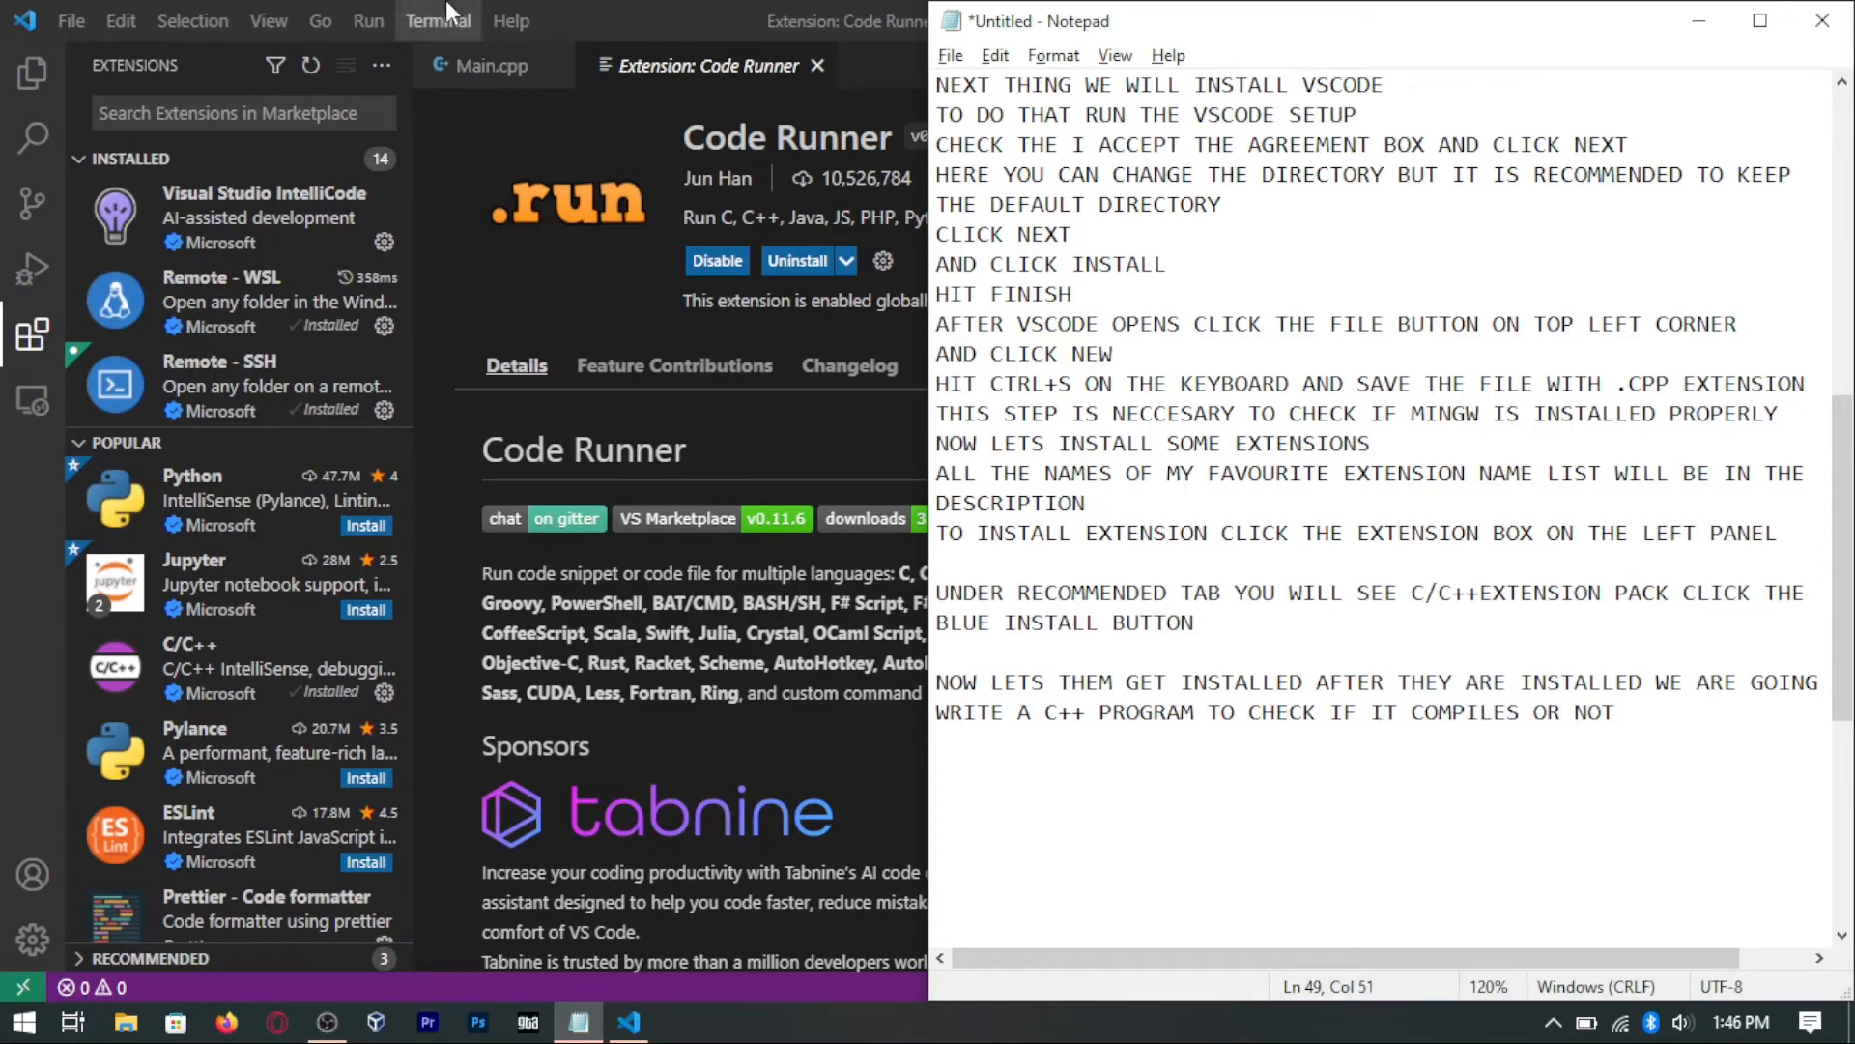
Step: Switch to Visual Studio Code, close the Code Runner page, and begin Main.cpp with '#include <iostream>' and 'using namespace std;'
click(734, 65)
click(817, 65)
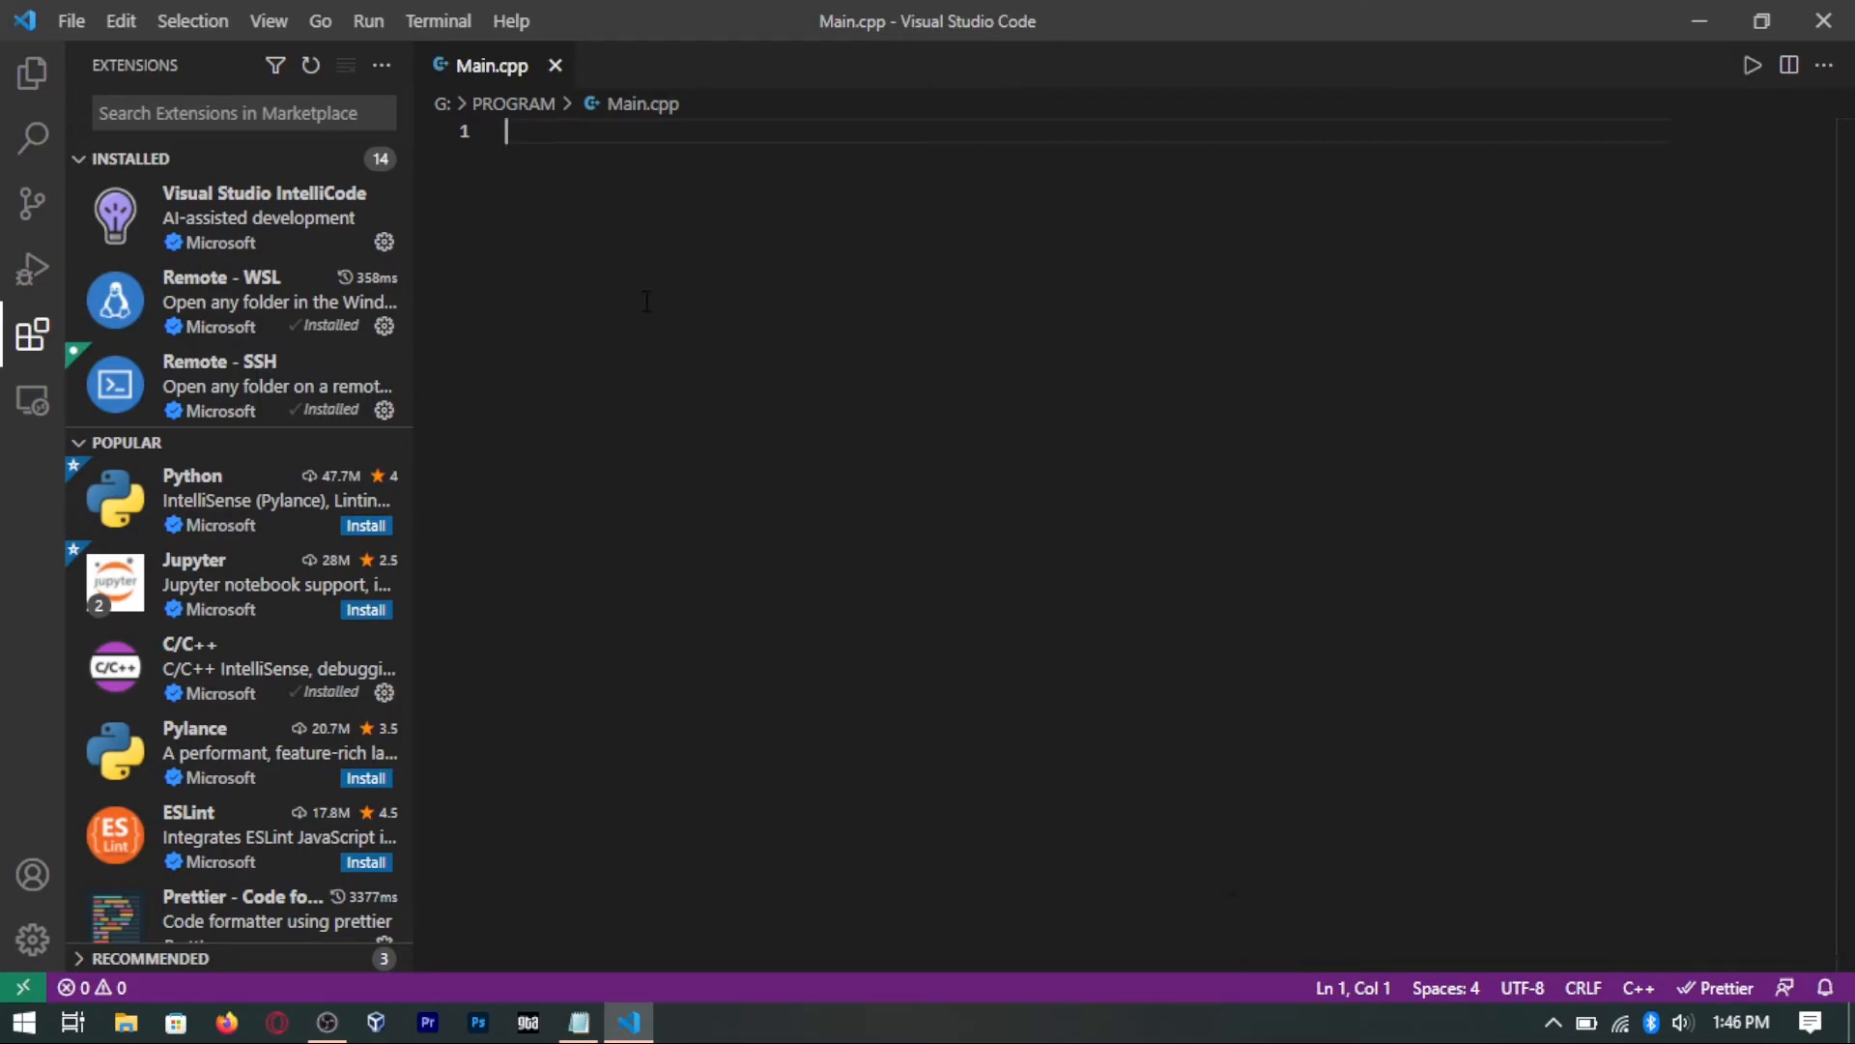
text(#include )
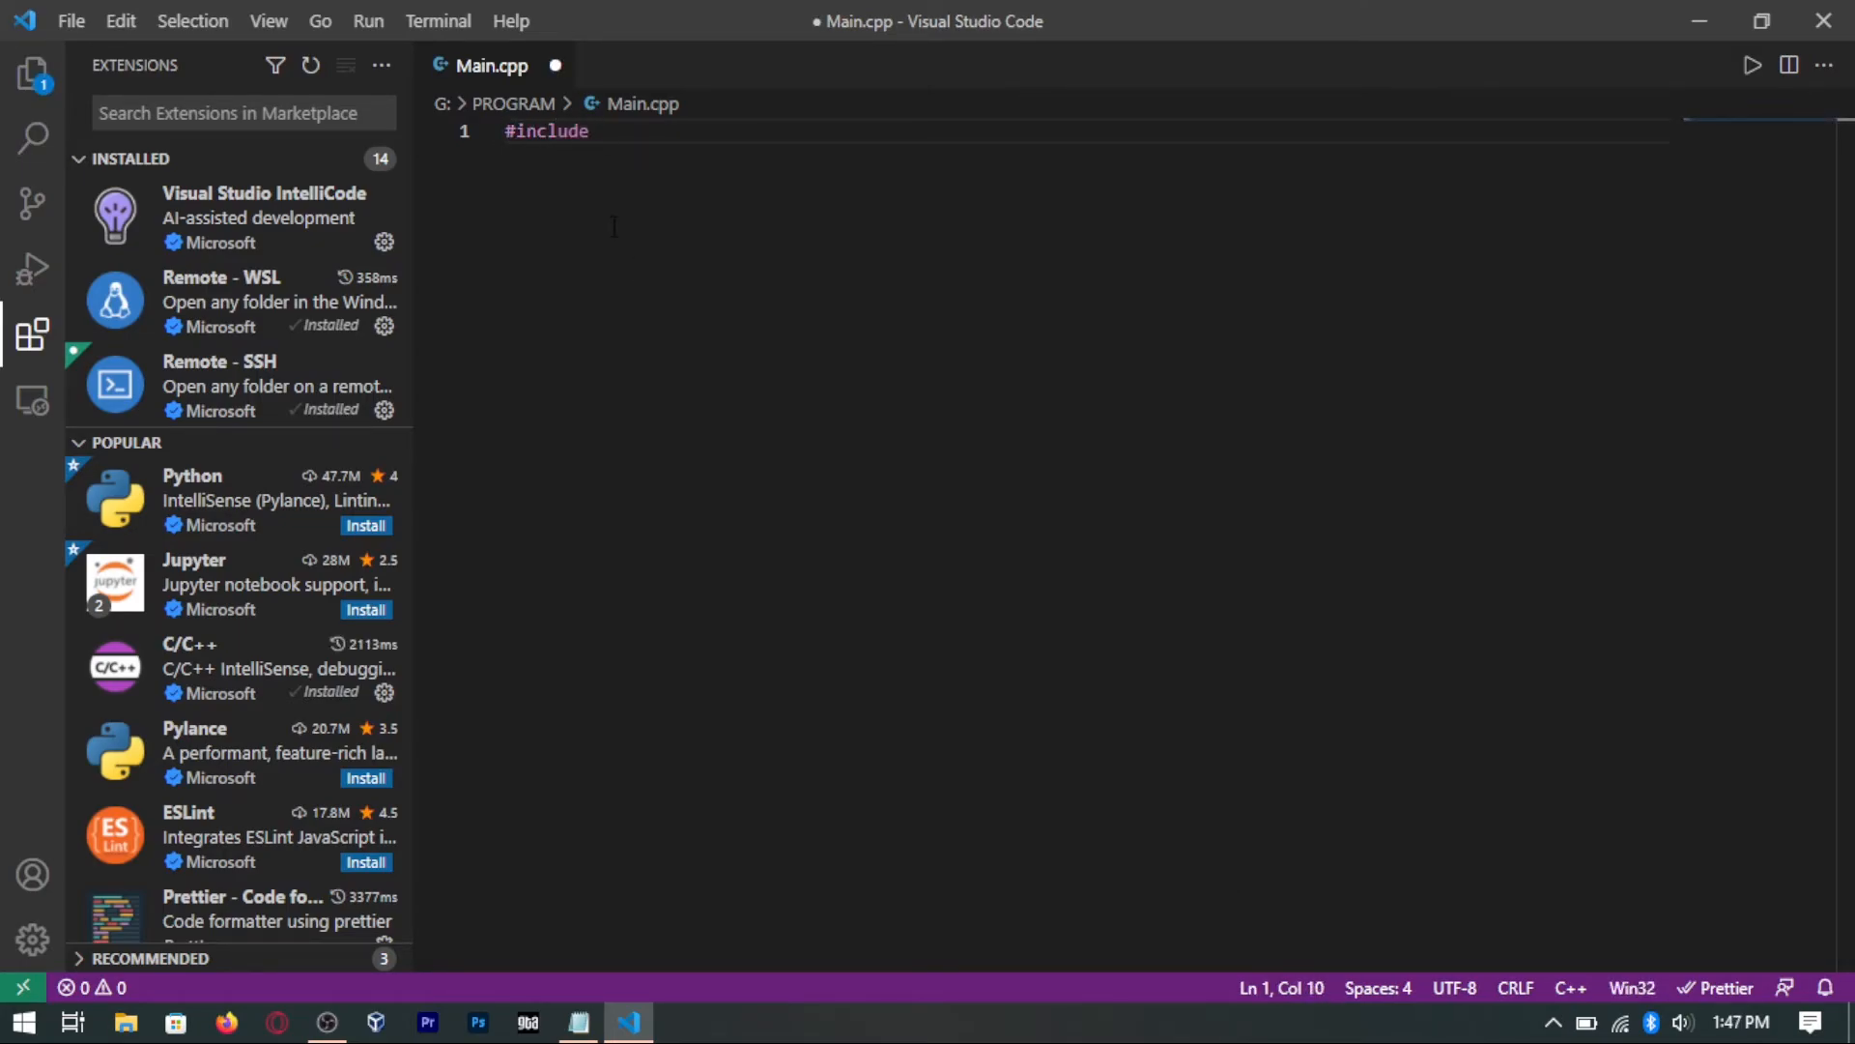
text(<iostream>)
key(Return)
key(Return)
text(using namespace std)
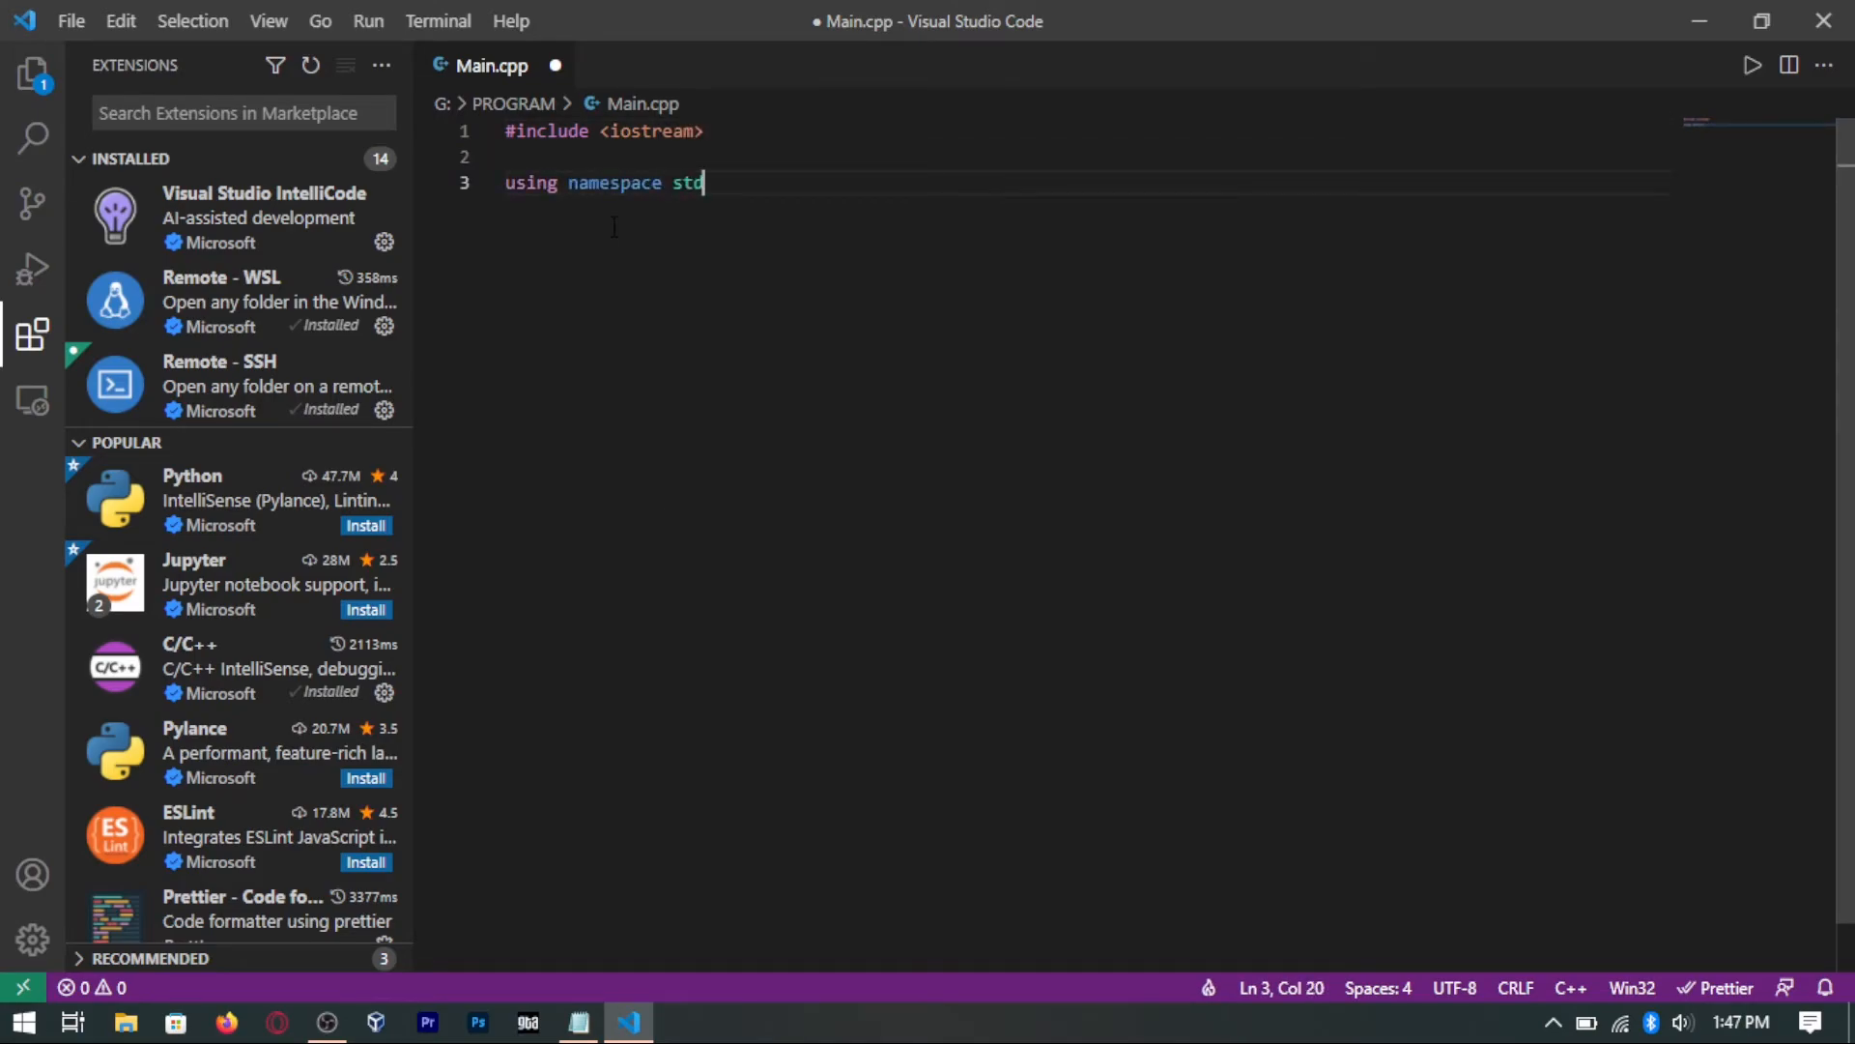
text(;)
key(Return)
Step: Add an 'int main()' function with an empty pair of braces below the namespace line in Main.cpp
key(Return)
text({)
key(Return)
key(Up)
key(Up)
text(inst)
key(BackSpace)
key(BackSpace)
text(t main())
key(Down)
key(Down)
Step: Write 'cout << "Hello there!" << endl;' inside the main function and save Main.cpp
text(cout <<)
key(BackSpace)
key(BackSpace)
text(<< "Hello there!")
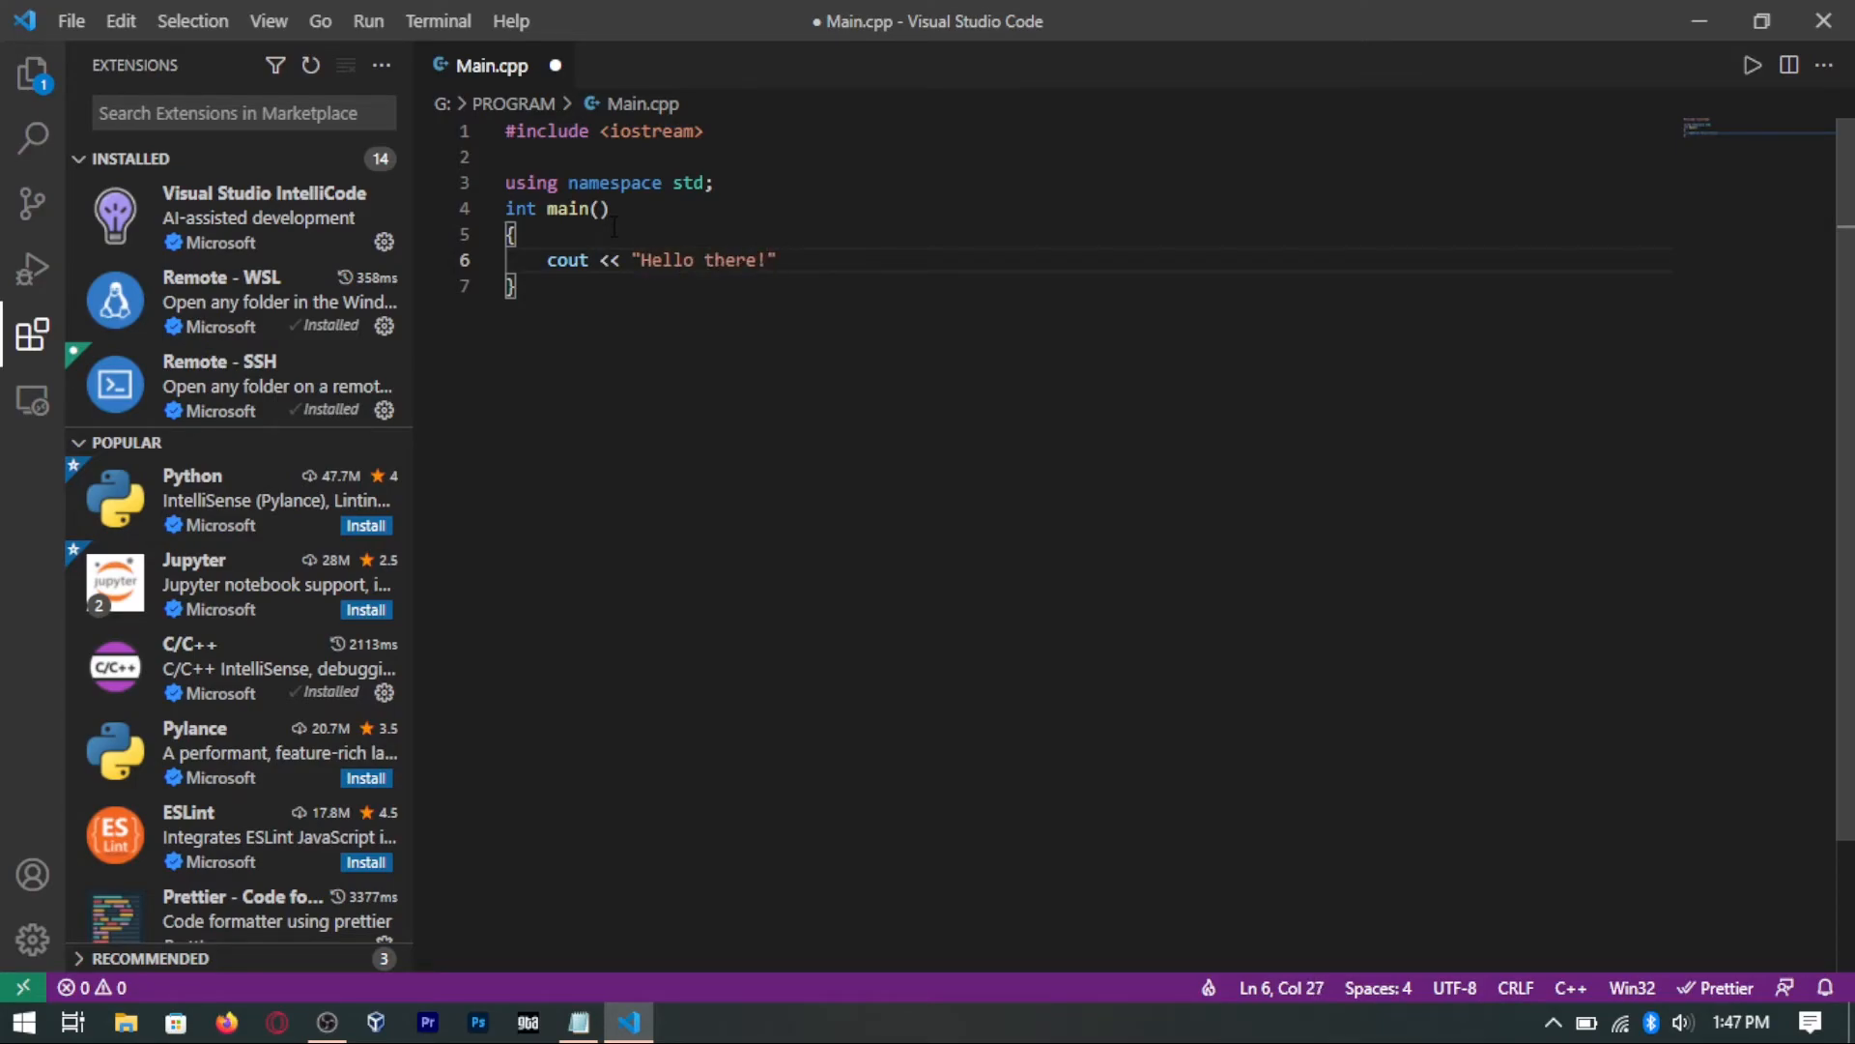
text( << endl;)
click(622, 342)
key(ctrl+s)
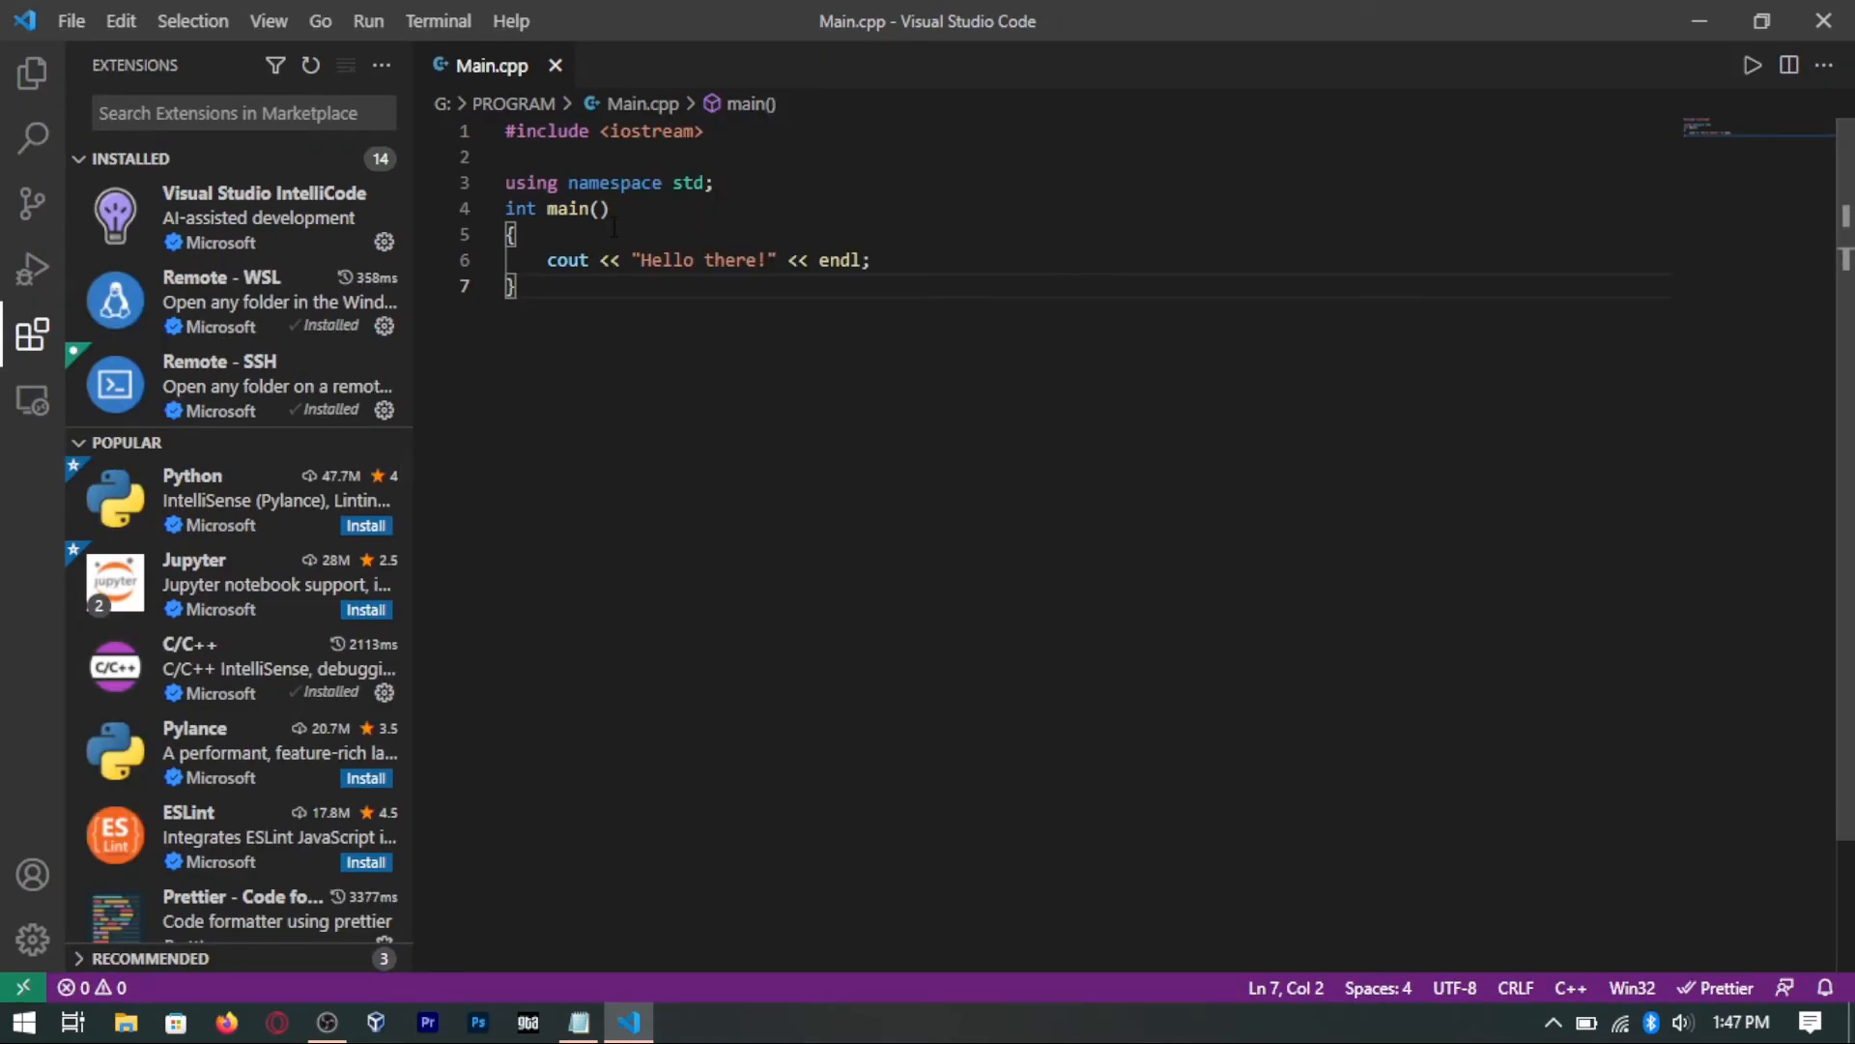
Step: Return to Notepad and add the line 'after YOU HAVE WRITTEN THE CODE' at the end of the instructions
key(alt+Tab)
text(after YOU HA)
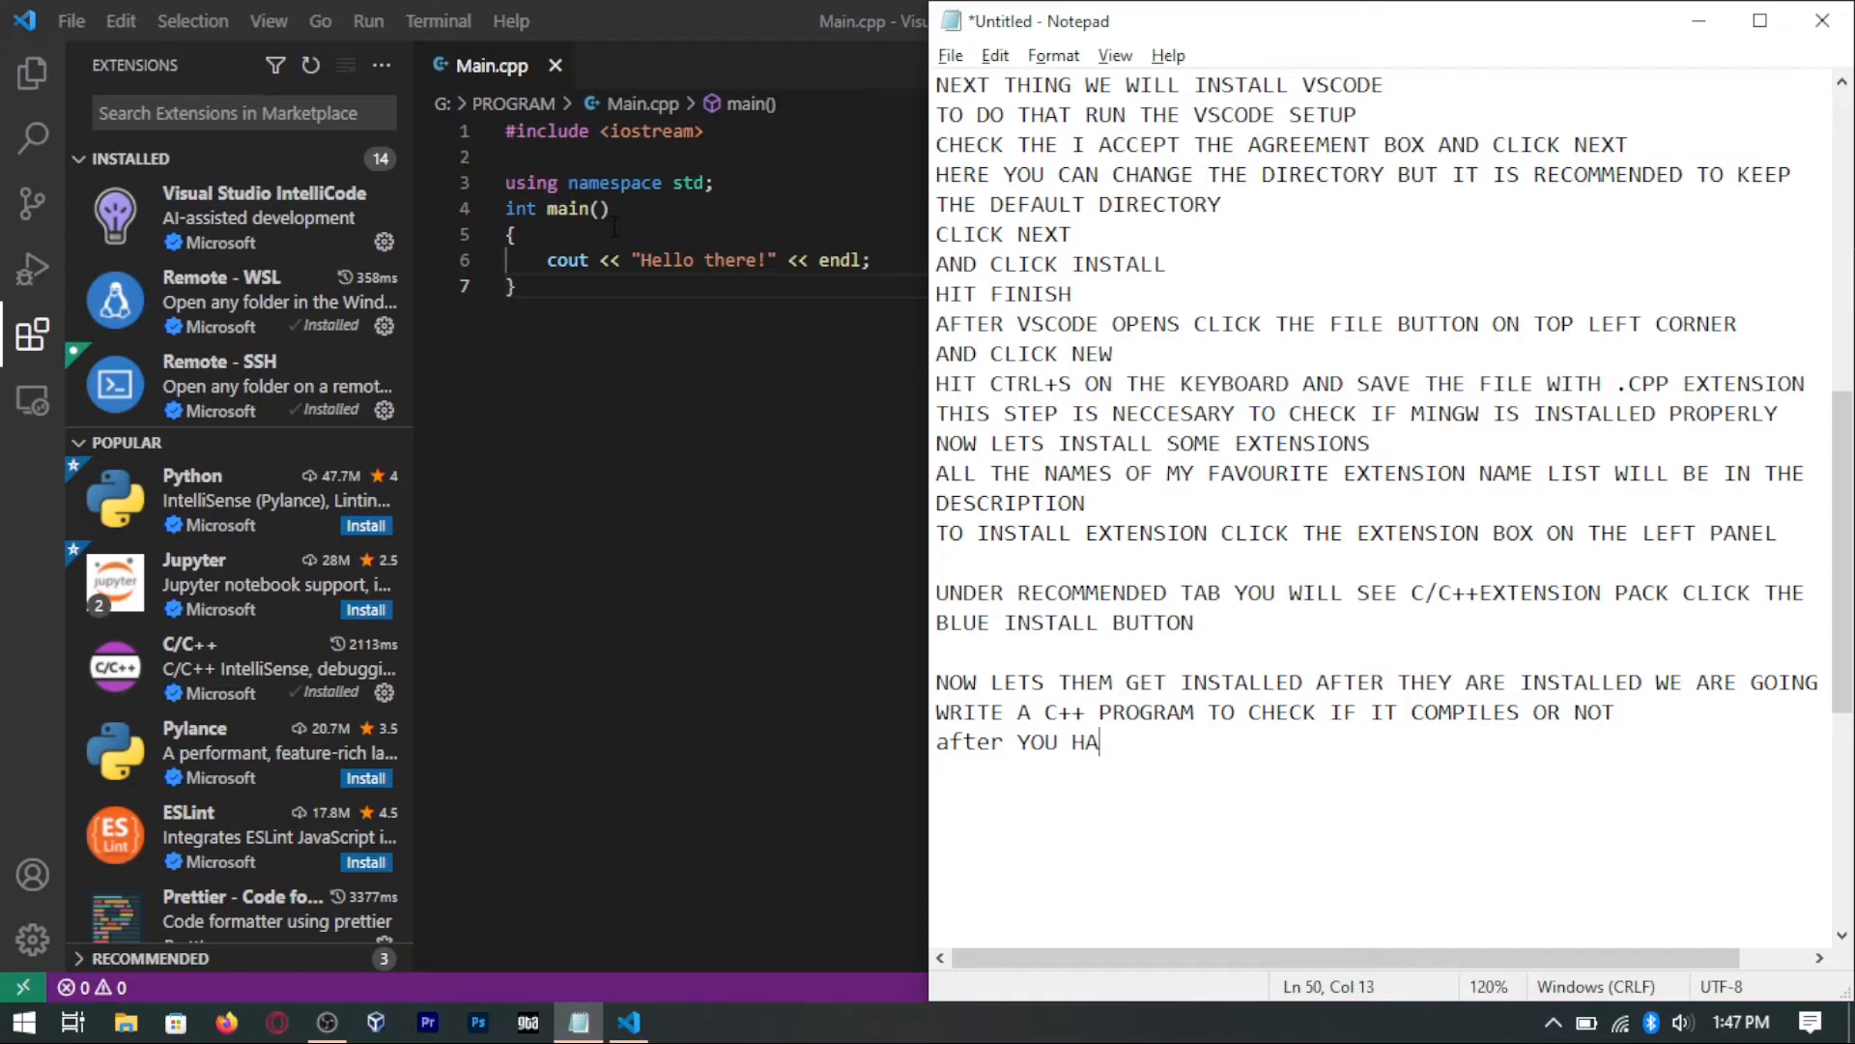
text(VE WRITTEN THE CODE)
key(Return)
key(Return)
Step: Snap Notepad to the opposite screen half and add 'HIT THE PLAY BUTTON ON TOP RIGHT SIDE TO BUILD AND RUN THE PROGRAM'
key(super+Left)
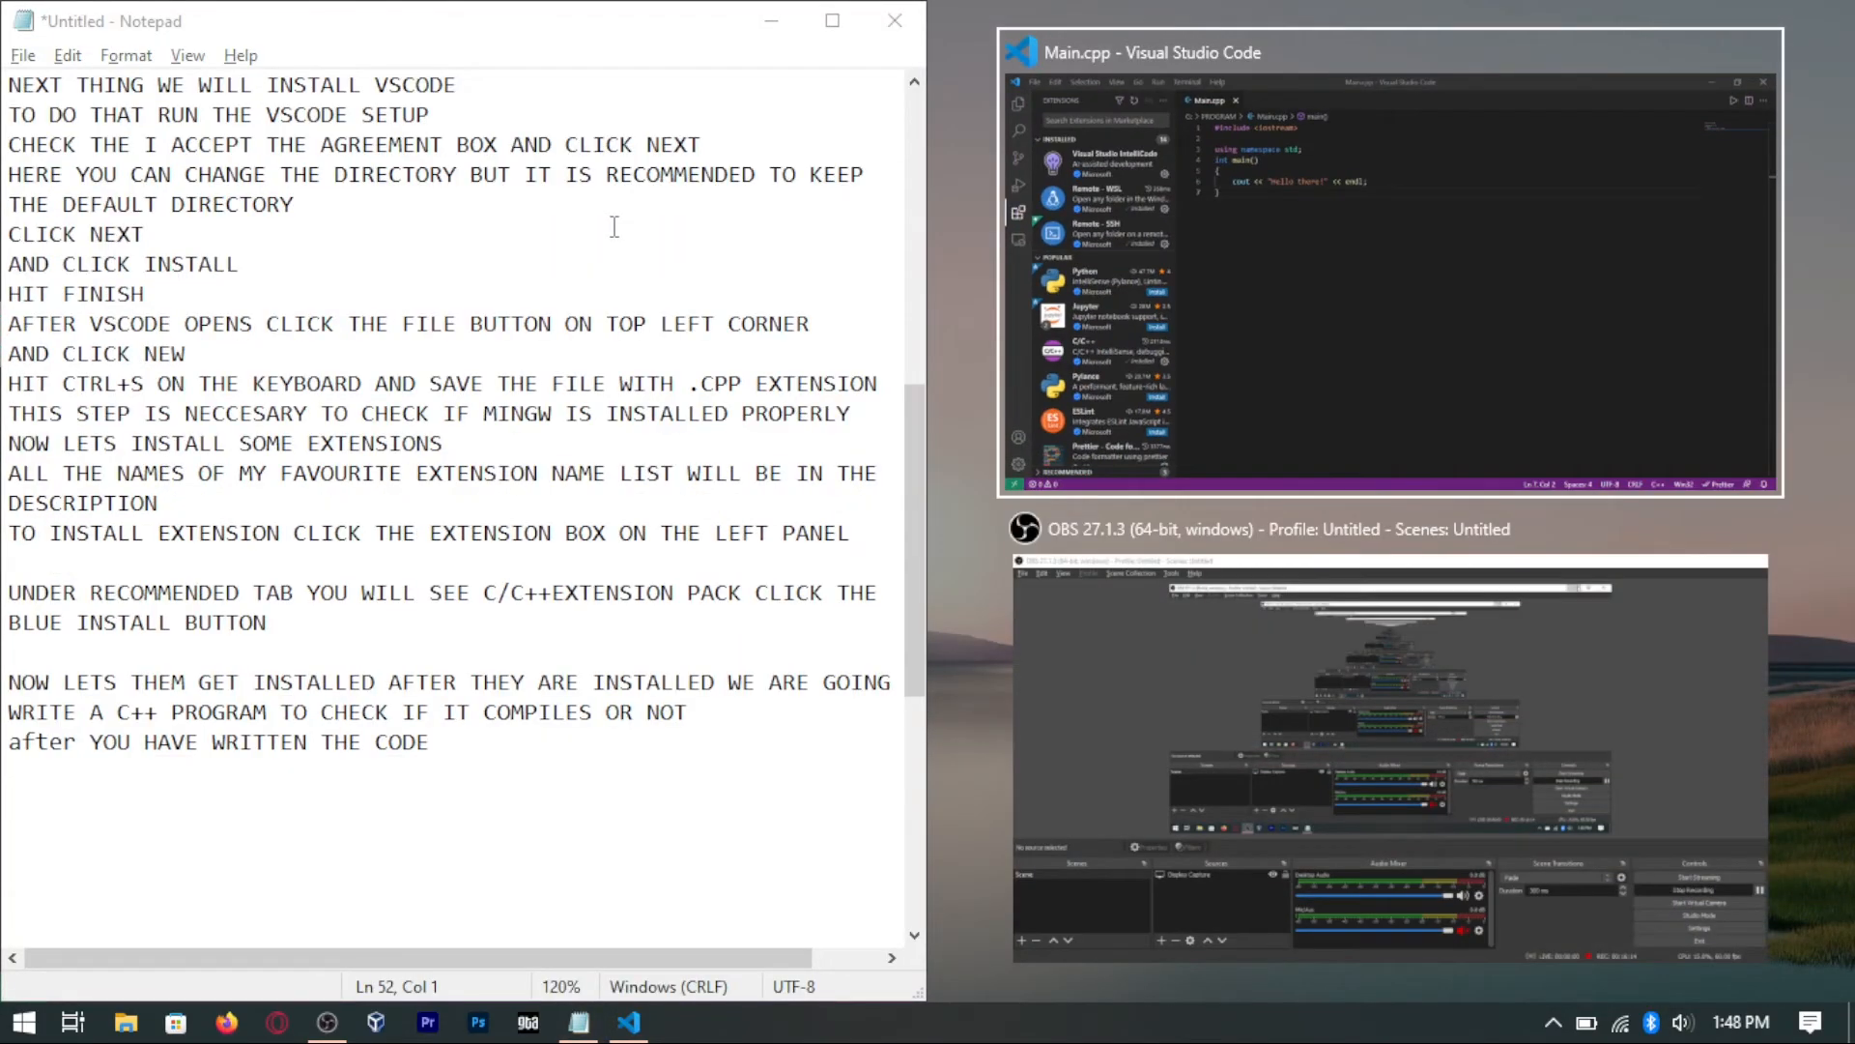
click(460, 762)
text(HIT )
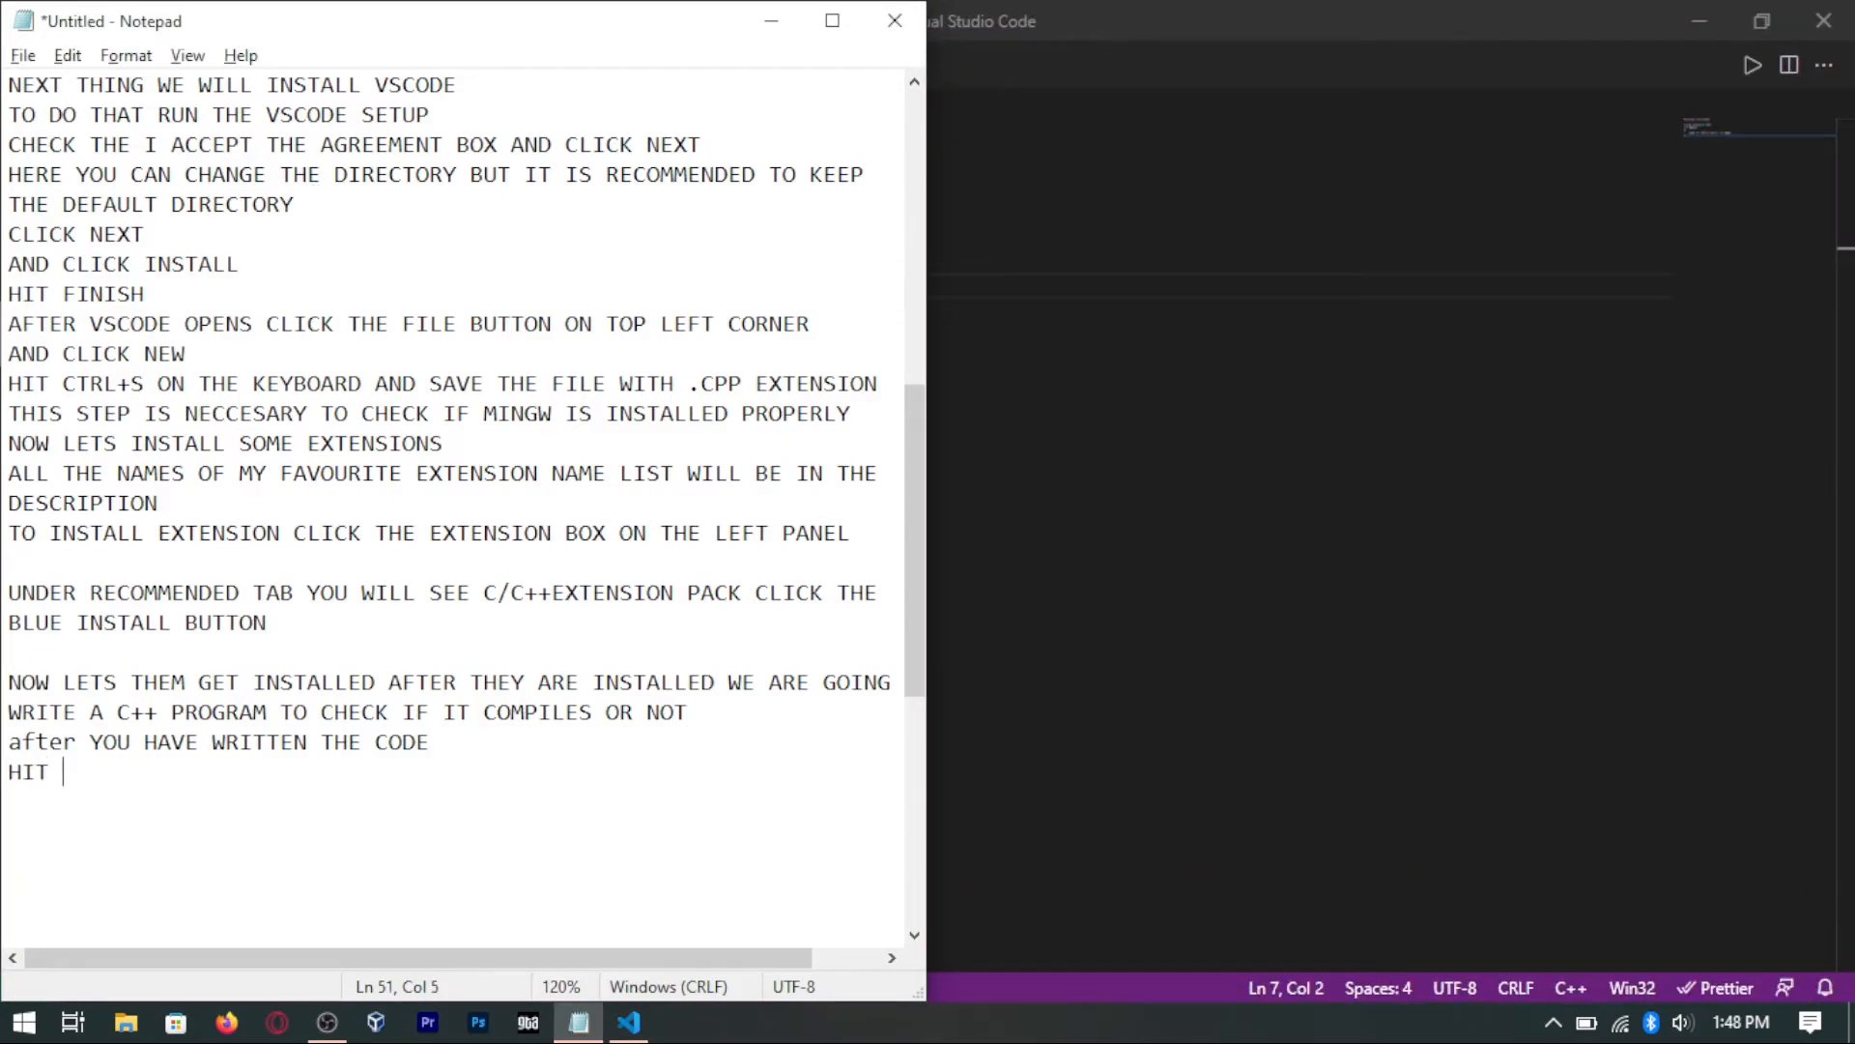
text(THE PLAY BUTTON ON TOP RIGHT SIDE TO B)
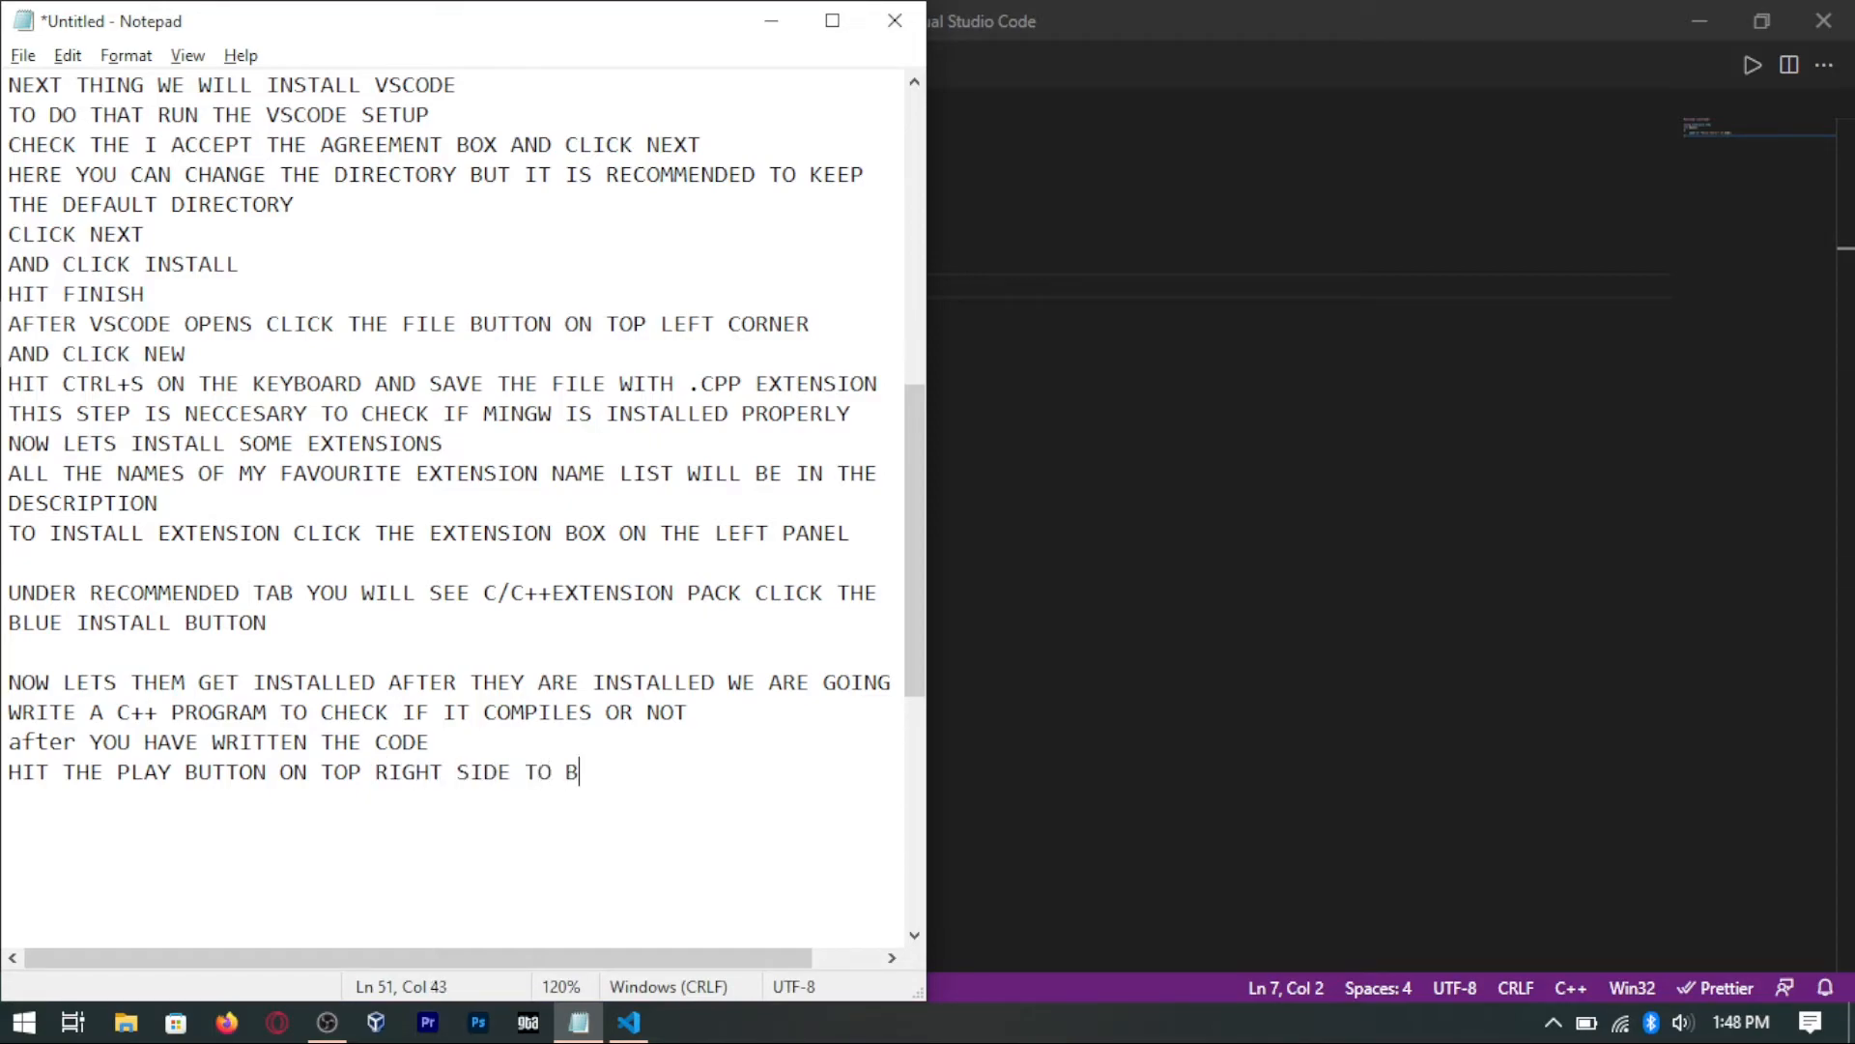
text(UILD AND RUN THE PROGRAM)
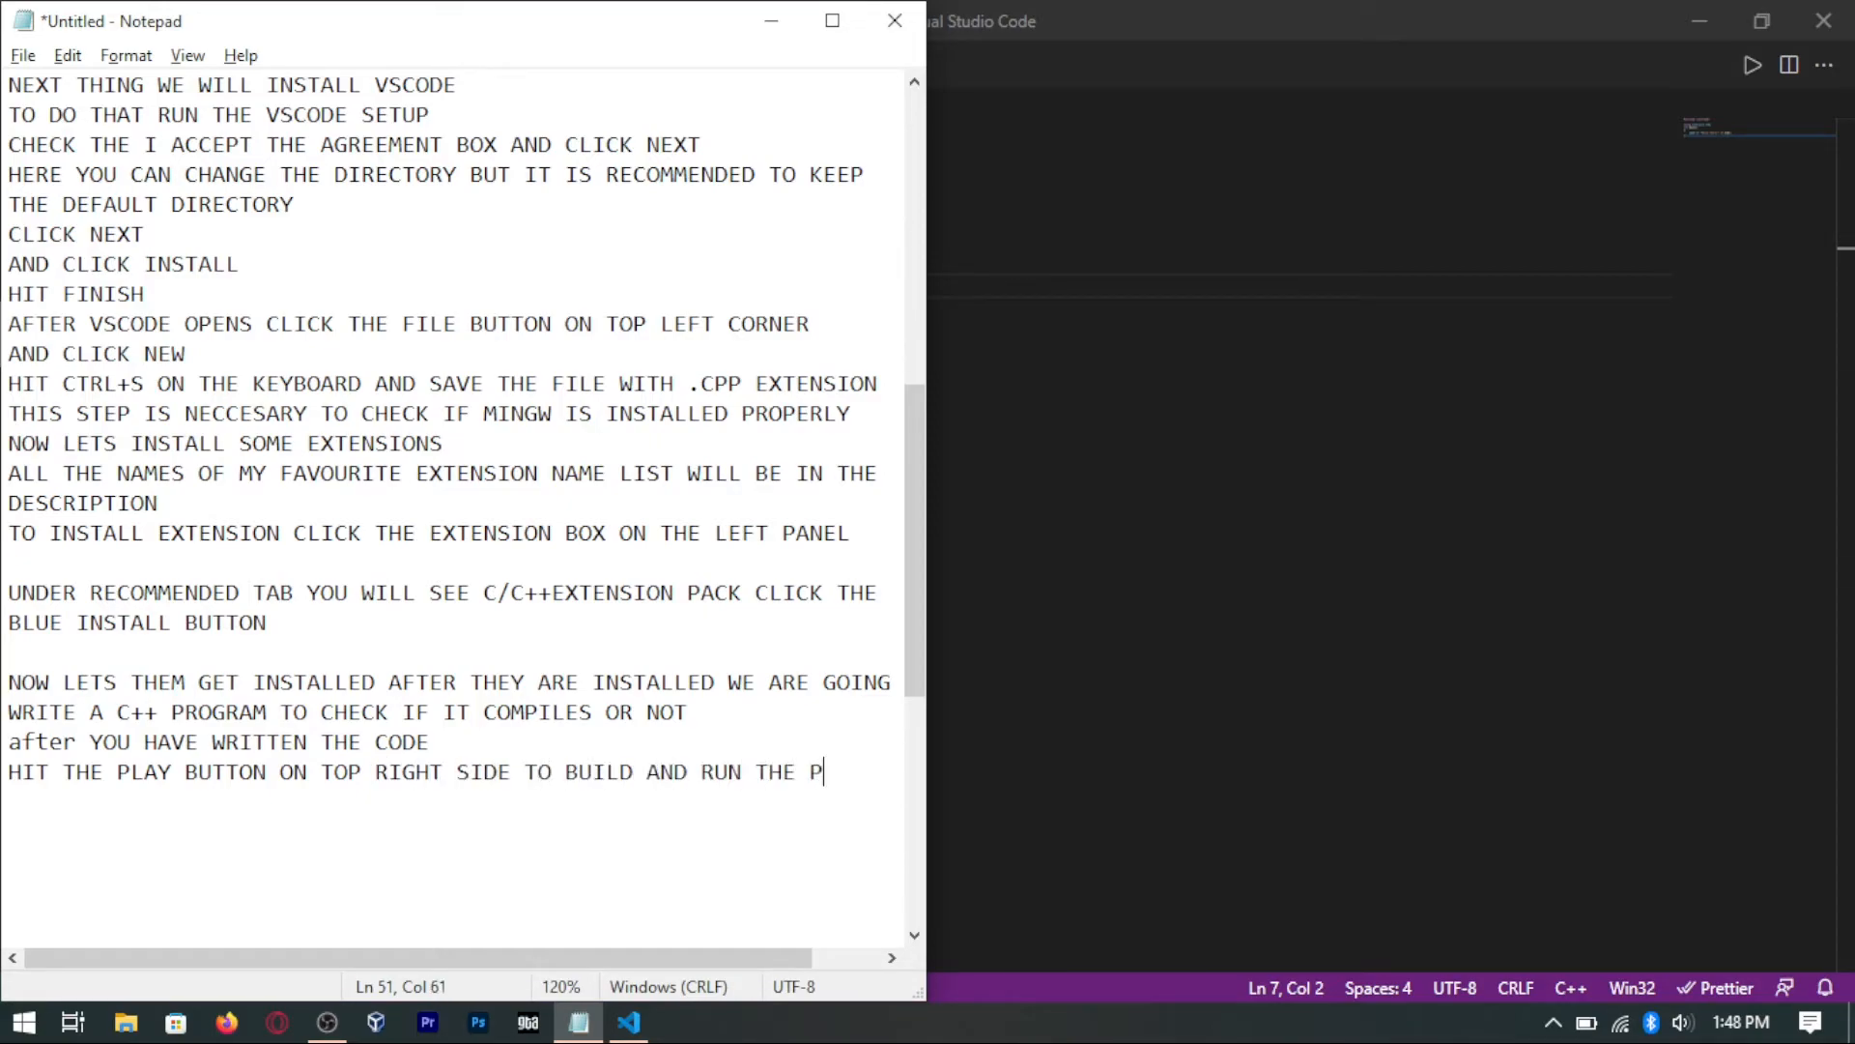
key(Return)
Step: Run Main.cpp in Visual Studio Code, and add 'AS YOU SEE OUR CODE GOT EXECUTED AND IT WORKS FINE' to the Notepad instructions
click(1460, 12)
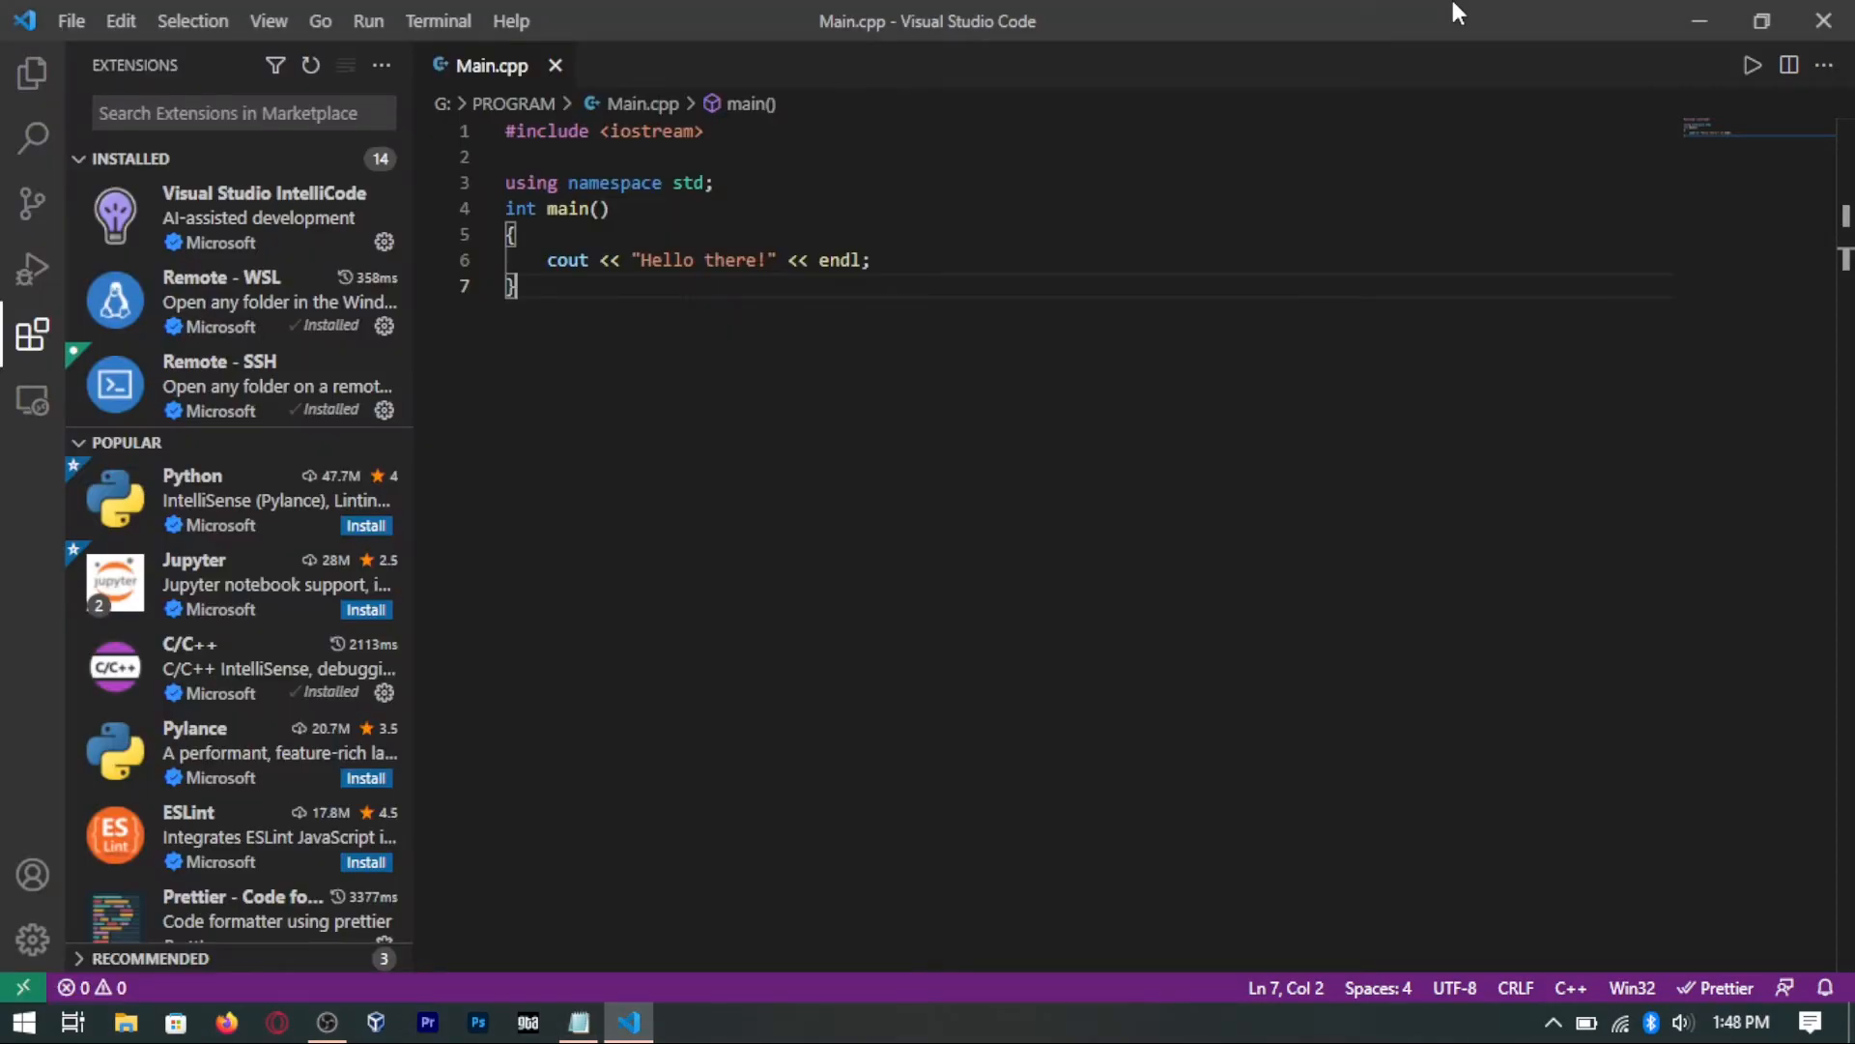
click(1752, 64)
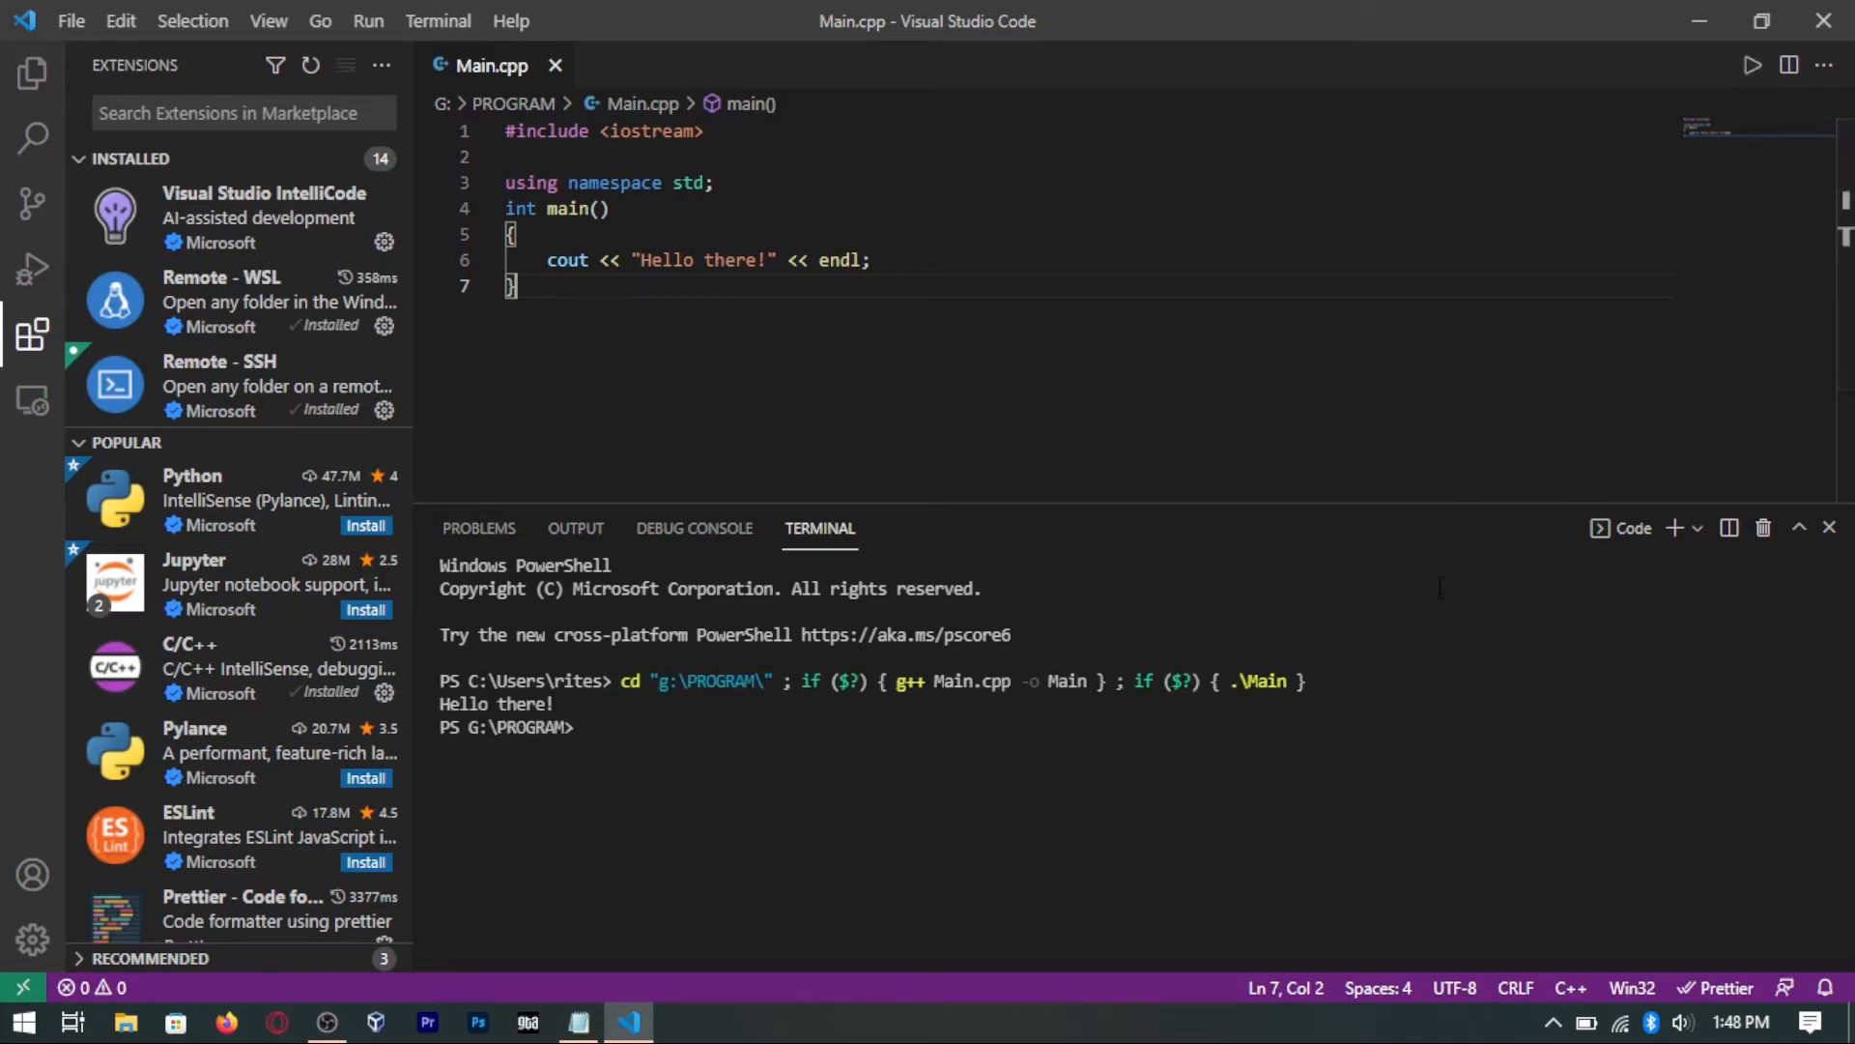
key(alt+Tab)
text(OUR CODE GOT EXECUTED AND IT WORKS)
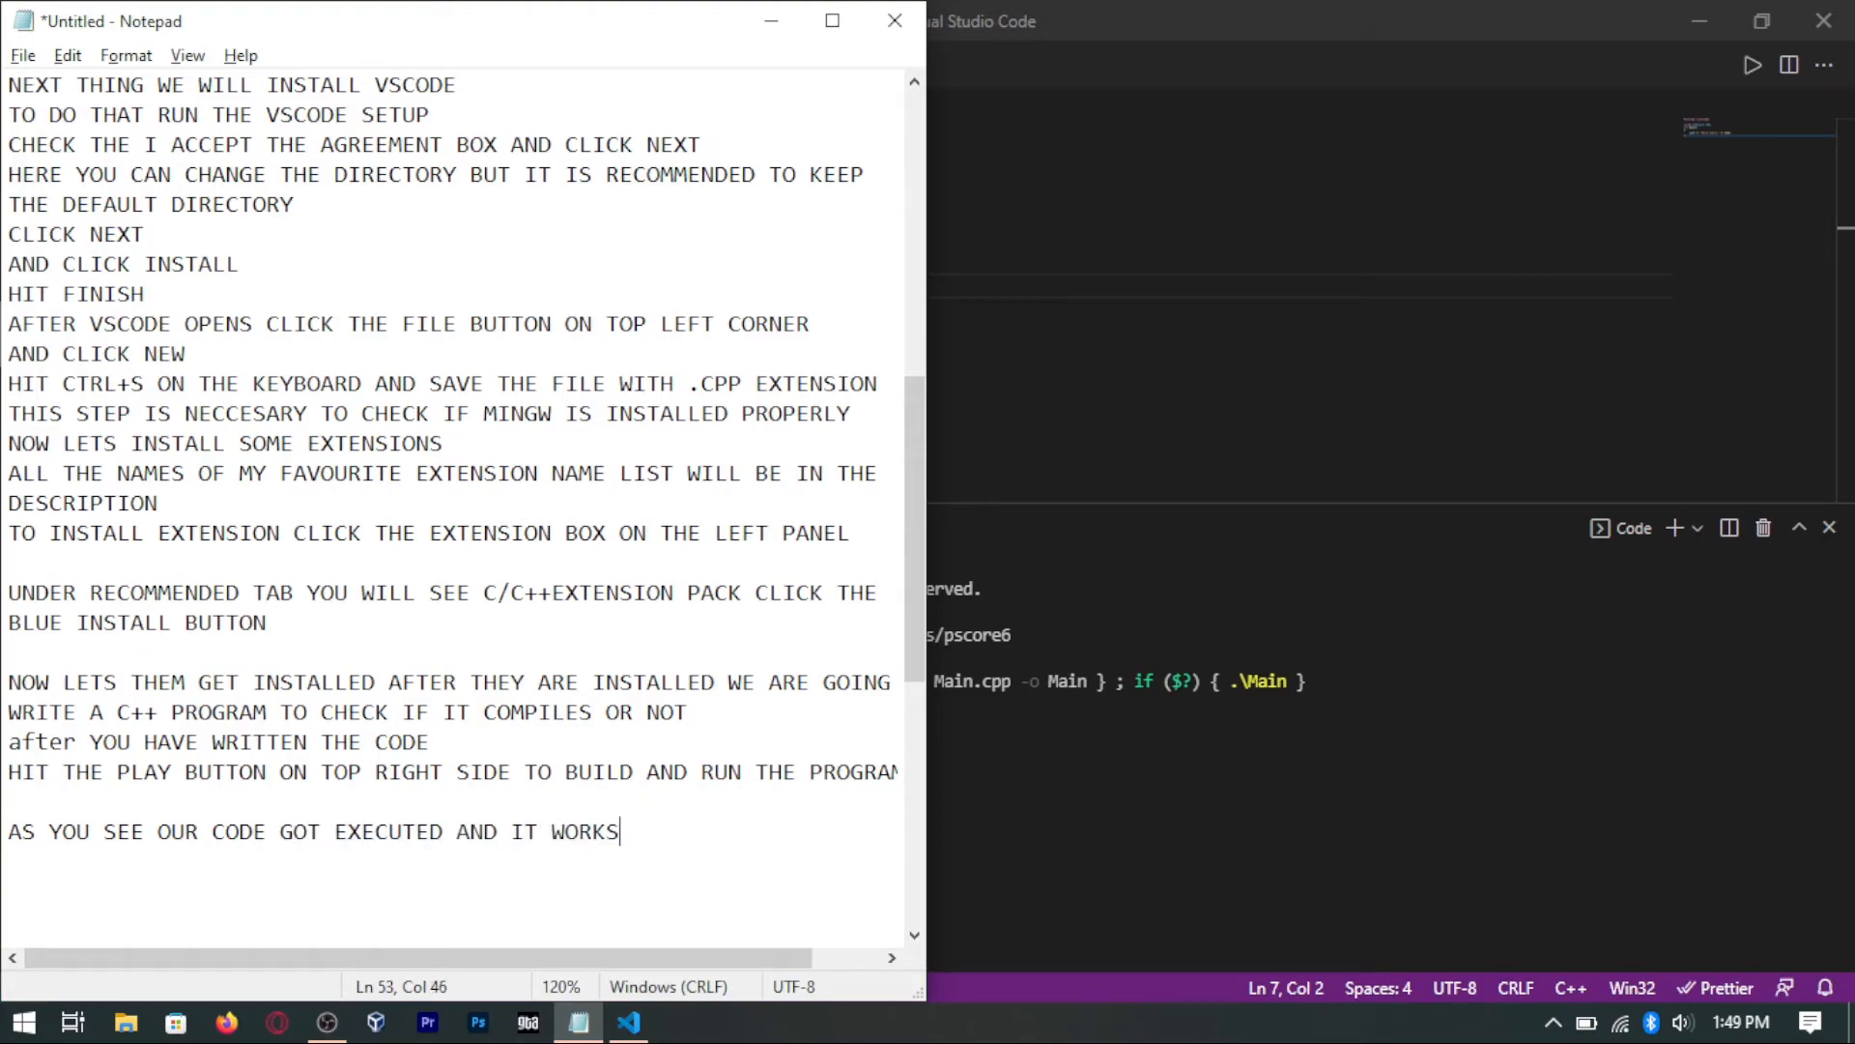
text( FINE)
key(Return)
Step: Below a blank line, add 'IF YOU WANT TO RUN YOUR CODE IN TERMINAL INSTEAD OF OUTOUT' and begin the following line with 'DO THIS'
key(Return)
text(IF YOU W)
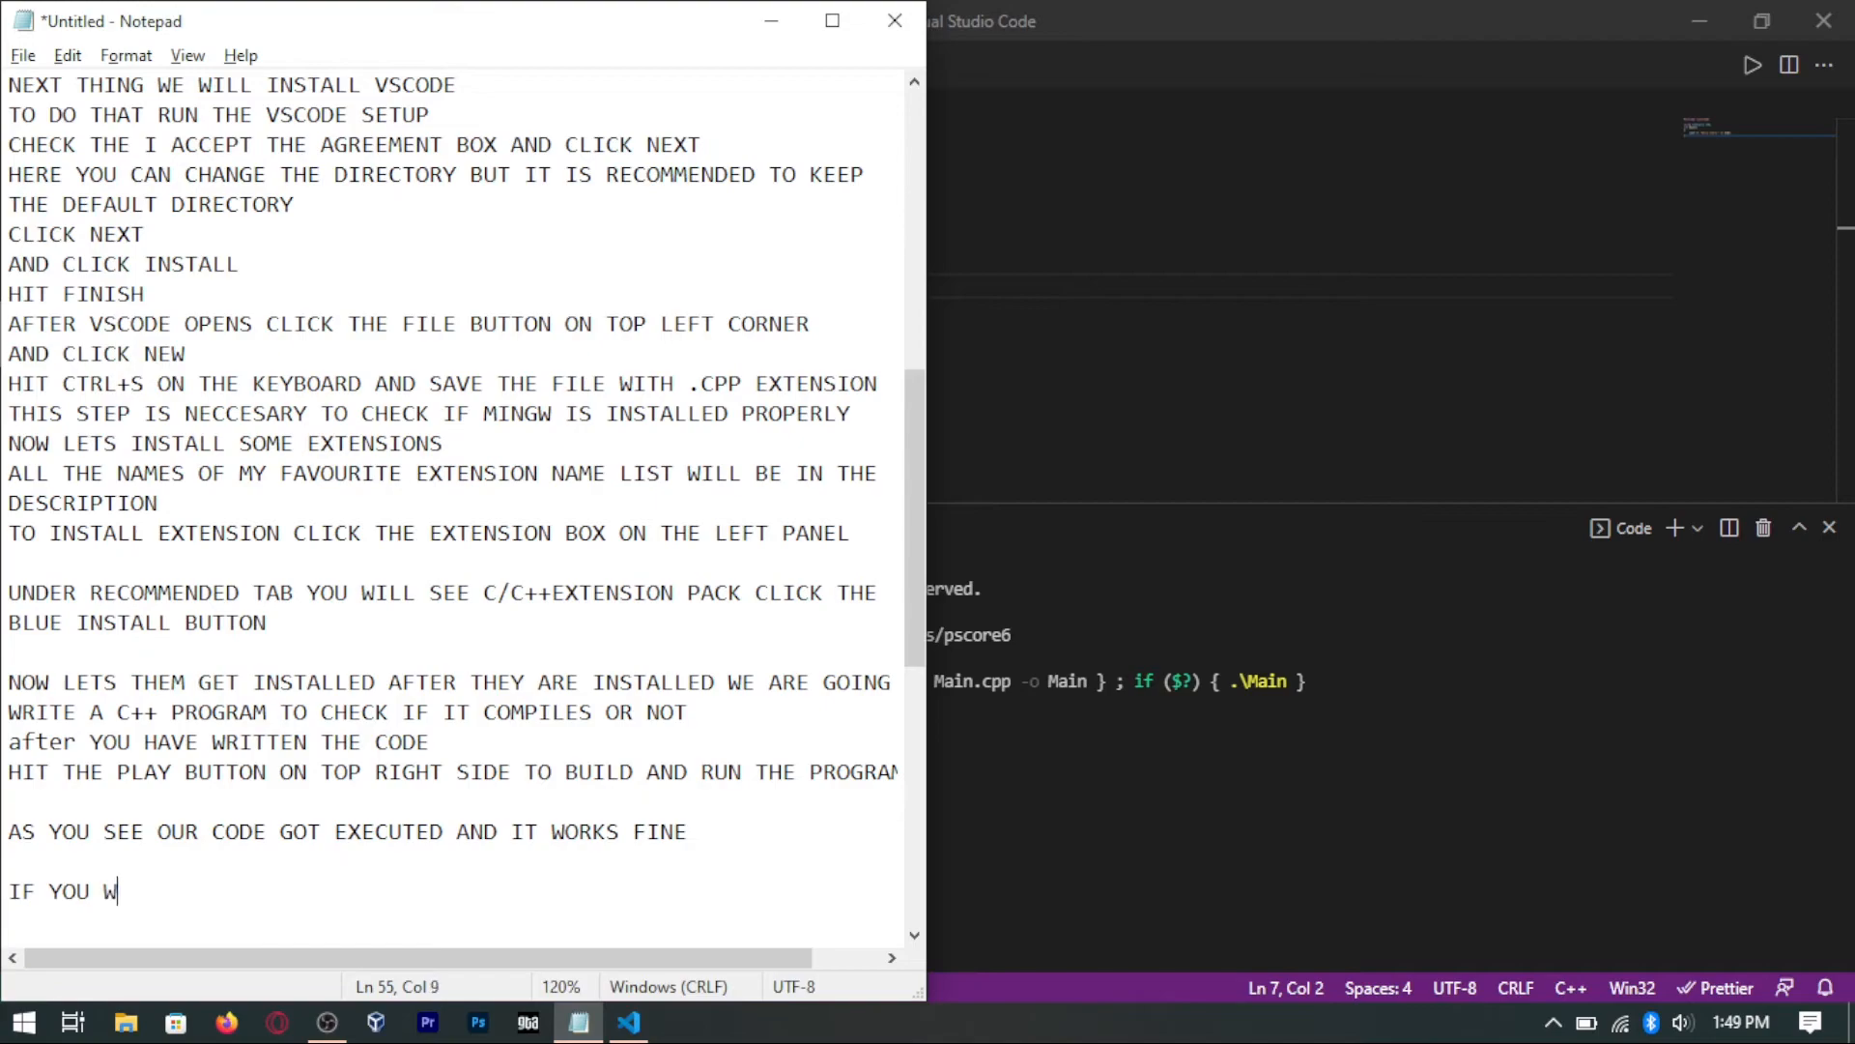
text(ANT TO RUN YOU  )
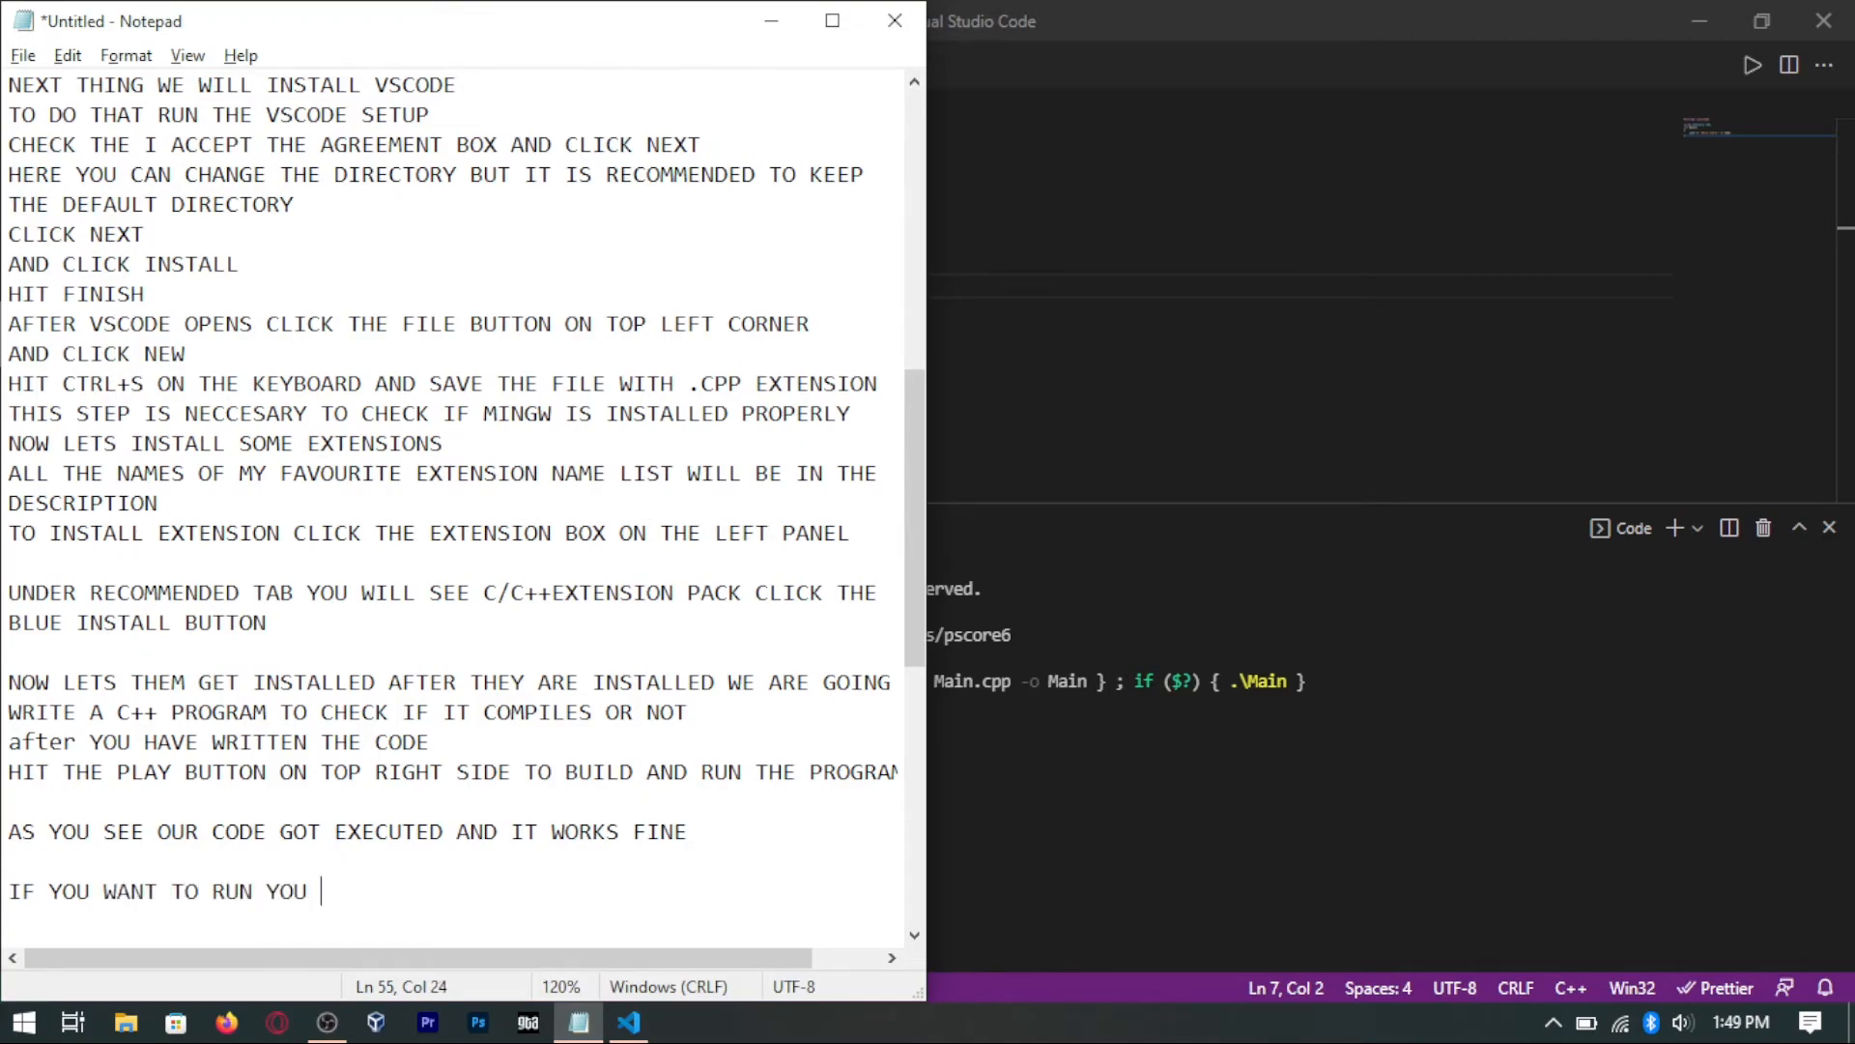
text(CODE INTTERMINAL INSTAEAD OF O)
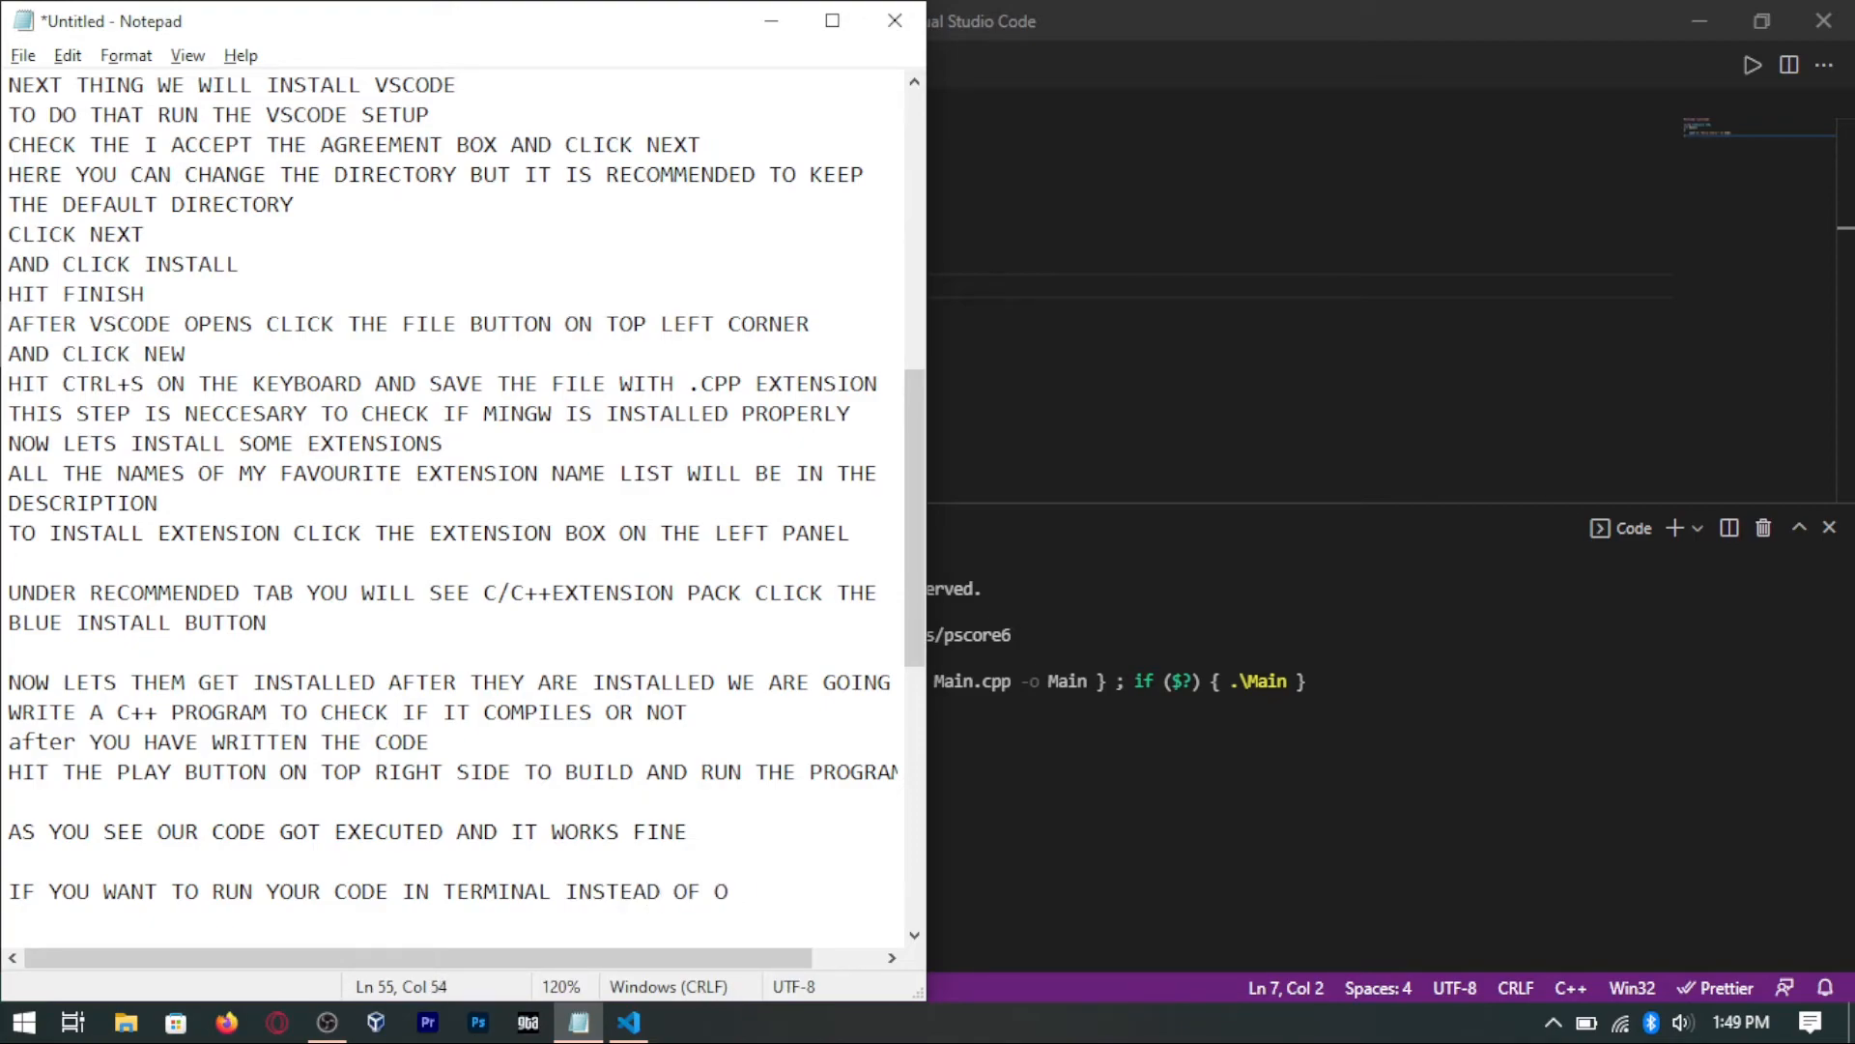
text(PTOUTDO THIS GO )
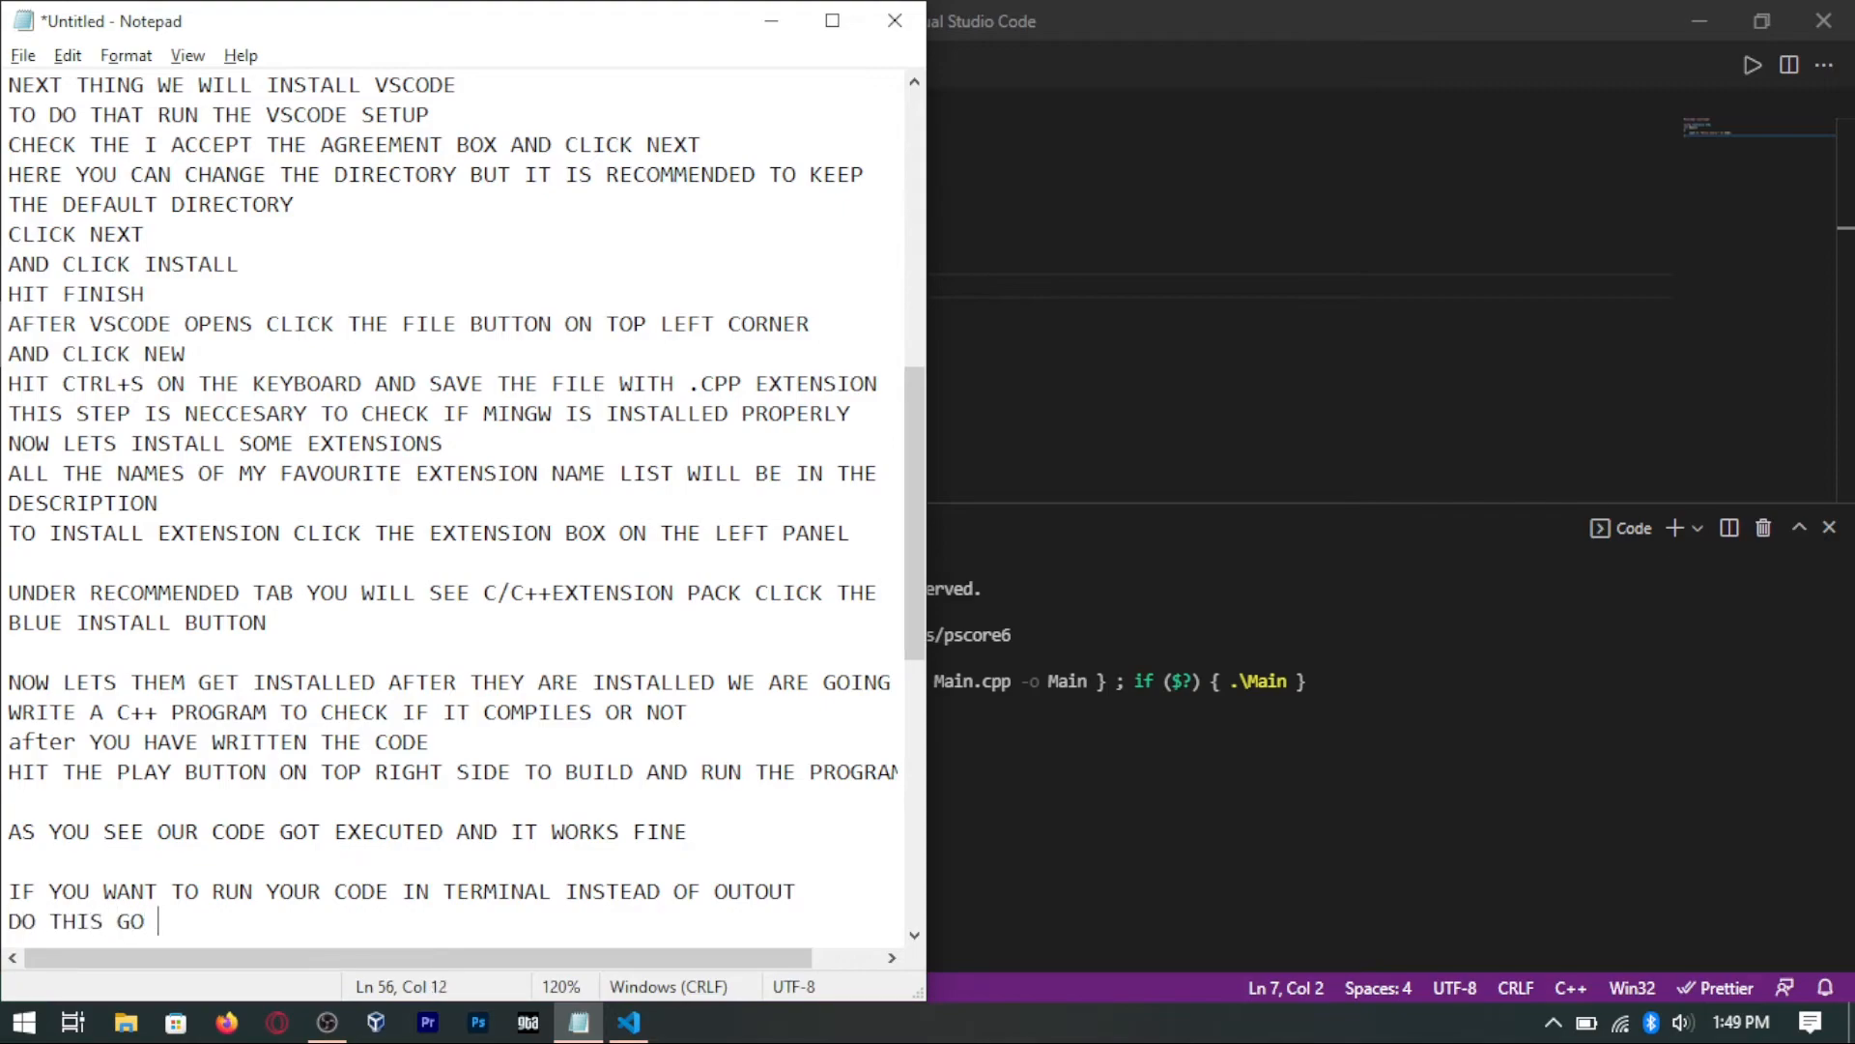
Step: Complete the instruction with 'CLICK THE FILE BUTTON ON LEFT CORNER CLICK PREFERENCES' and add 'CLICK SETTINGS' on a new line
text(CLICK THE FILE BUTTON ON LEFT CORNER CLICK PREFERENCES)
key(Return)
text(CLICK SETTINGS)
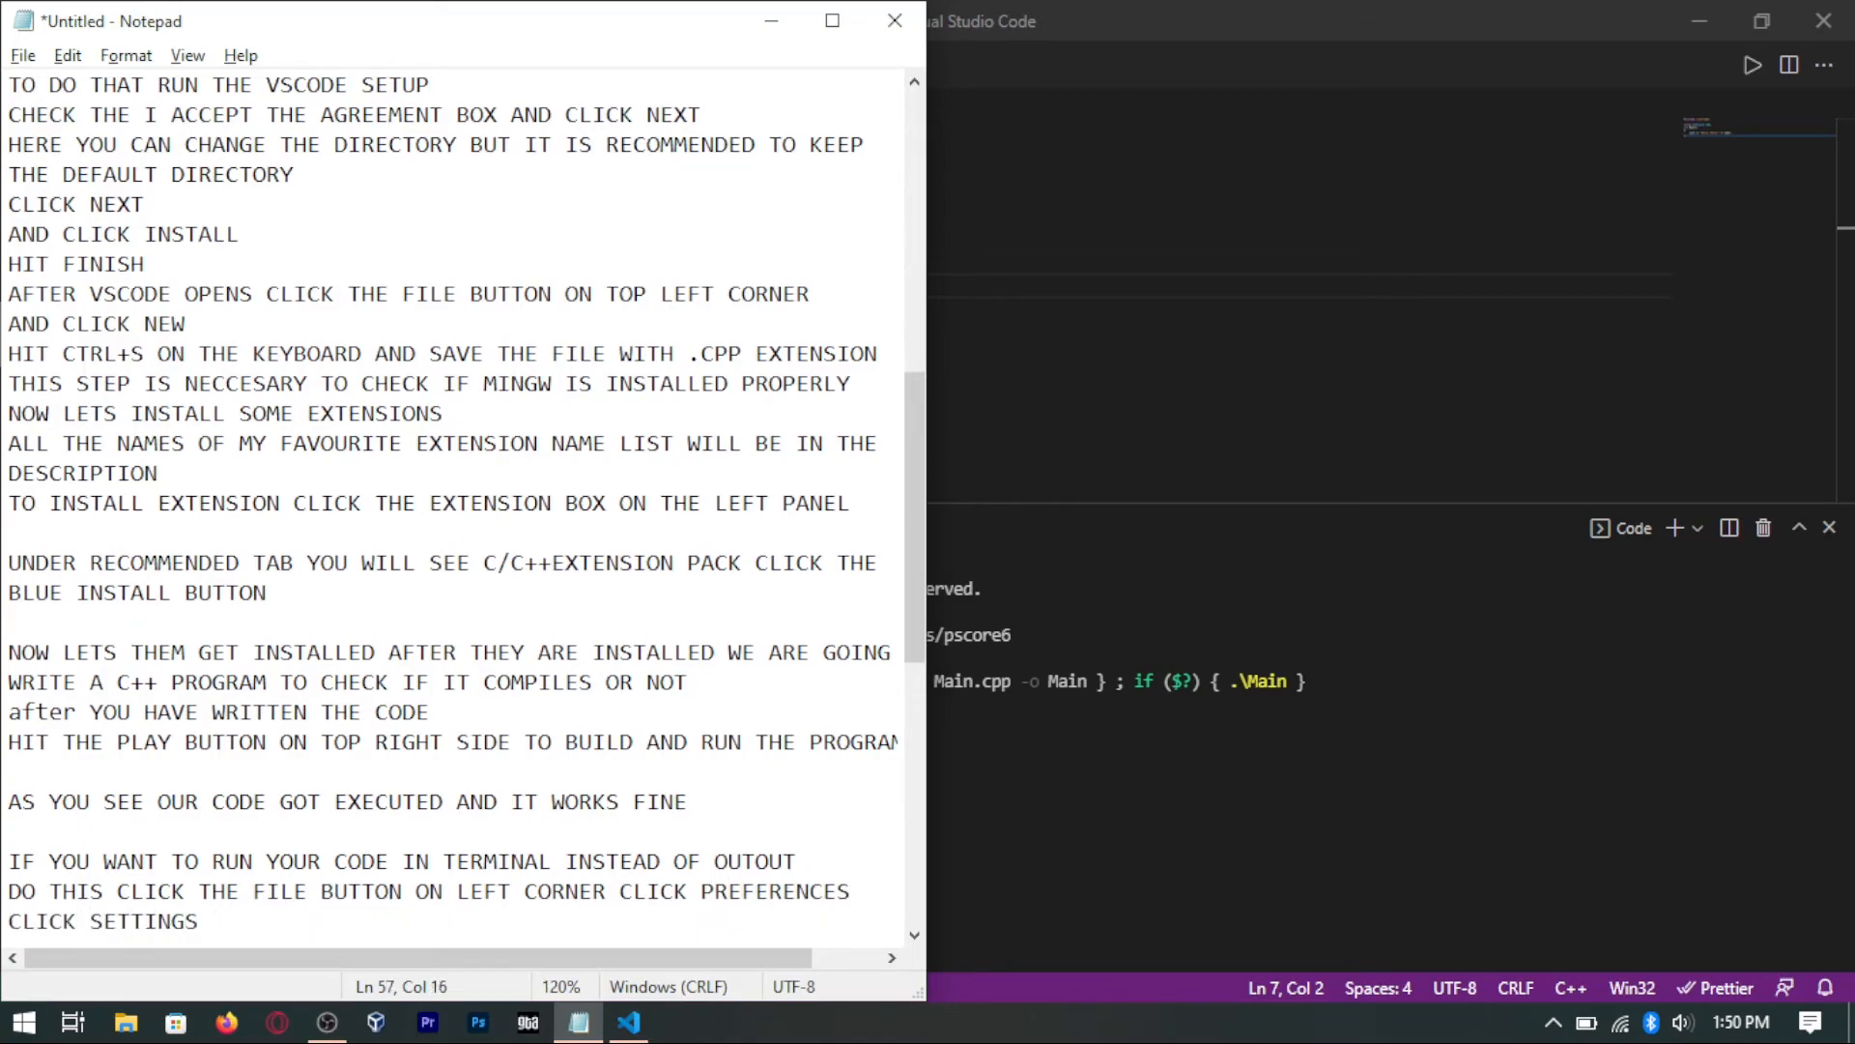
Step: Switch to Visual Studio Code and open its Settings page from the preferences
click(1064, 2)
click(68, 24)
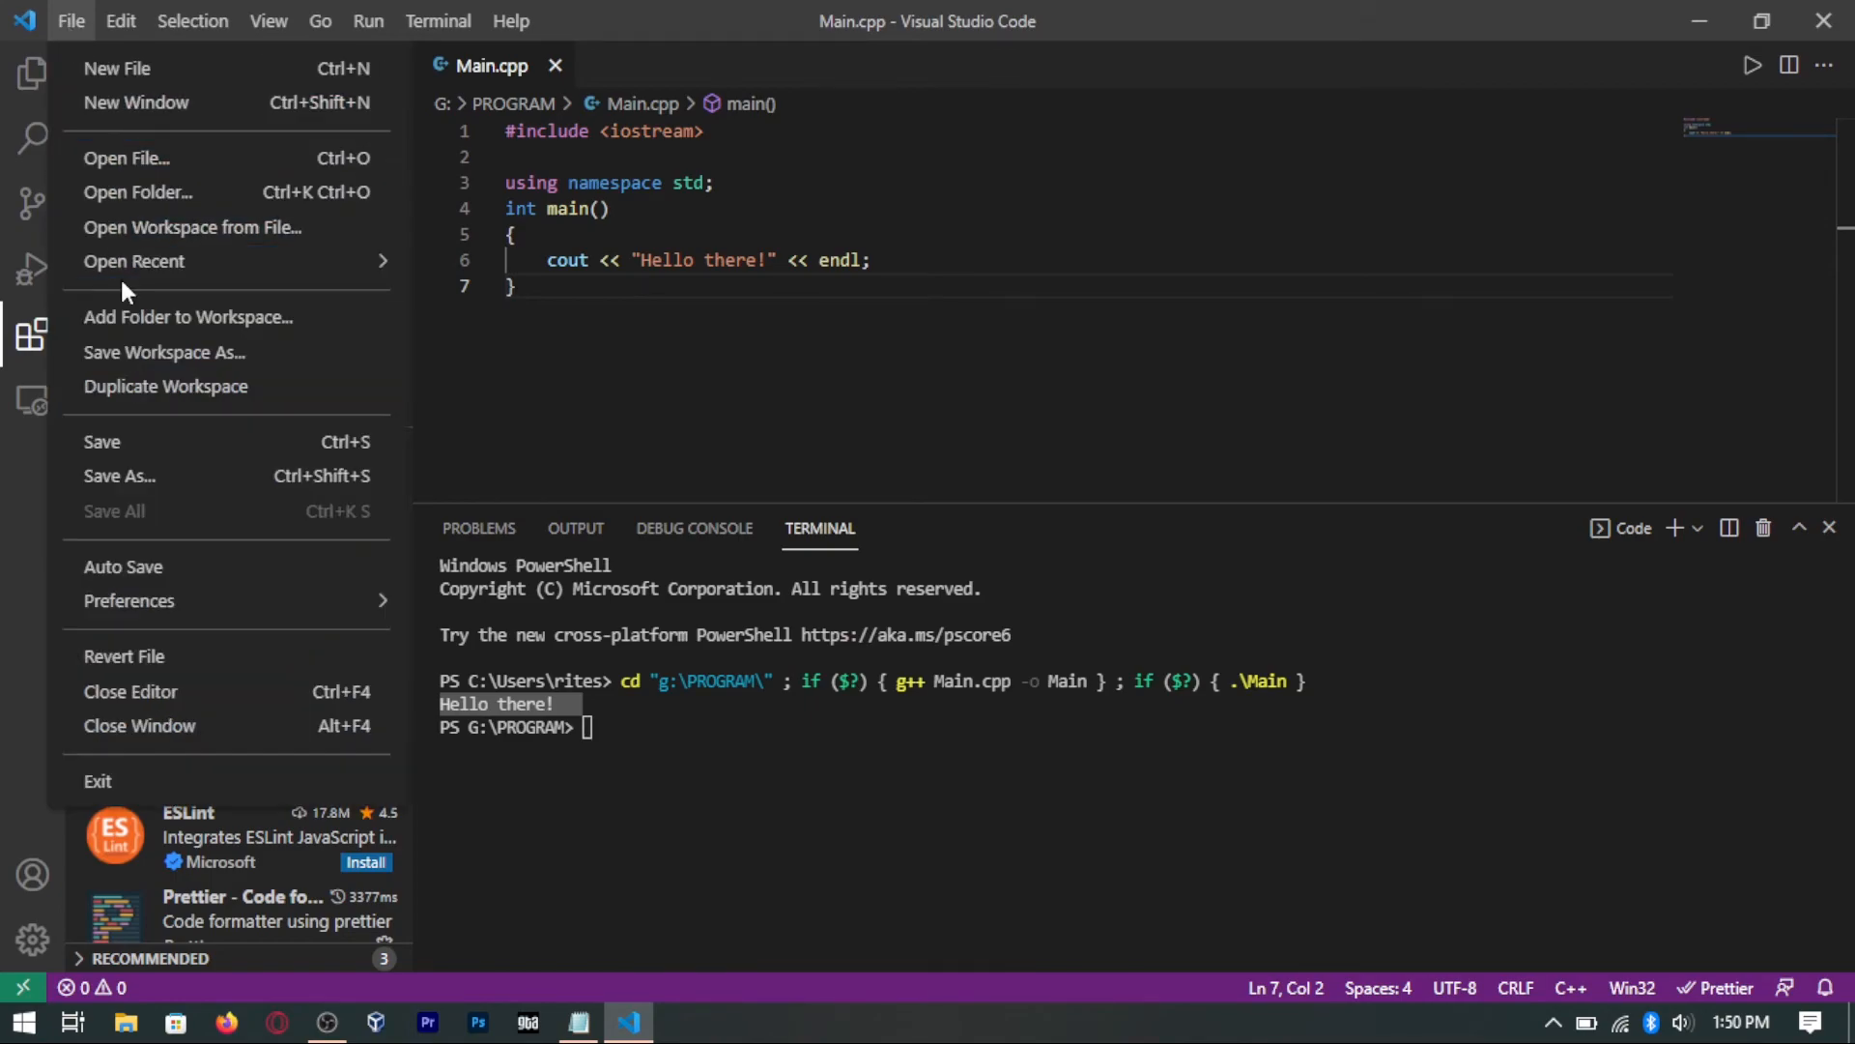
mouse_move(261, 603)
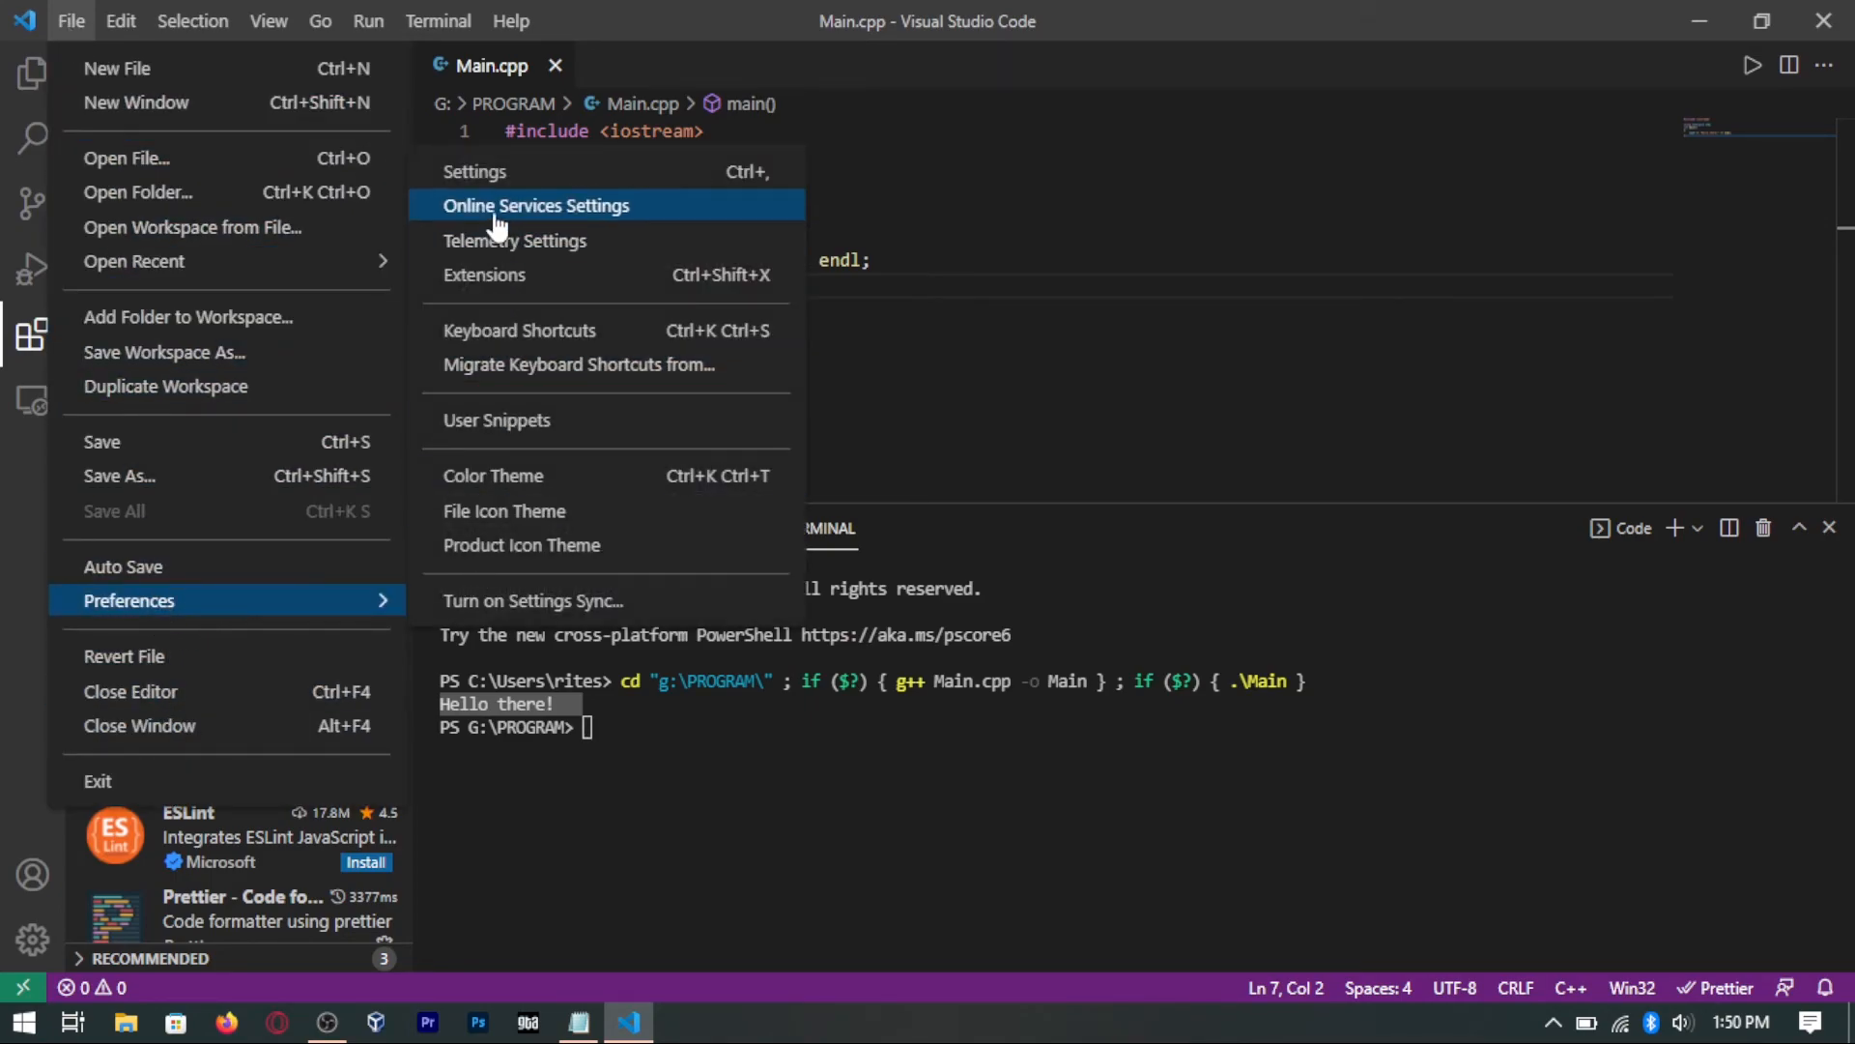
click(491, 172)
Step: Return to Notepad, snap it beside Visual Studio Code, and add the line 'IN SETTINGS SEARCH FOR CODE-RUNNER'
key(alt+Tab)
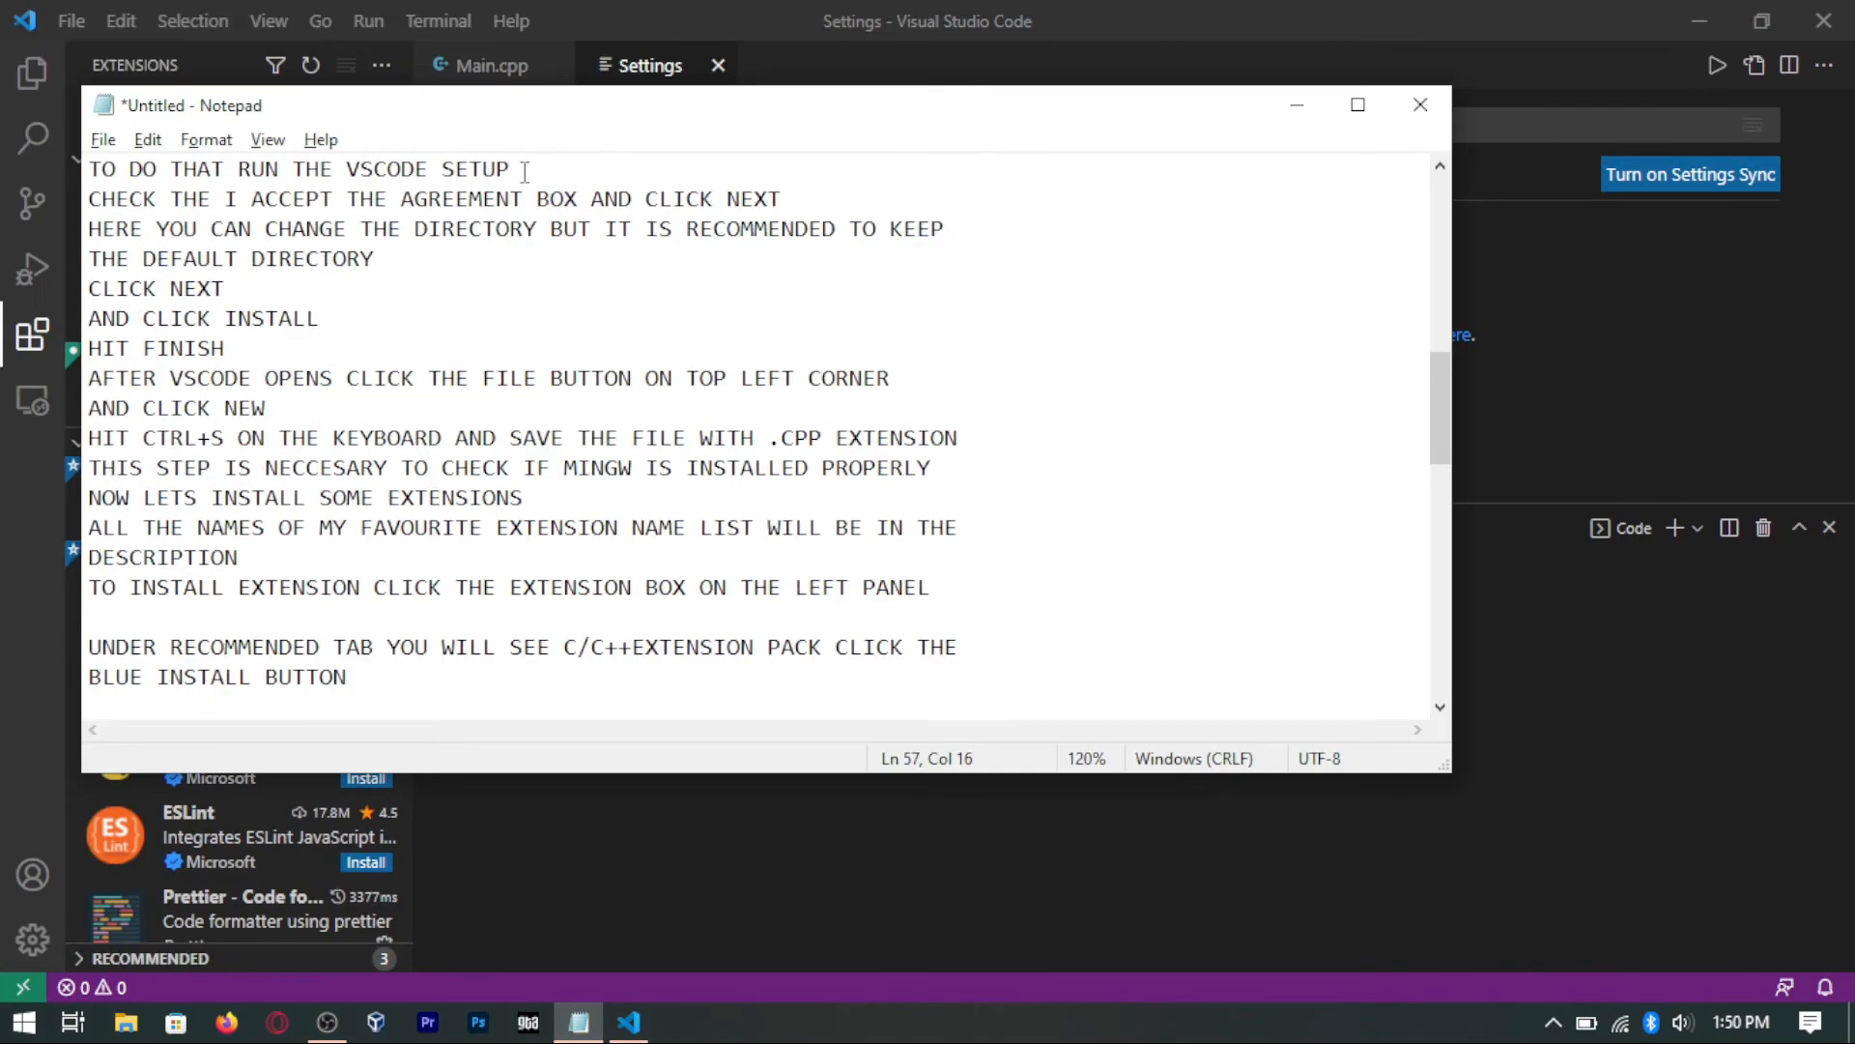
key(super+Right)
key(Escape)
key(Return)
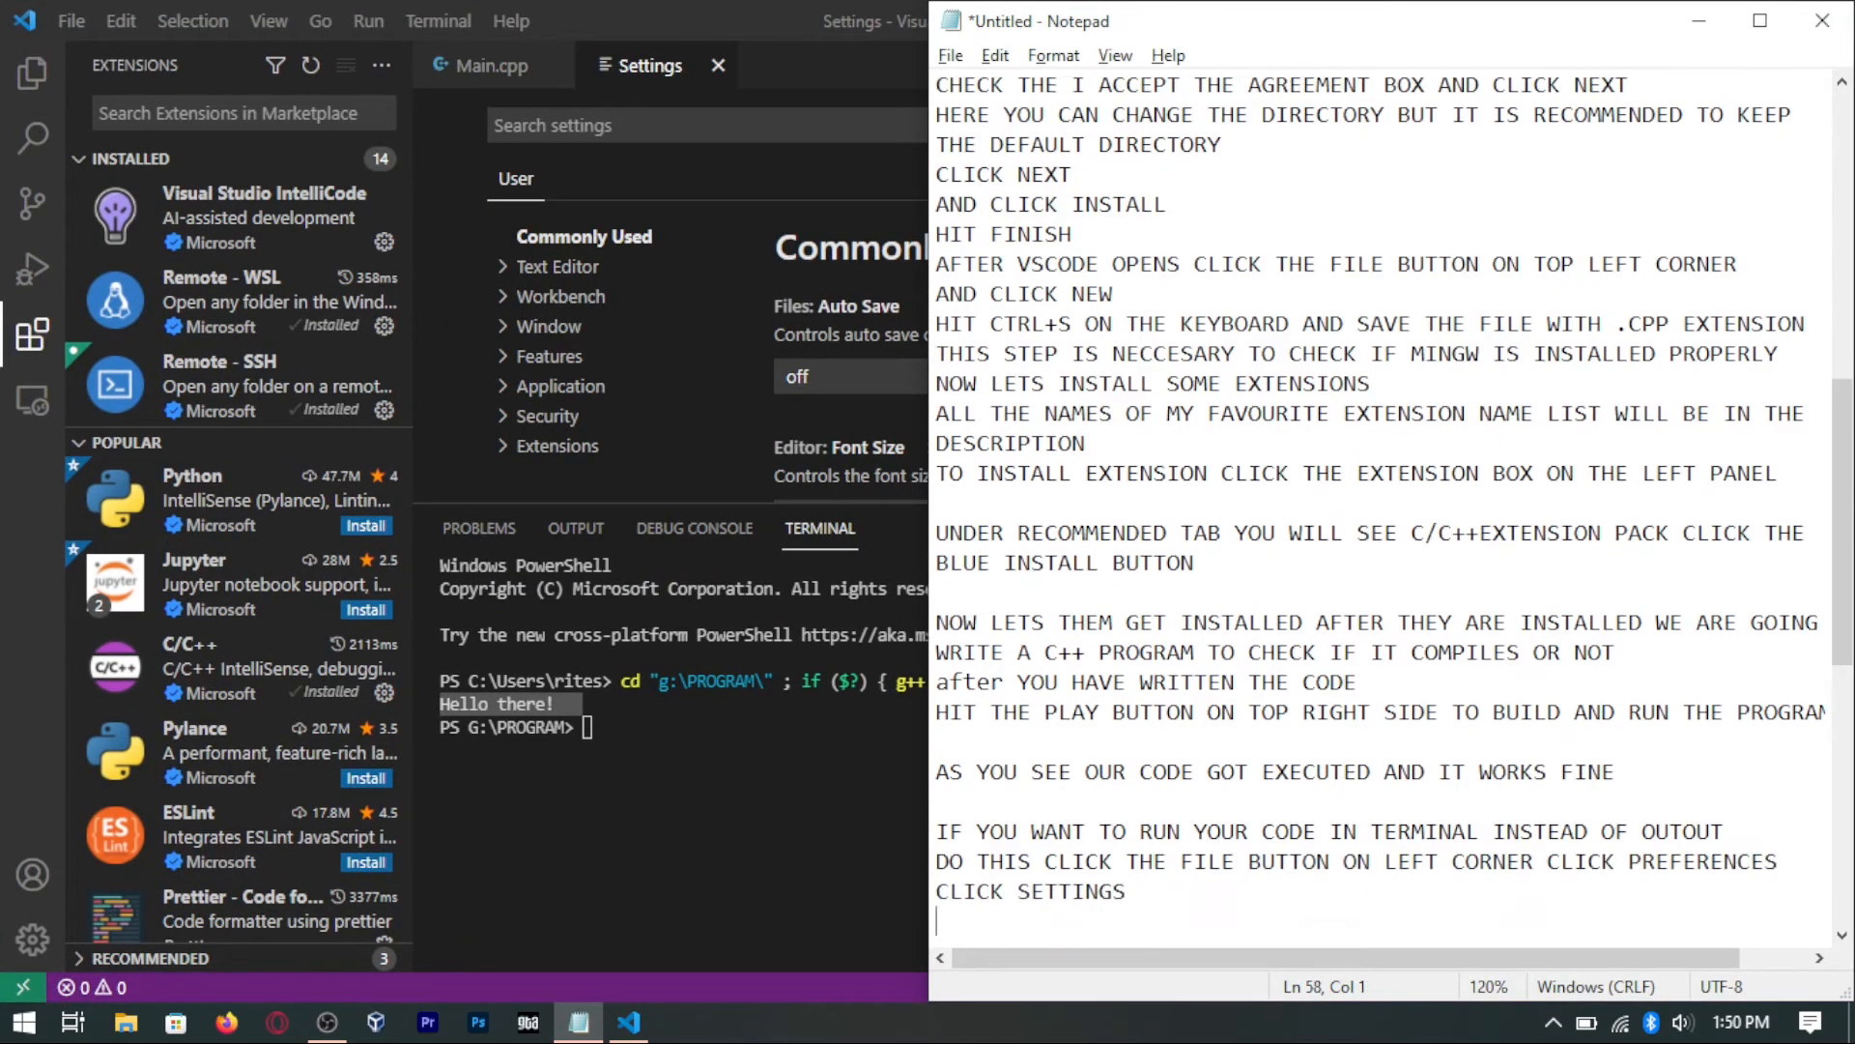
key(Return)
key(Return)
key(Return)
key(Return)
key(Return)
key(Return)
key(Return)
key(Return)
key(Return)
key(Return)
key(Return)
key(Return)
text(IN SETTINGS SEARCH FOR CODE-RU)
text(NNER)
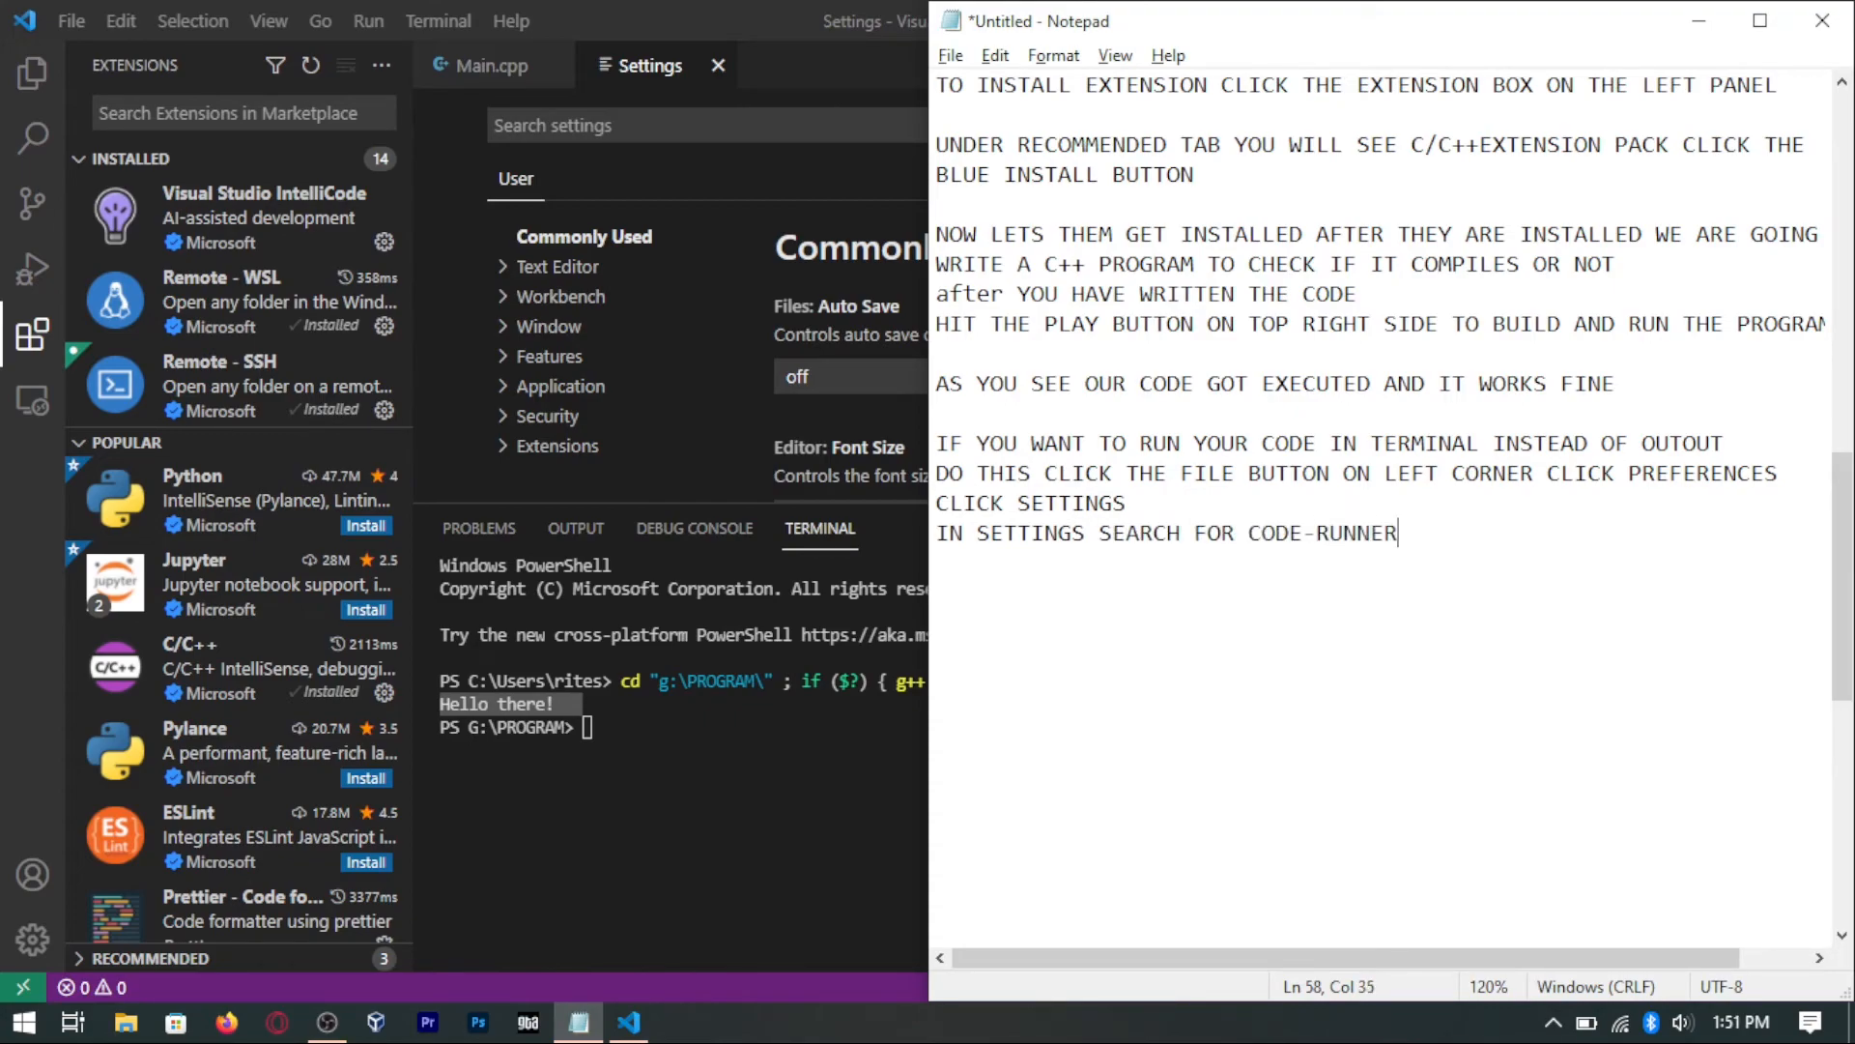
Step: Close the terminal panel in Visual Studio Code and search the settings for 'code-runner'
click(626, 129)
text(CODE-)
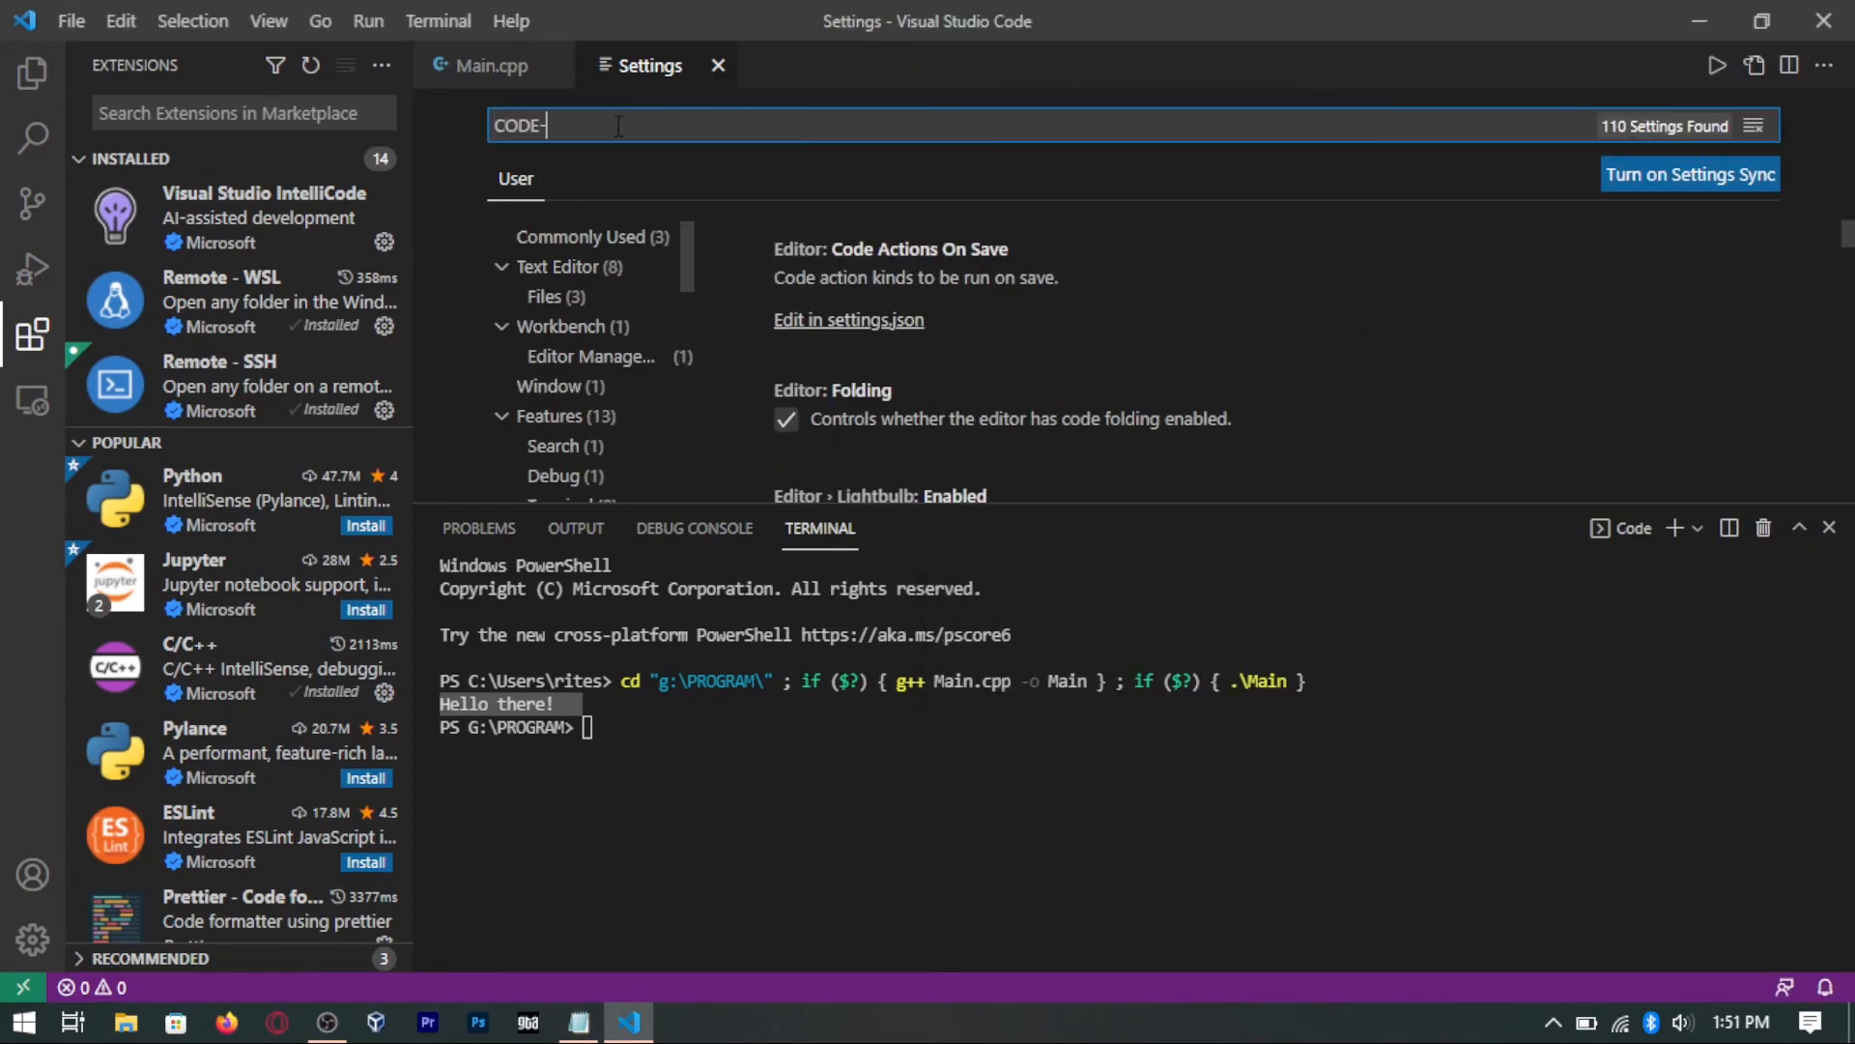
click(1829, 527)
click(832, 118)
key(ctrl+a)
text(code-runner)
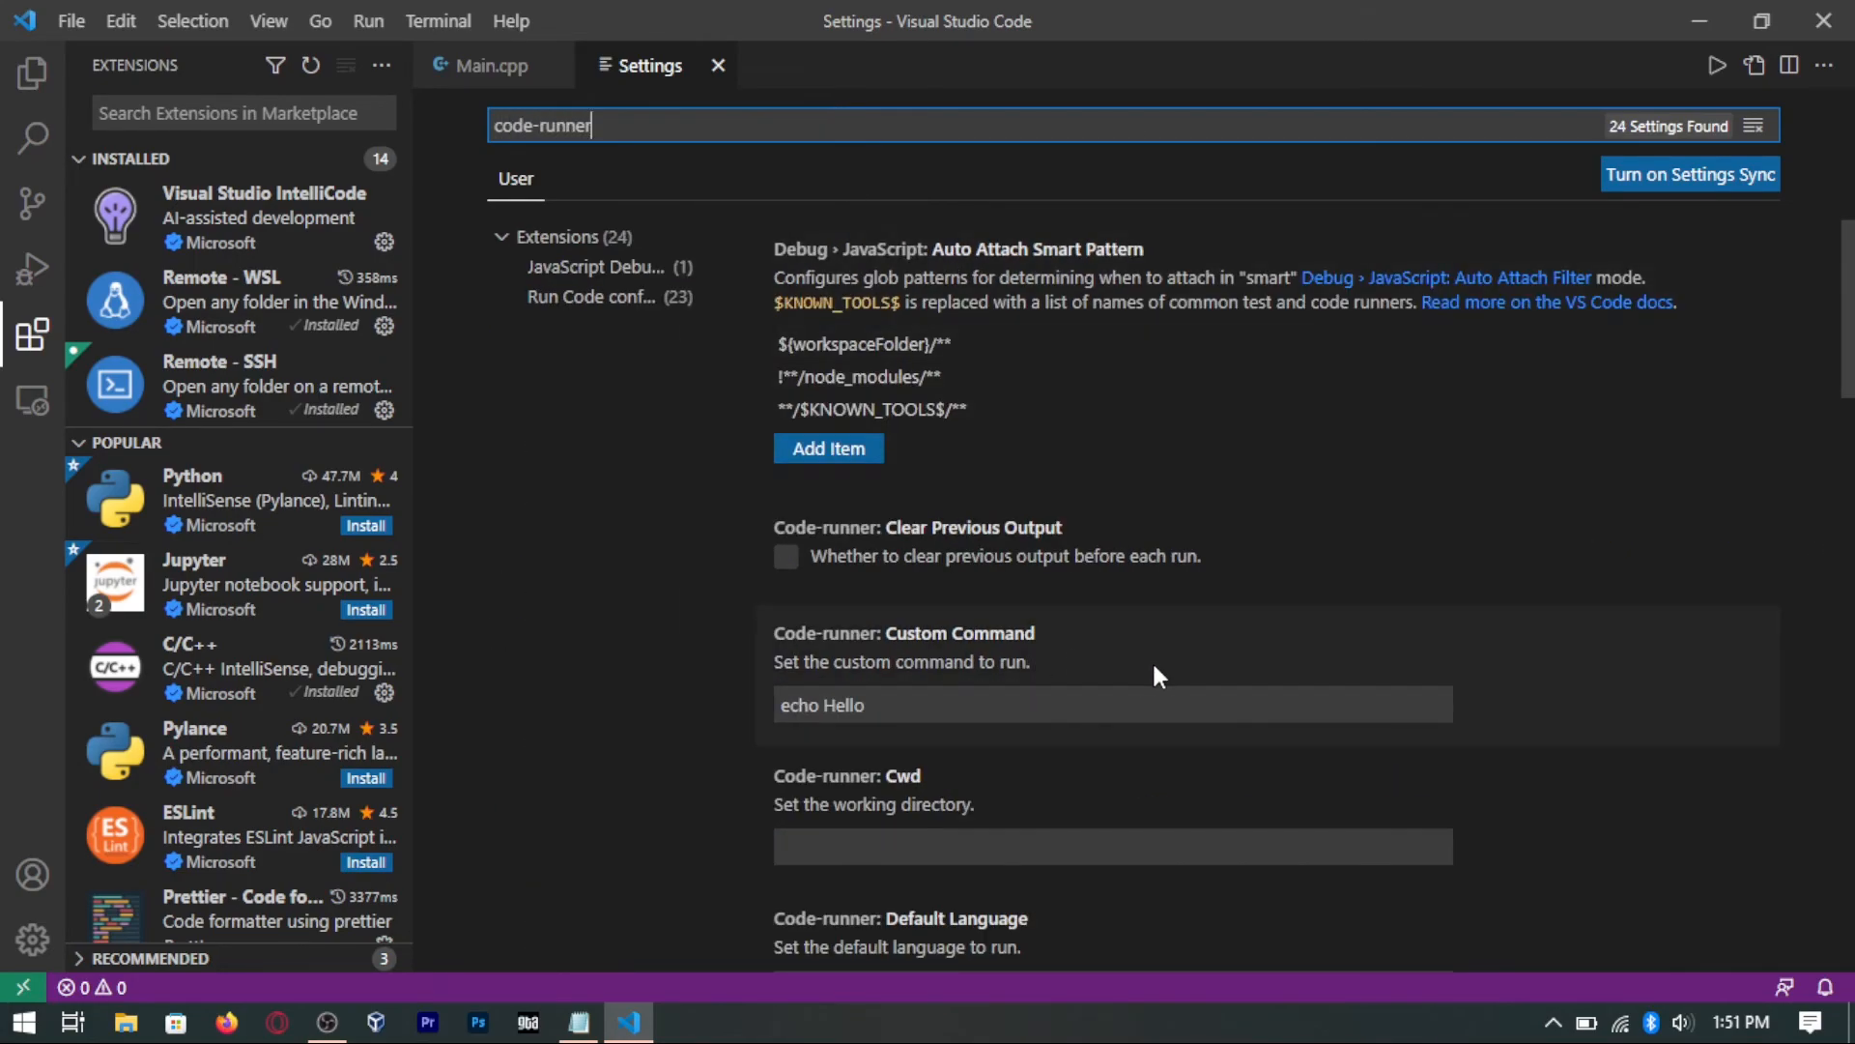
scroll(1156, 669, down, 2)
scroll(1152, 659, down, 2)
Step: Return to Notepad and extend the search instruction with 'and LOOK FOR RUN IN TERMIANL'
key(alt+Tab)
text(and )
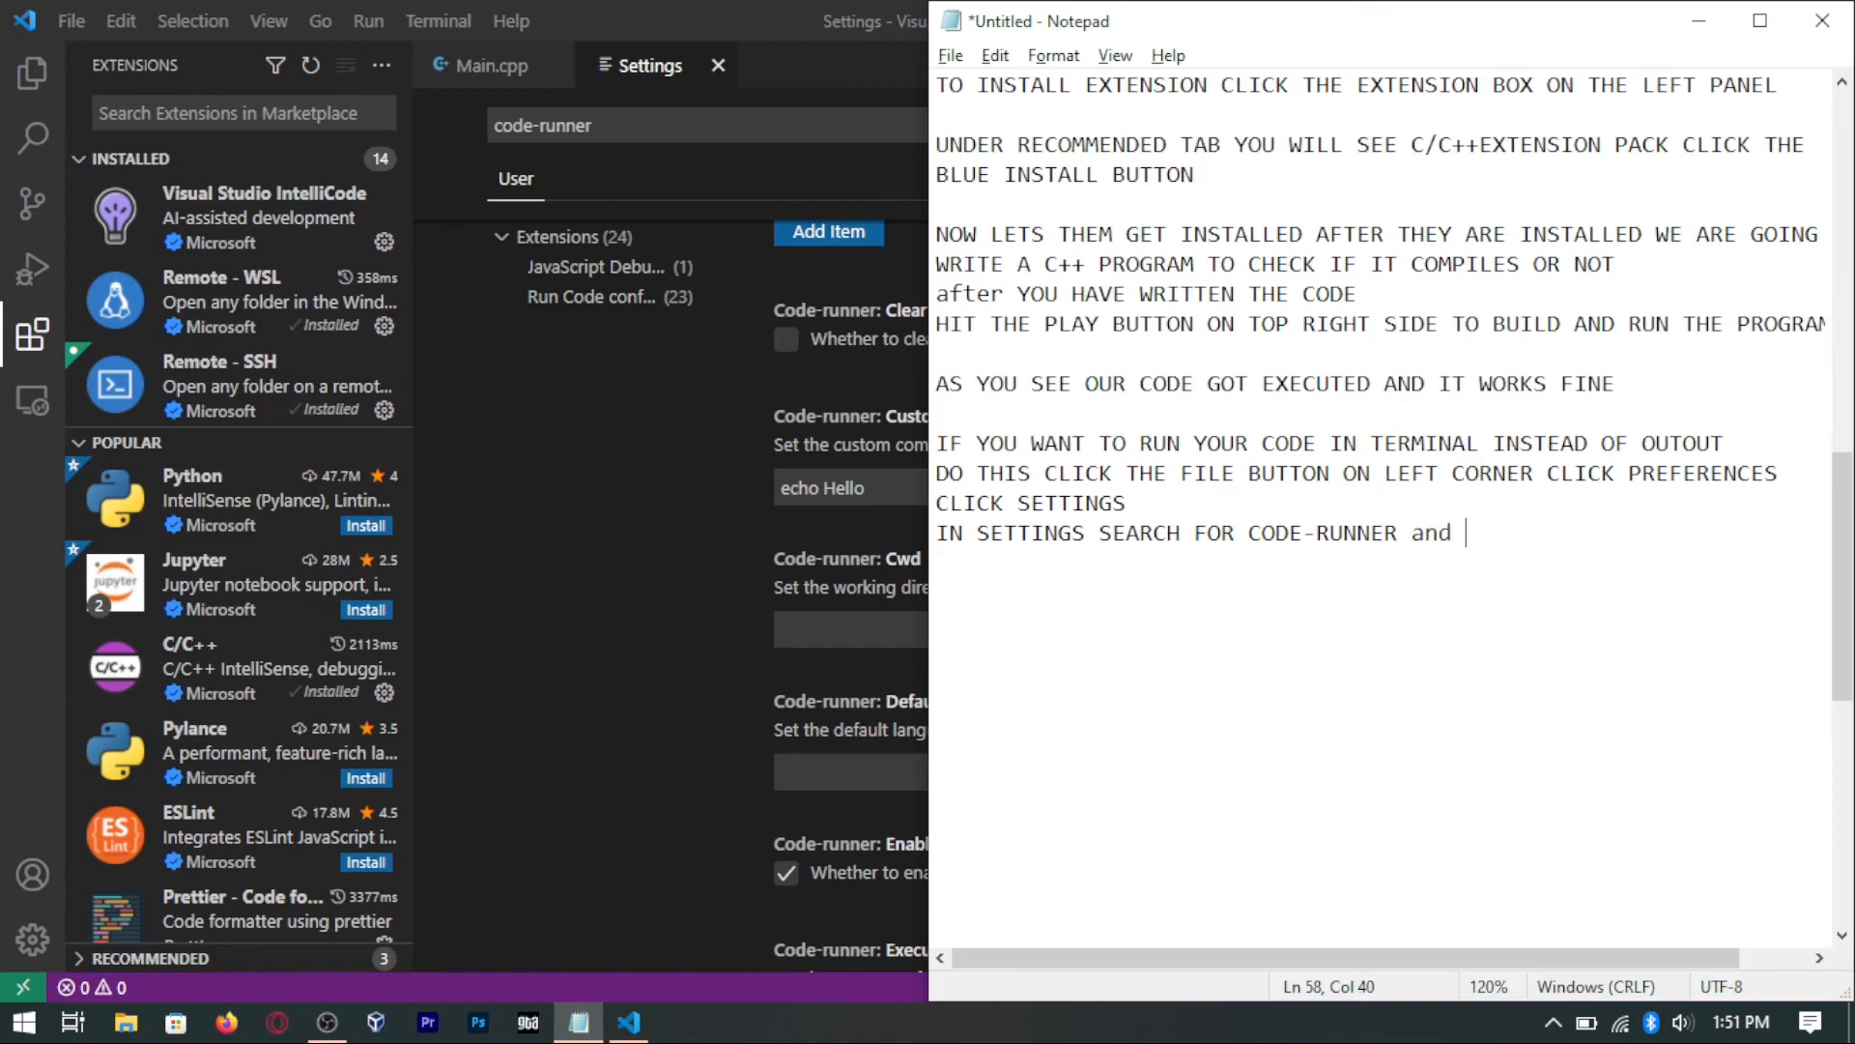
text(LOOK FOR RUN IN TERMINAL)
Step: Switch to Visual Studio Code and locate the Run In Terminal option among the Code-runner settings
key(alt+Tab)
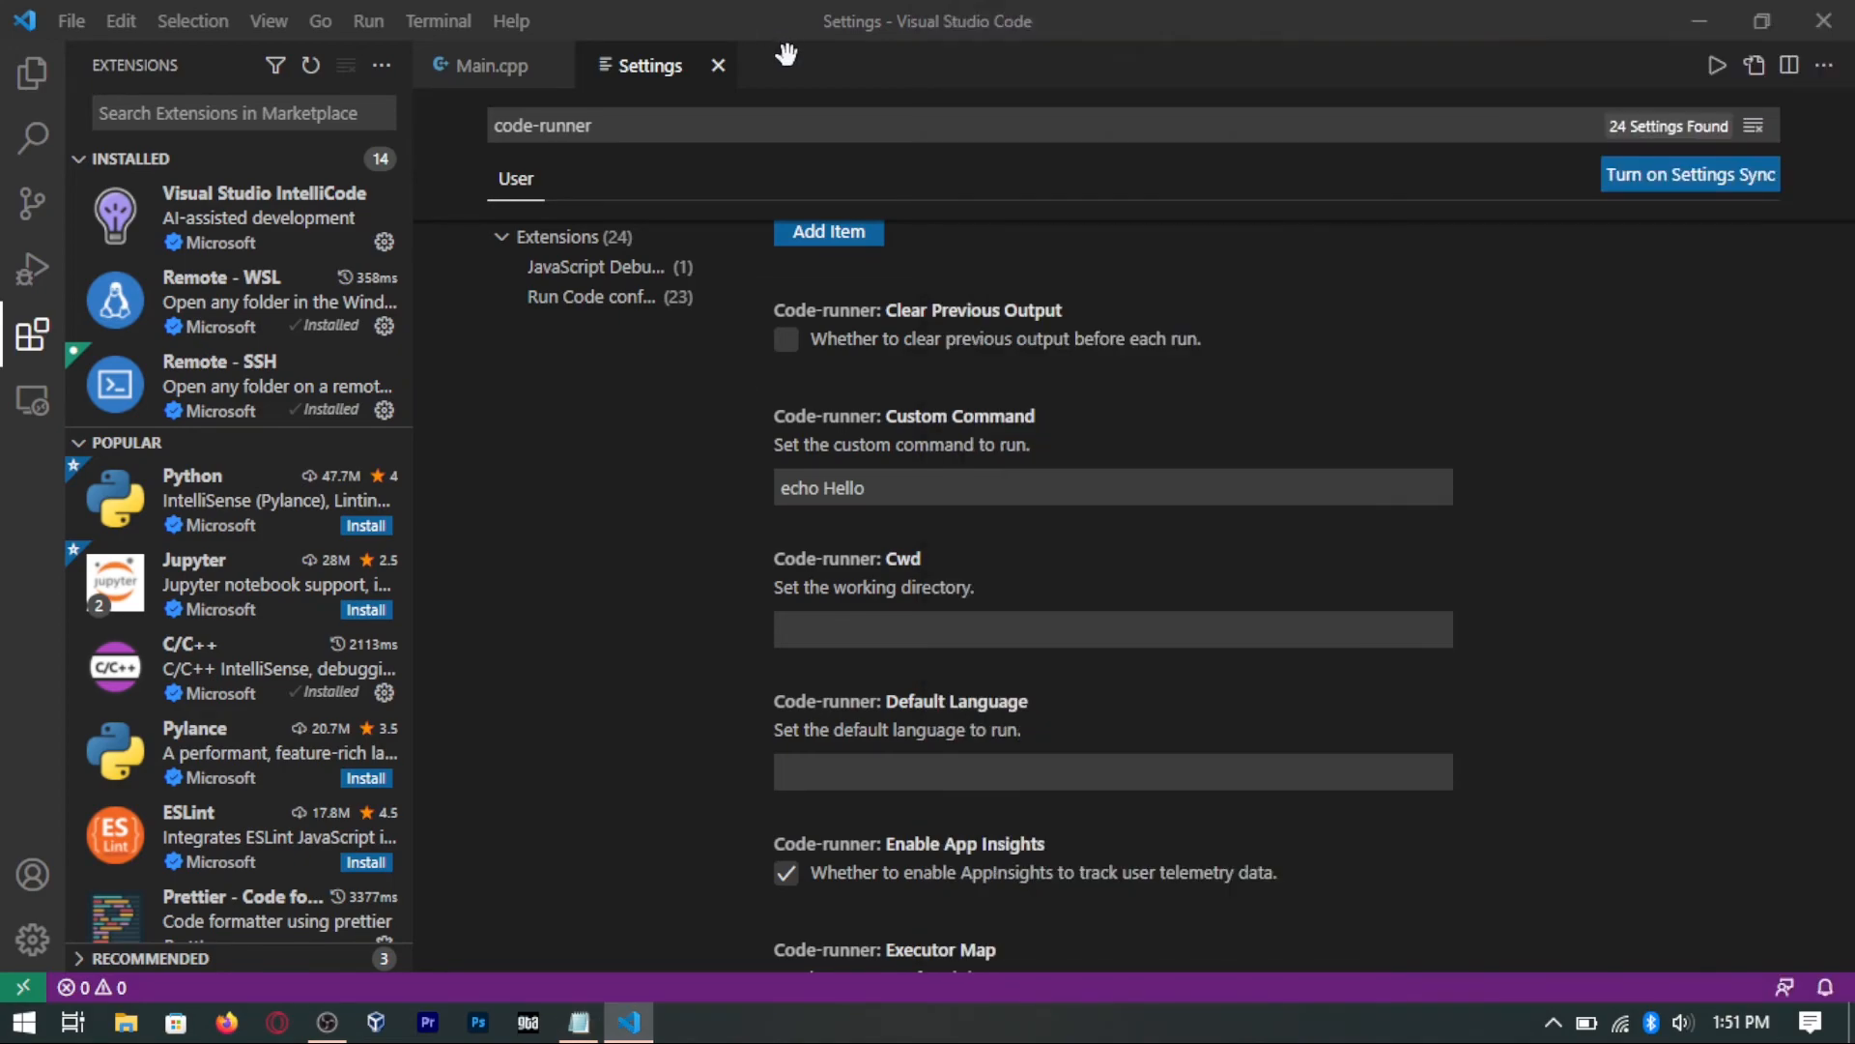
scroll(1121, 672, down, 3)
scroll(1119, 664, down, 10)
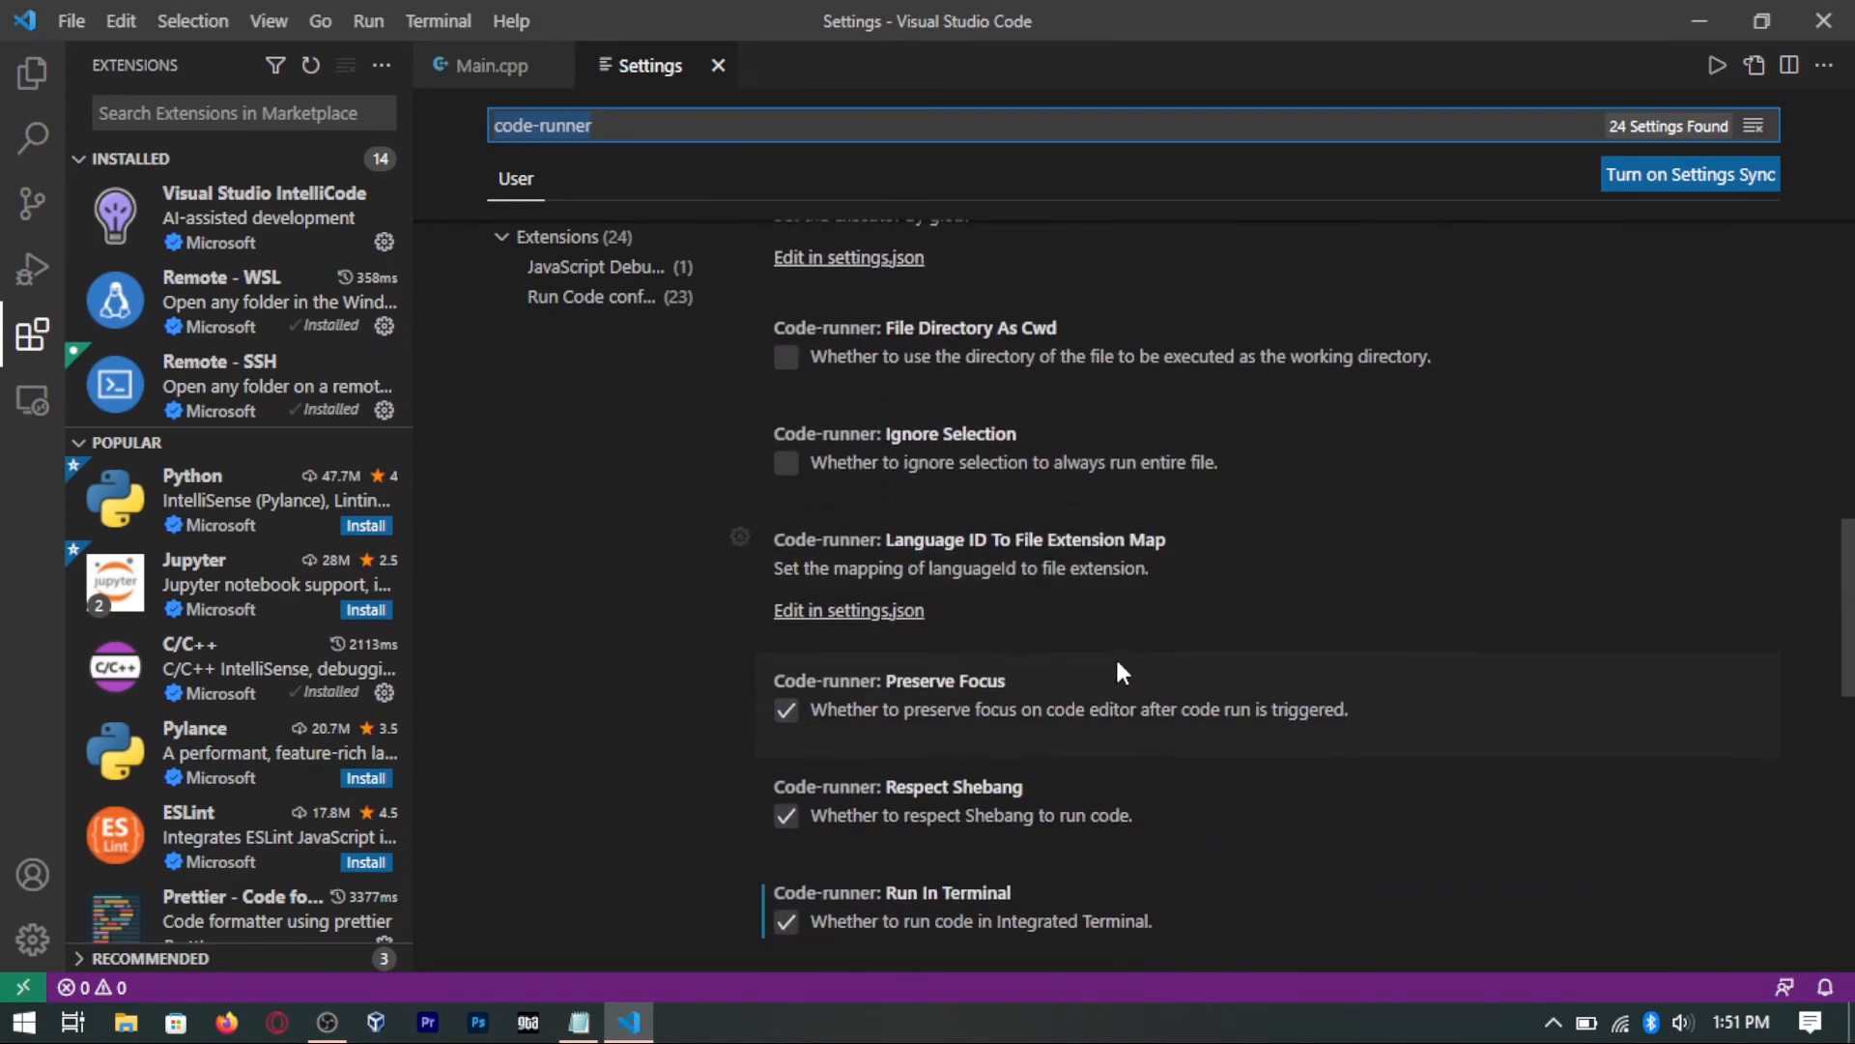
Step: Return to Notepad and add the line 'FOR YOU GUYS IT WILL BE UNCHECK MAKE SURE YOU CHECK'
key(alt+Tab)
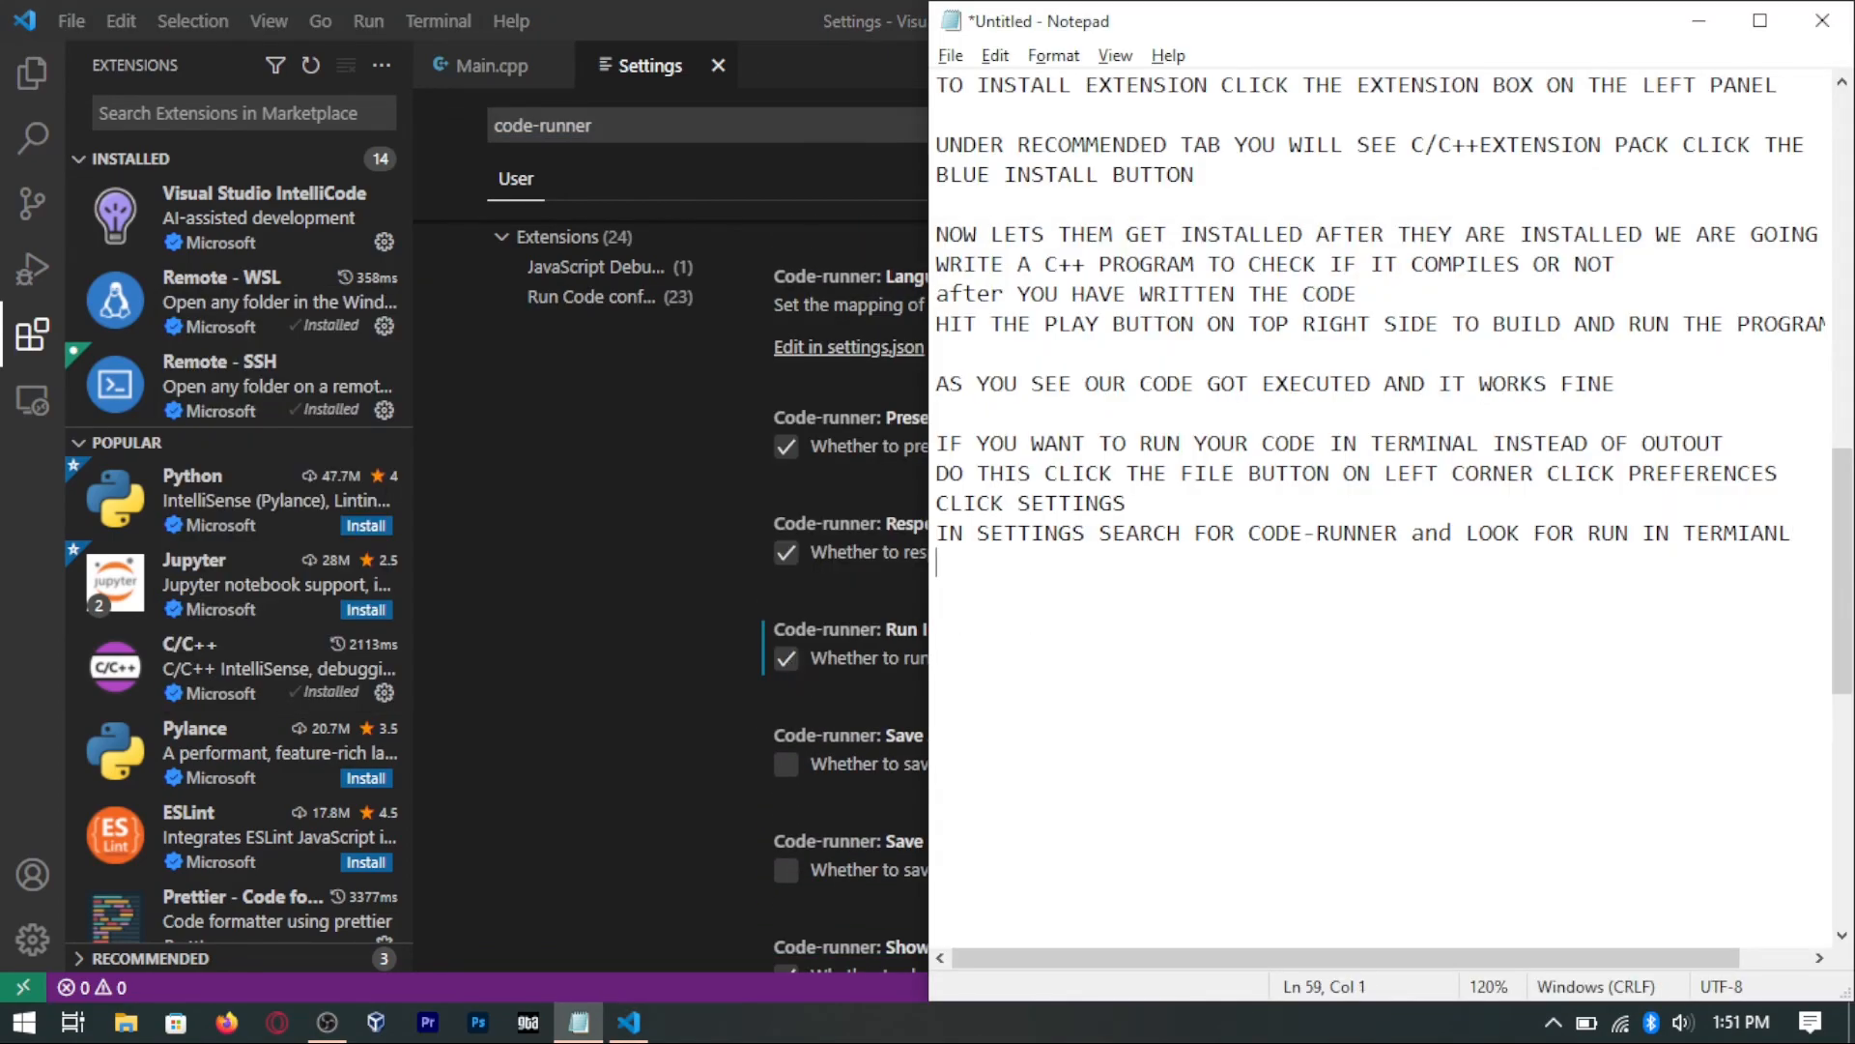
text(FOR YOU GUYS IT WE )
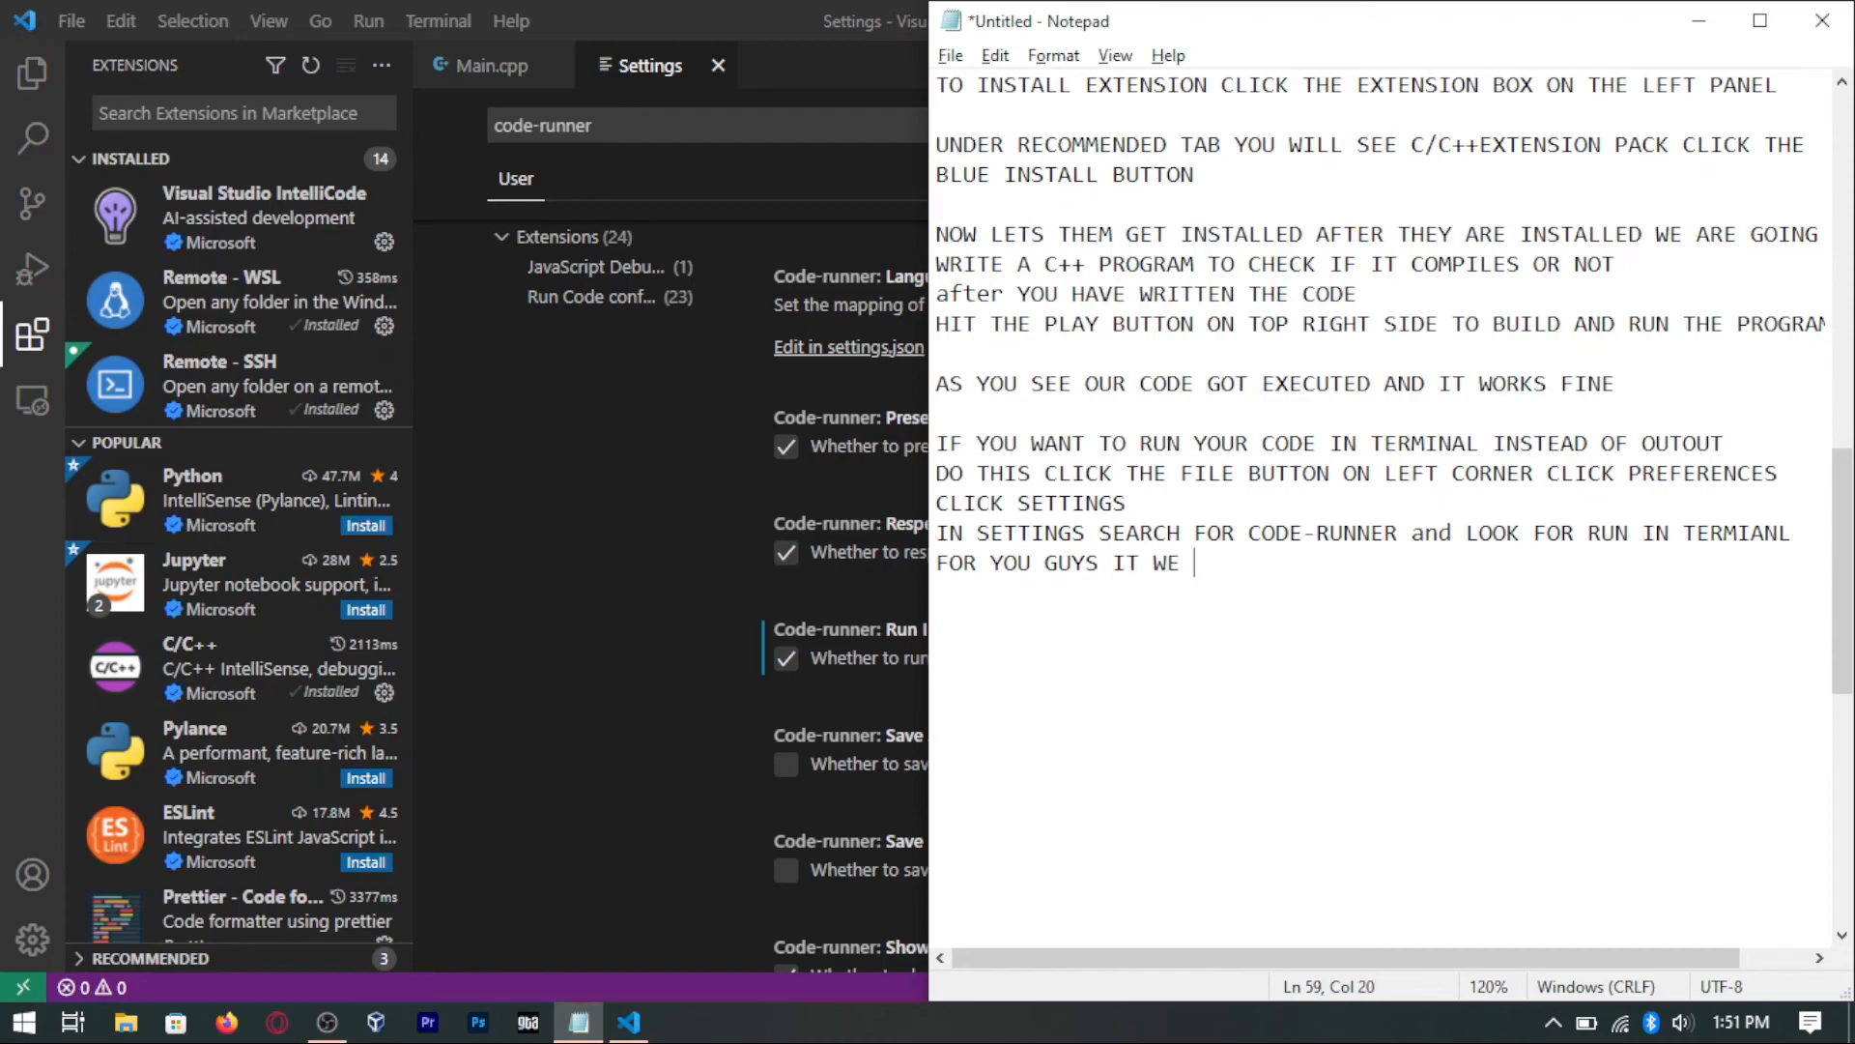
key(BackSpace)
key(BackSpace)
text(ILL BE UNCHECK)
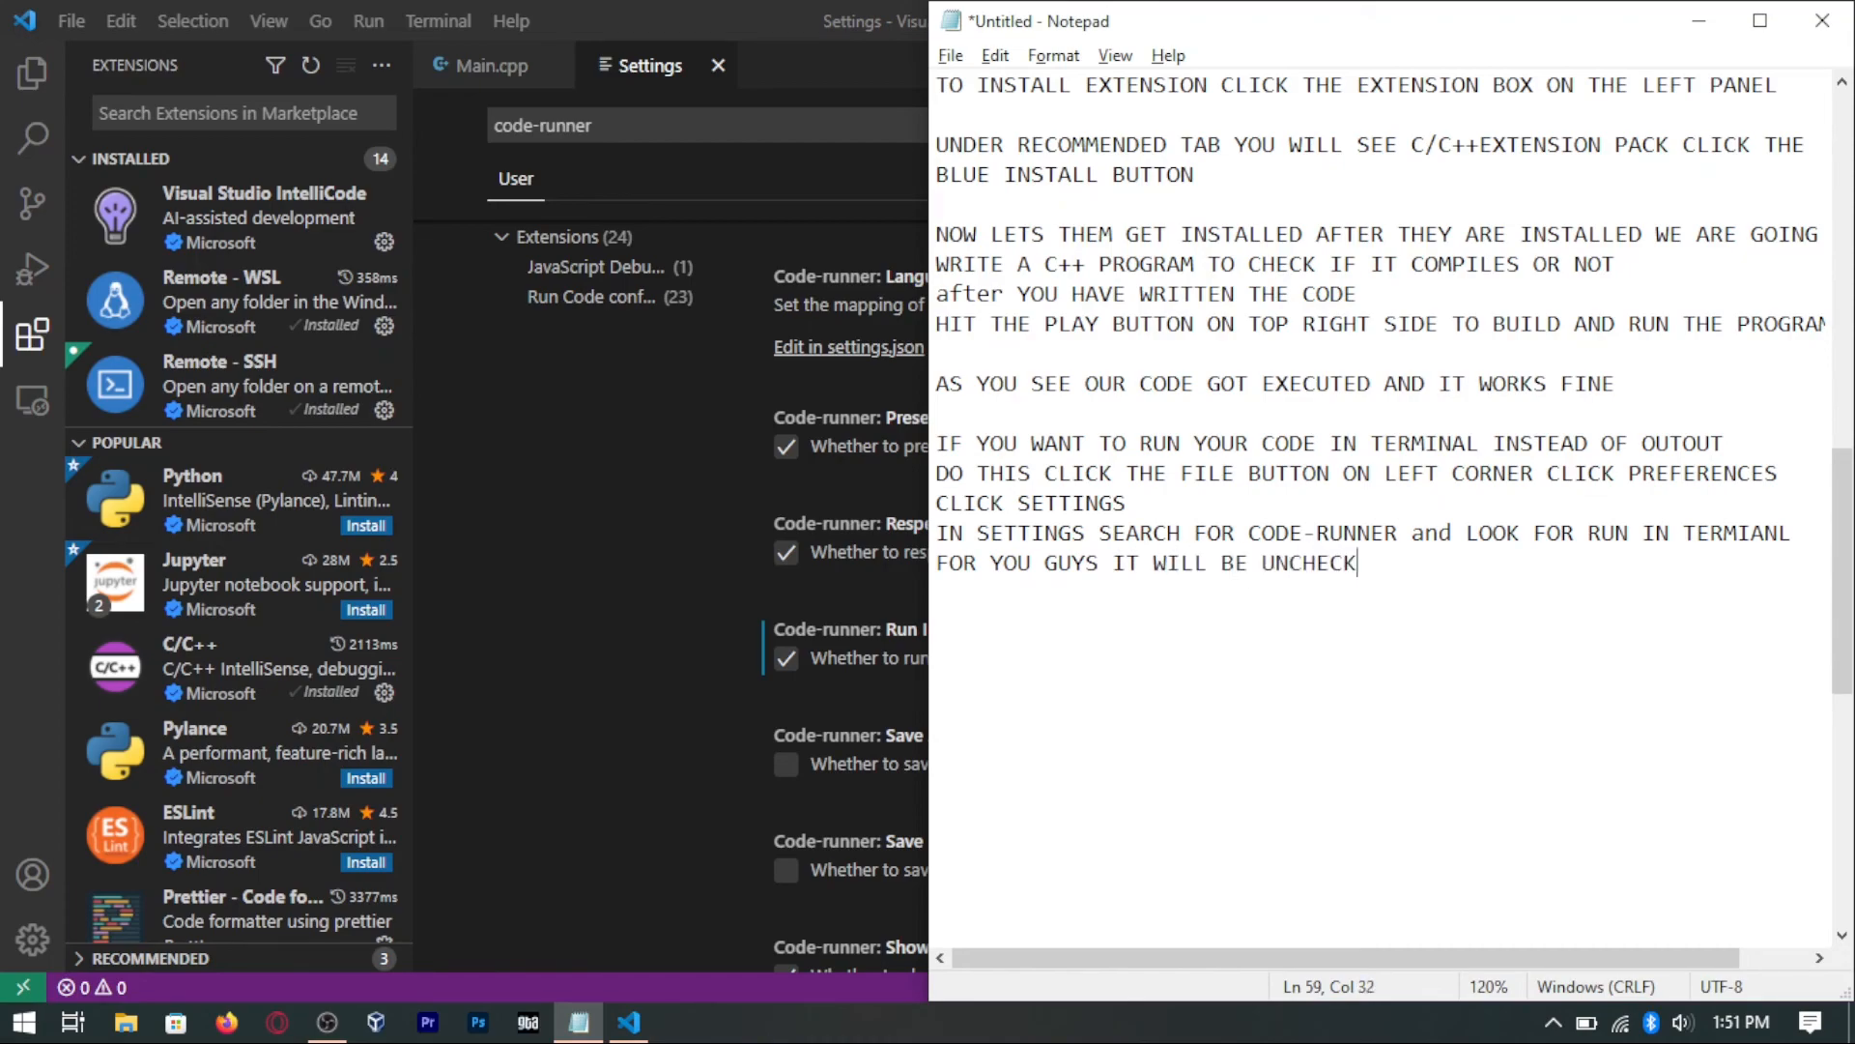
text( MAKE YOU)
key(BackSpace)
key(BackSpace)
key(BackSpace)
key(BackSpace)
text(SURE YOU CHECK)
Step: Add 'THERE YOU GO YOU MINGW COMPILER AND VSCODE ARE READY NOW' below a blank line
key(Return)
key(Return)
text(THER EYOU GO YOU COMPILER)
click(1166, 622)
text(MINGW COMPILER)
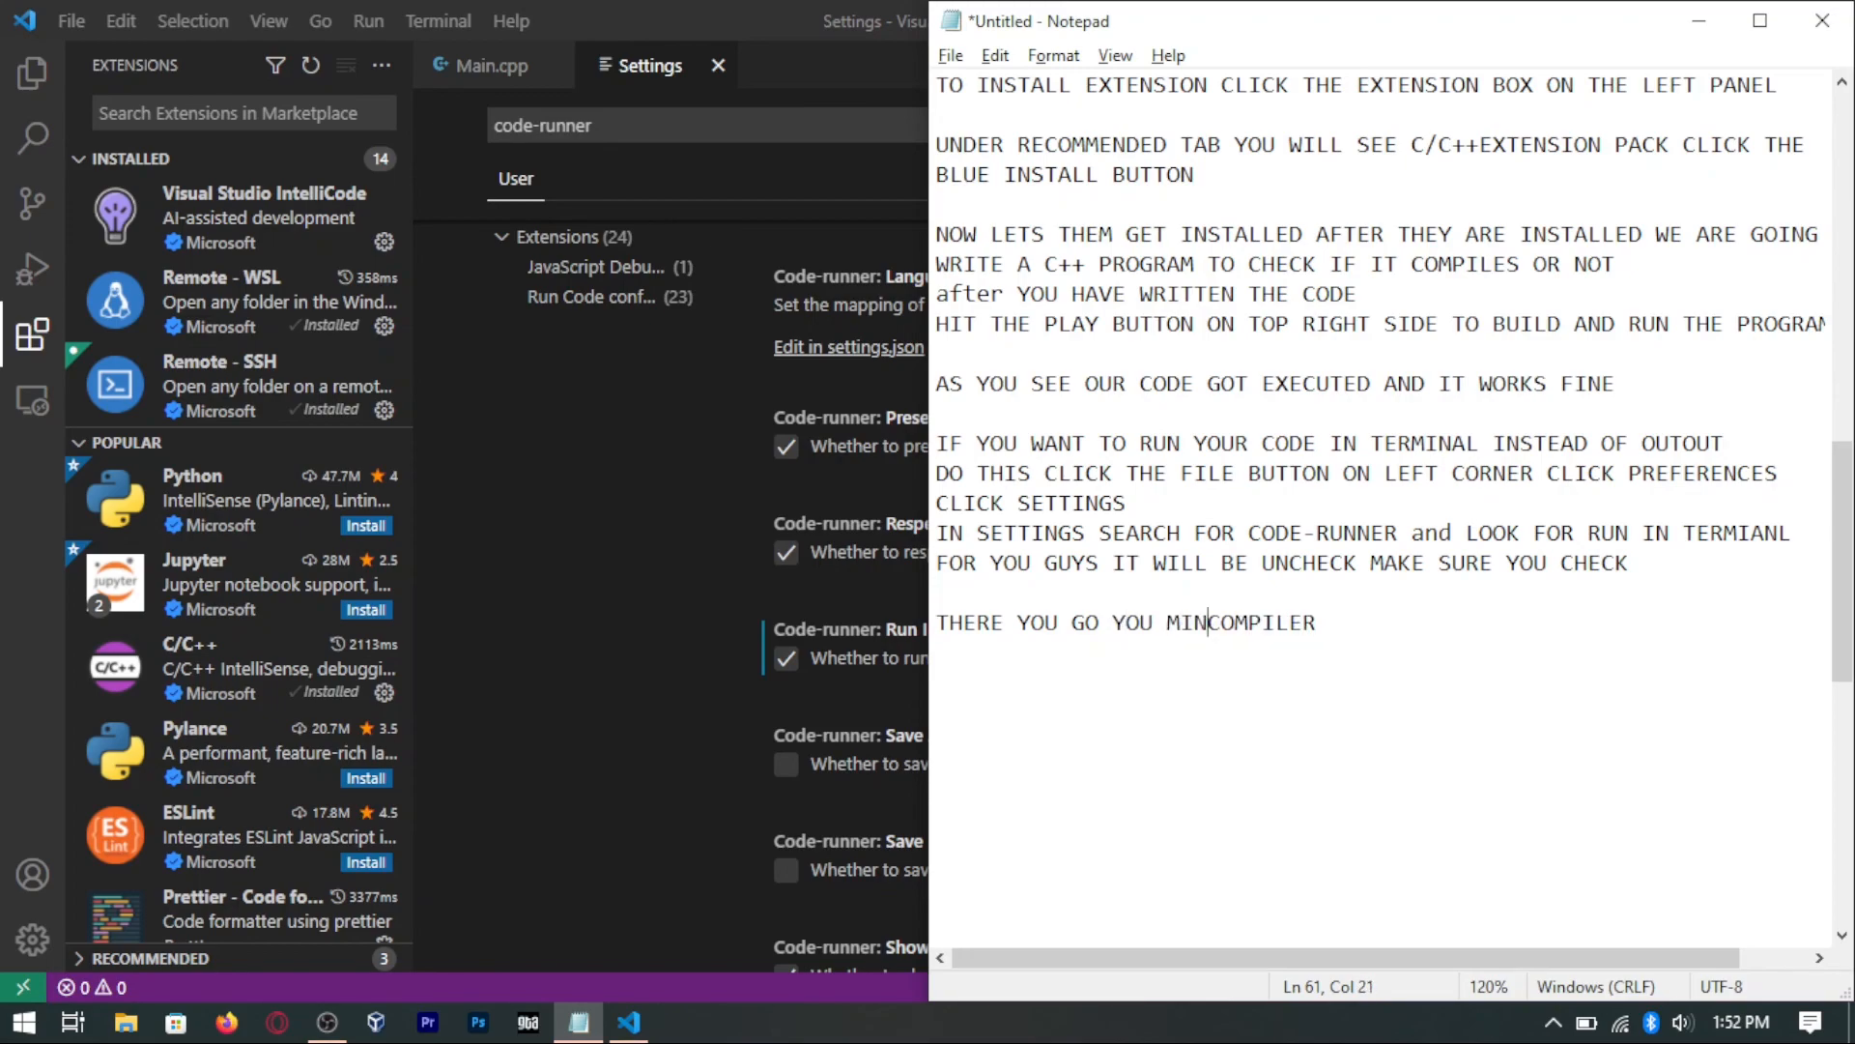
text( AND VSCODE AR)
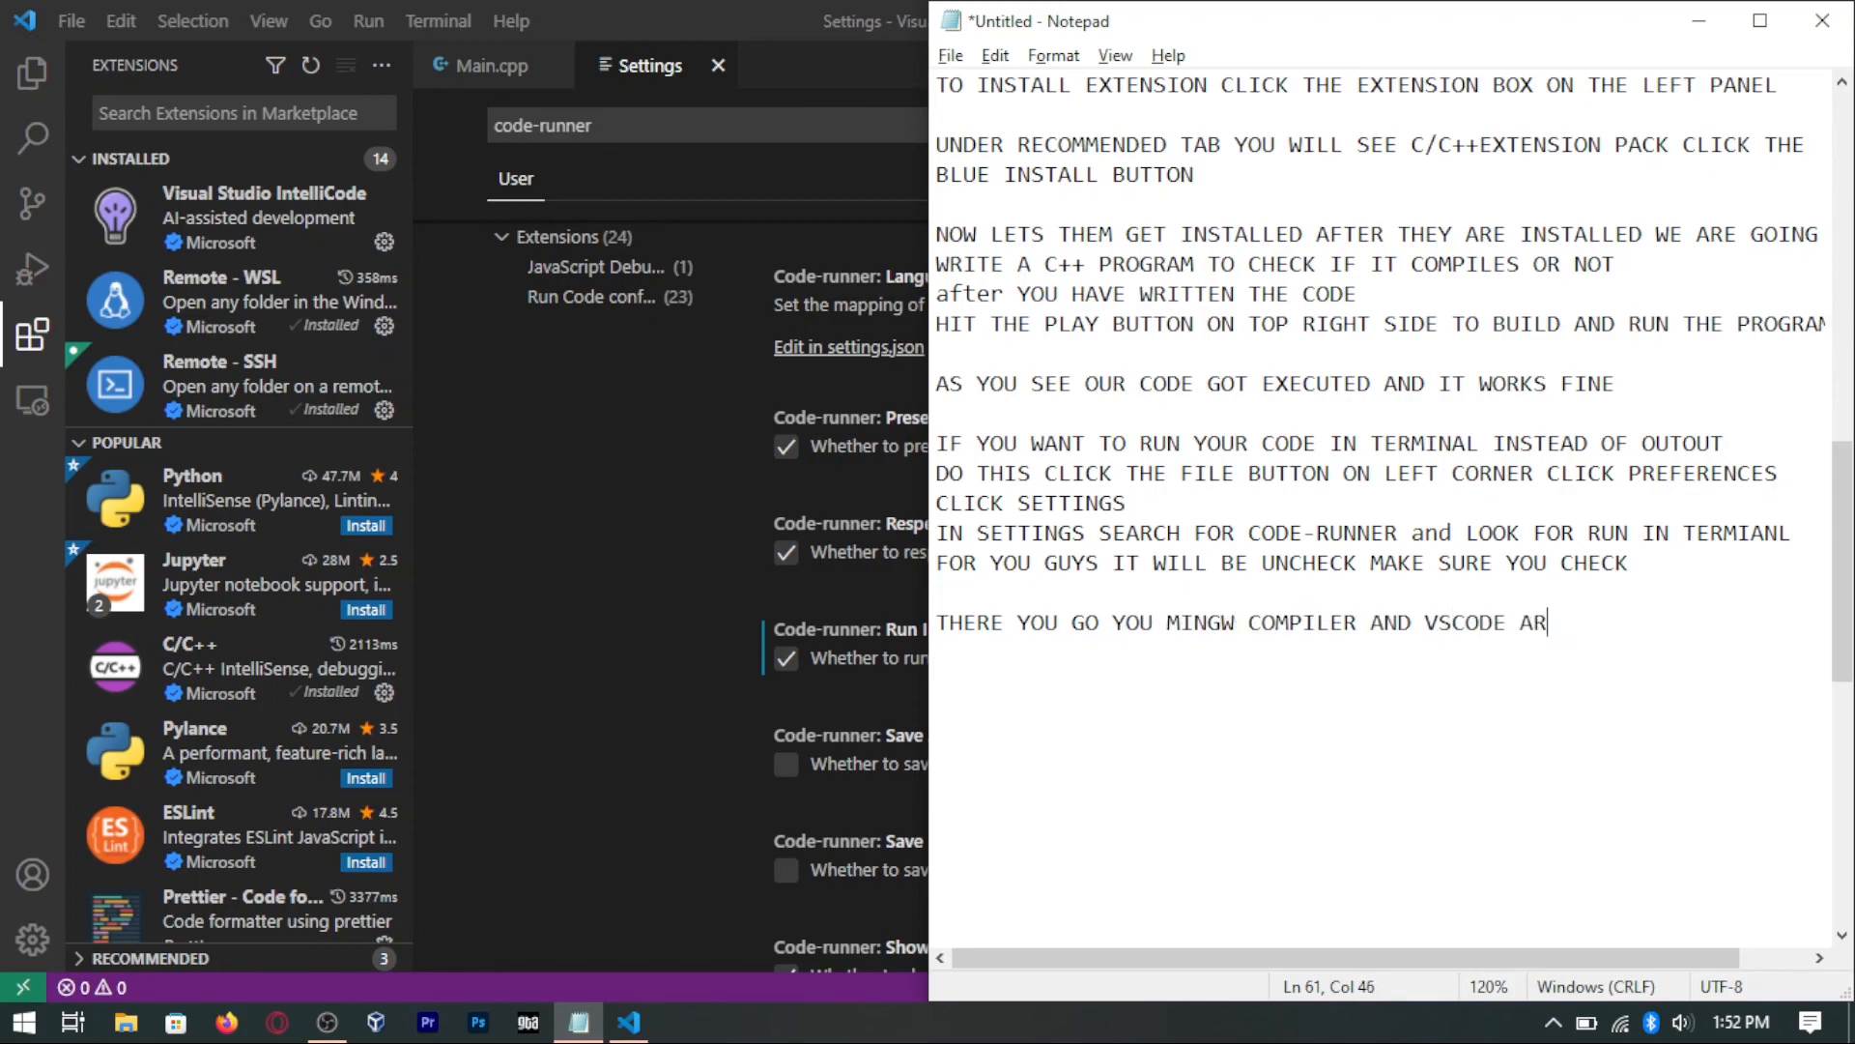
text(E READY NOW)
Step: Finish the notes with 'PLEASE LIKE SHARE AND SUBSCRIBE' and 'THANKS FOR WATCHING', each below a blank line
key(Return)
key(Return)
text(PLEASE LIKE SHARE AND SUBSCRIVE)
key(Return)
key(Return)
text(THANKS FO R WATCI)
key(BackSpace)
text(HING)
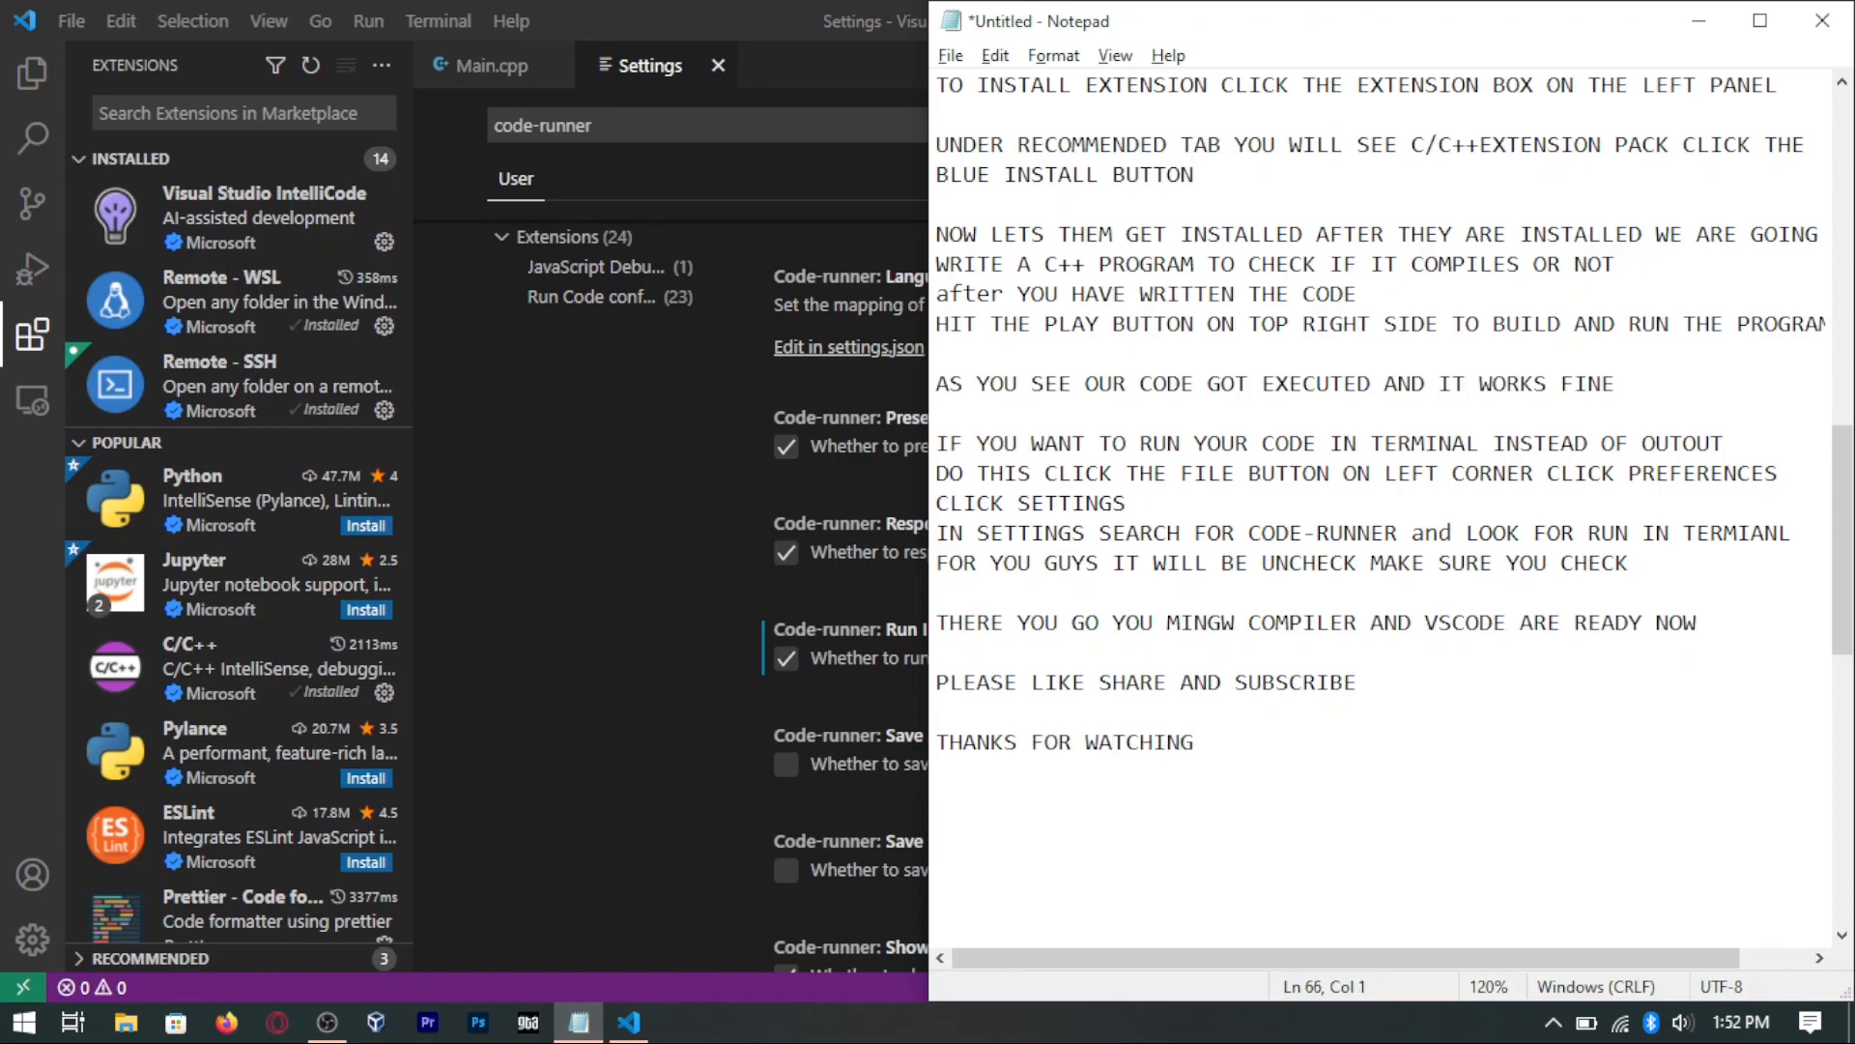
click(327, 1022)
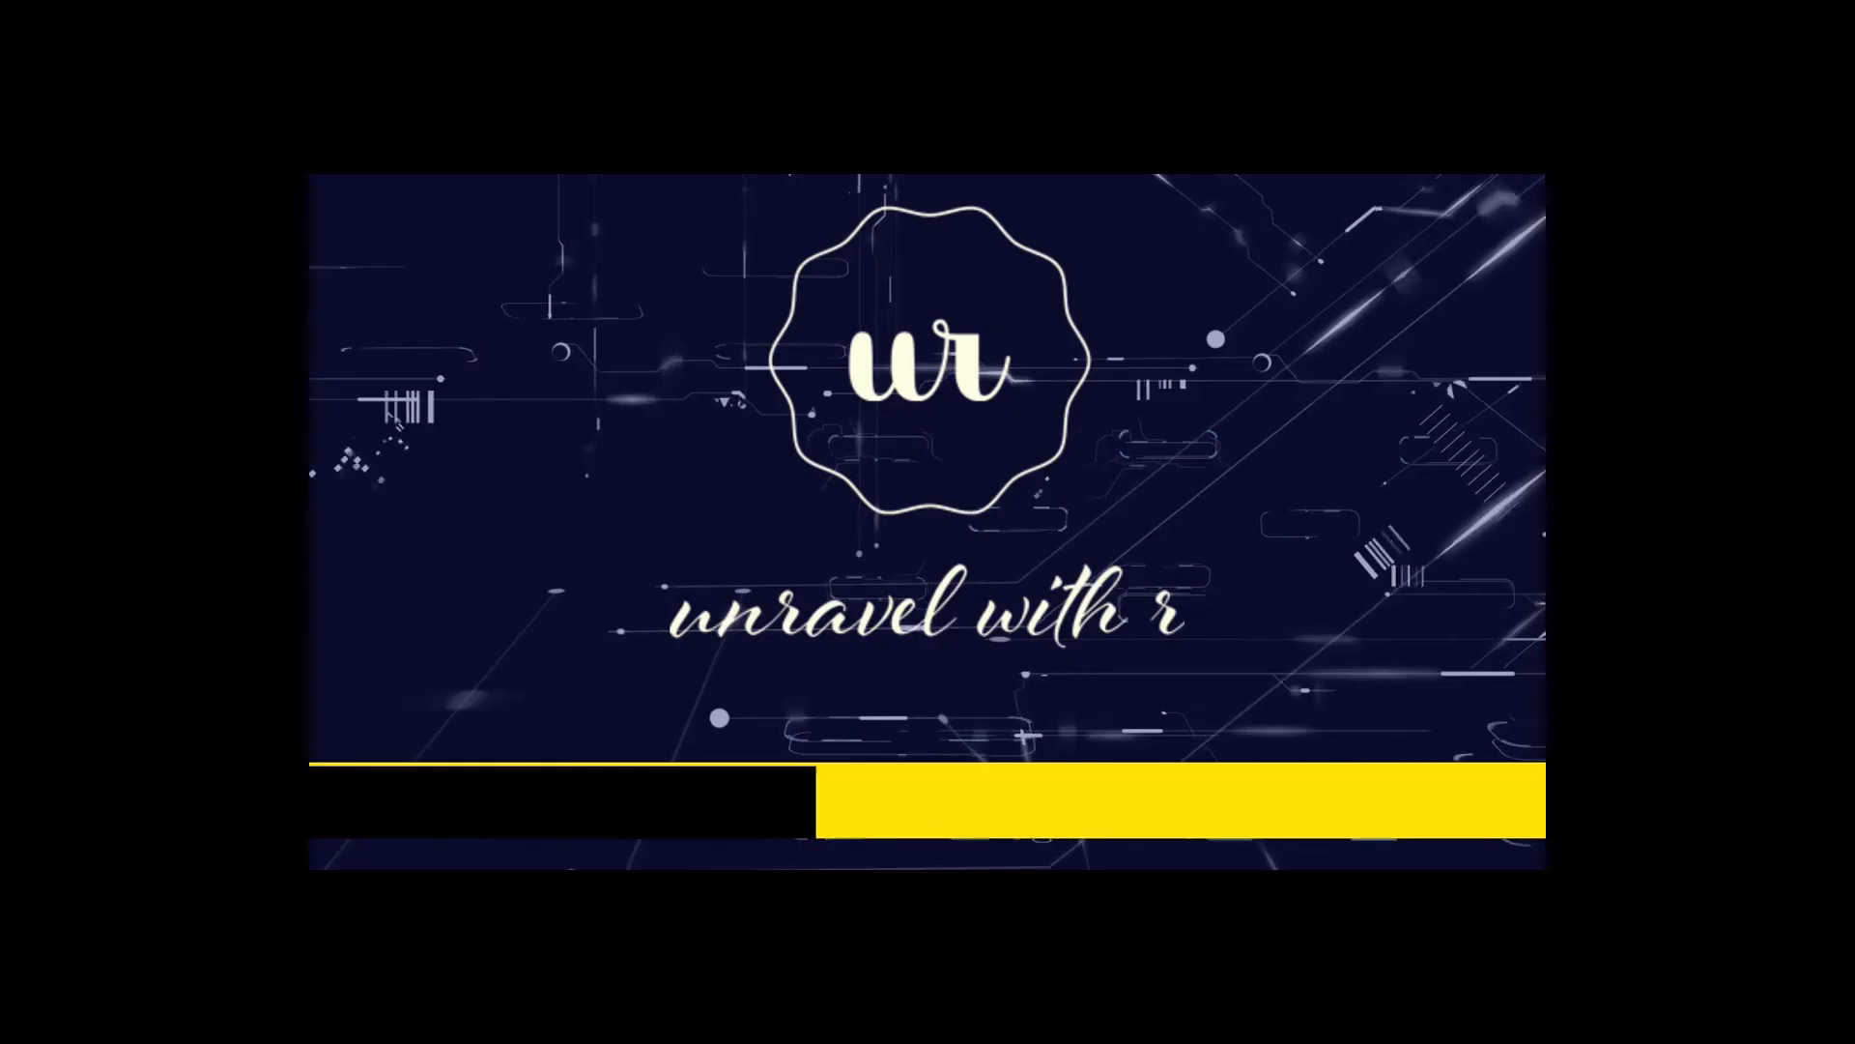